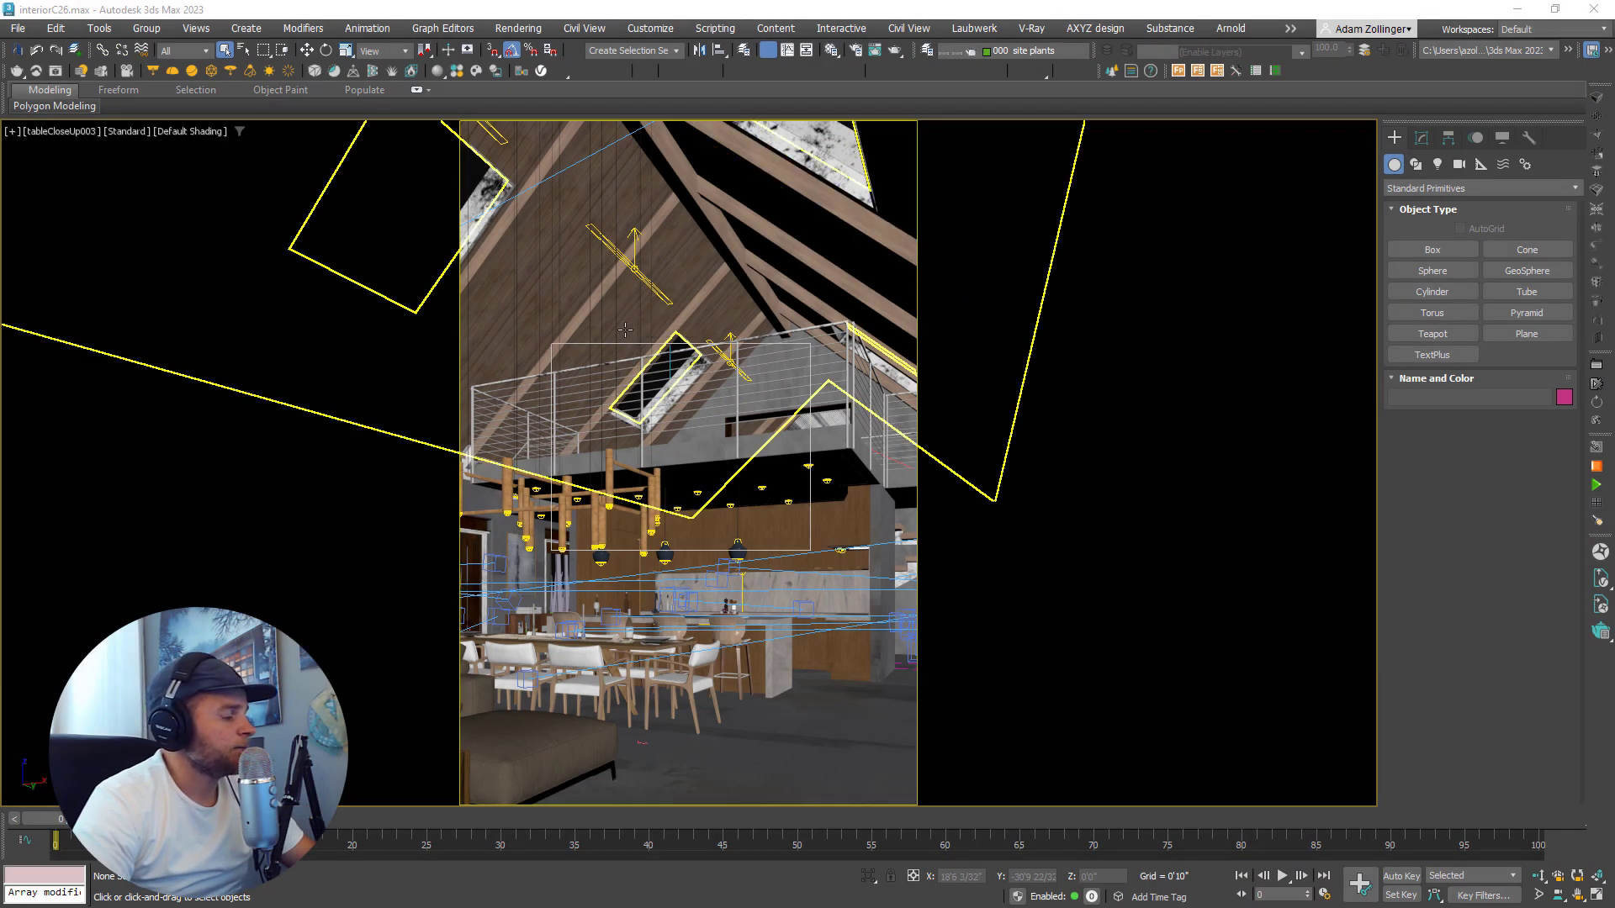
# - Examine the interior scene in wireframe from above and at an angle, from the house out to the surrounding site
pyautogui.click(839, 502)
pyautogui.press('t')
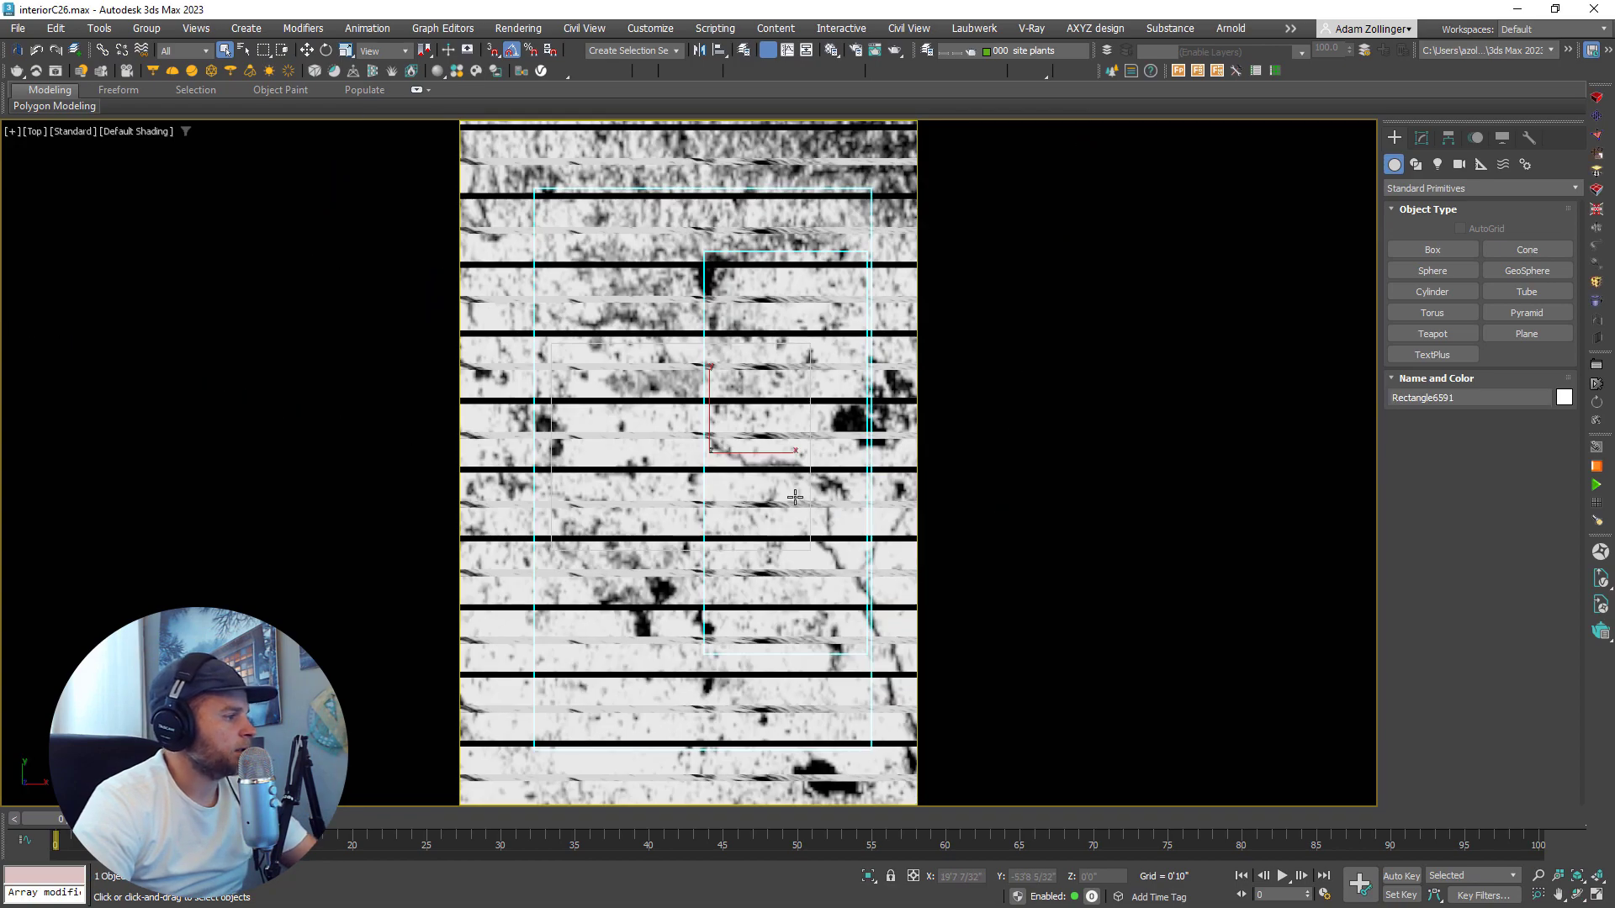
pyautogui.press('F3')
pyautogui.scroll(-11, 795, 497)
pyautogui.moveTo(814, 545)
pyautogui.keyDown('alt'); pyautogui.mouseDown(button='middle')
pyautogui.moveTo(841, 464)
pyautogui.moveTo(761, 463)
pyautogui.mouseUp(button='middle'); pyautogui.keyUp('alt')
pyautogui.scroll(5, 761, 463)
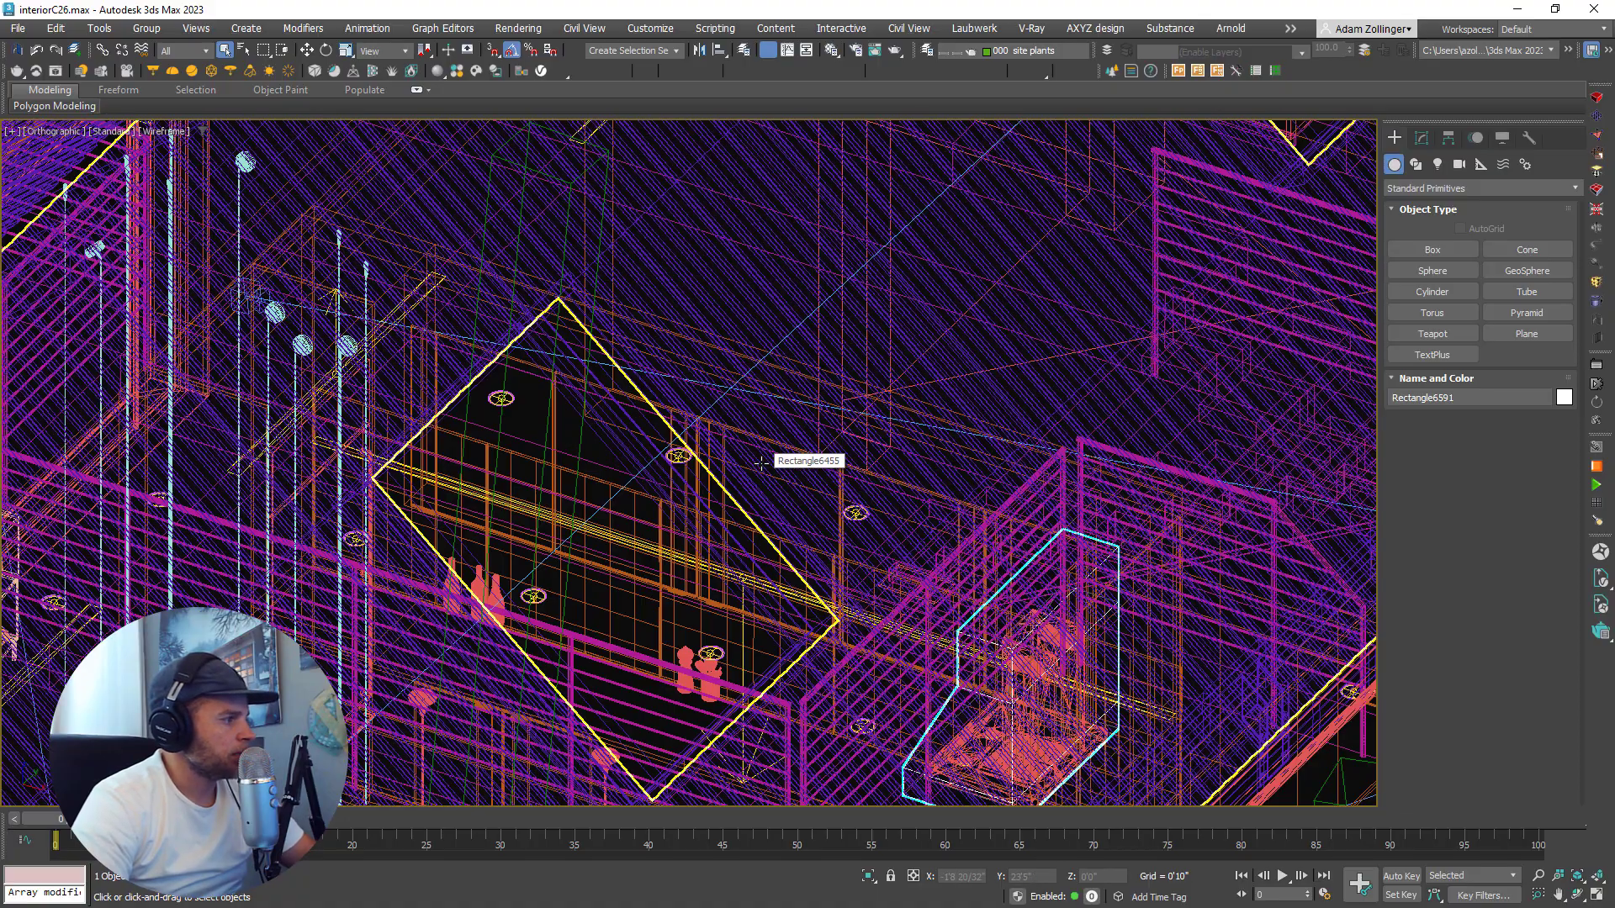
pyautogui.press('t')
pyautogui.scroll(-5, 761, 463)
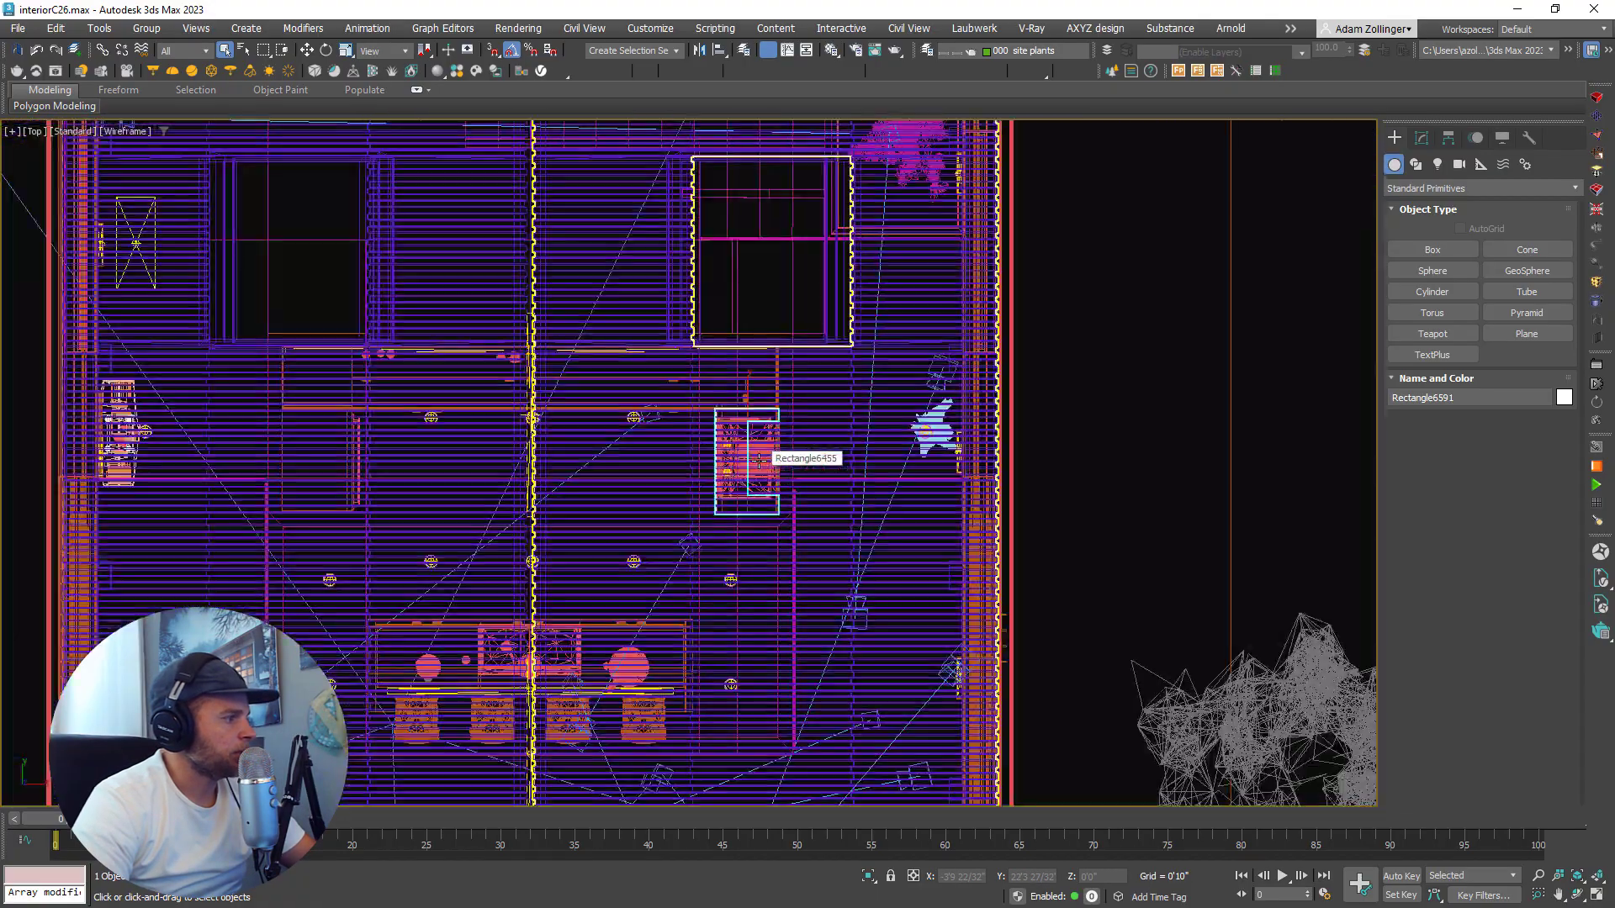
pyautogui.click(967, 473)
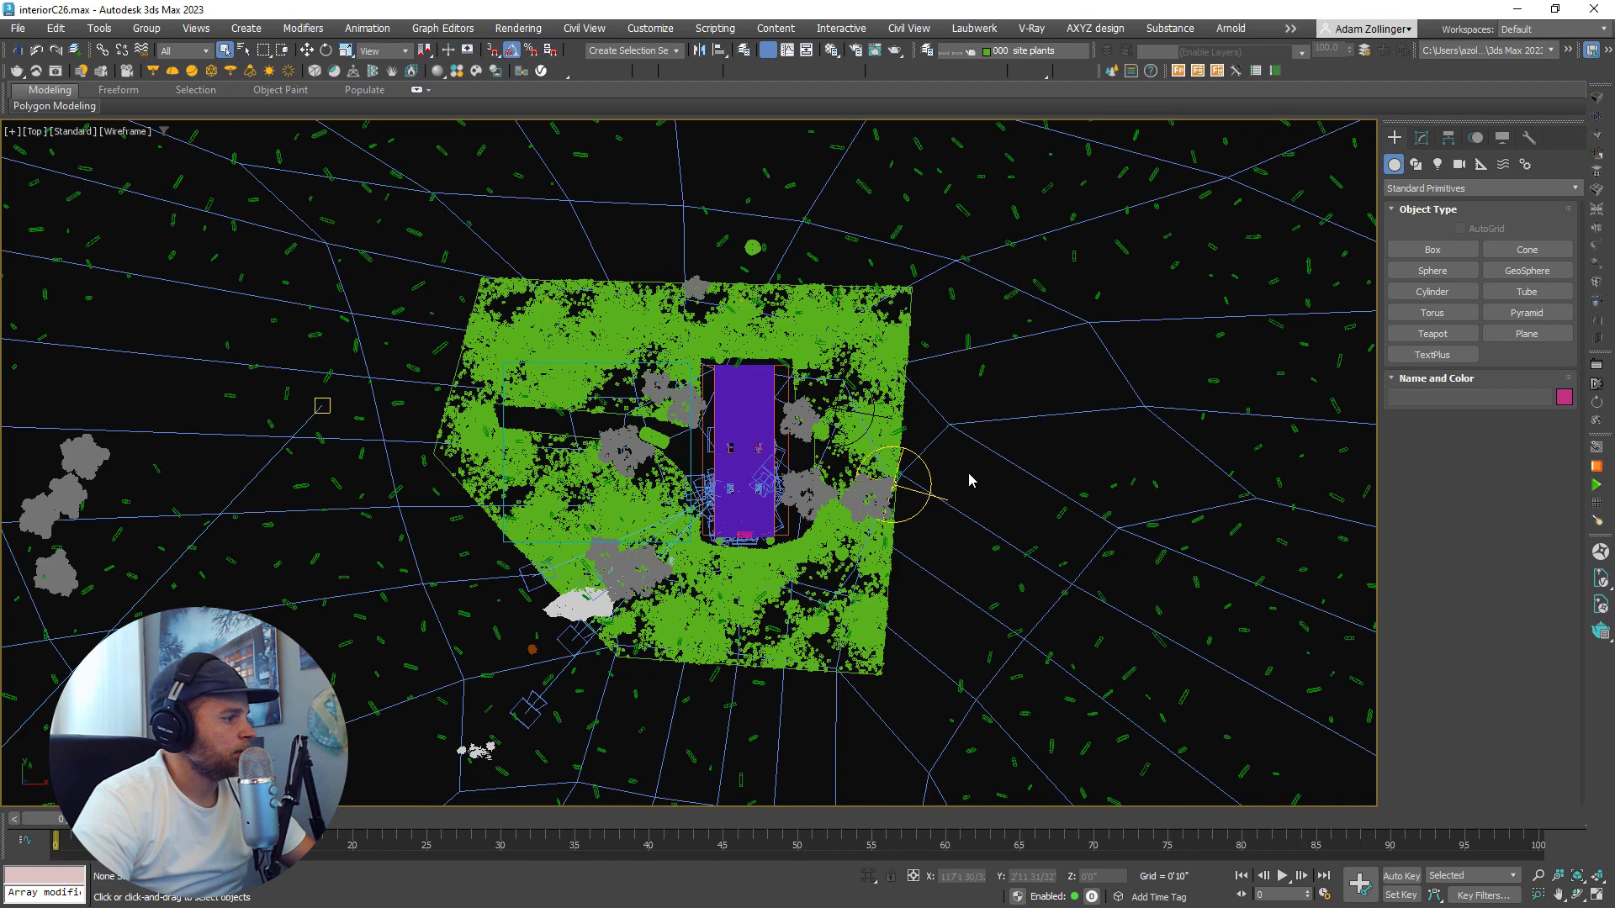
pyautogui.keyDown('alt'); pyautogui.moveTo(967, 473); pyautogui.dragTo(912, 554, button='middle'); pyautogui.keyUp('alt')
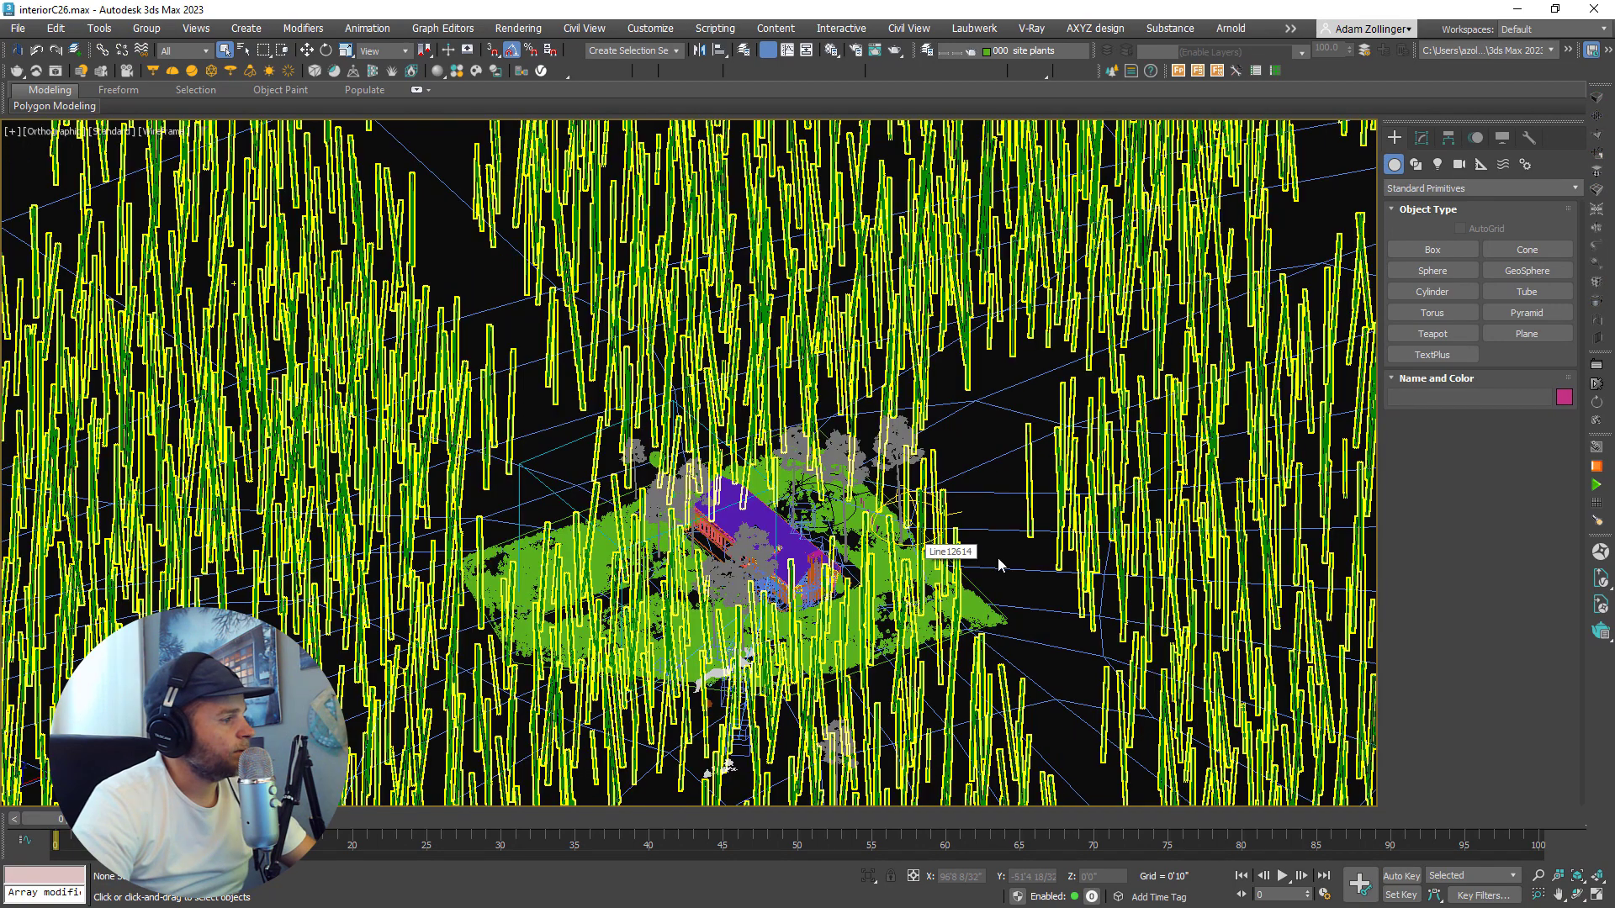
# - Hide the site plants and site trees layers to isolate the house and terrain
pyautogui.press('F3')
pyautogui.press('F3')
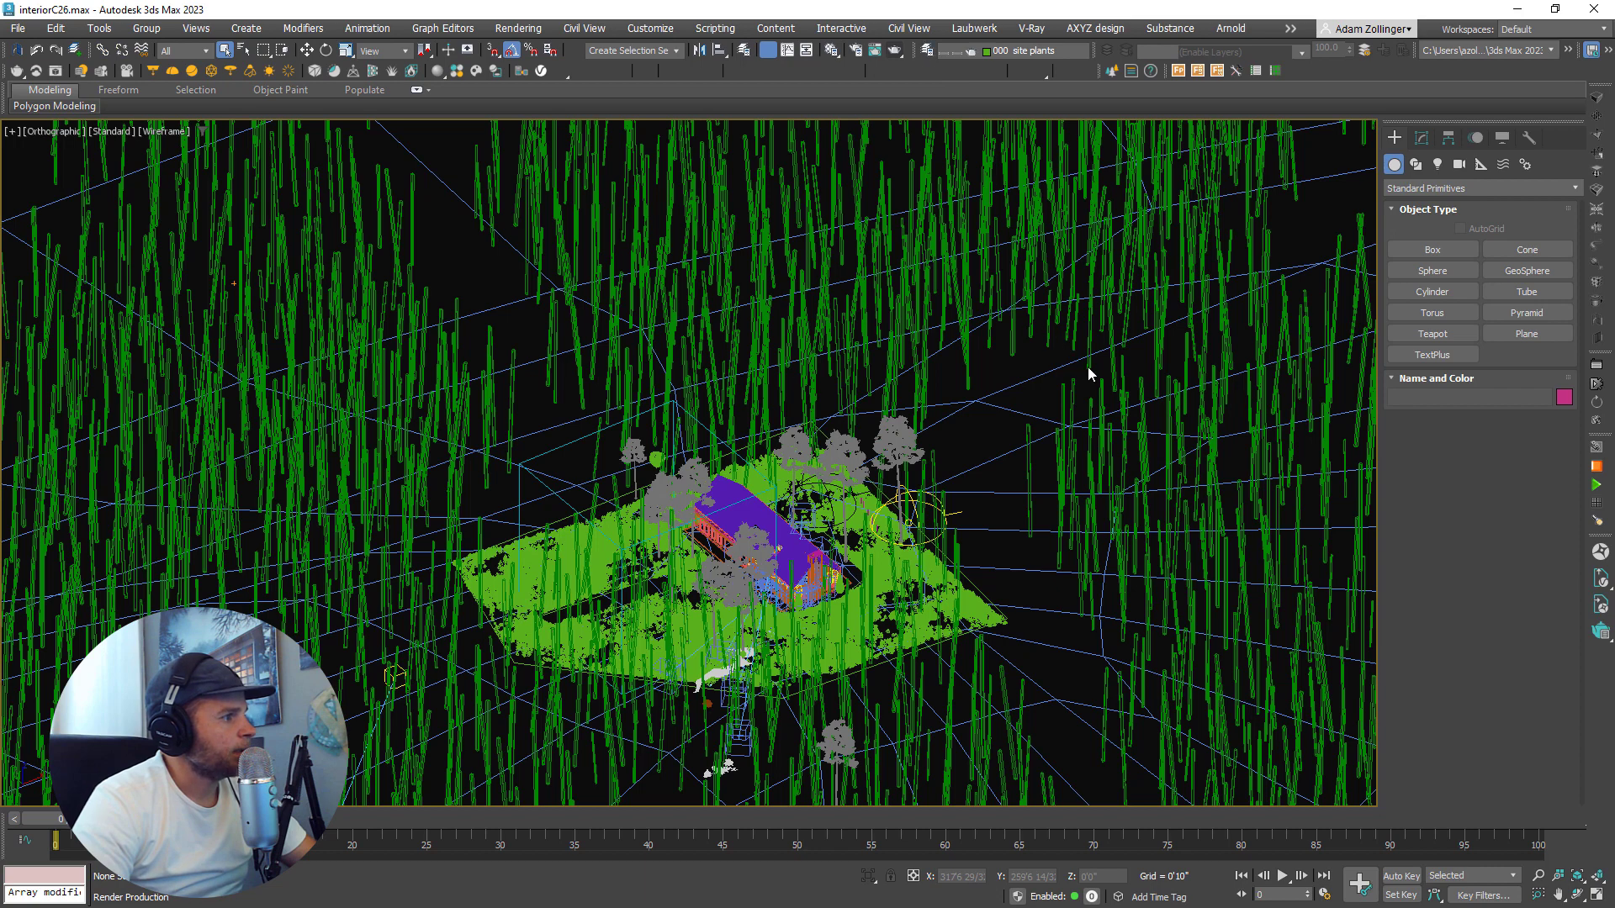
pyautogui.hotkey('alt', 'ctrl', 'o')
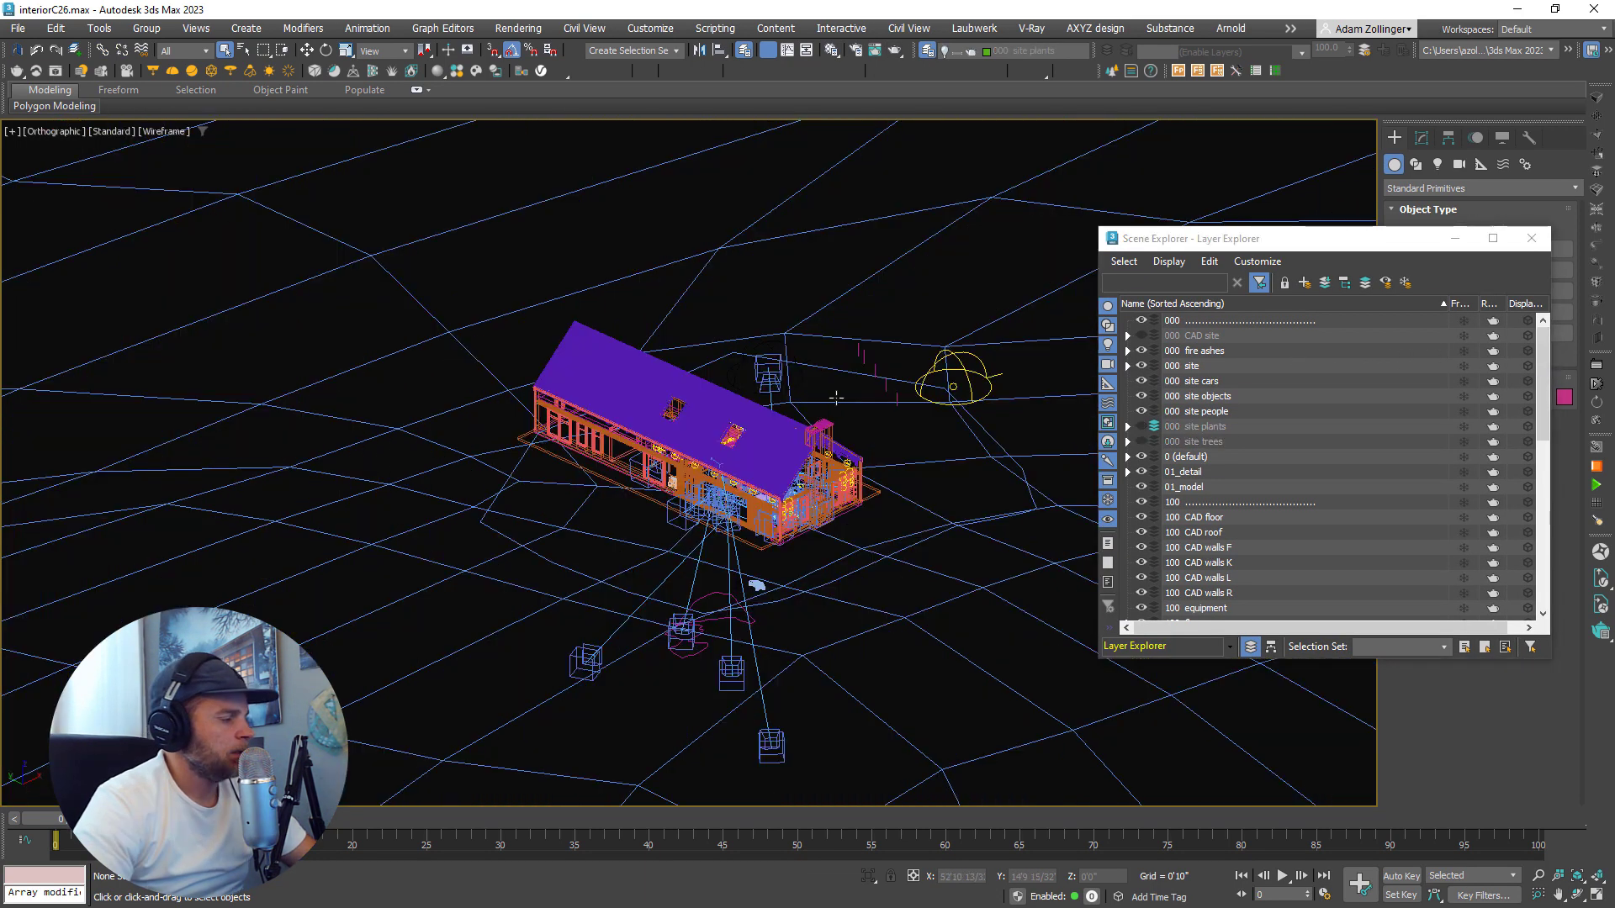
# - Delete the row of short vertical lines standing on the terrain beside the house
pyautogui.scroll(5, 843, 401)
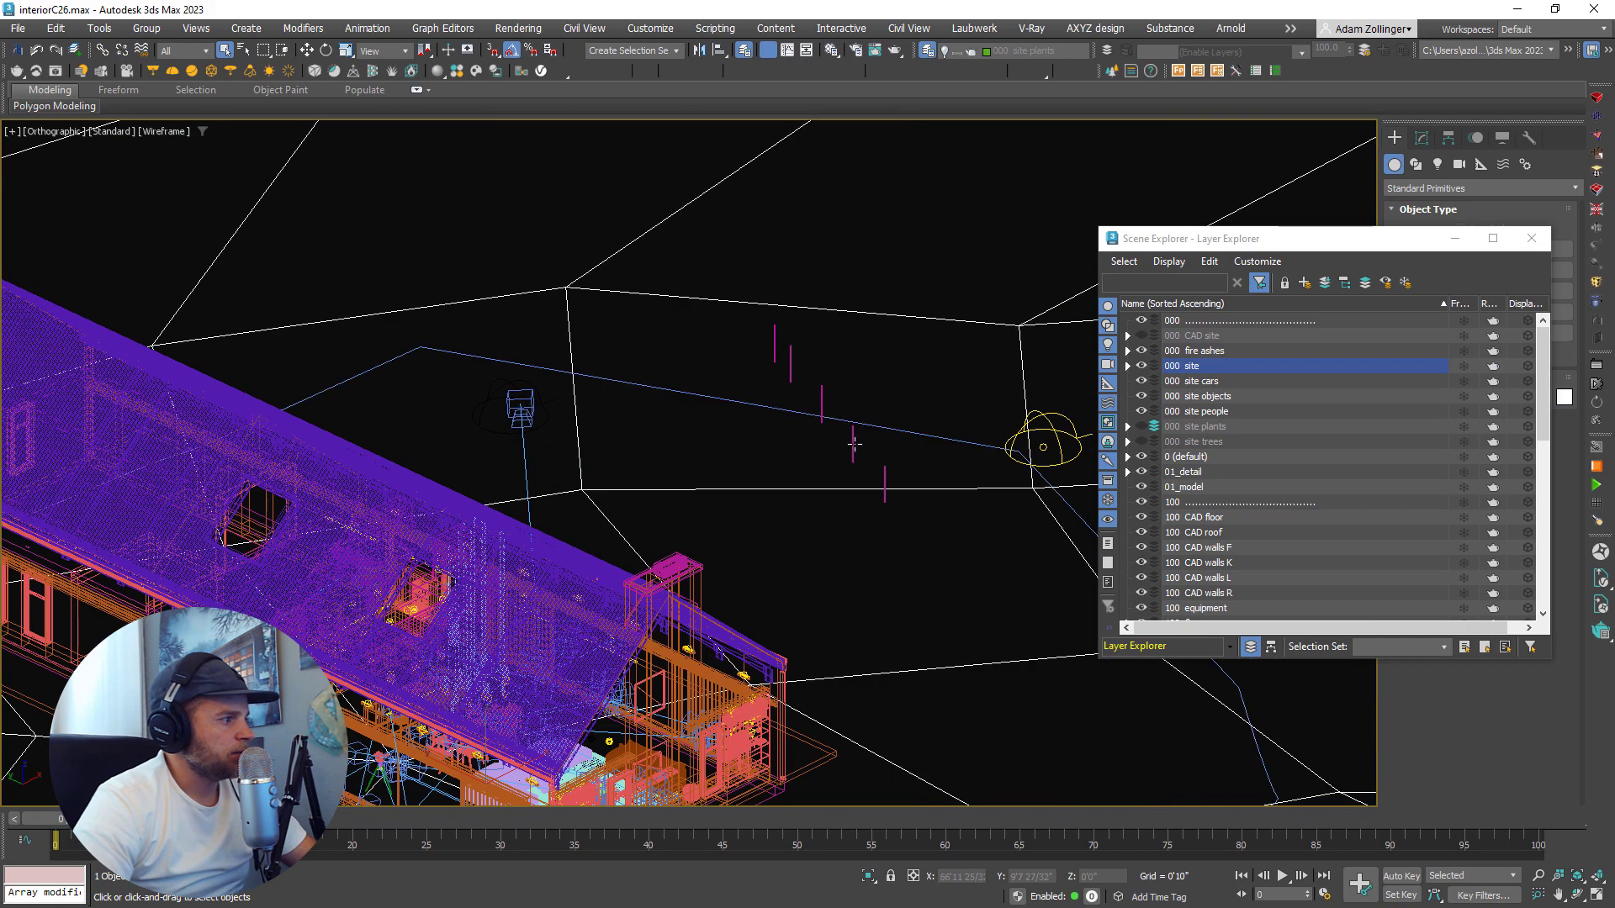
pyautogui.click(852, 441)
pyautogui.click(845, 442)
pyautogui.scroll(-8, 752, 455)
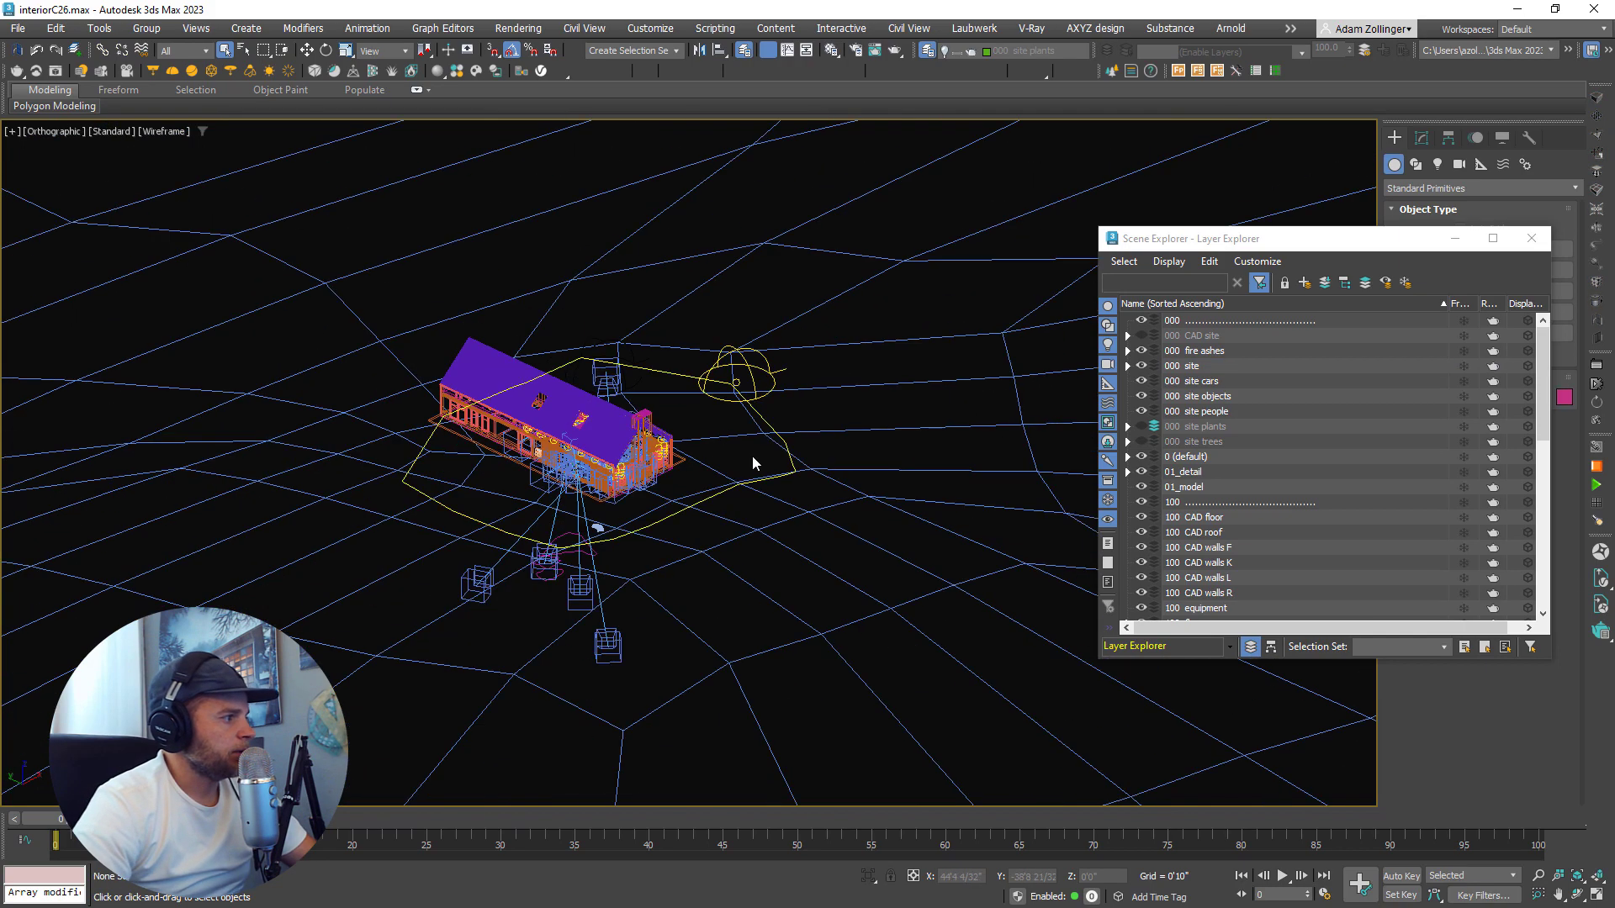
# - Delete the small mesh object lying on the site in front of the house
pyautogui.scroll(3, 703, 492)
pyautogui.scroll(5, 522, 517)
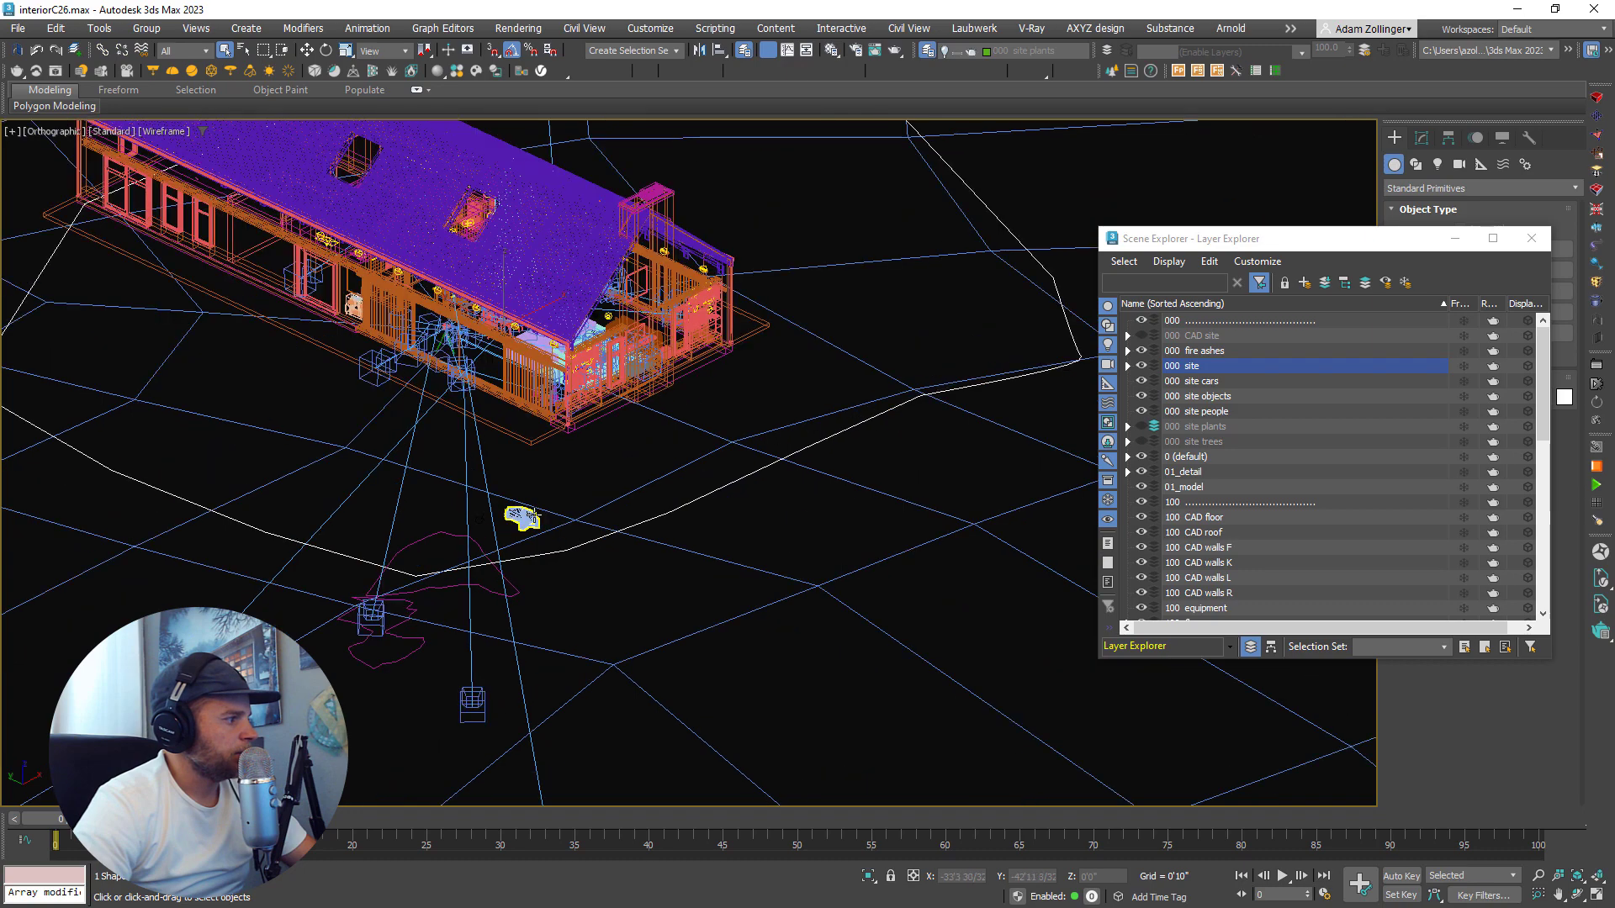
pyautogui.click(519, 522)
pyautogui.click(513, 499)
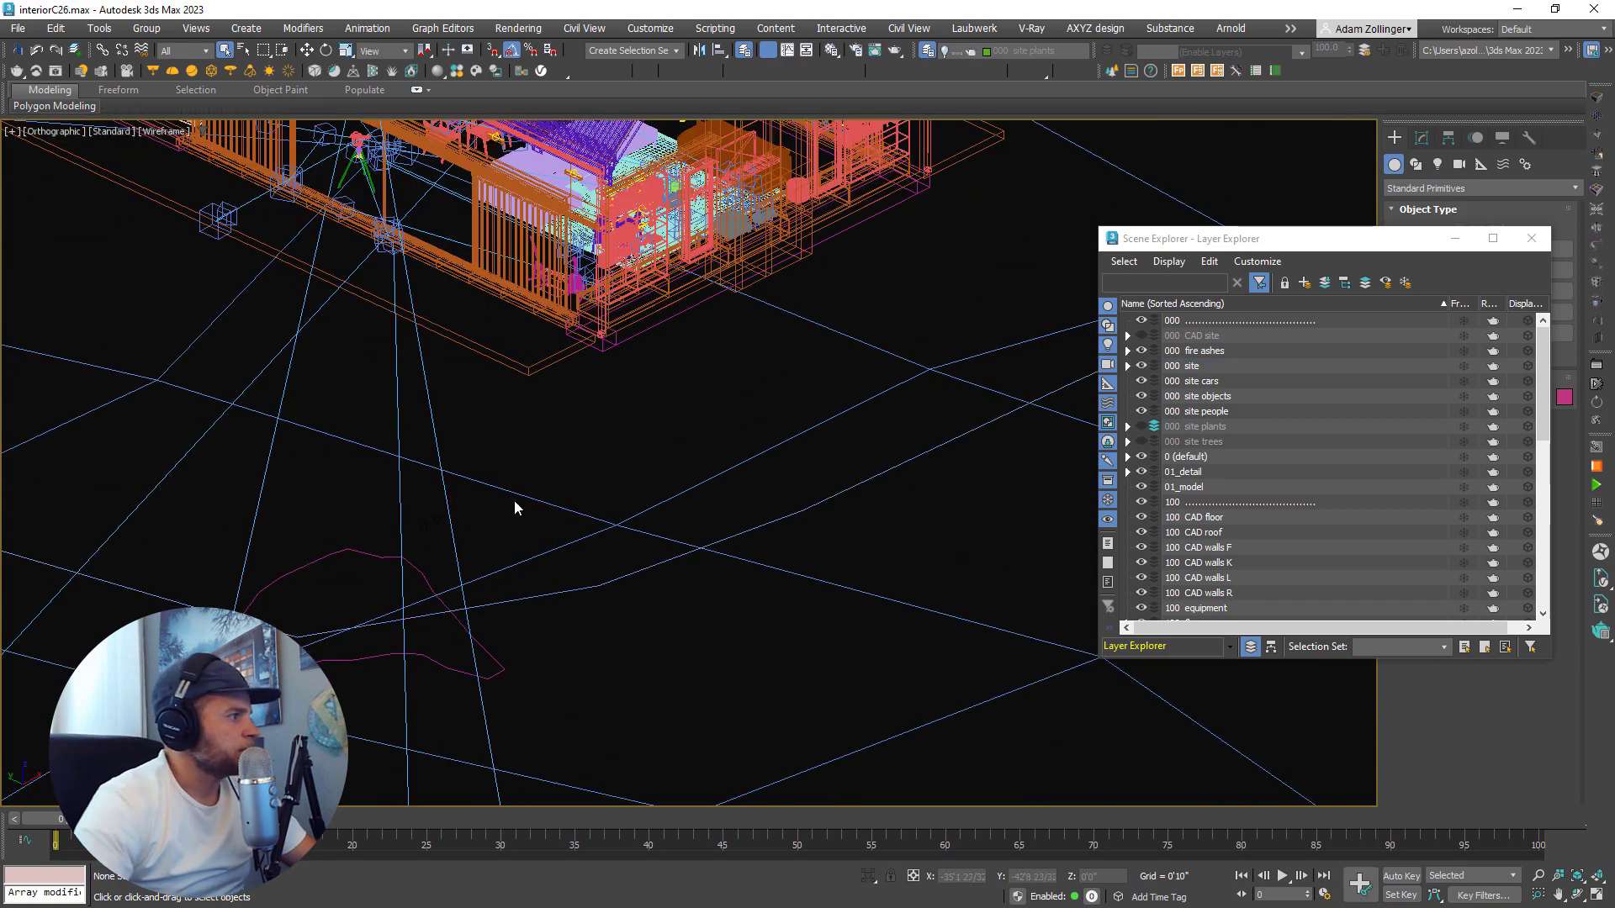
pyautogui.scroll(-6, 513, 500)
# - Delete the large outline spline surrounding the house and the irregular closed curves in front of it
pyautogui.scroll(4, 659, 467)
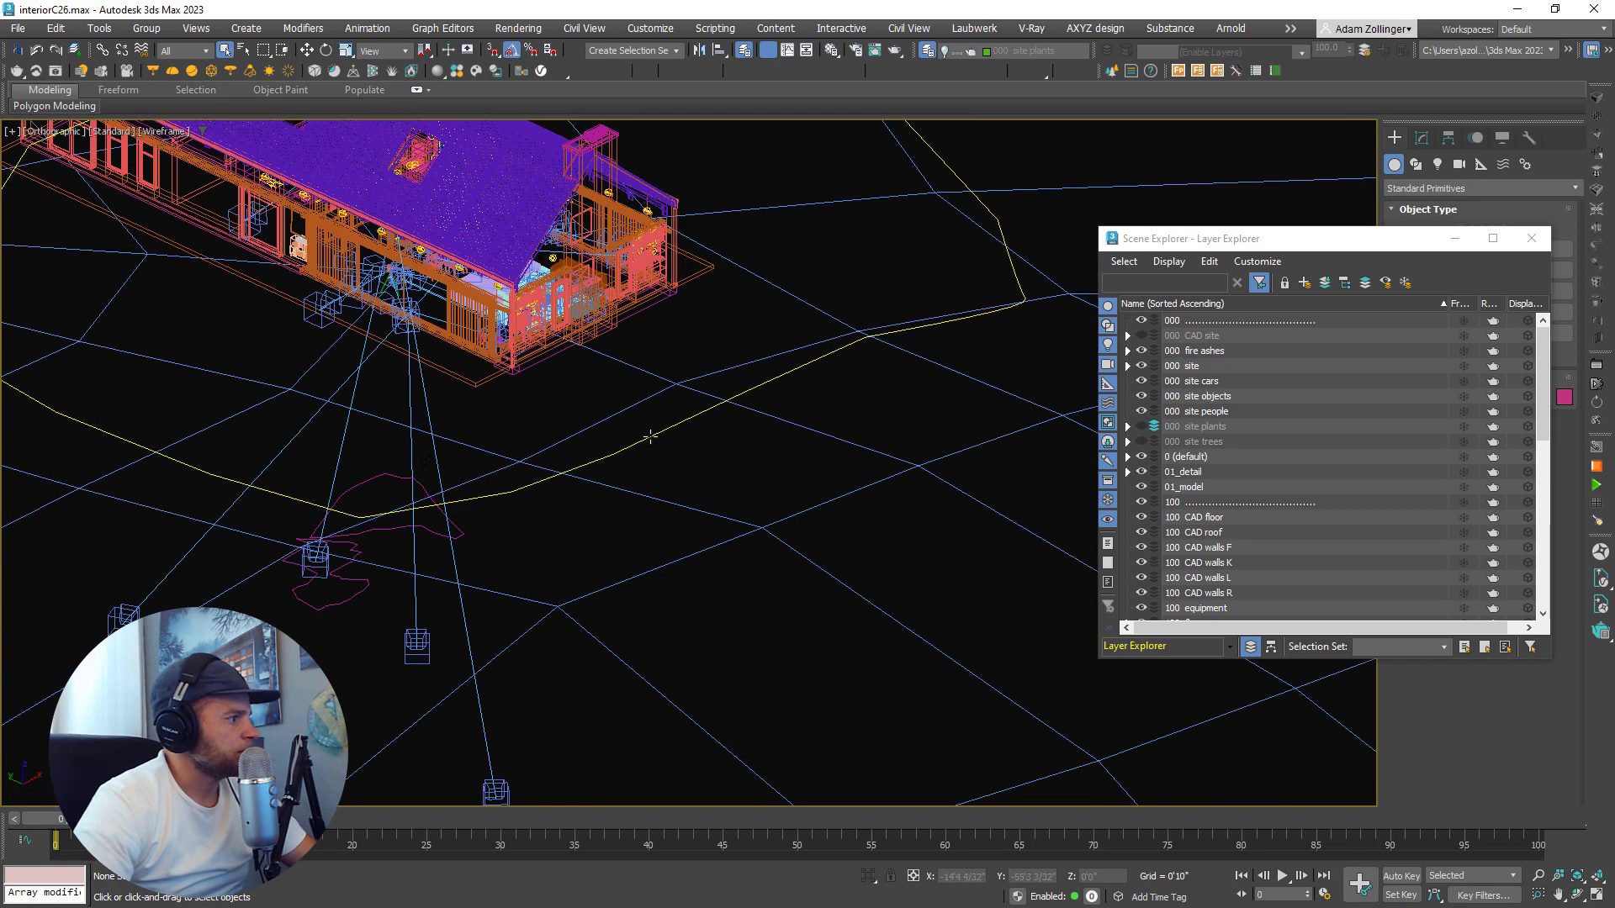
pyautogui.scroll(-2, 650, 436)
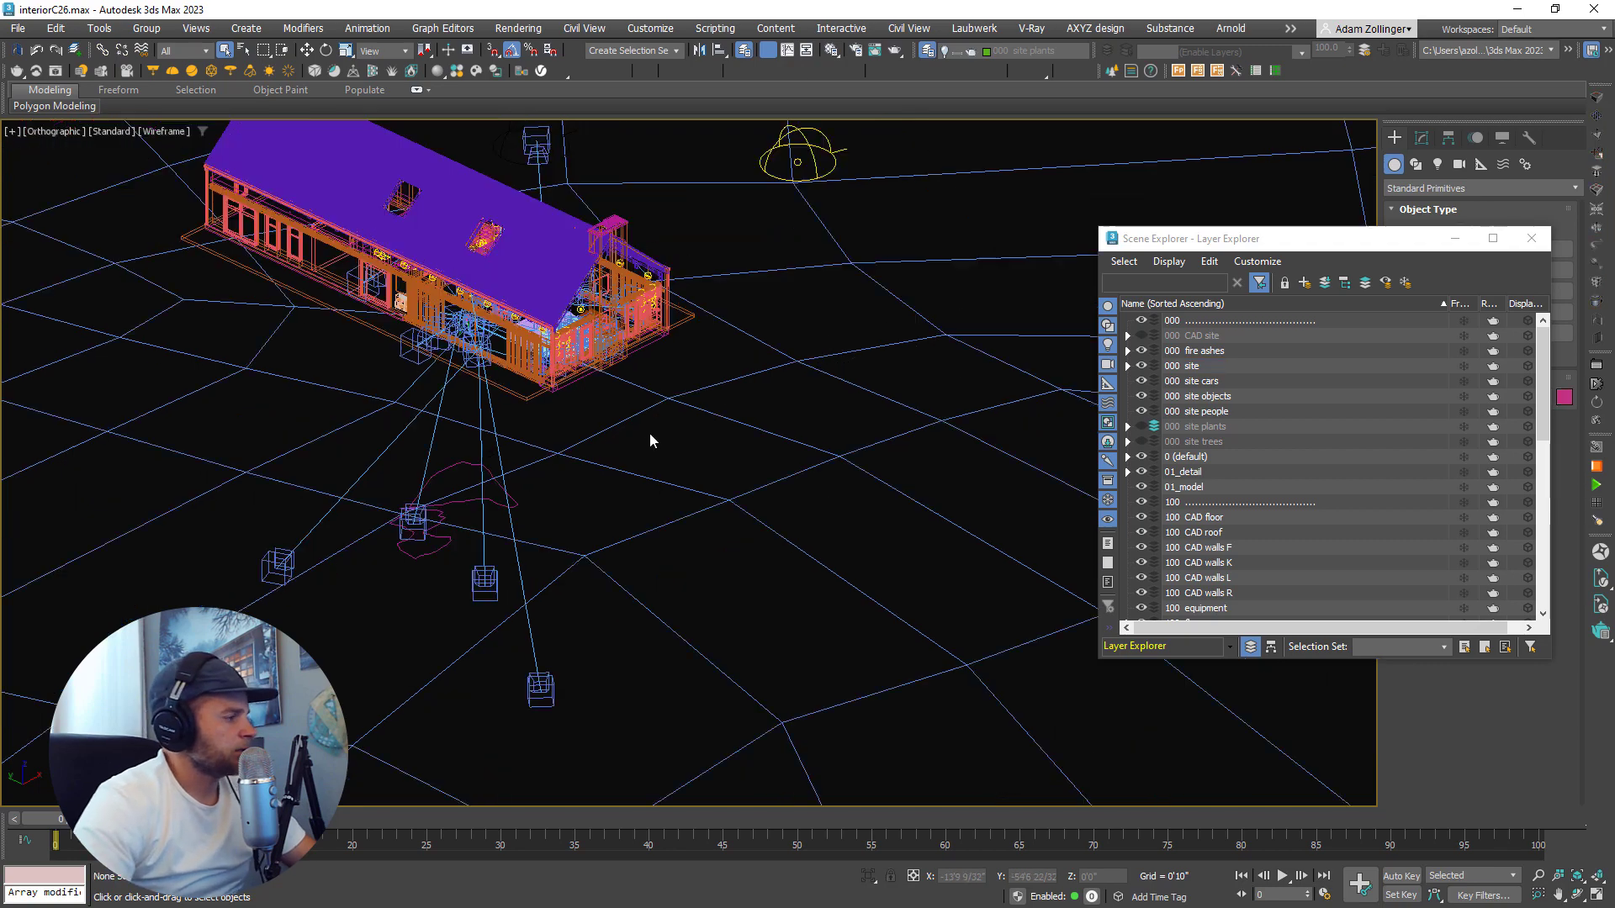
pyautogui.scroll(-2, 649, 437)
pyautogui.scroll(6, 468, 479)
pyautogui.click(610, 500)
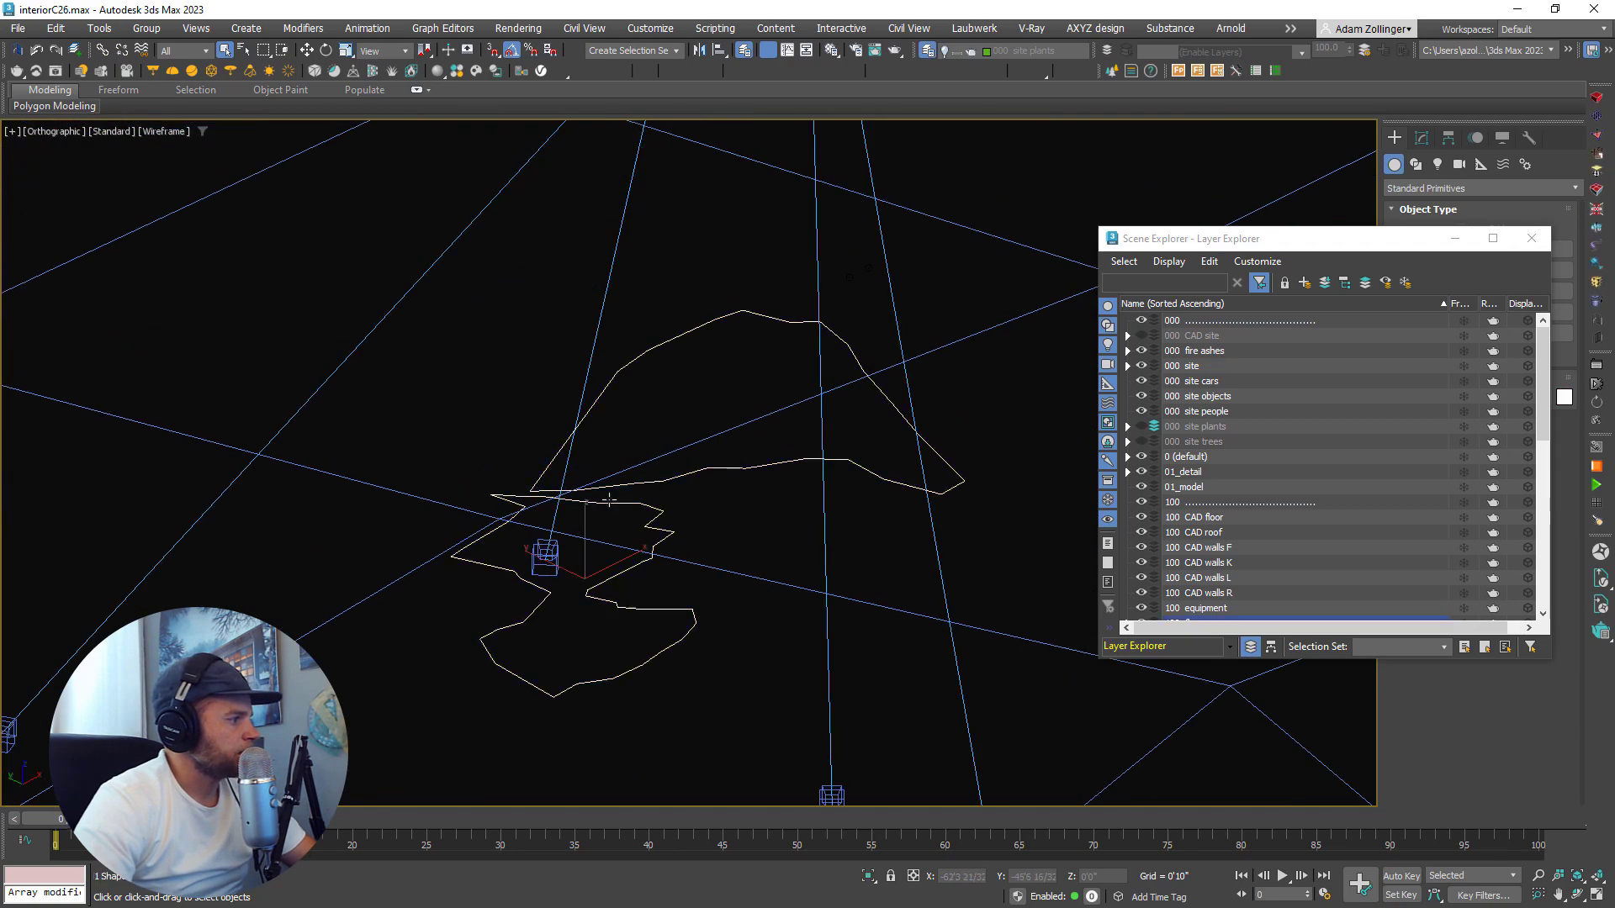
pyautogui.press('Delete')
# - Inspect the shaded house exterior from several sides, checking its walls, openings, deck and surrounding ground
pyautogui.press('F3')
pyautogui.scroll(-6, 564, 429)
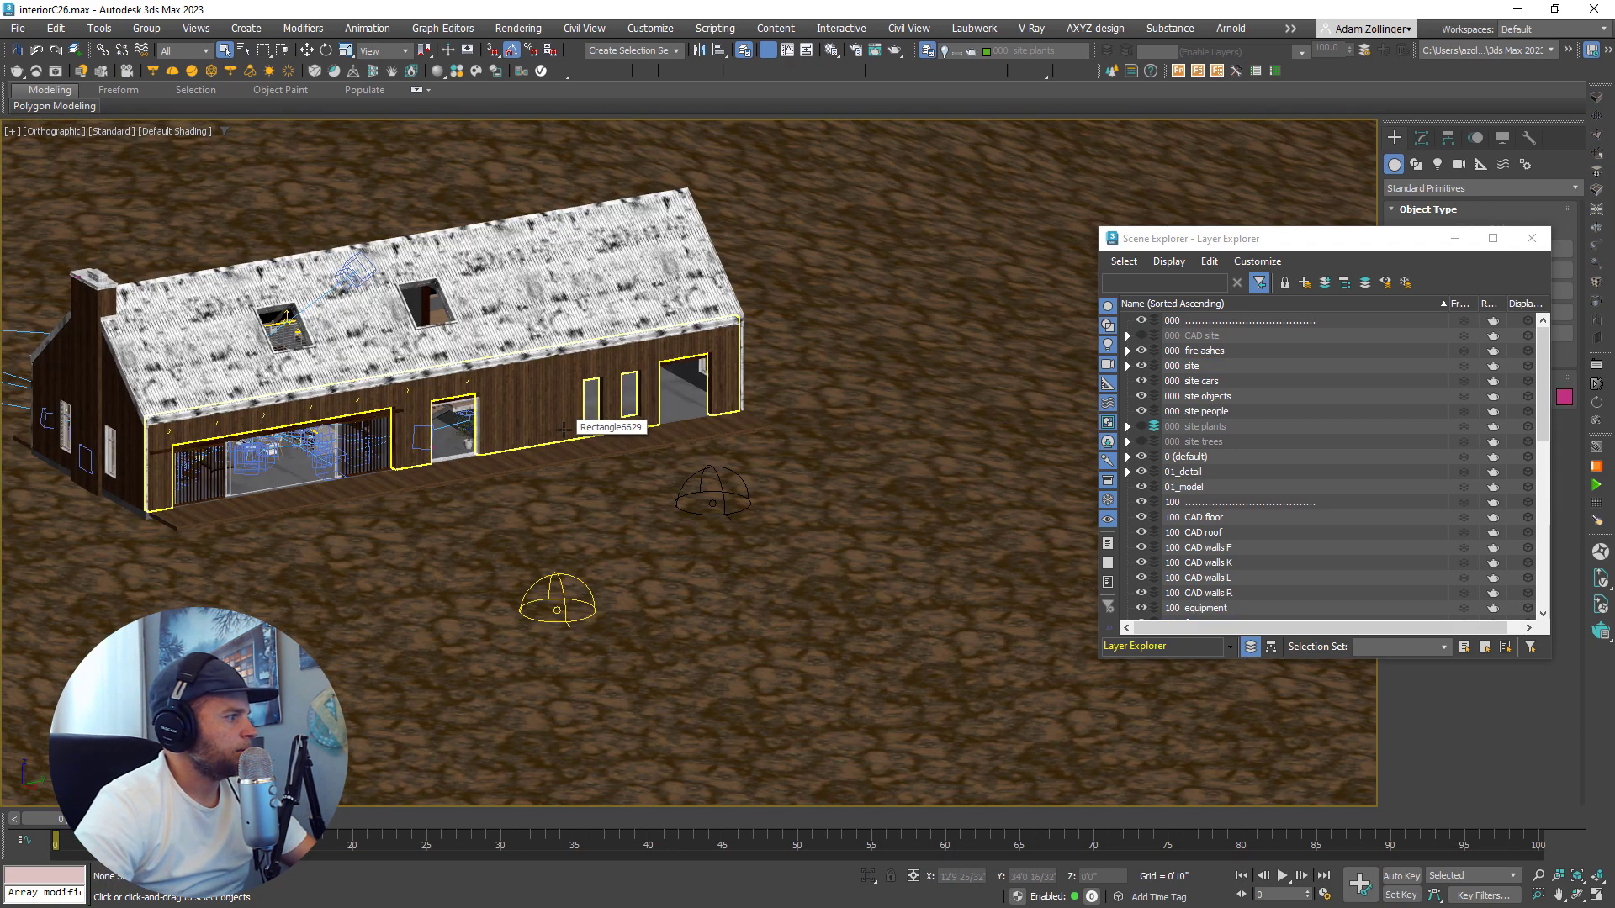
pyautogui.click(563, 430)
pyautogui.keyDown('alt'); pyautogui.moveTo(693, 436); pyautogui.dragTo(414, 524, button='middle'); pyautogui.keyUp('alt')
pyautogui.scroll(6, 421, 528)
pyautogui.scroll(2, 422, 528)
pyautogui.scroll(-6, 294, 501)
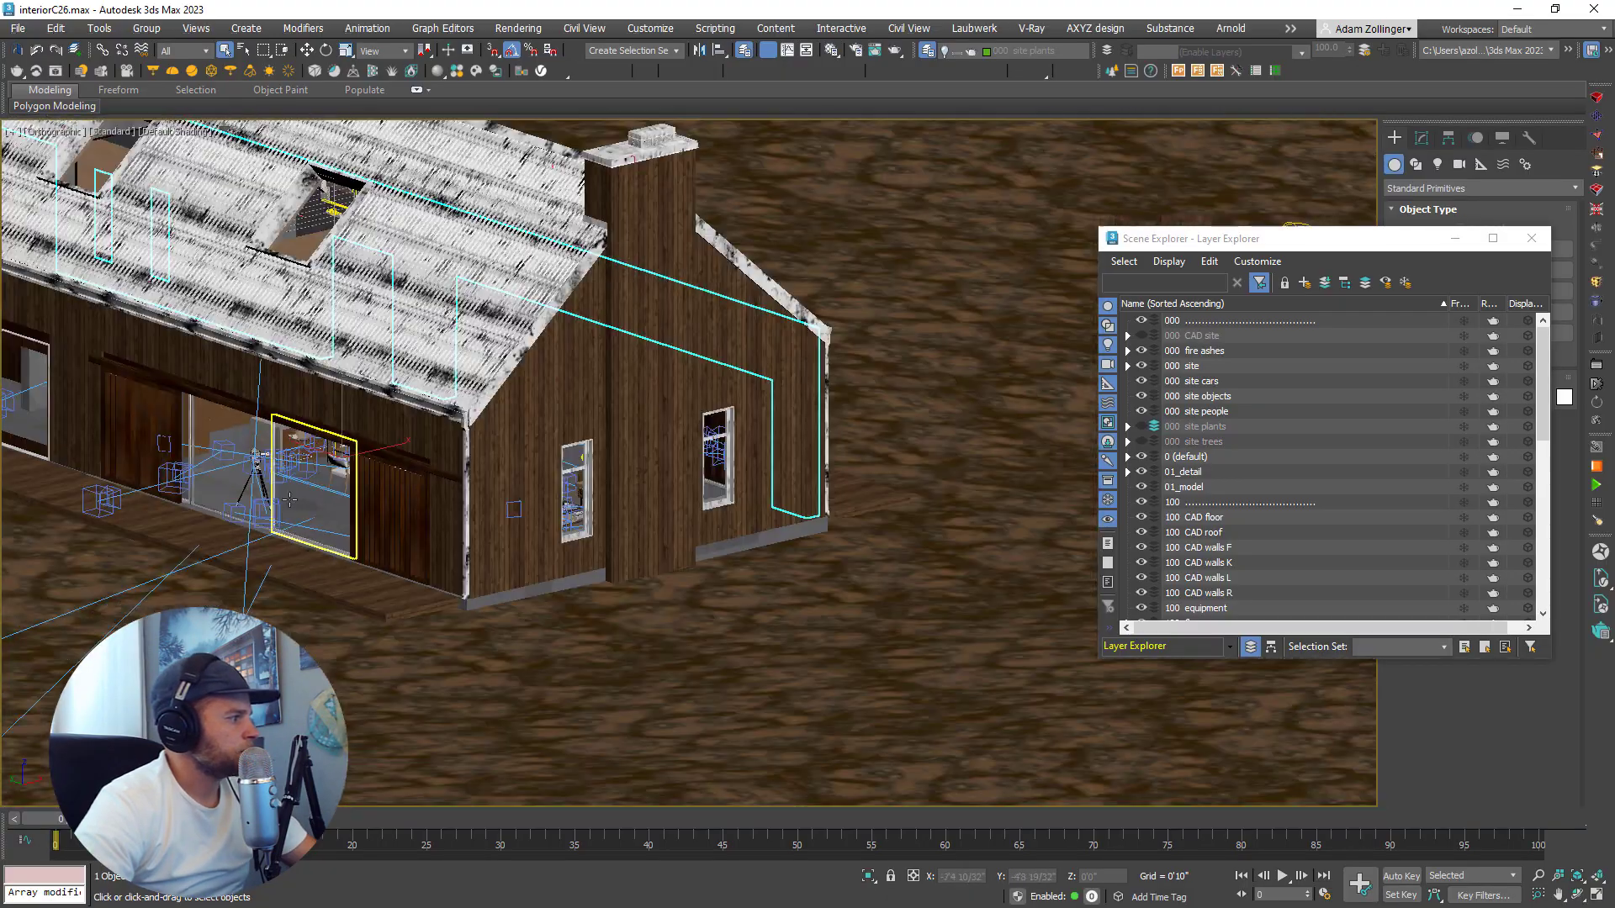
pyautogui.keyDown('alt'); pyautogui.moveTo(198, 496); pyautogui.dragTo(787, 513, button='middle'); pyautogui.keyUp('alt')
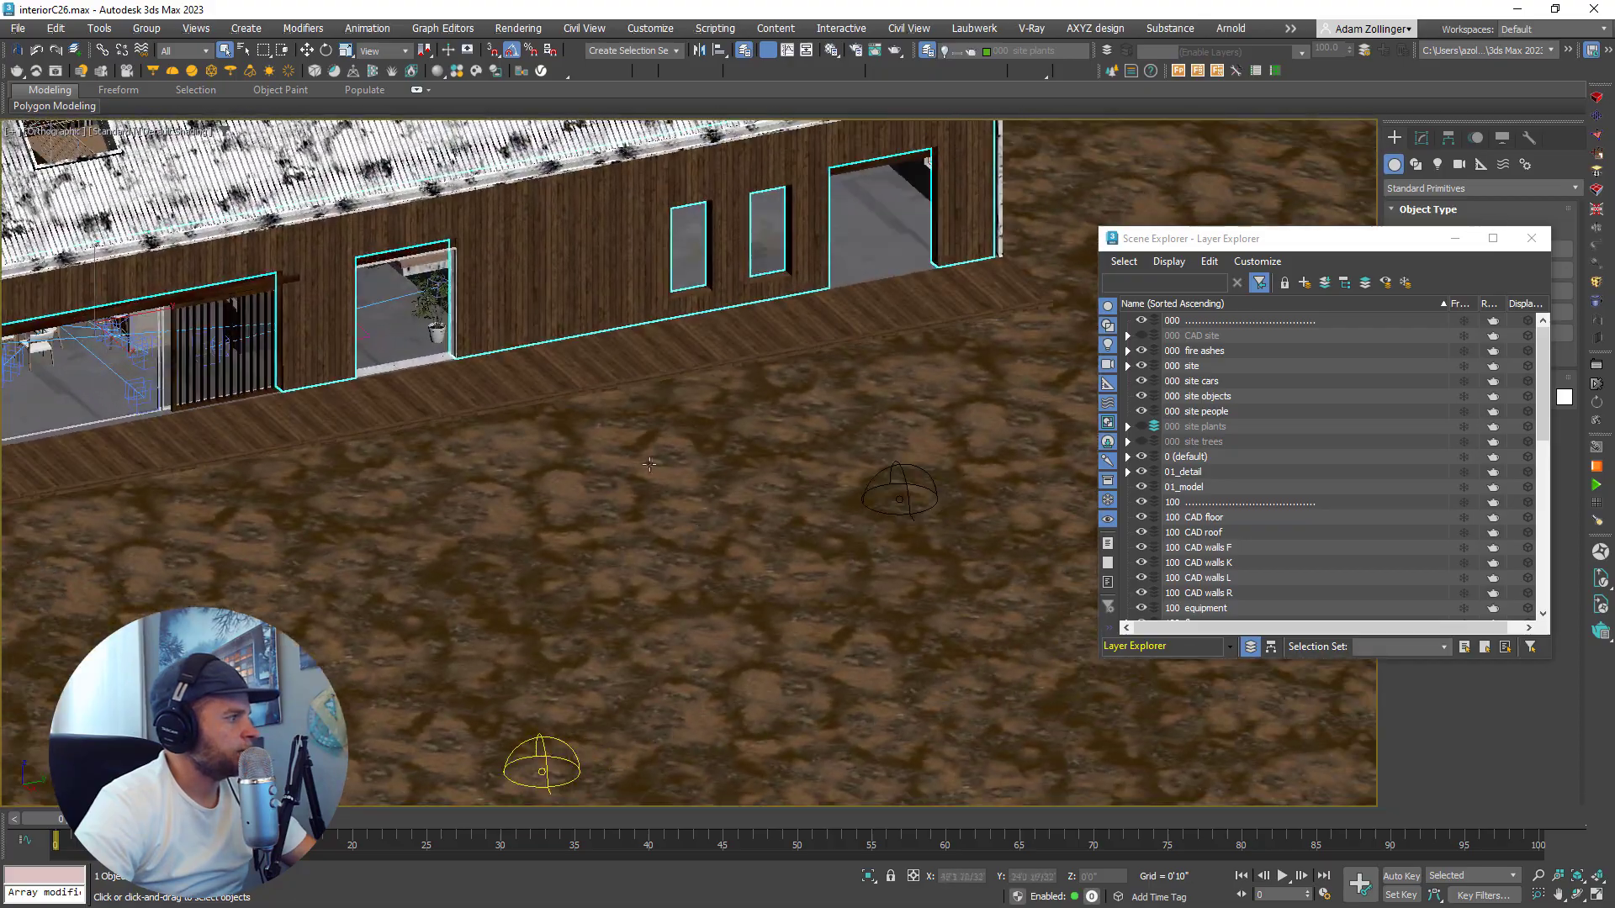
pyautogui.scroll(-5, 787, 512)
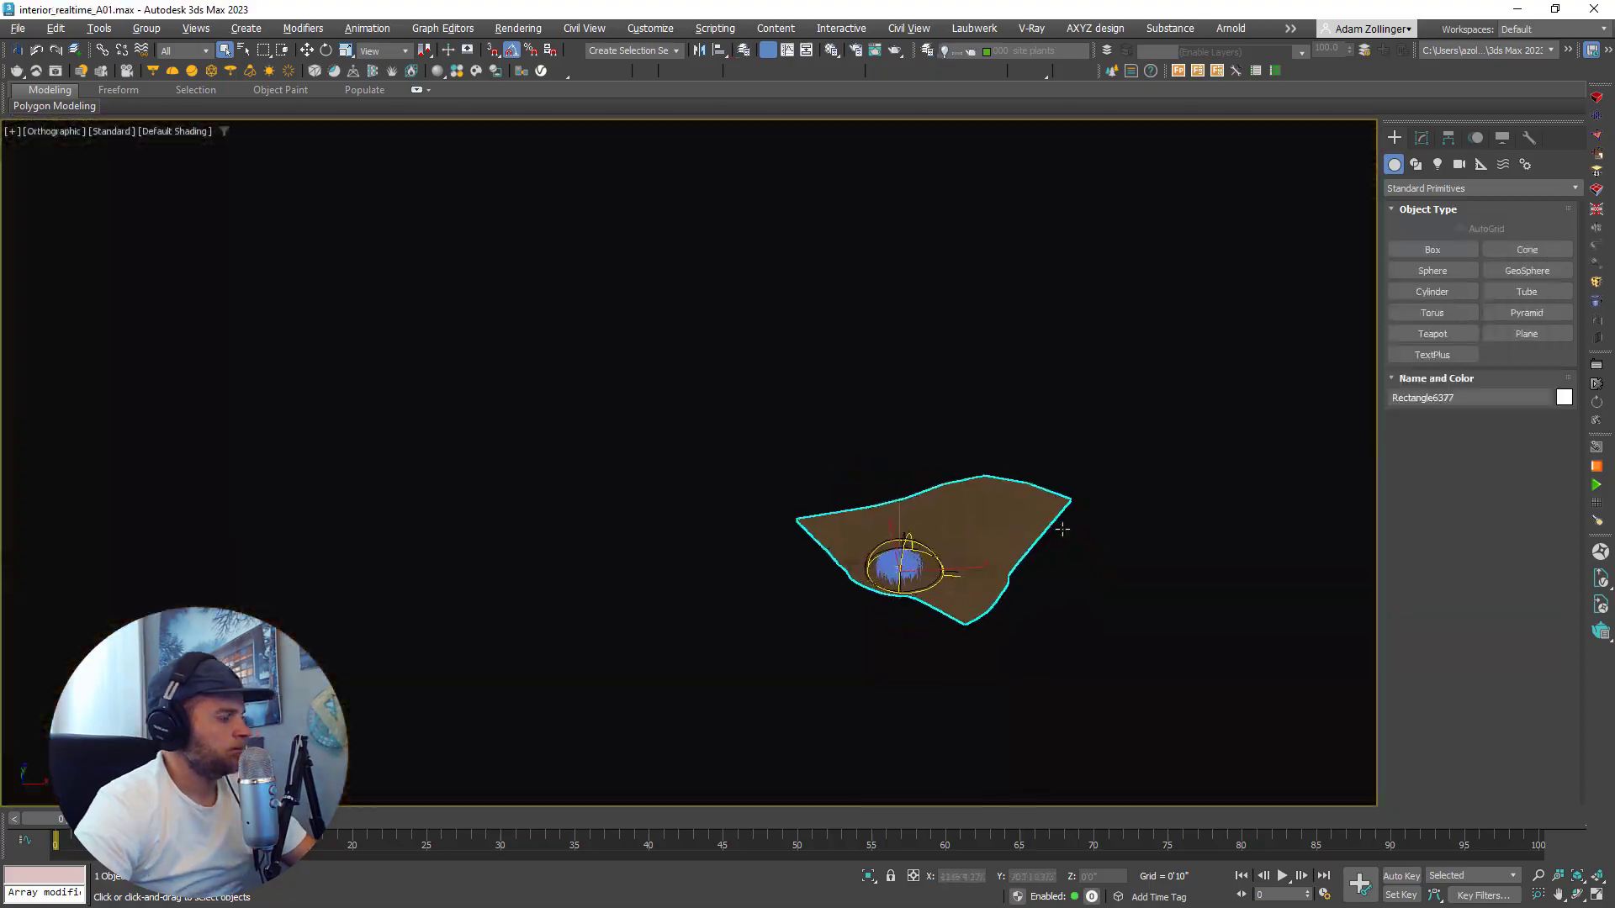
# - Show the CAD site layer in interior_realtime_A01.max and examine the satellite map terrain around the house
pyautogui.scroll(5, 1061, 529)
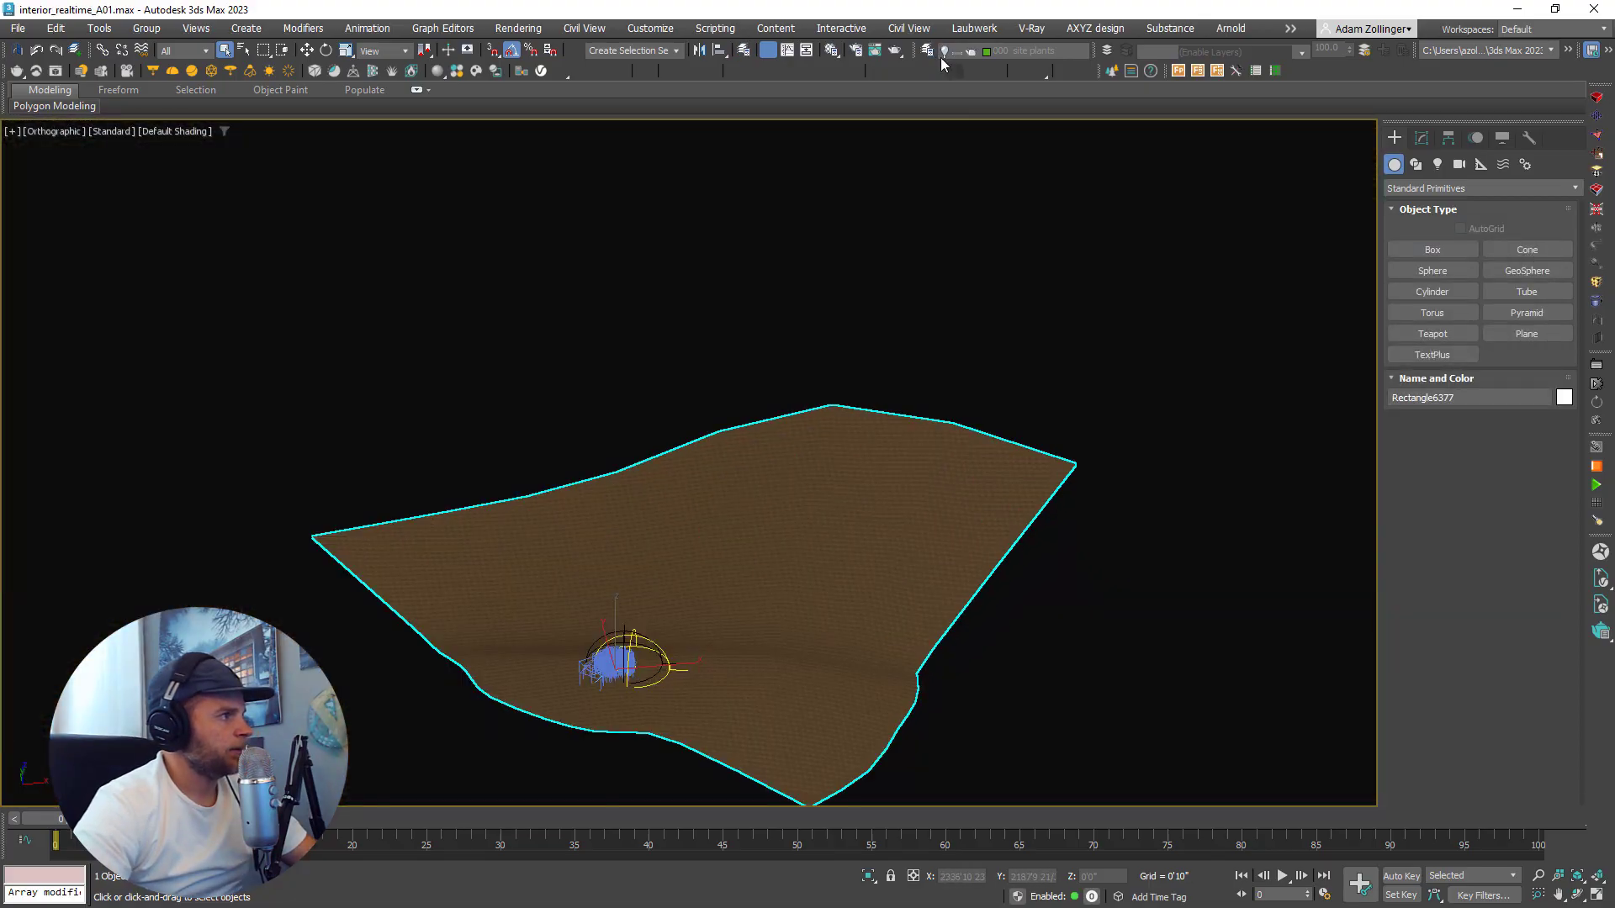
pyautogui.click(928, 51)
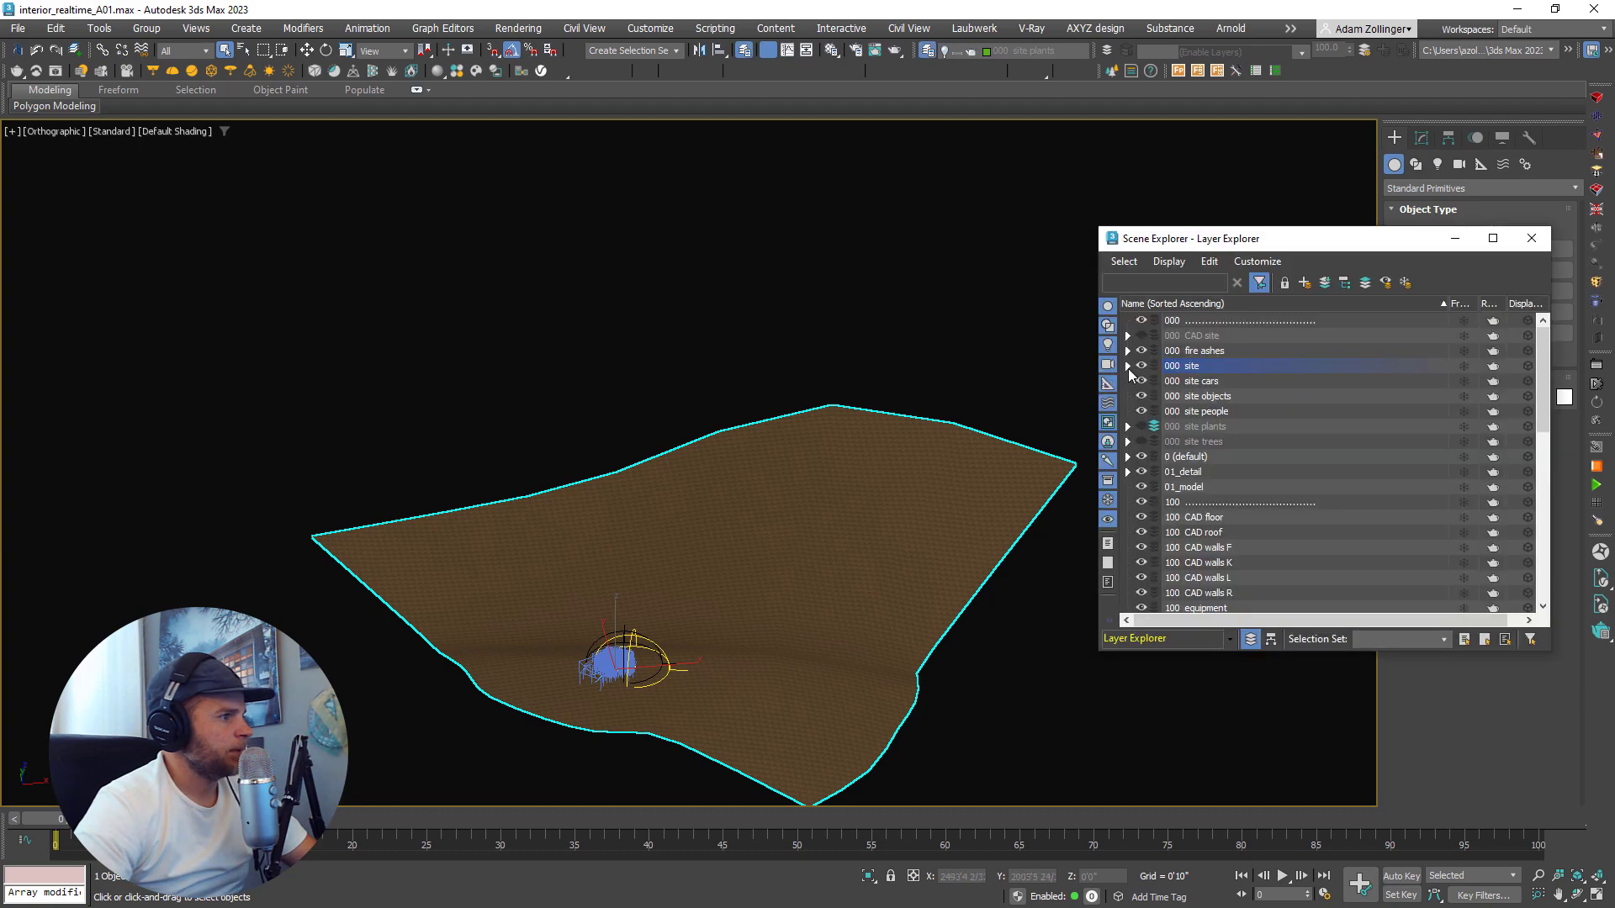
pyautogui.click(1142, 336)
pyautogui.scroll(-3, 874, 336)
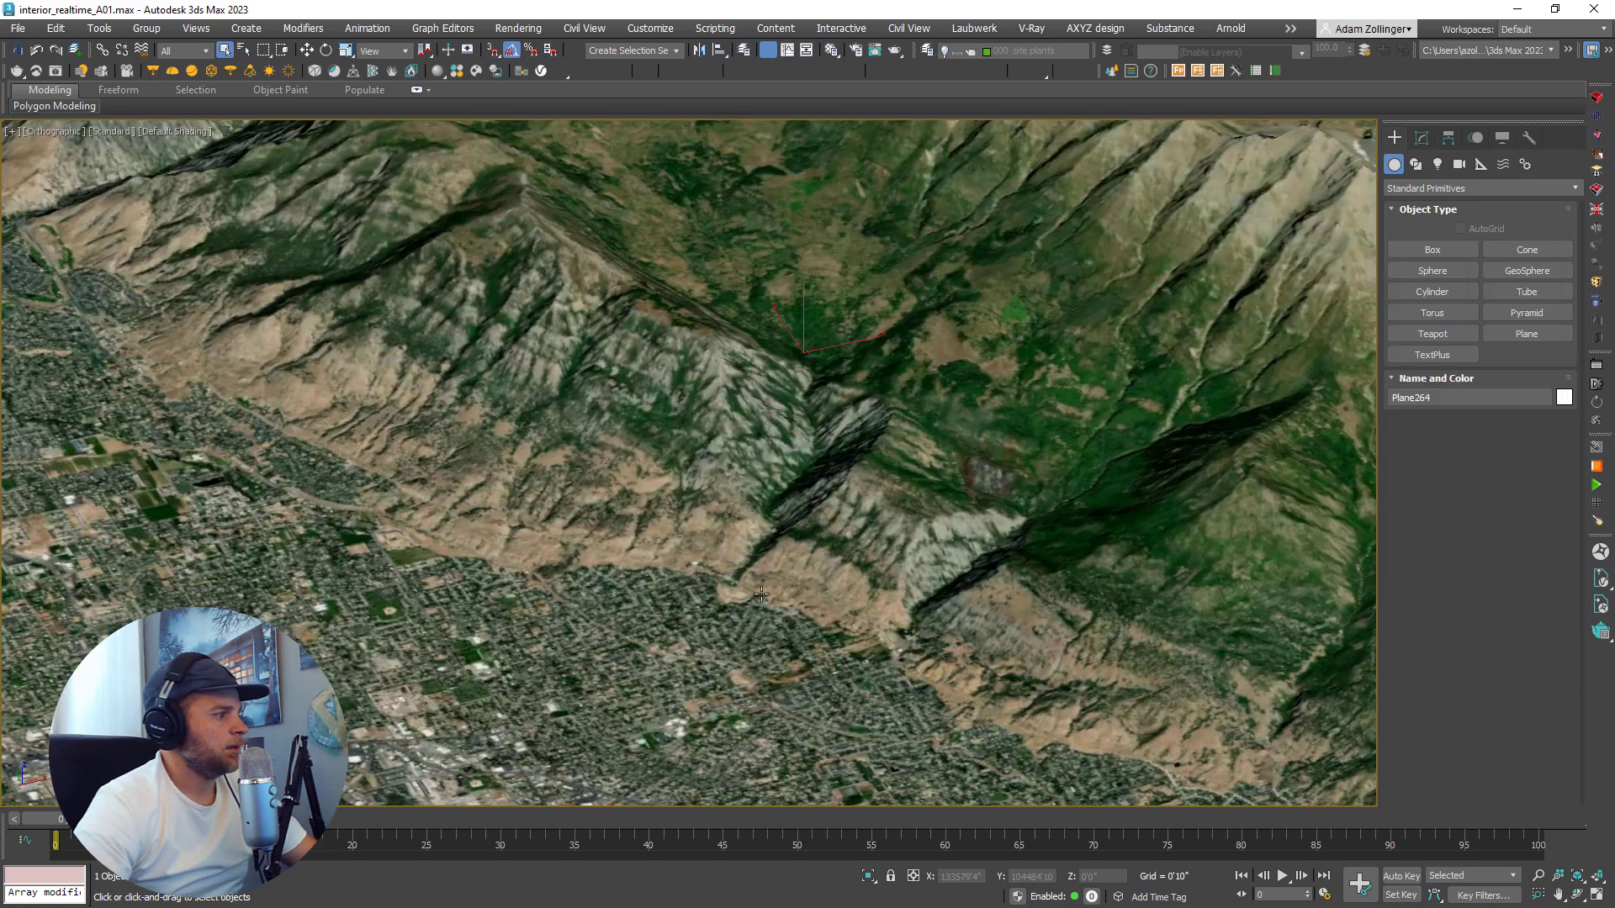
pyautogui.moveTo(888, 490); pyautogui.dragTo(989, 351, button='middle')
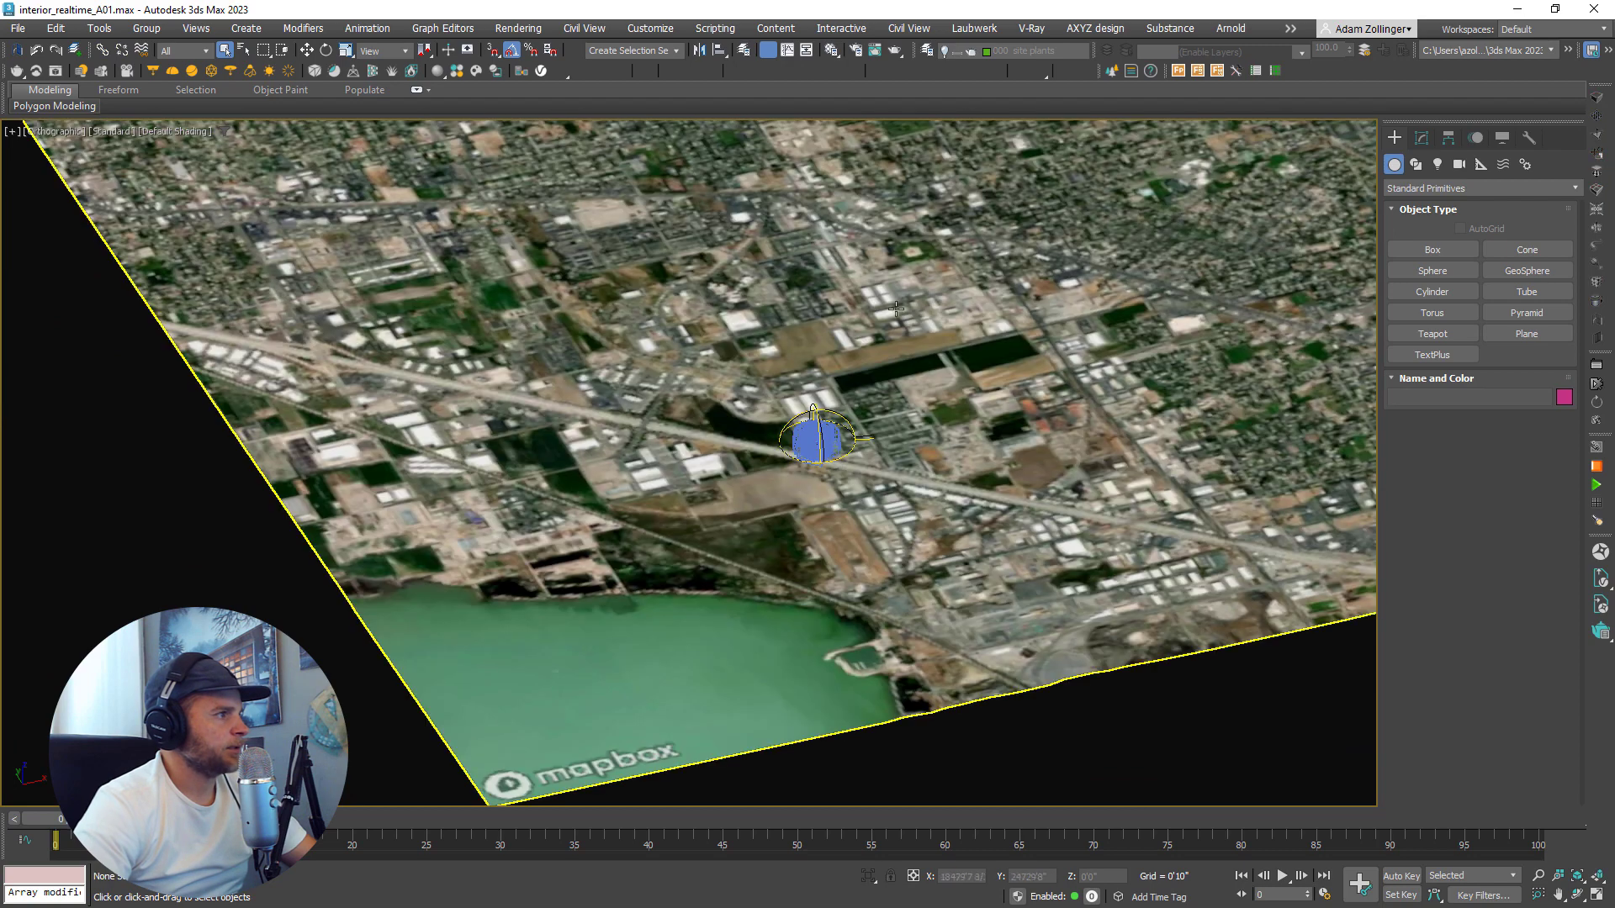
pyautogui.click(926, 49)
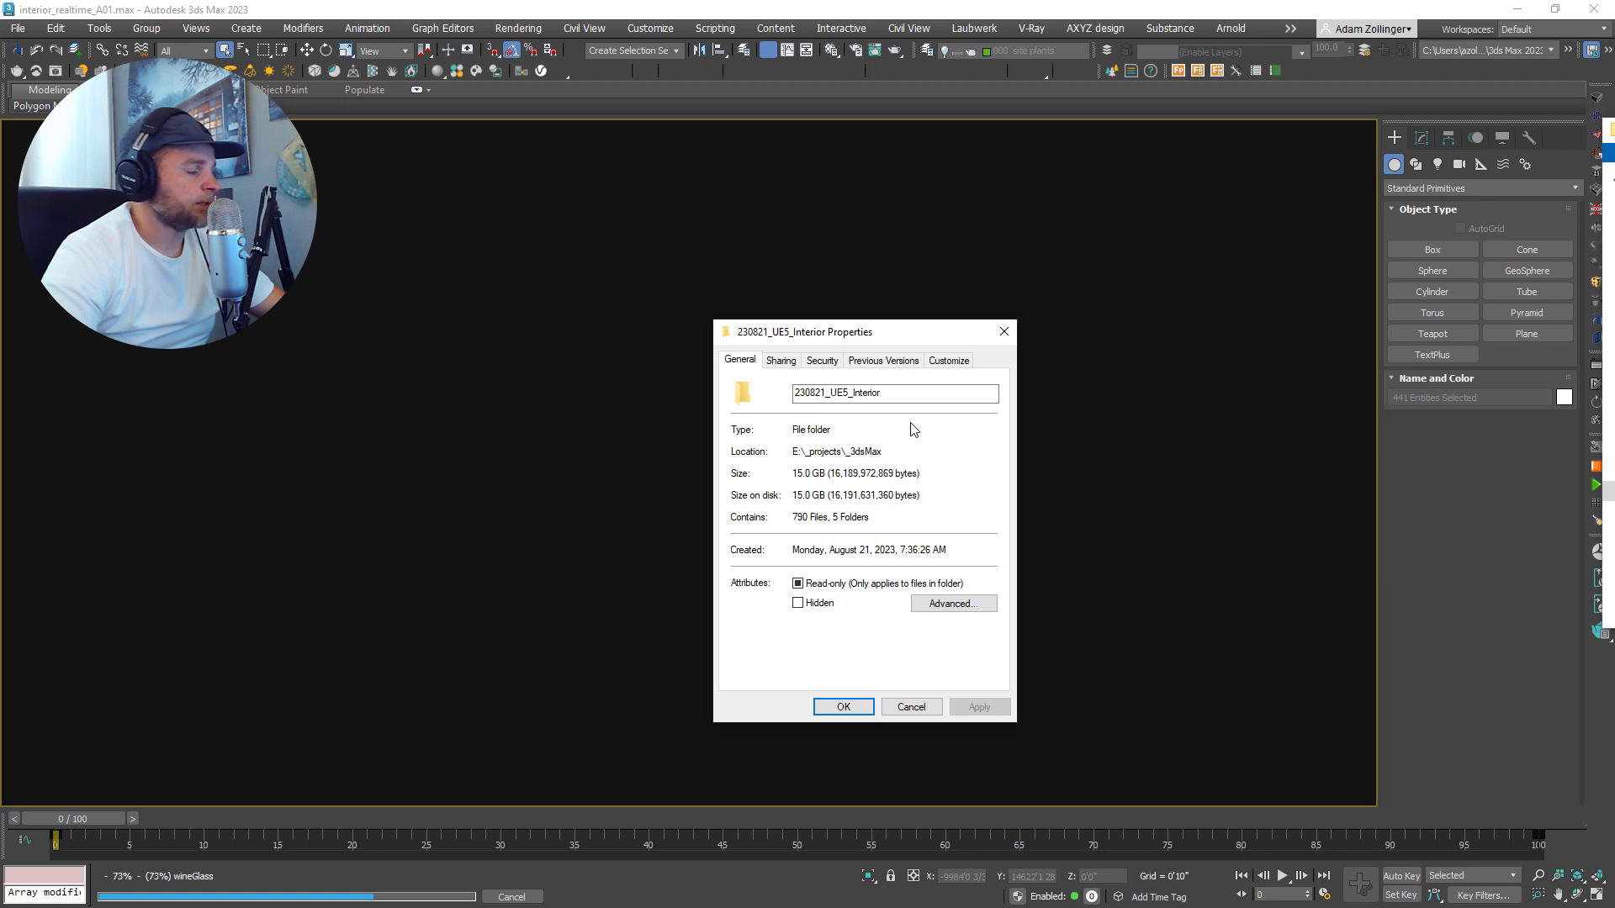
# - Close the 230821_UE5_Interior folder properties and clear the script error dialogs out of the way
pyautogui.click(911, 707)
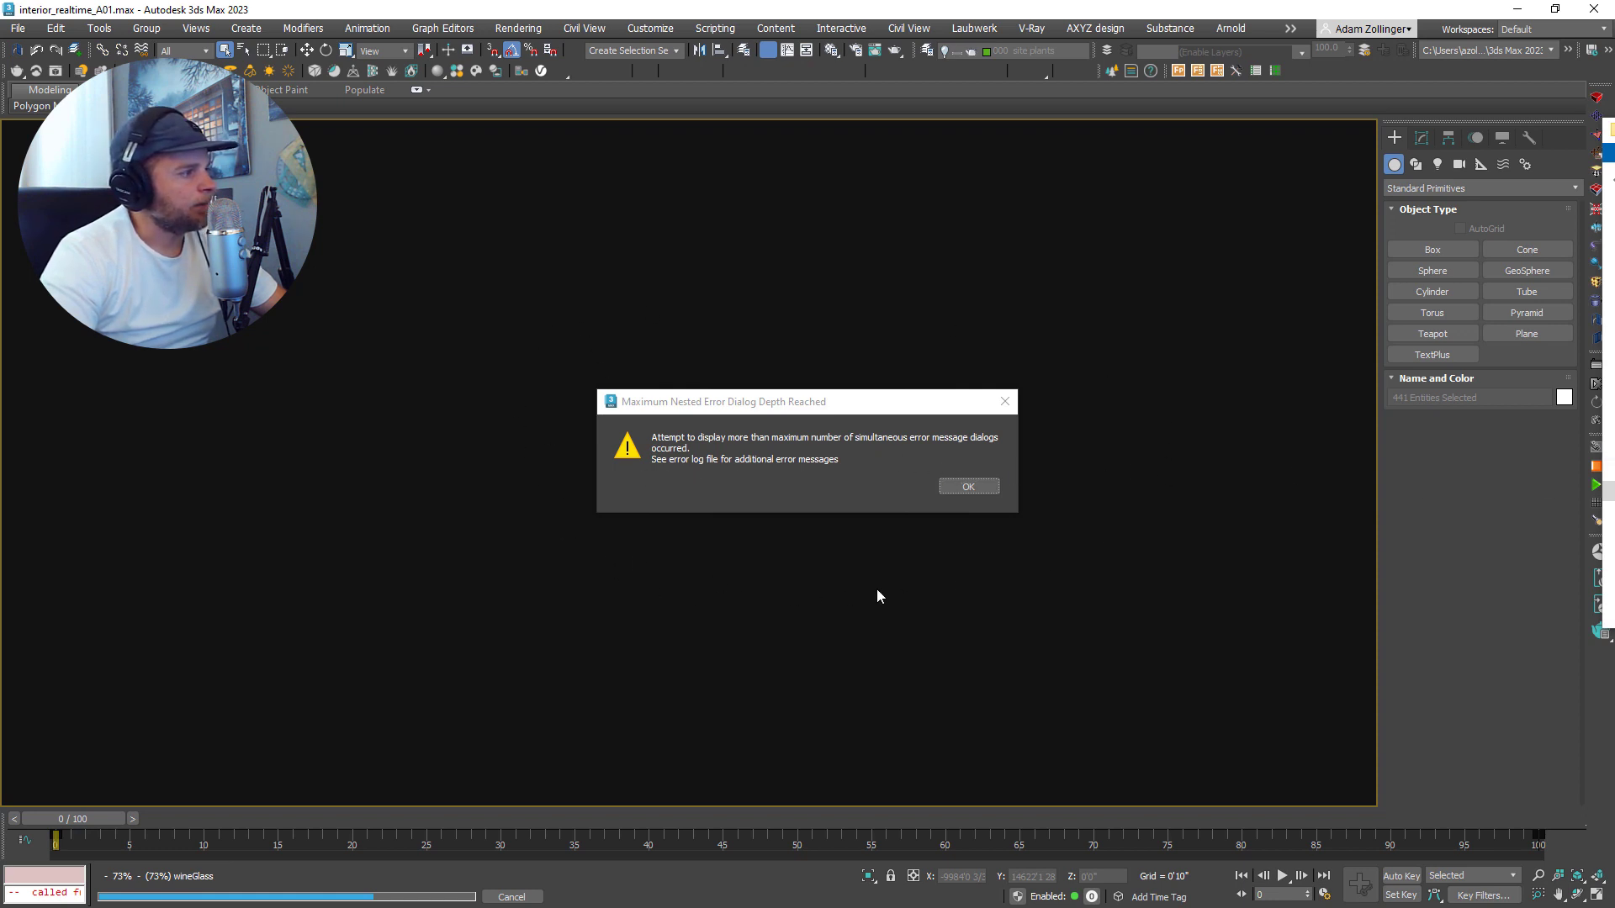
pyautogui.click(980, 489)
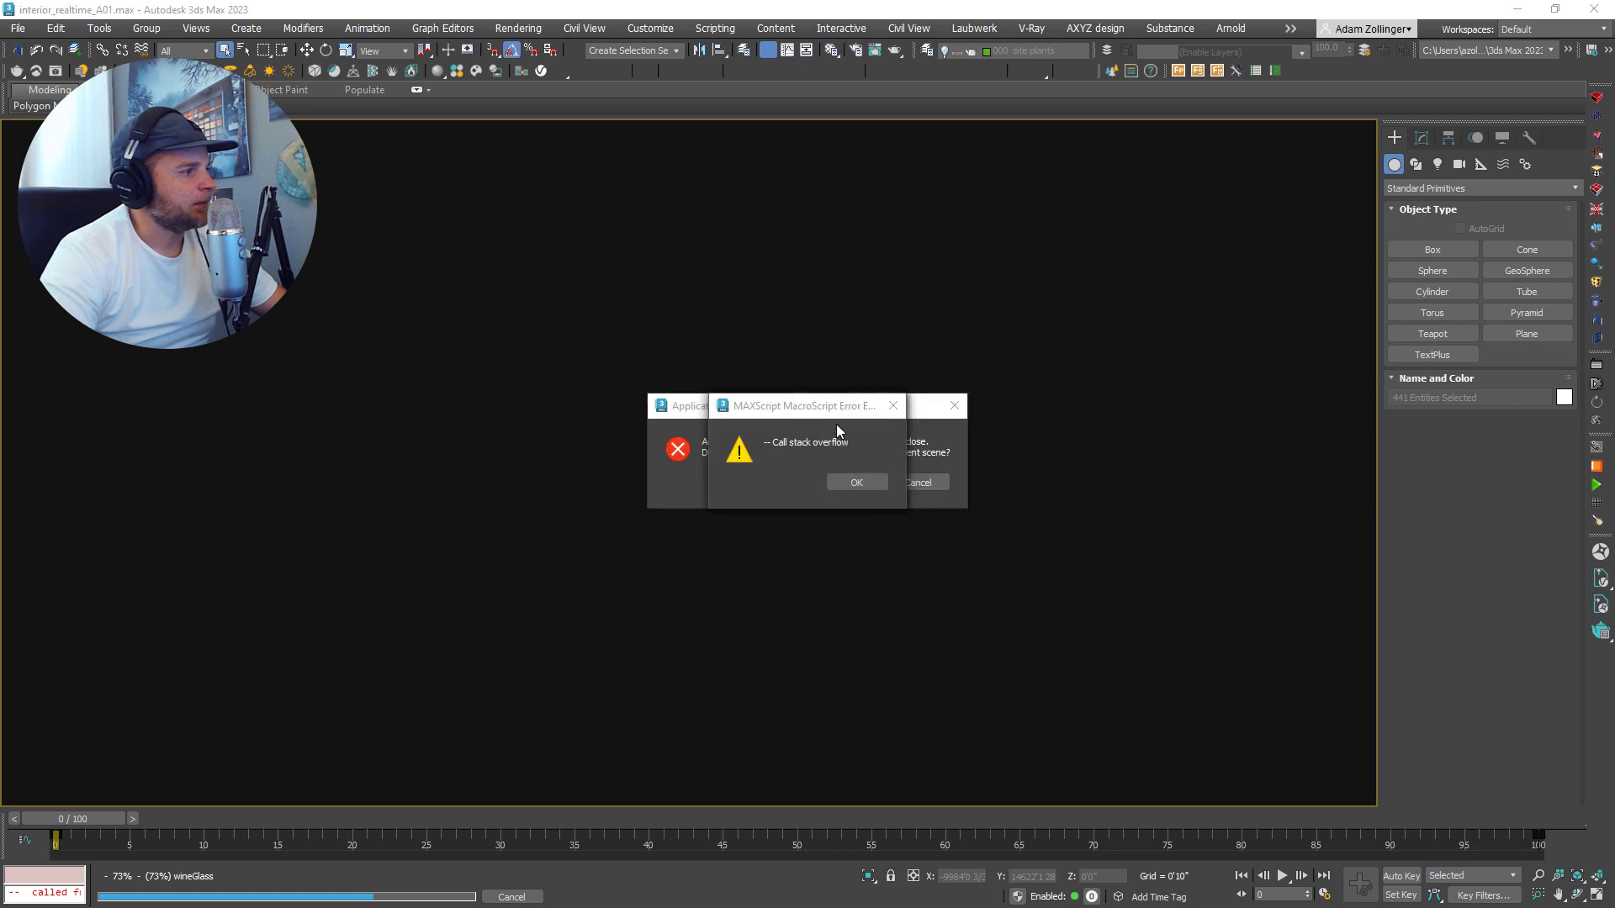
pyautogui.moveTo(835, 408); pyautogui.dragTo(1140, 471)
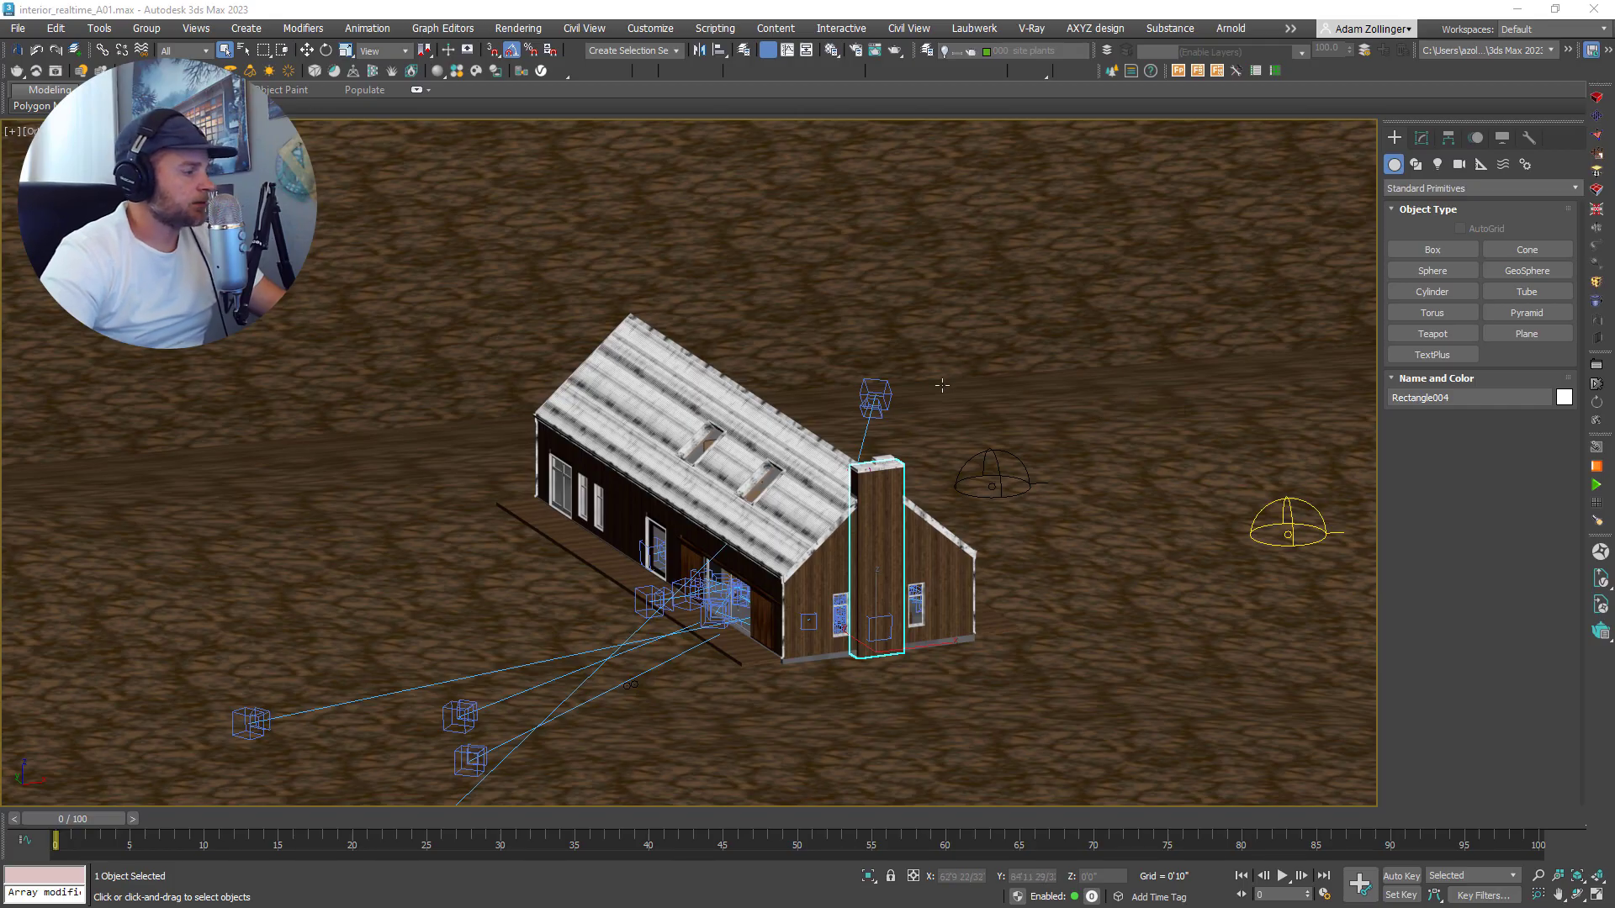
# - Select the gable end wall and examine the house's roof, chimney and long facade from several angles
pyautogui.scroll(3, 943, 581)
pyautogui.click(938, 578)
pyautogui.scroll(-3, 935, 574)
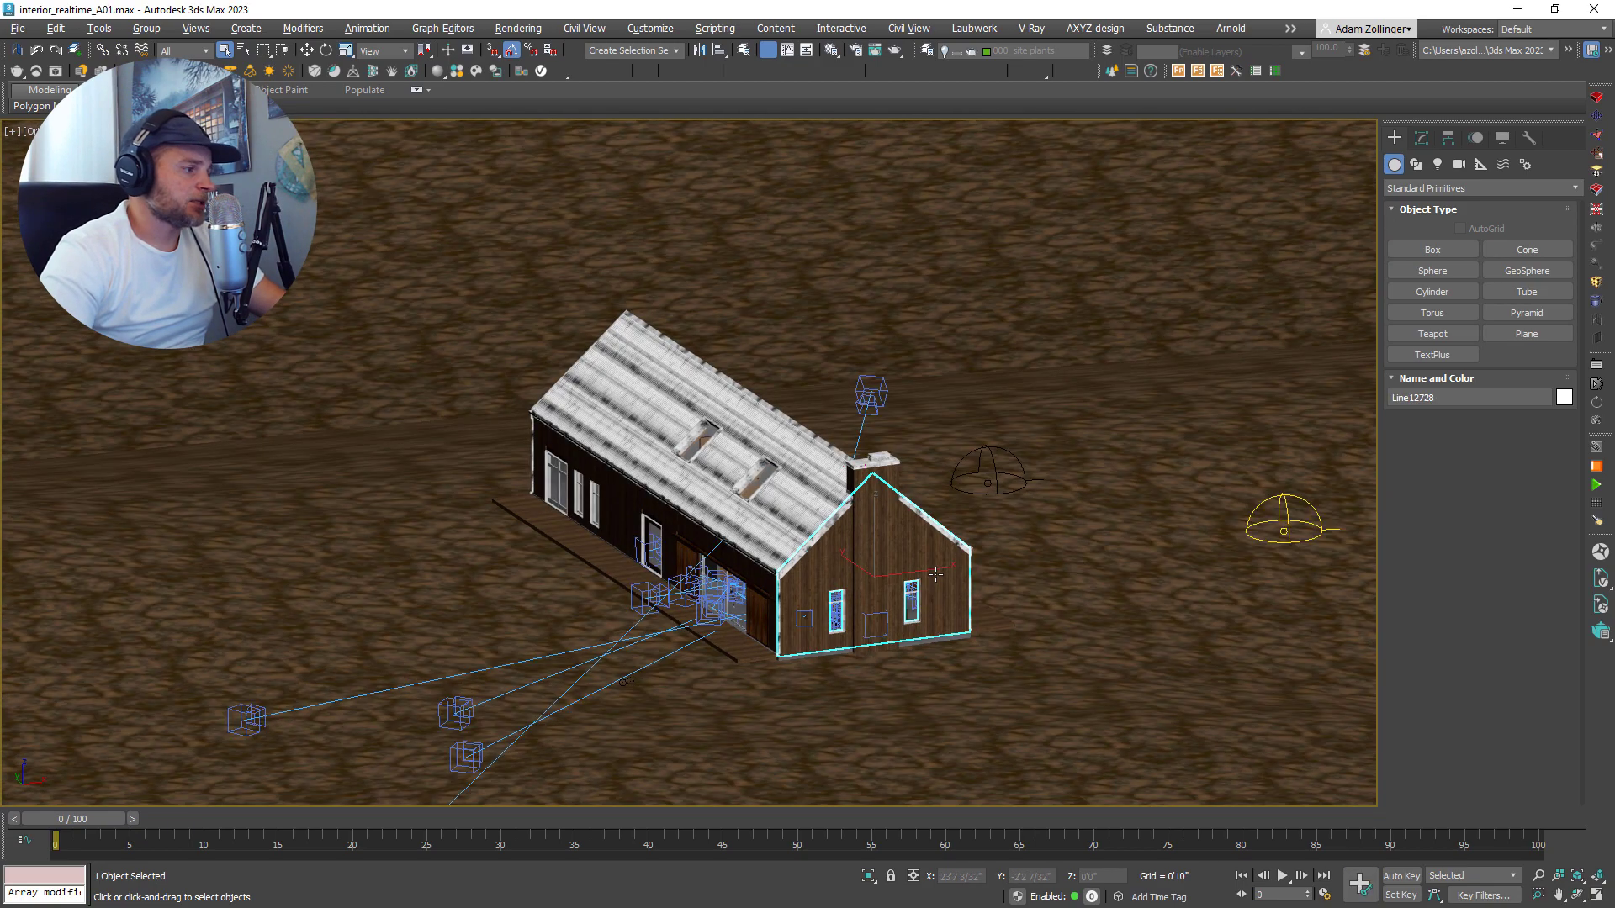
pyautogui.keyDown('alt'); pyautogui.moveTo(935, 575); pyautogui.dragTo(974, 582, button='middle'); pyautogui.keyUp('alt')
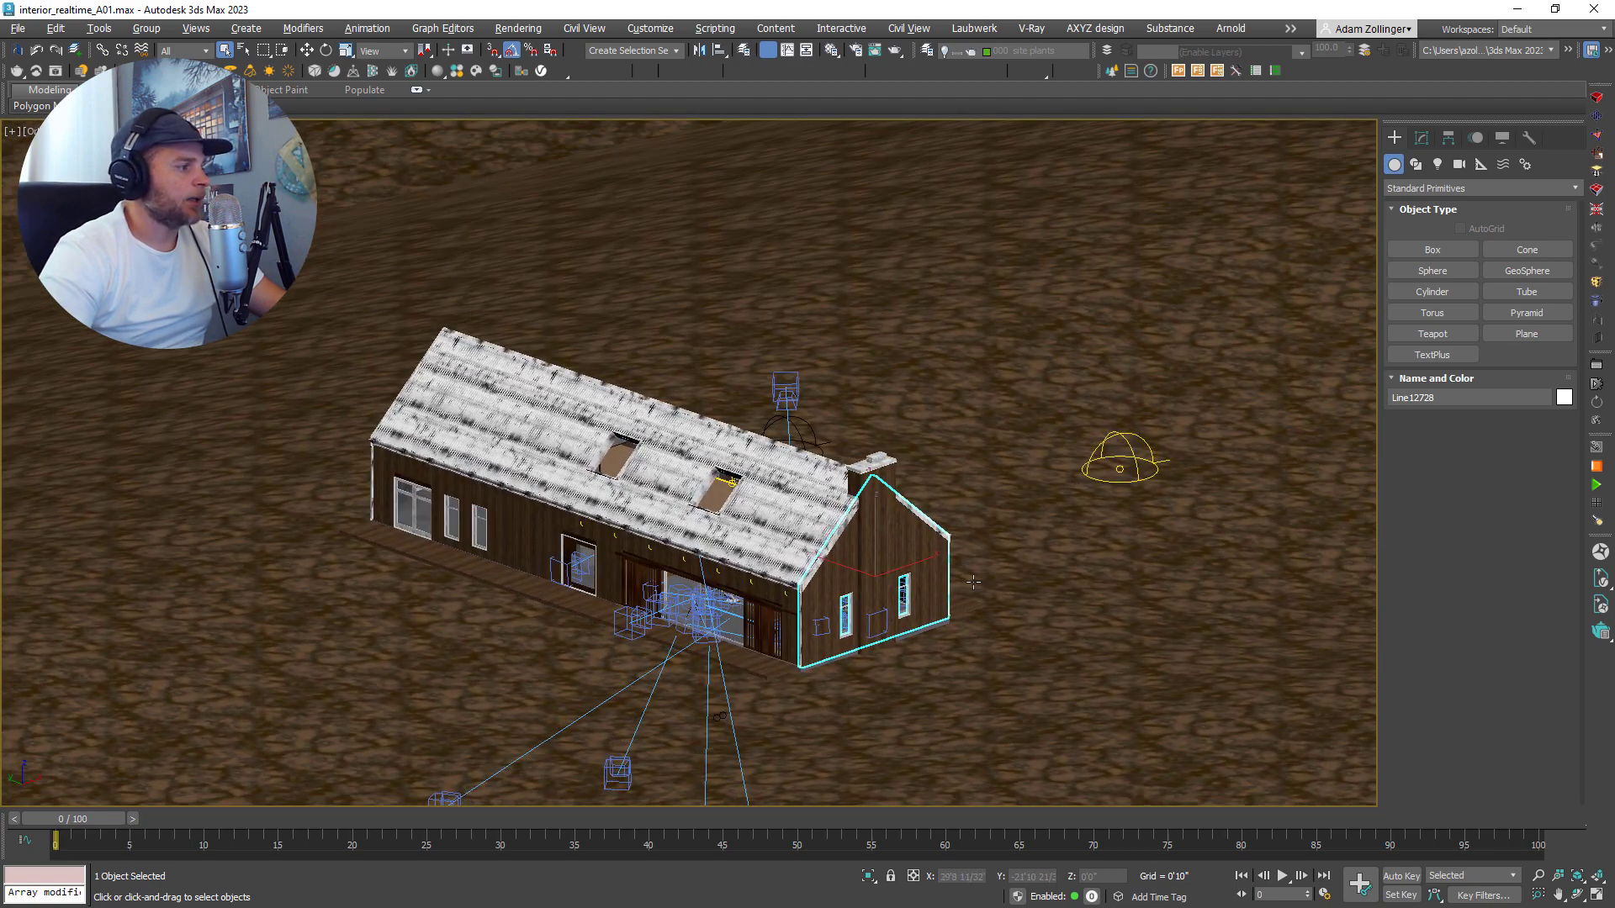
pyautogui.scroll(2, 783, 599)
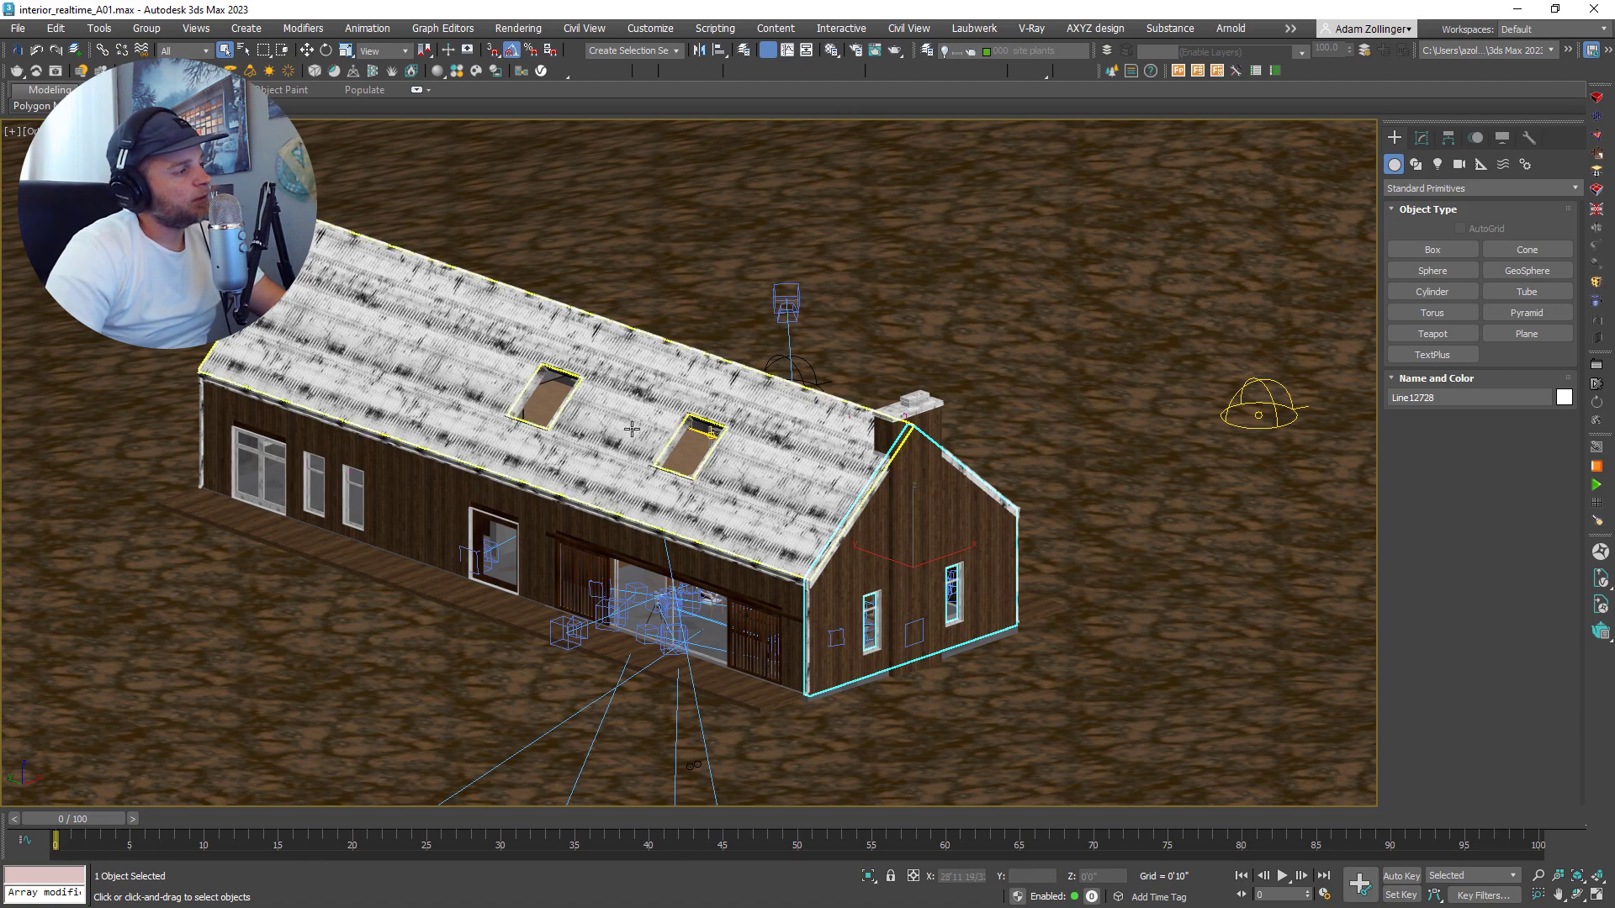
pyautogui.moveTo(1018, 478); pyautogui.dragTo(1079, 507, button='middle')
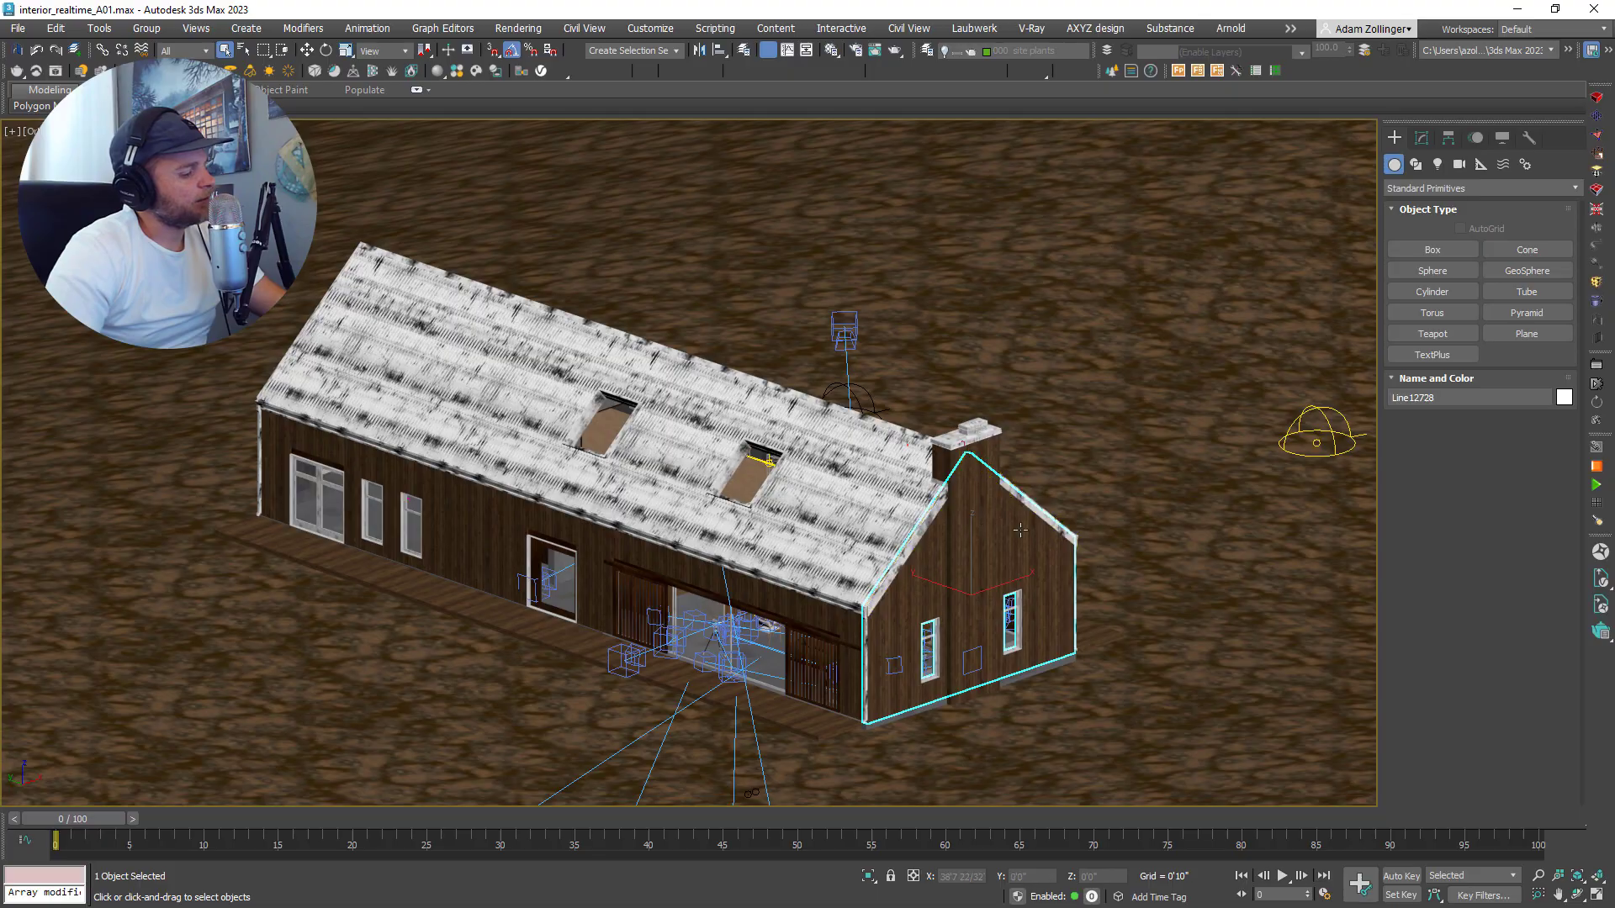
pyautogui.moveTo(987, 526)
pyautogui.keyDown('alt'); pyautogui.mouseDown(button='middle')
pyautogui.moveTo(1009, 517)
pyautogui.moveTo(987, 506)
pyautogui.moveTo(1004, 515)
pyautogui.moveTo(980, 529)
pyautogui.mouseUp(button='middle'); pyautogui.keyUp('alt')
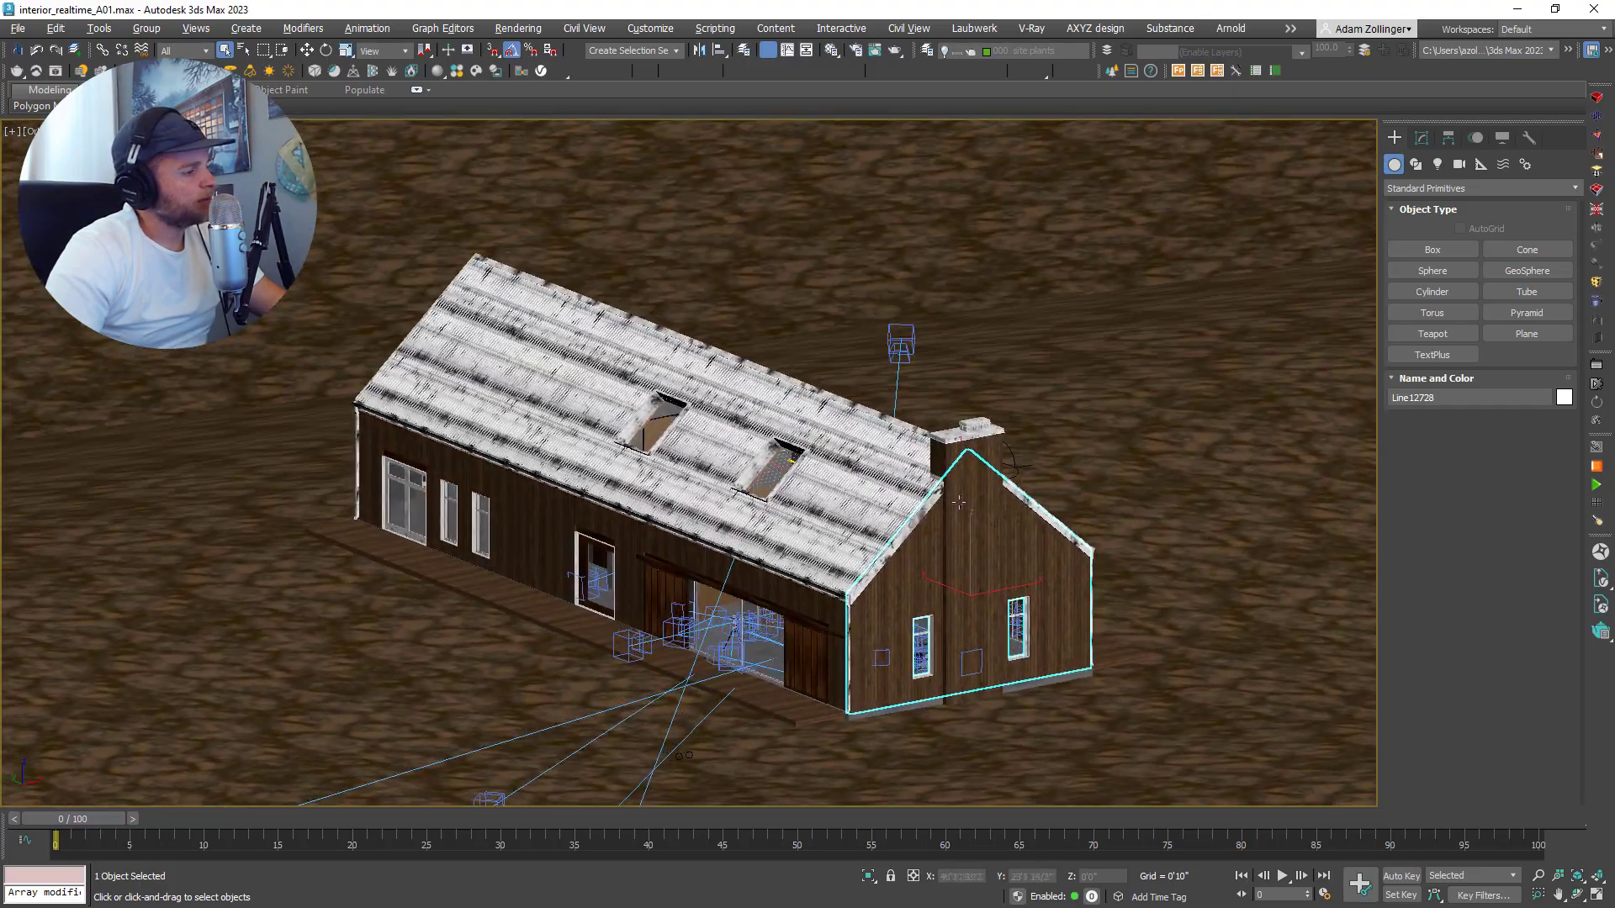
pyautogui.moveTo(759, 414); pyautogui.dragTo(799, 425, button='middle')
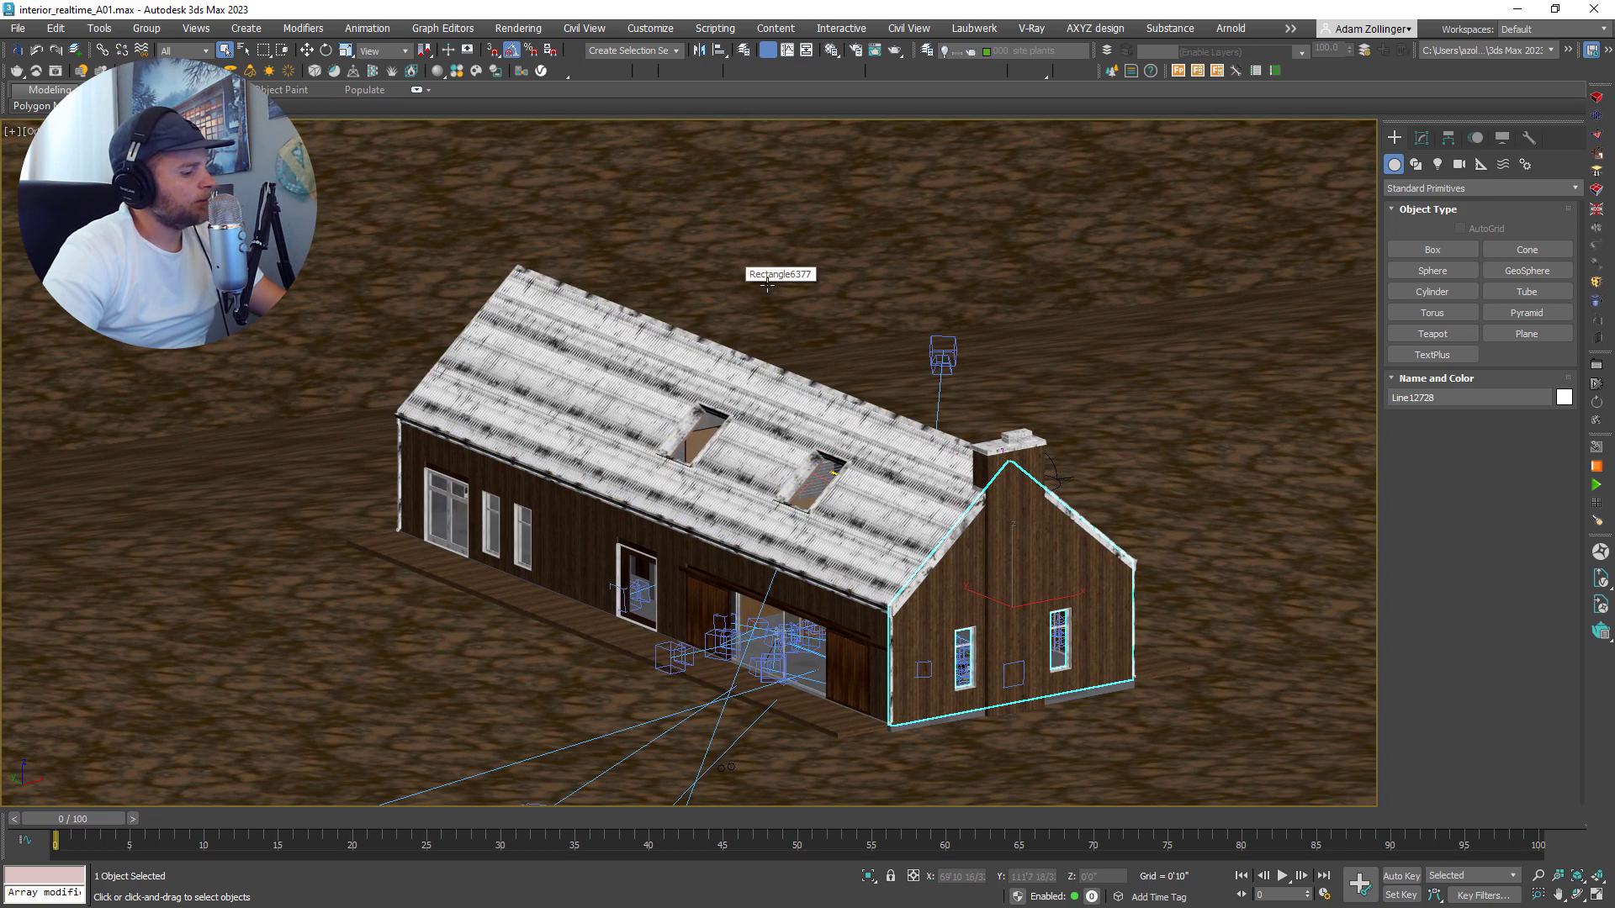
# - Display the scene in wireframe and select all remaining objects, including the house, cameras and terrain
pyautogui.scroll(-2, 767, 295)
pyautogui.press('F3')
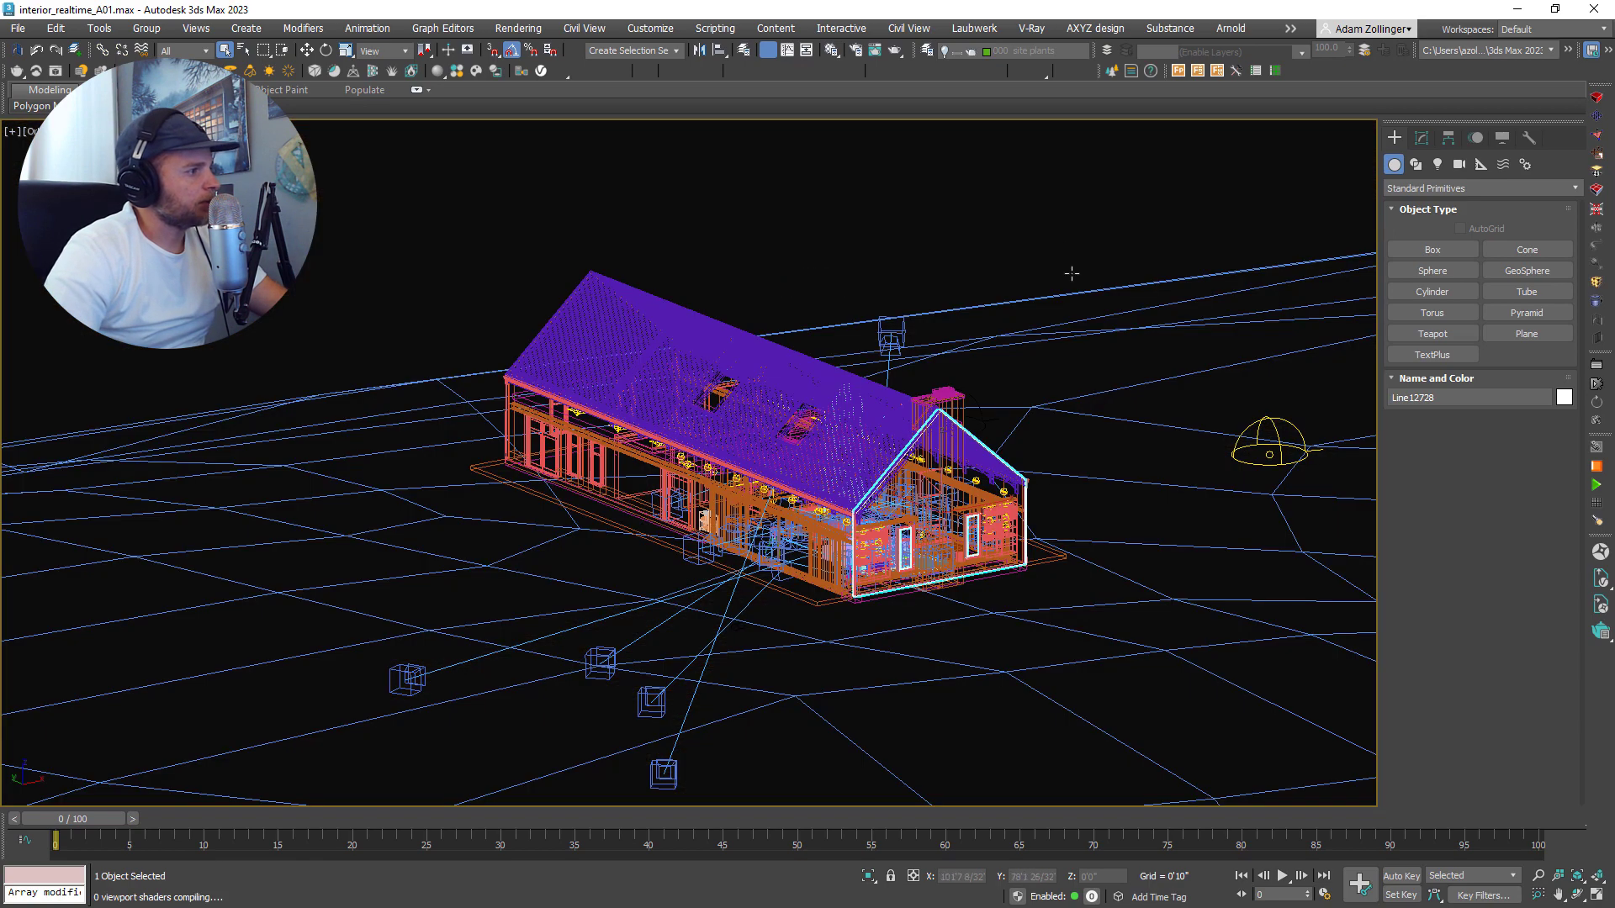
pyautogui.click(1070, 274)
pyautogui.scroll(-10, 1070, 273)
pyautogui.moveTo(1065, 439); pyautogui.dragTo(1029, 518, button='middle')
pyautogui.scroll(2, 1030, 518)
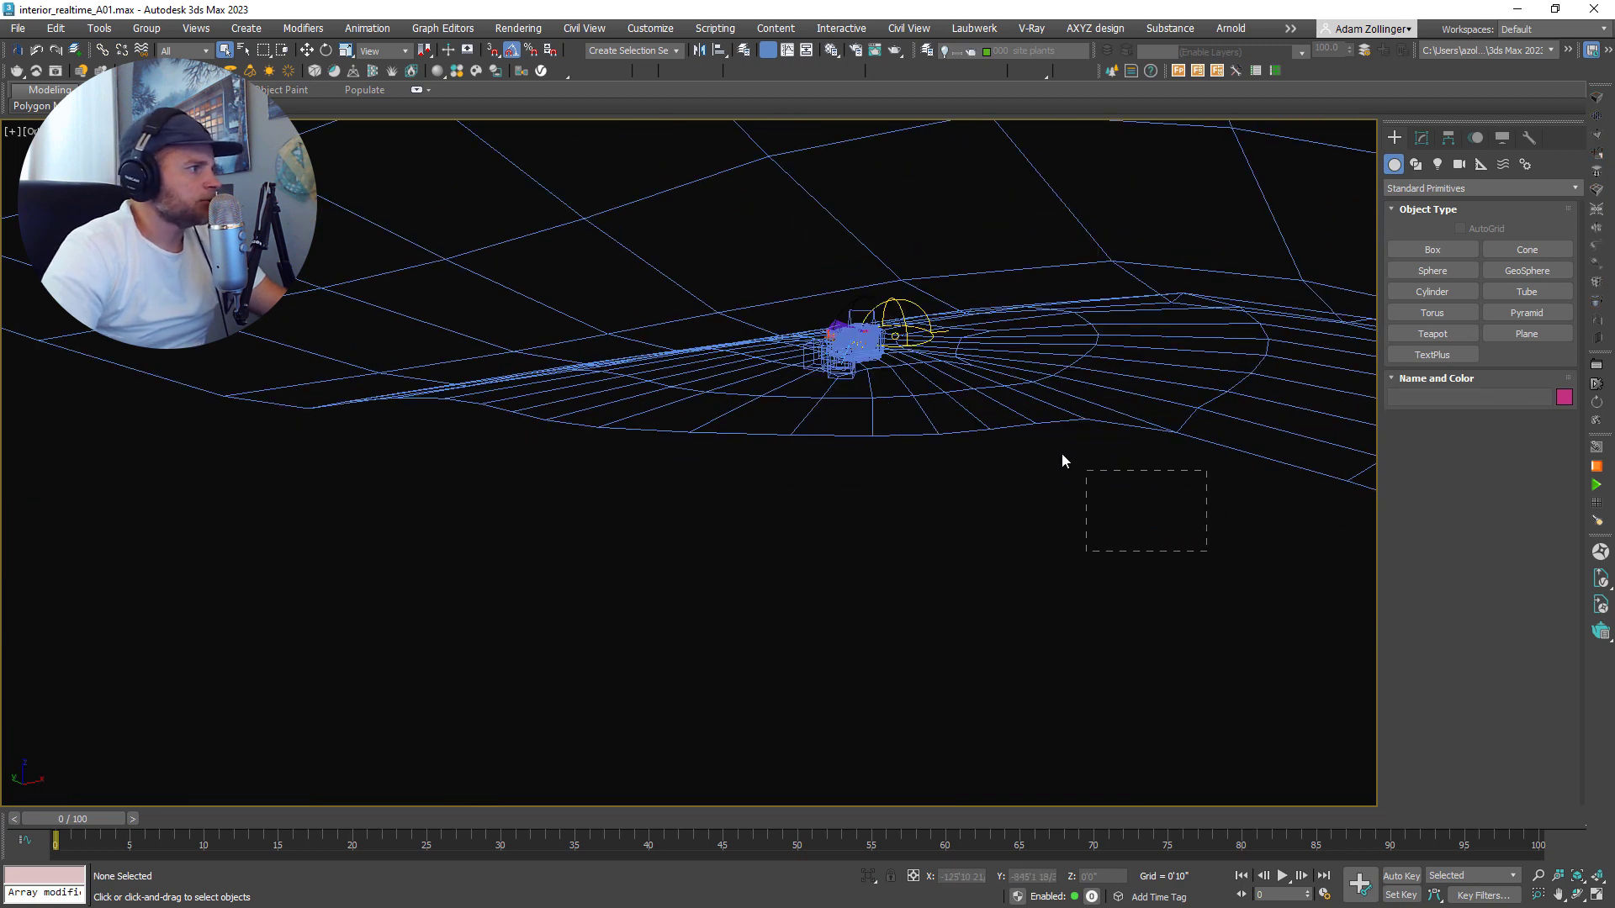
pyautogui.moveTo(1061, 461); pyautogui.dragTo(527, 179)
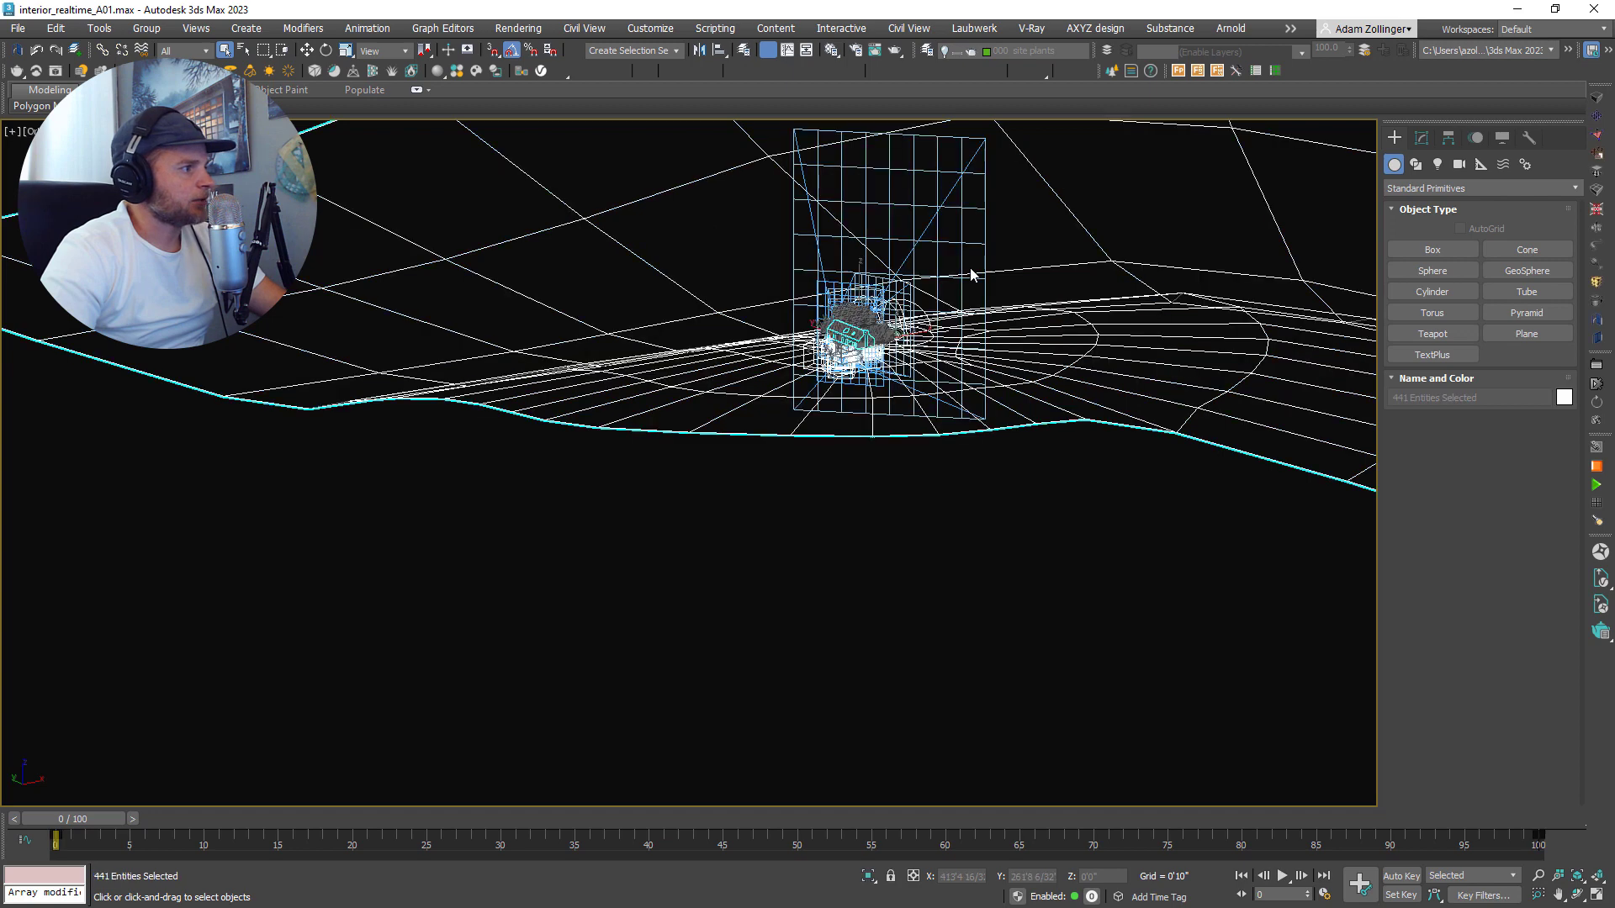
# - Save the selected house, camera and terrain objects to a separate scene file, interior_realtime_A02.max
pyautogui.keyDown('alt'); pyautogui.moveTo(1046, 252); pyautogui.dragTo(1009, 396, button='middle'); pyautogui.keyUp('alt')
pyautogui.scroll(-3, 1009, 397)
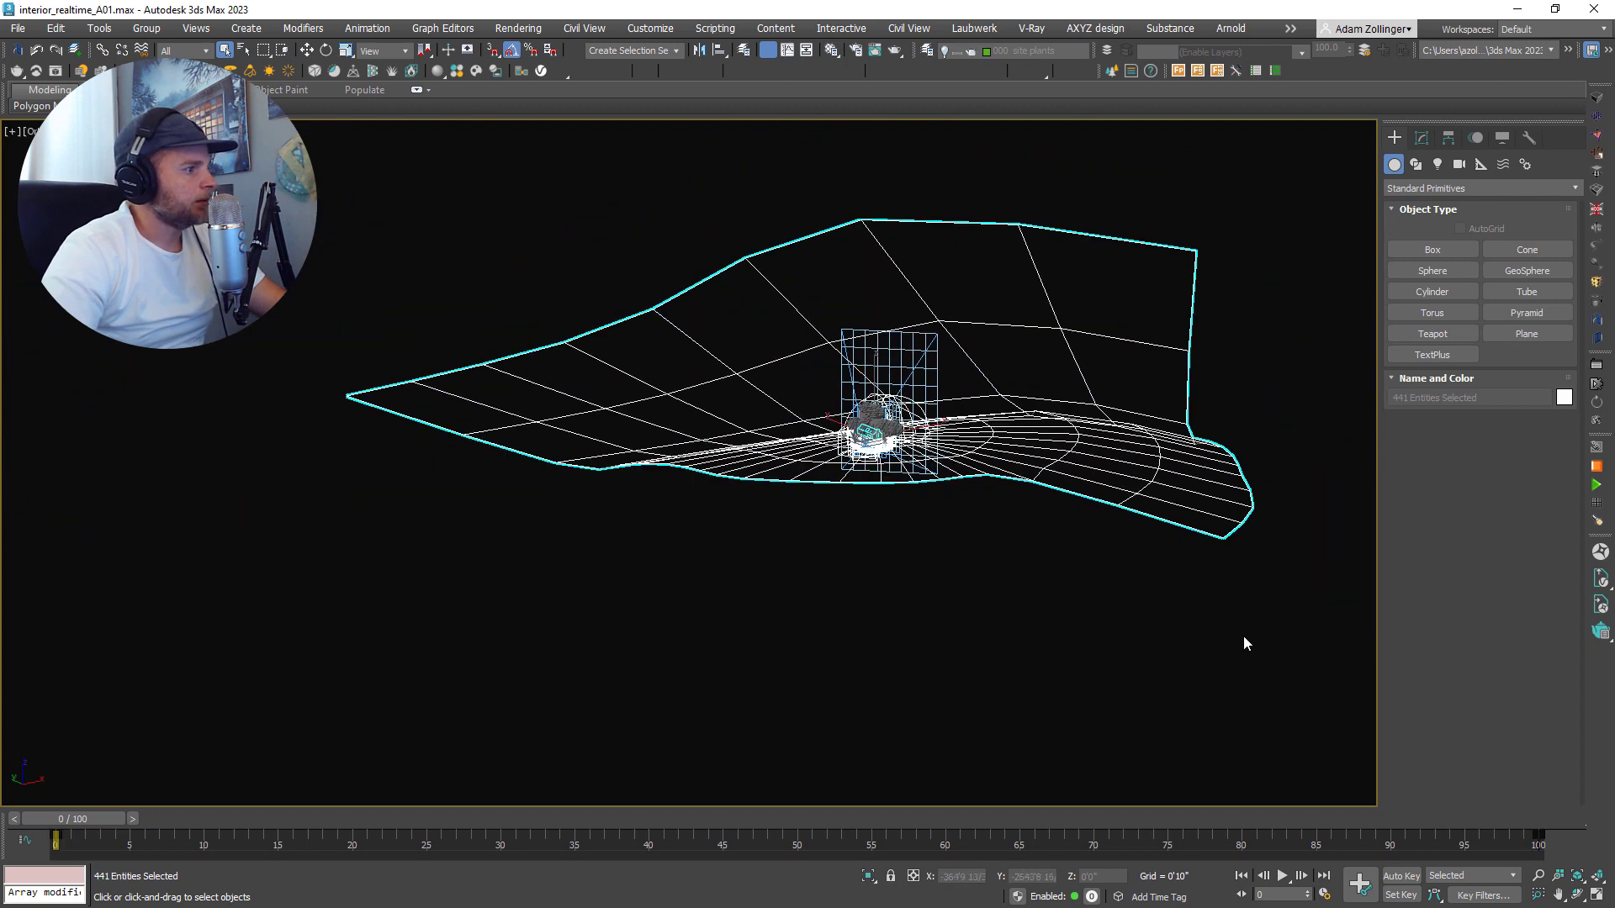
pyautogui.click(1324, 605)
pyautogui.moveTo(459, 231); pyautogui.dragTo(461, 233)
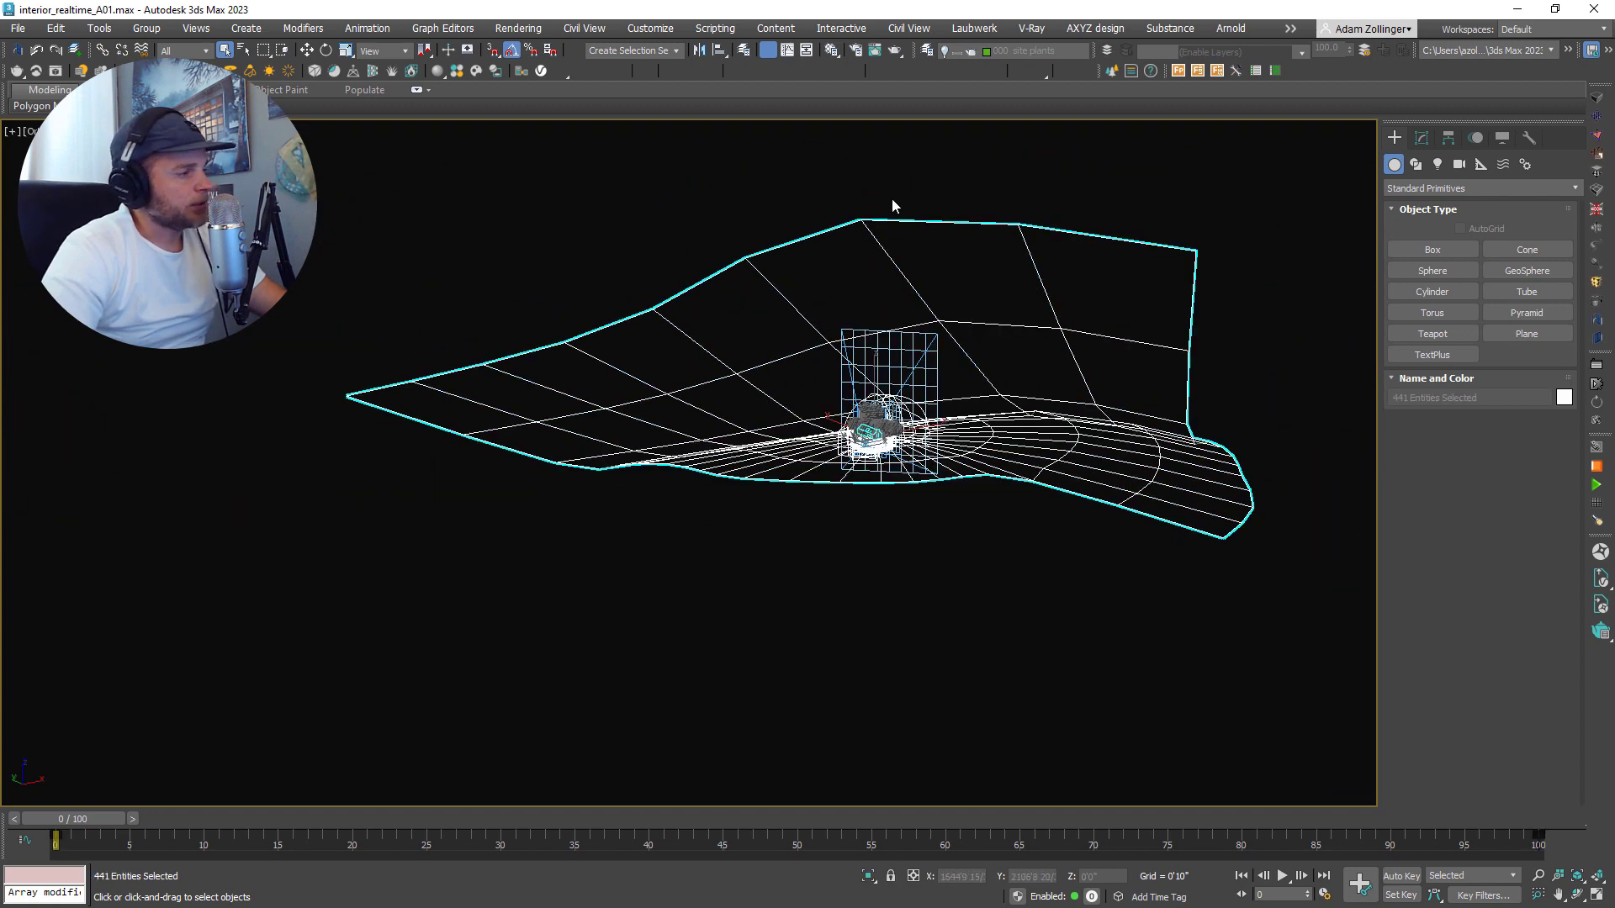
pyautogui.click(17, 28)
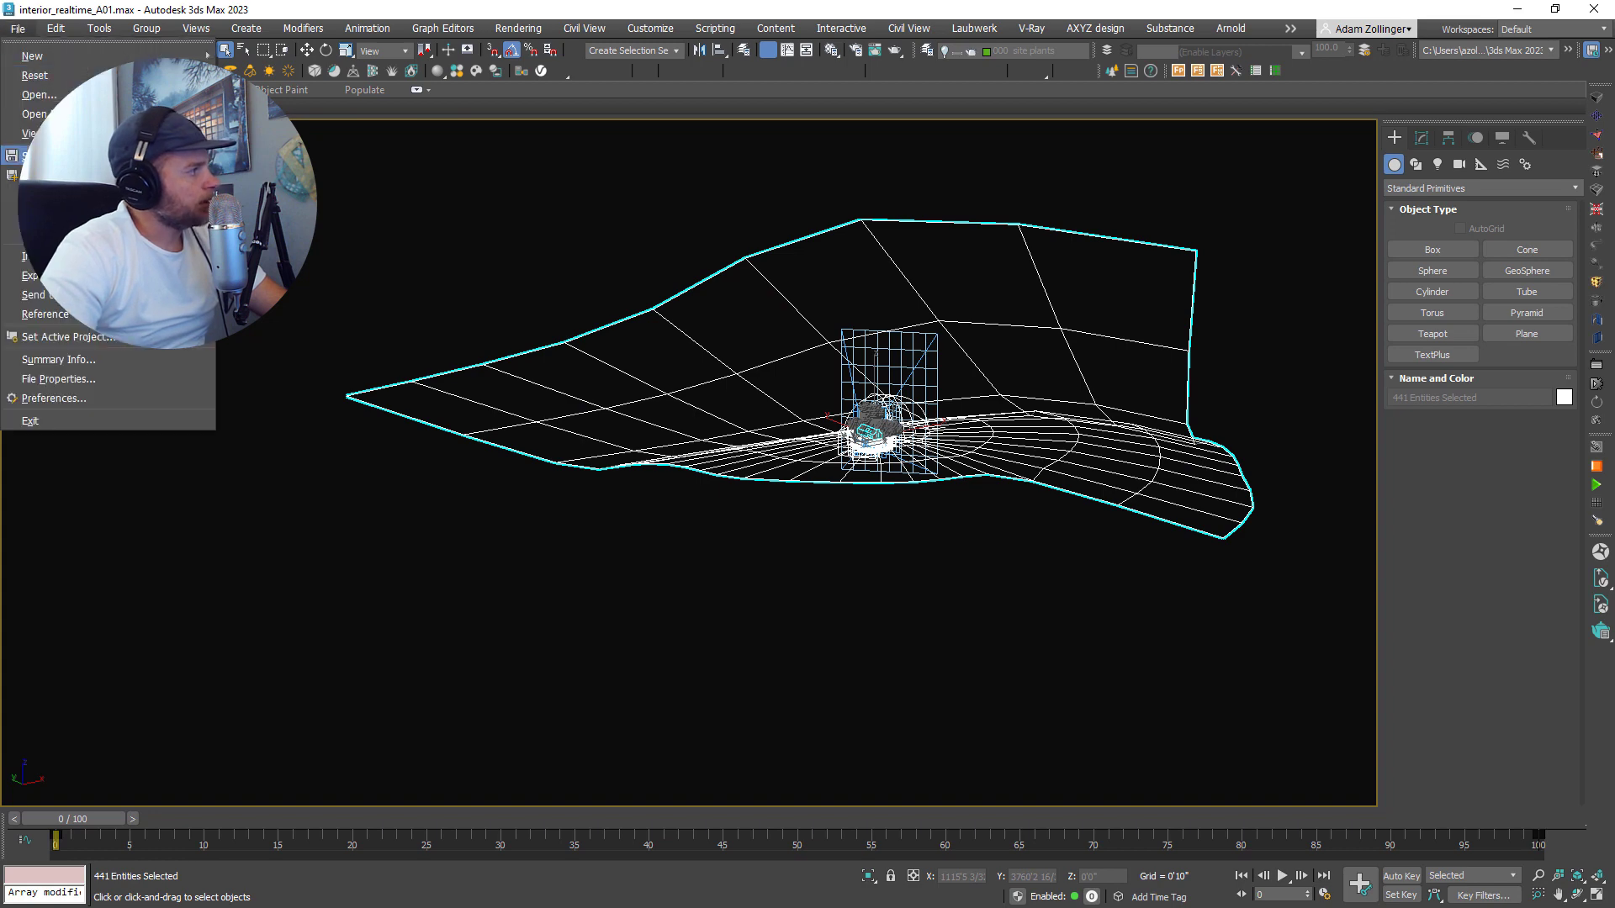
pyautogui.click(50, 174)
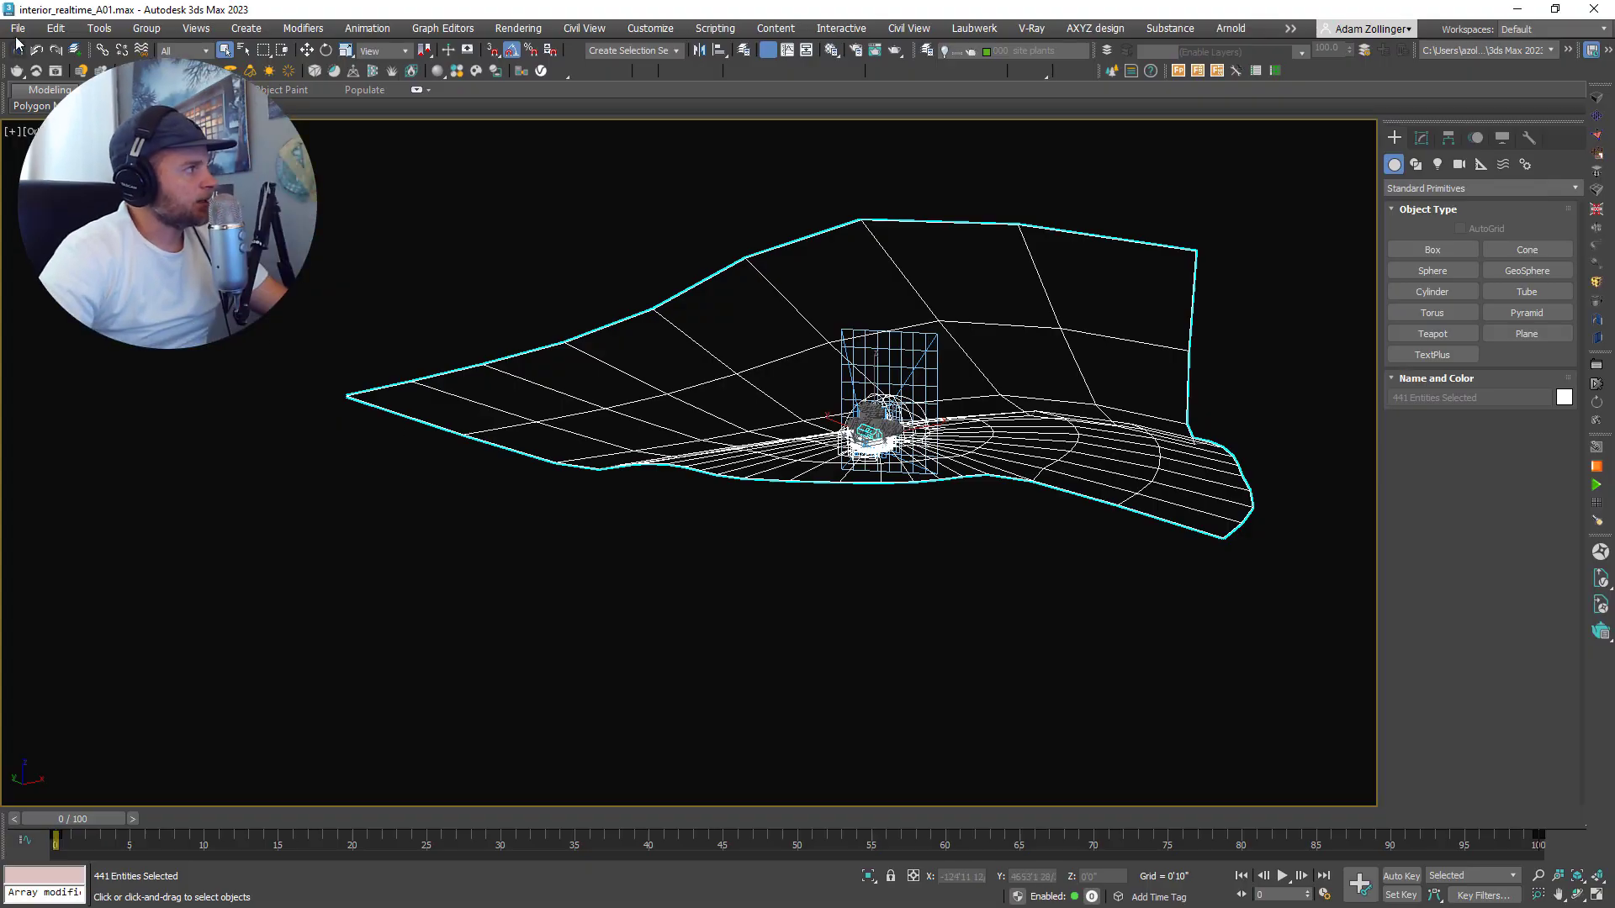
pyautogui.click(16, 28)
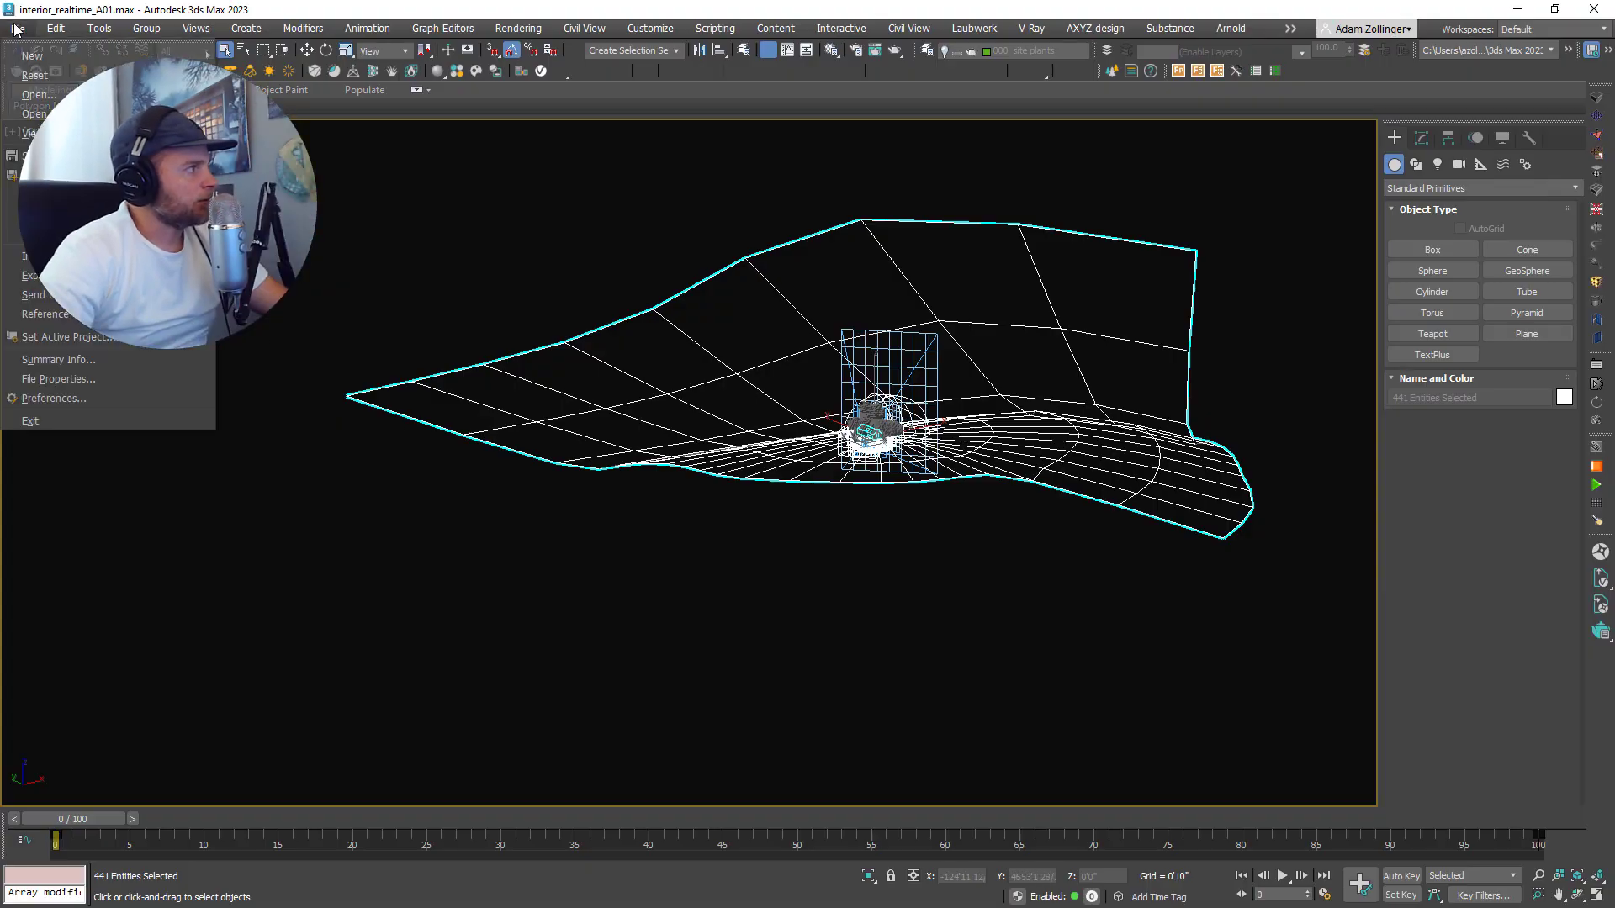
pyautogui.click(39, 94)
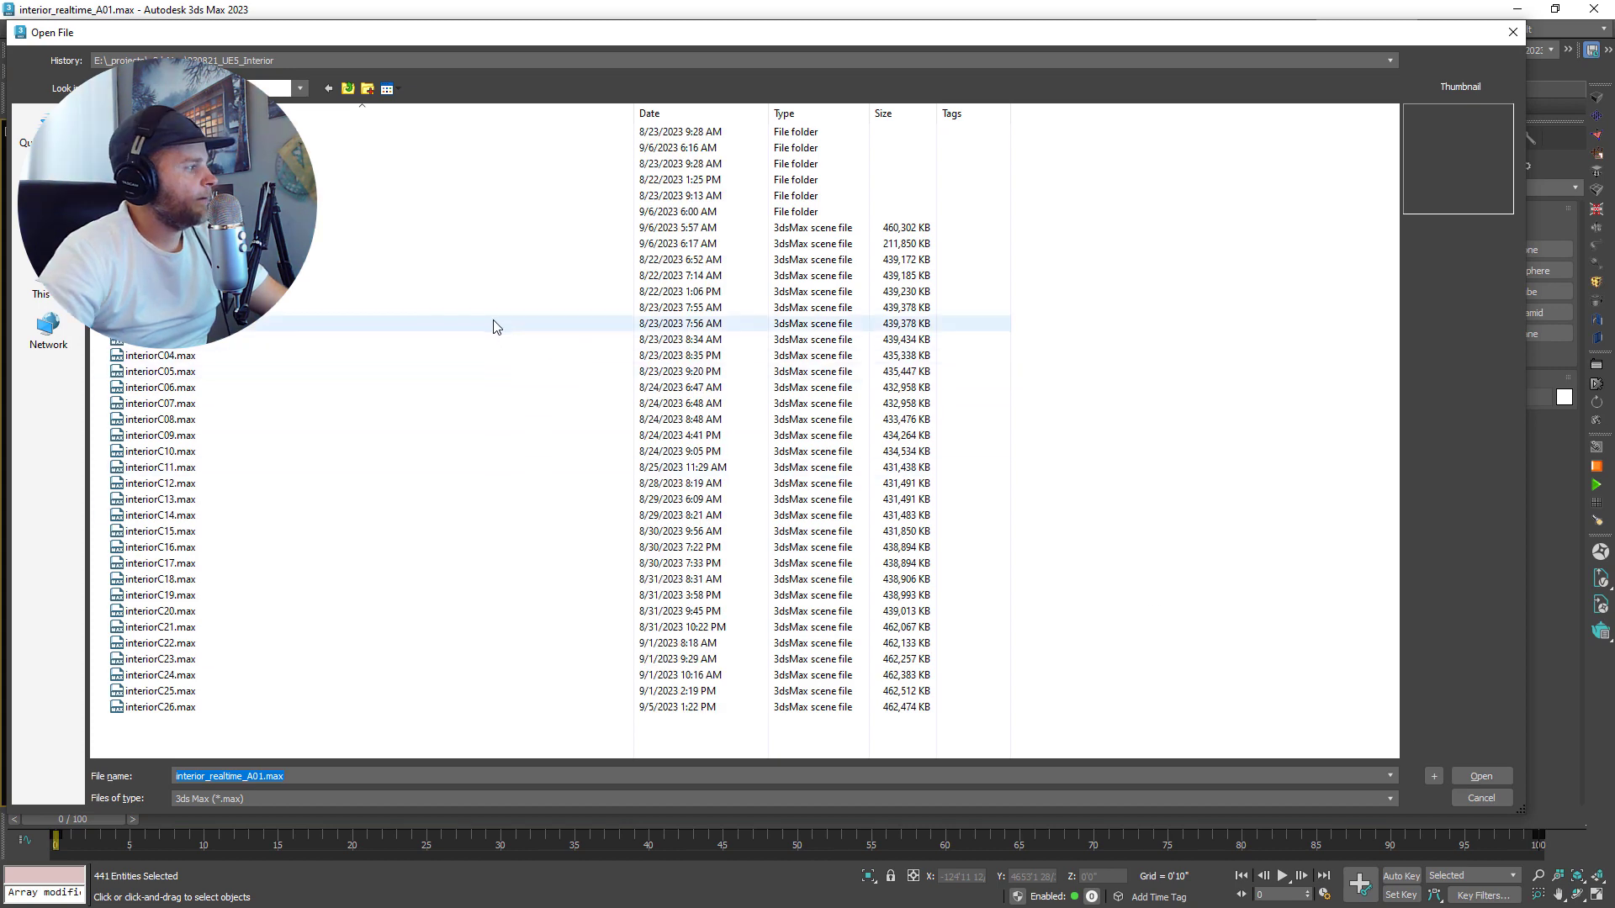
pyautogui.click(1476, 802)
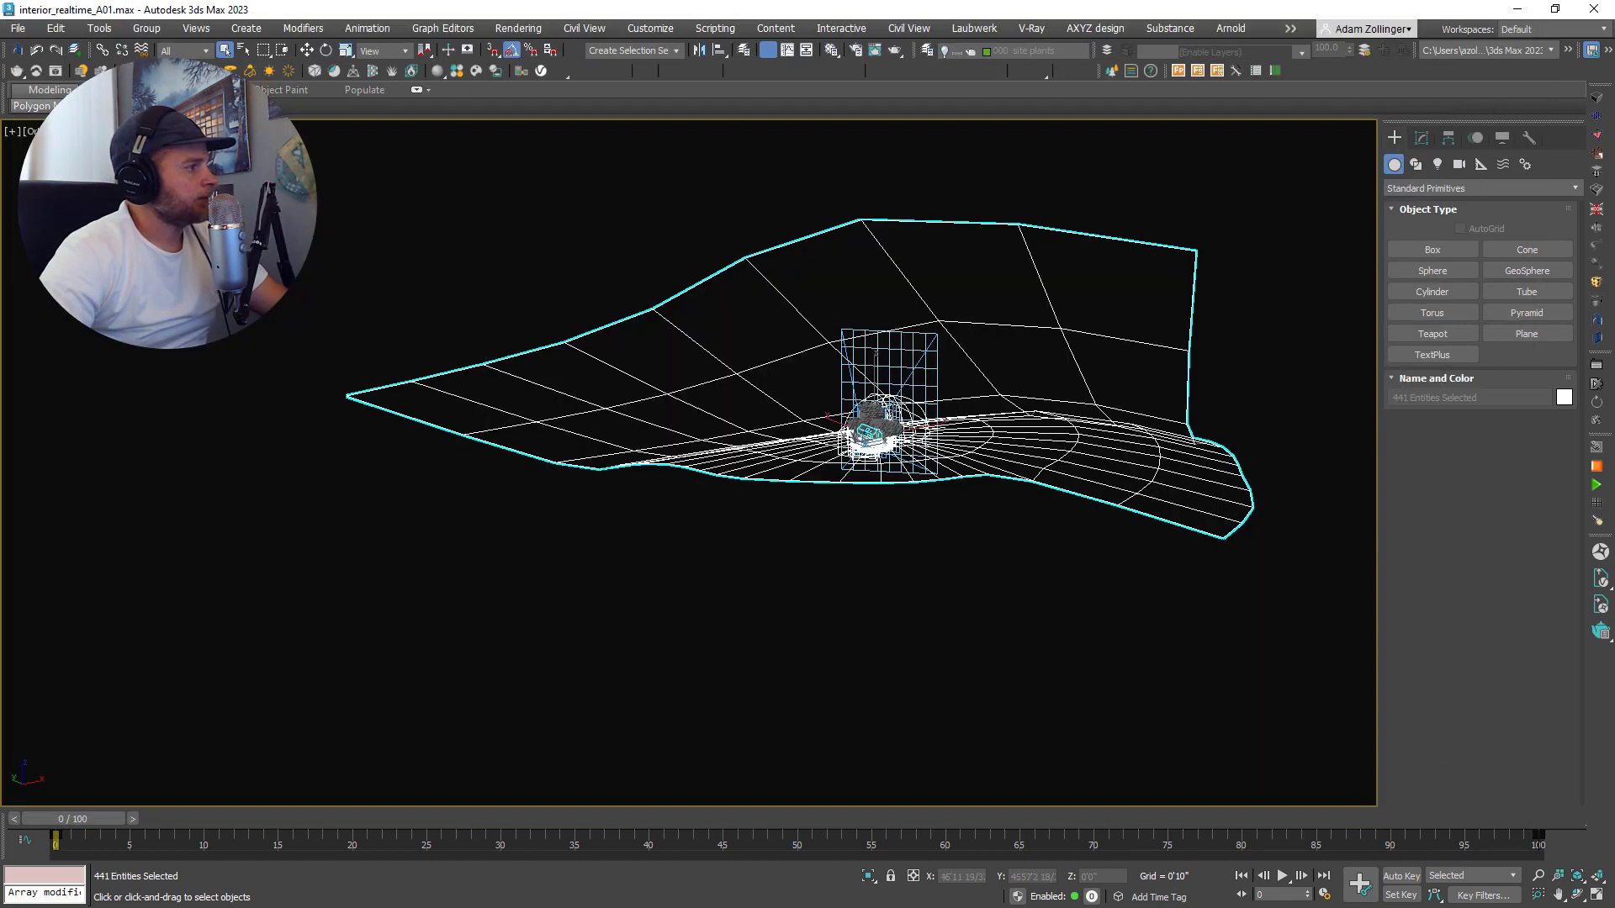
# - Start an empty scene with V-Ray's updated features accepted and merge all objects from interior_realtime_A02.max
pyautogui.hotkey('alt', 'w')
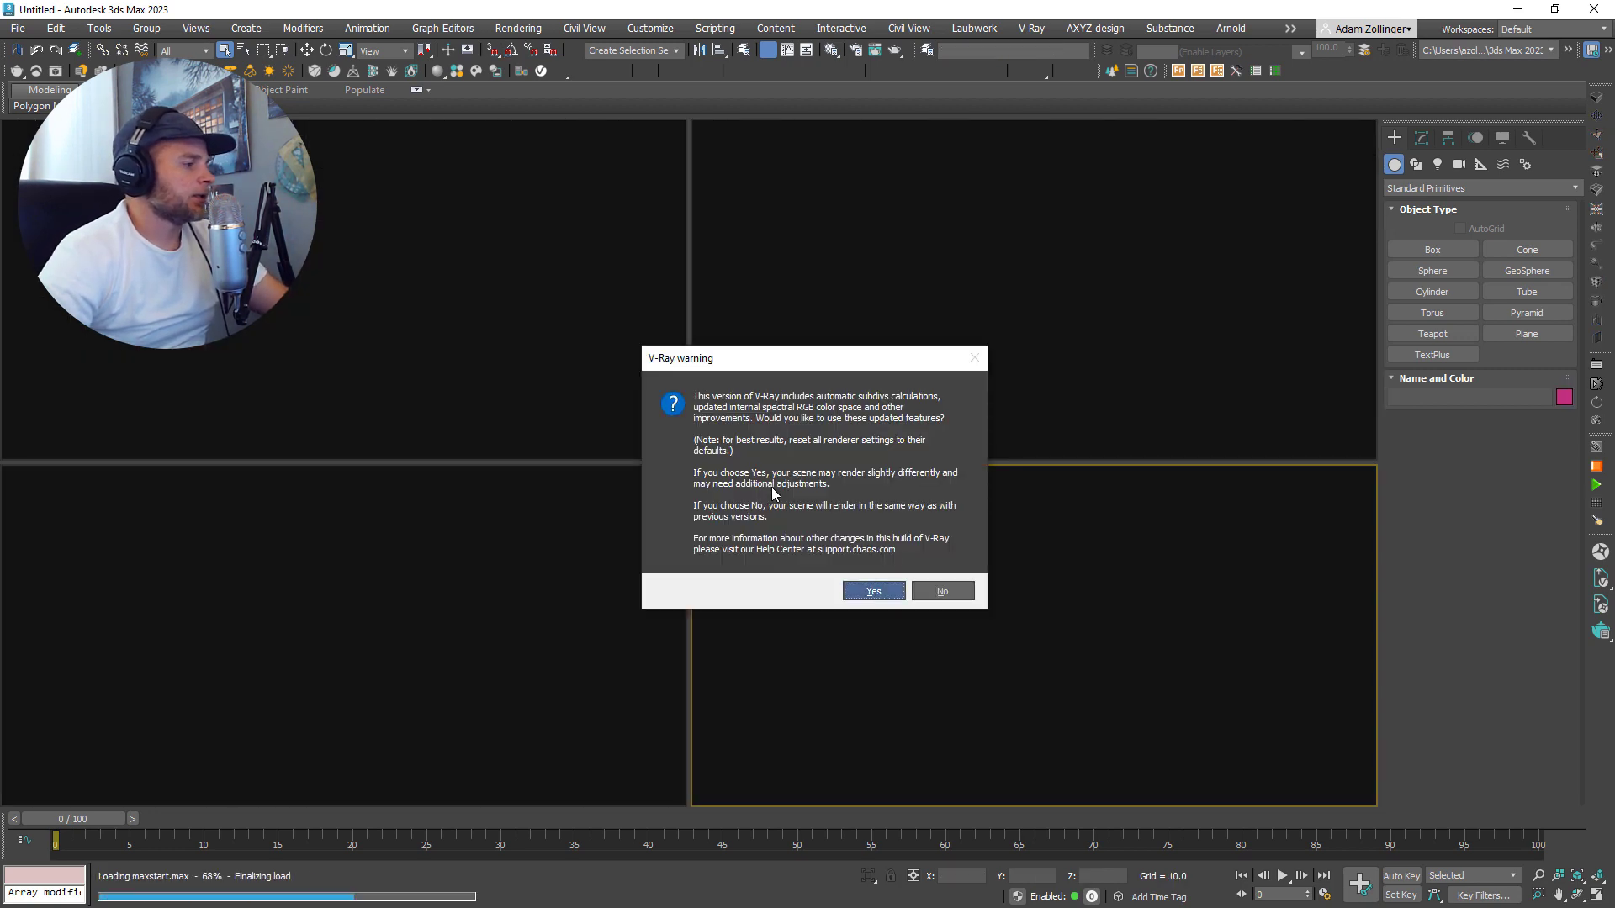
pyautogui.click(873, 590)
pyautogui.click(14, 30)
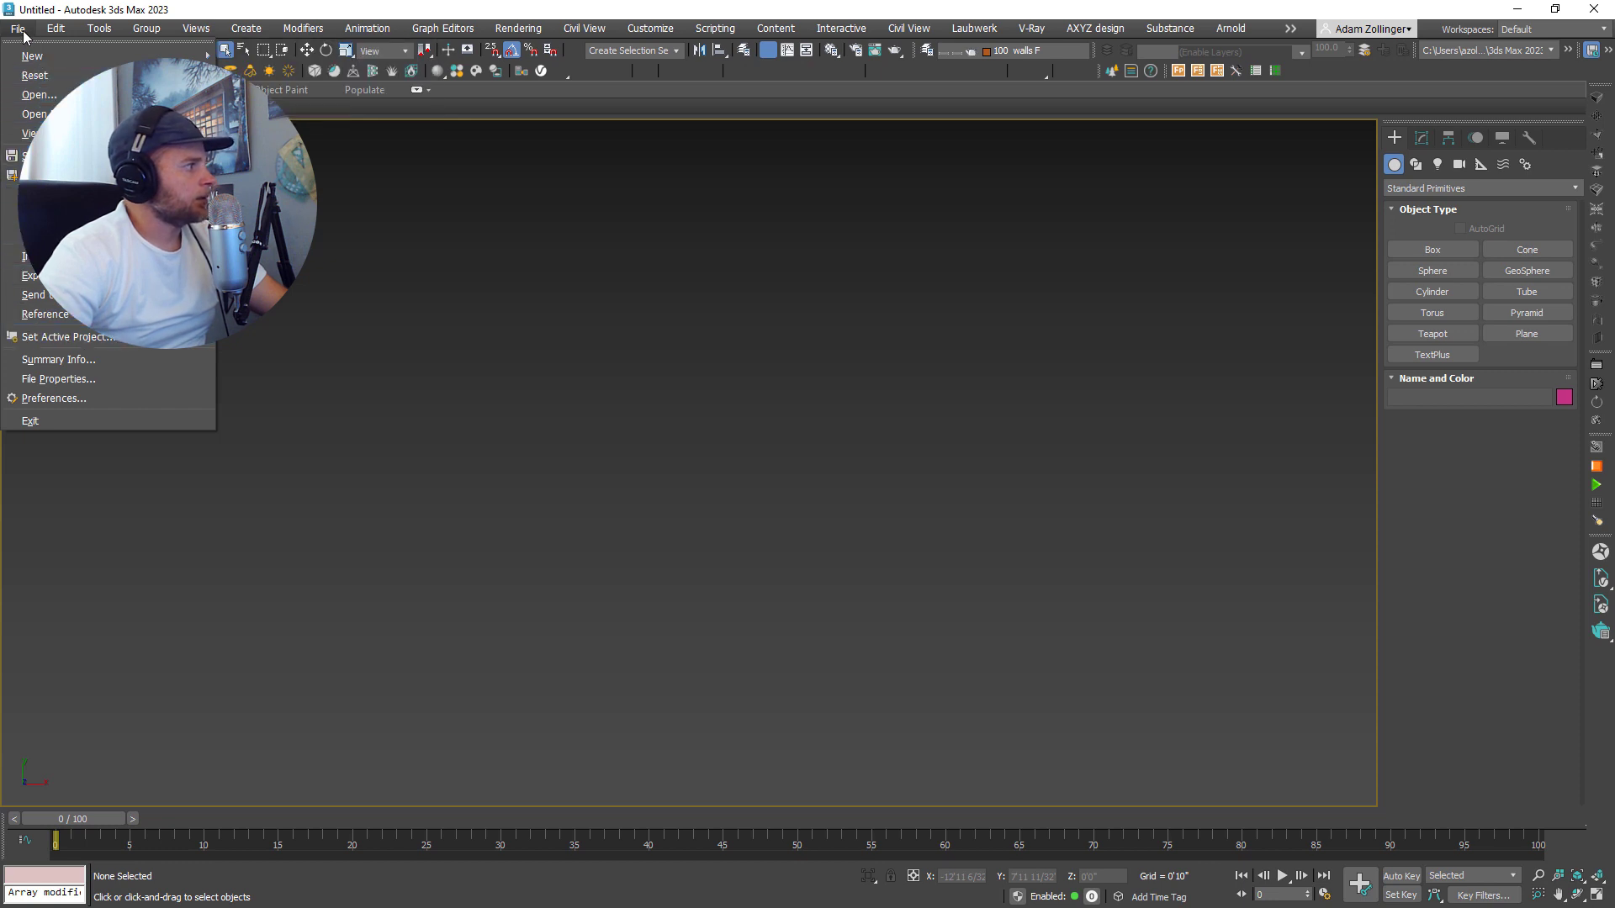
pyautogui.moveTo(34, 257)
pyautogui.click(264, 275)
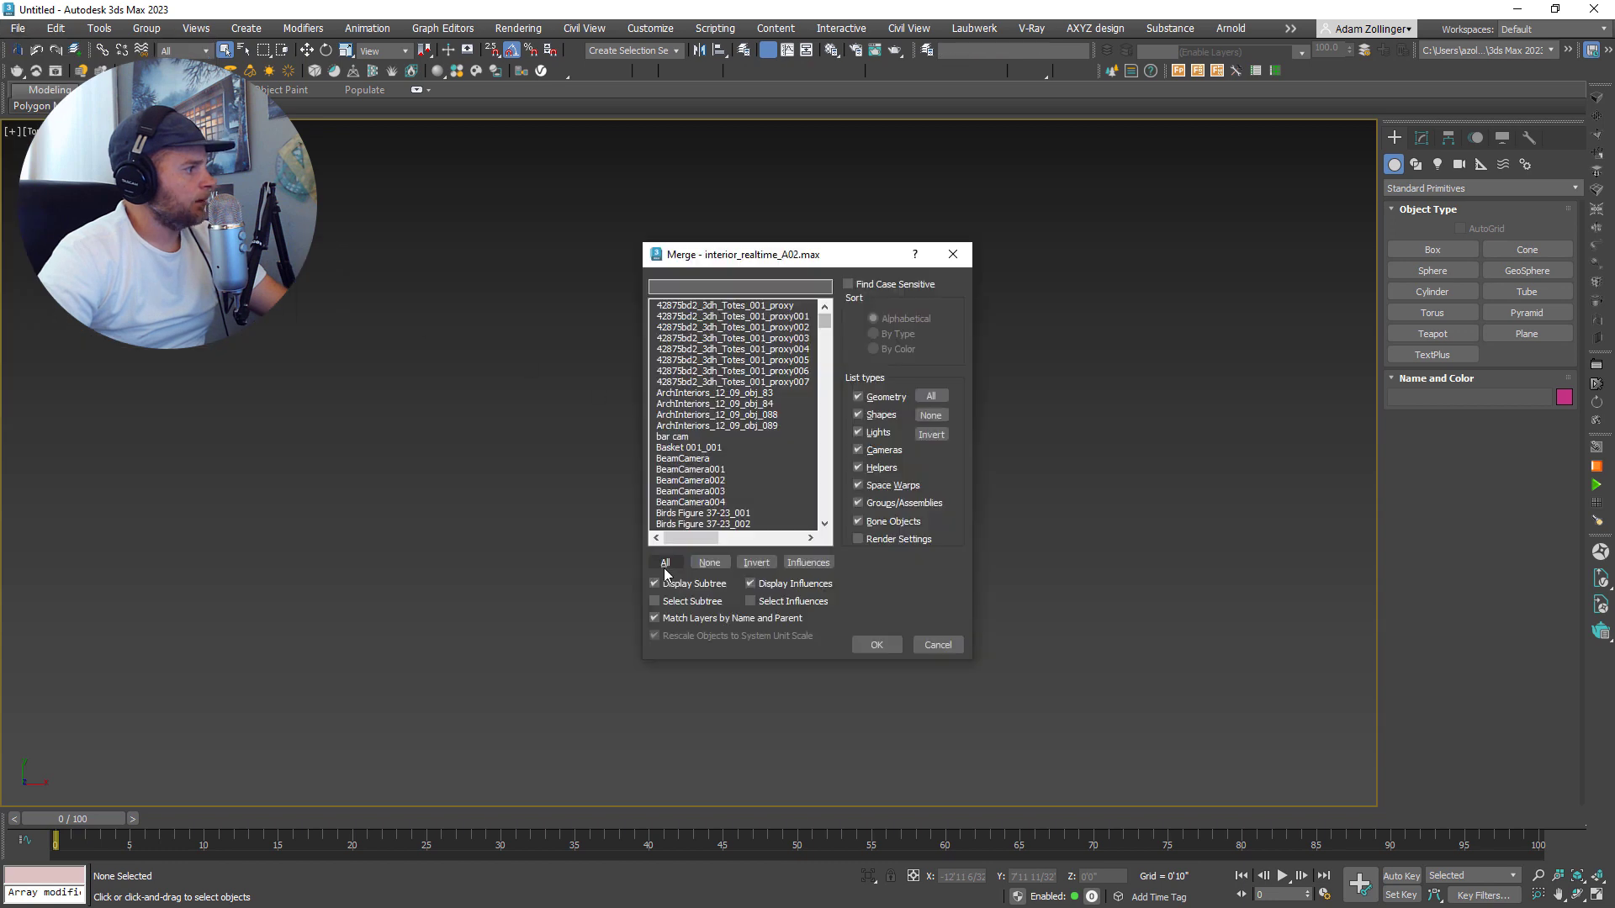
pyautogui.click(665, 565)
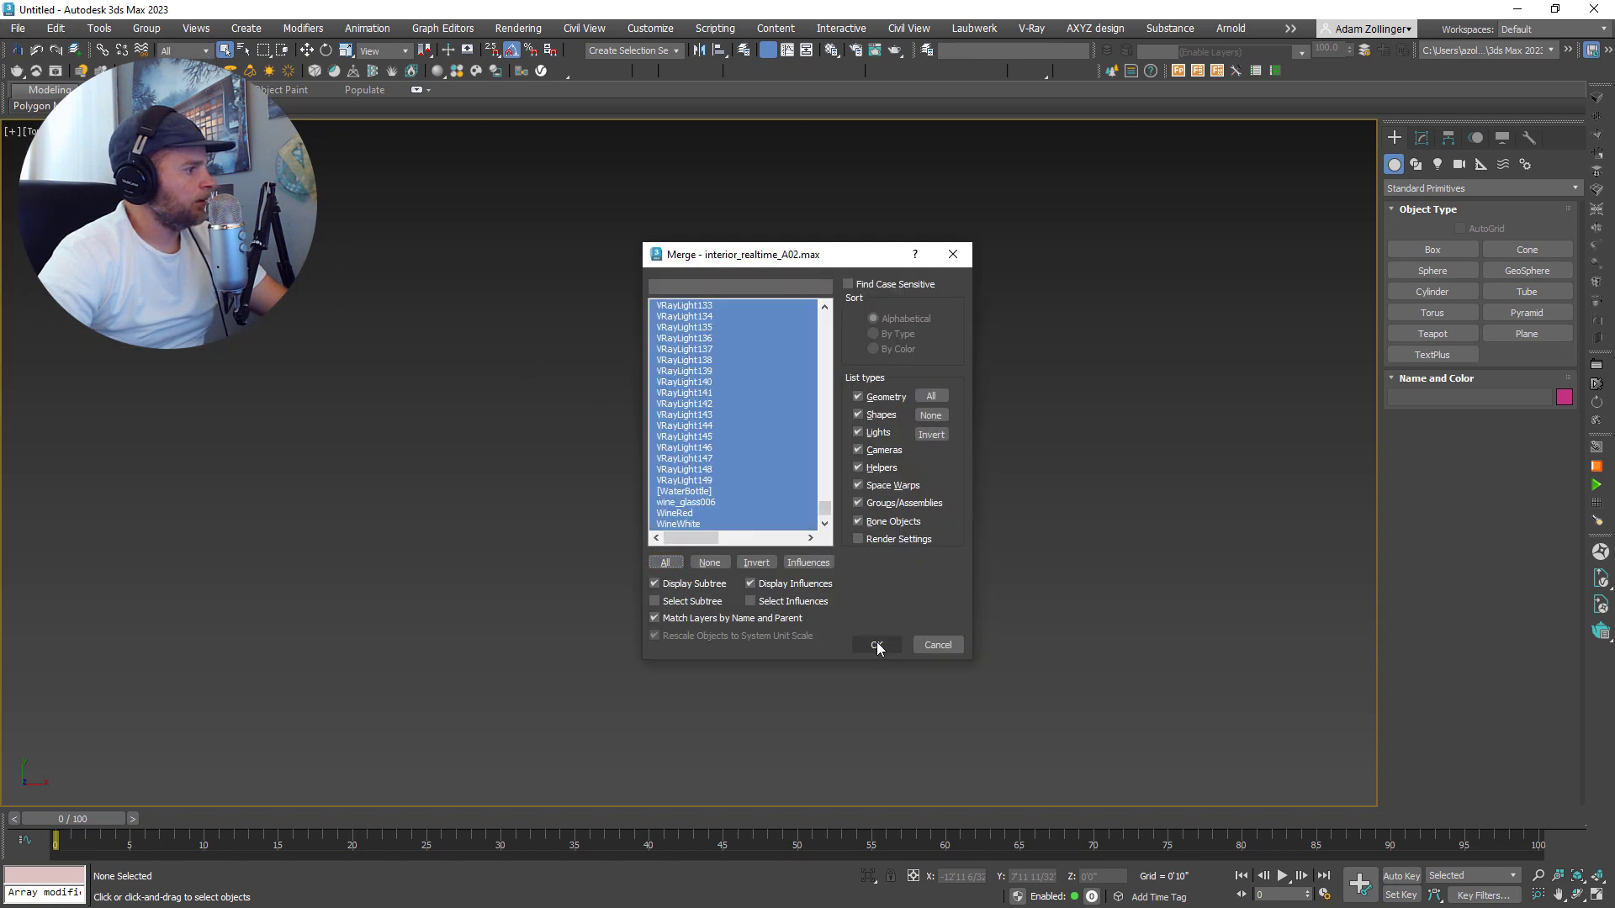
pyautogui.click(876, 644)
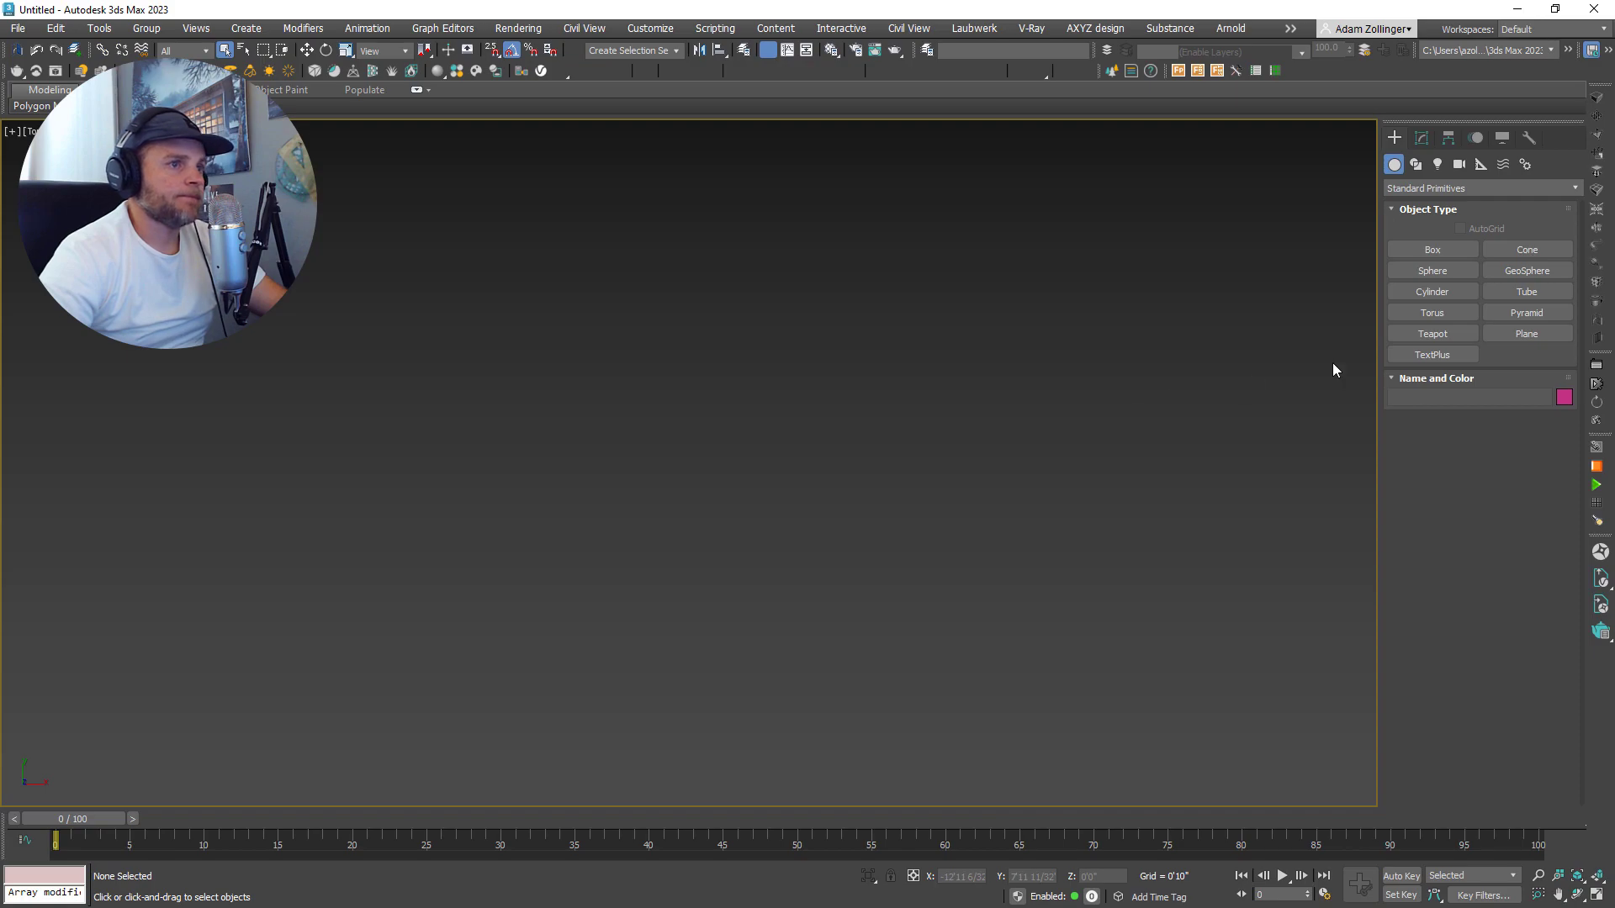
# - Examine the merged house and the surrounding terrain in plan and from several perspective angles
pyautogui.scroll(-8, 1040, 354)
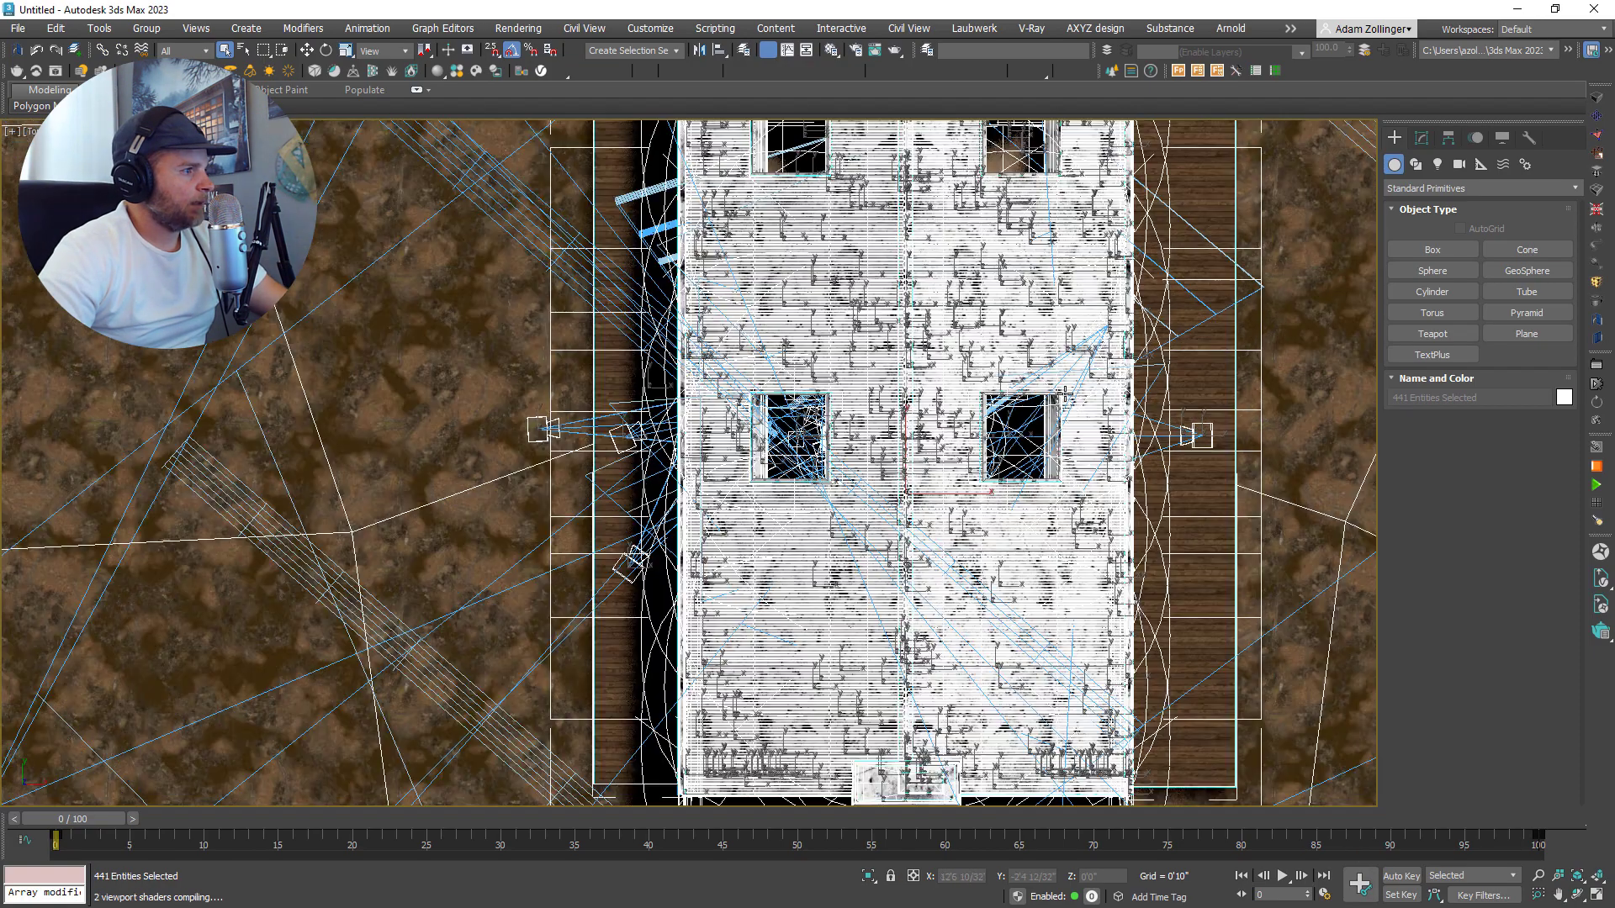
pyautogui.scroll(-4, 1028, 454)
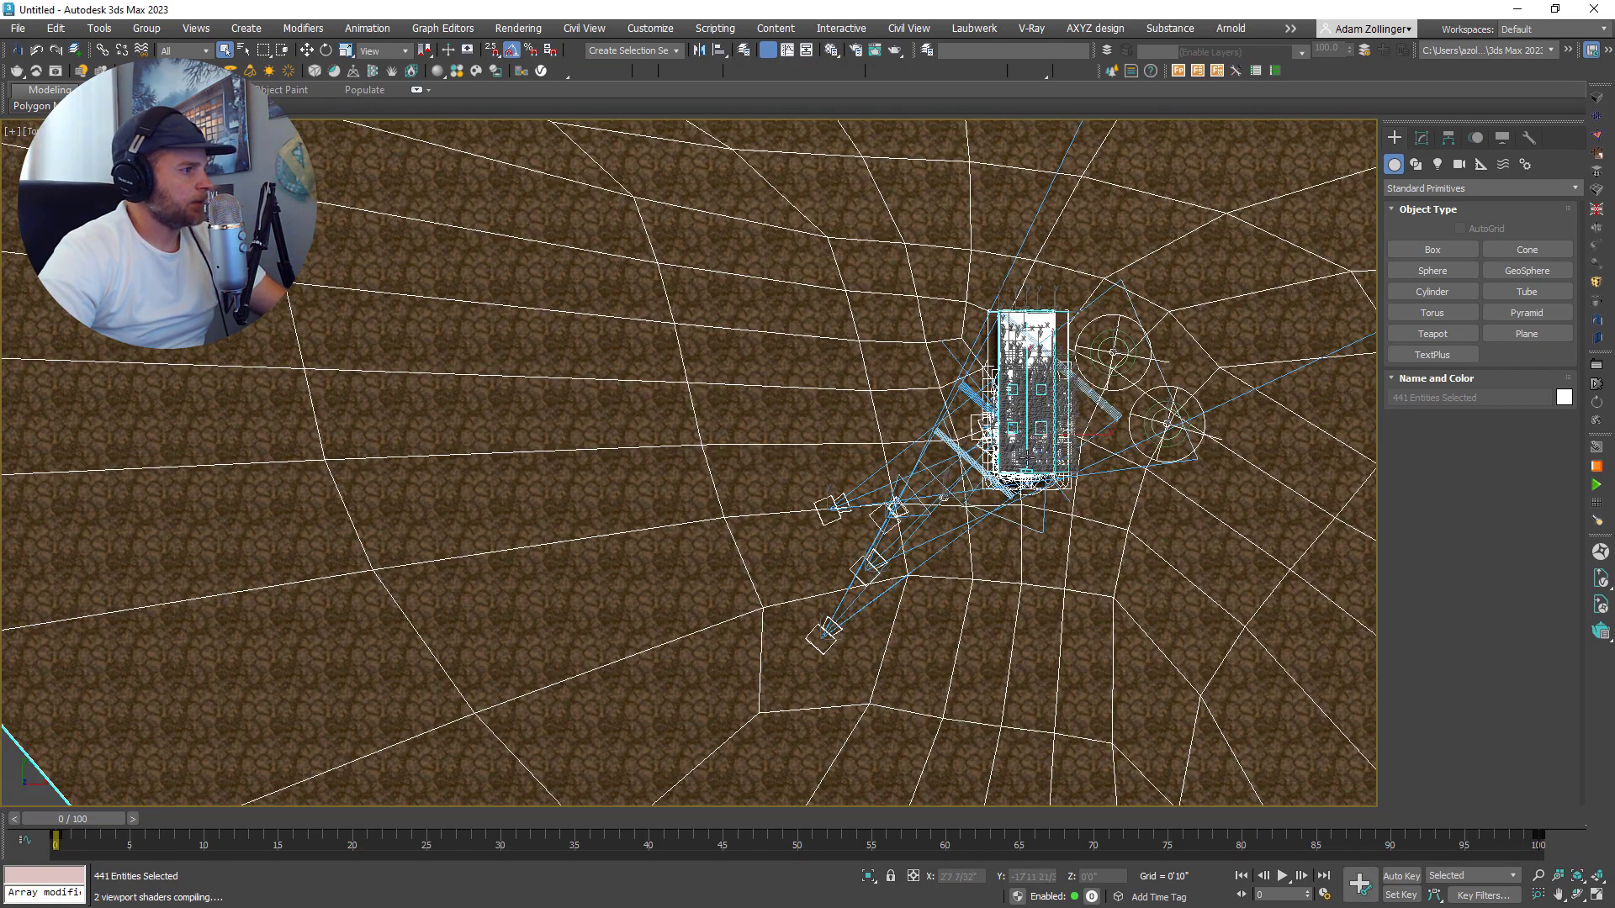
pyautogui.keyDown('alt'); pyautogui.moveTo(1161, 296); pyautogui.dragTo(1195, 222, button='middle'); pyautogui.keyUp('alt')
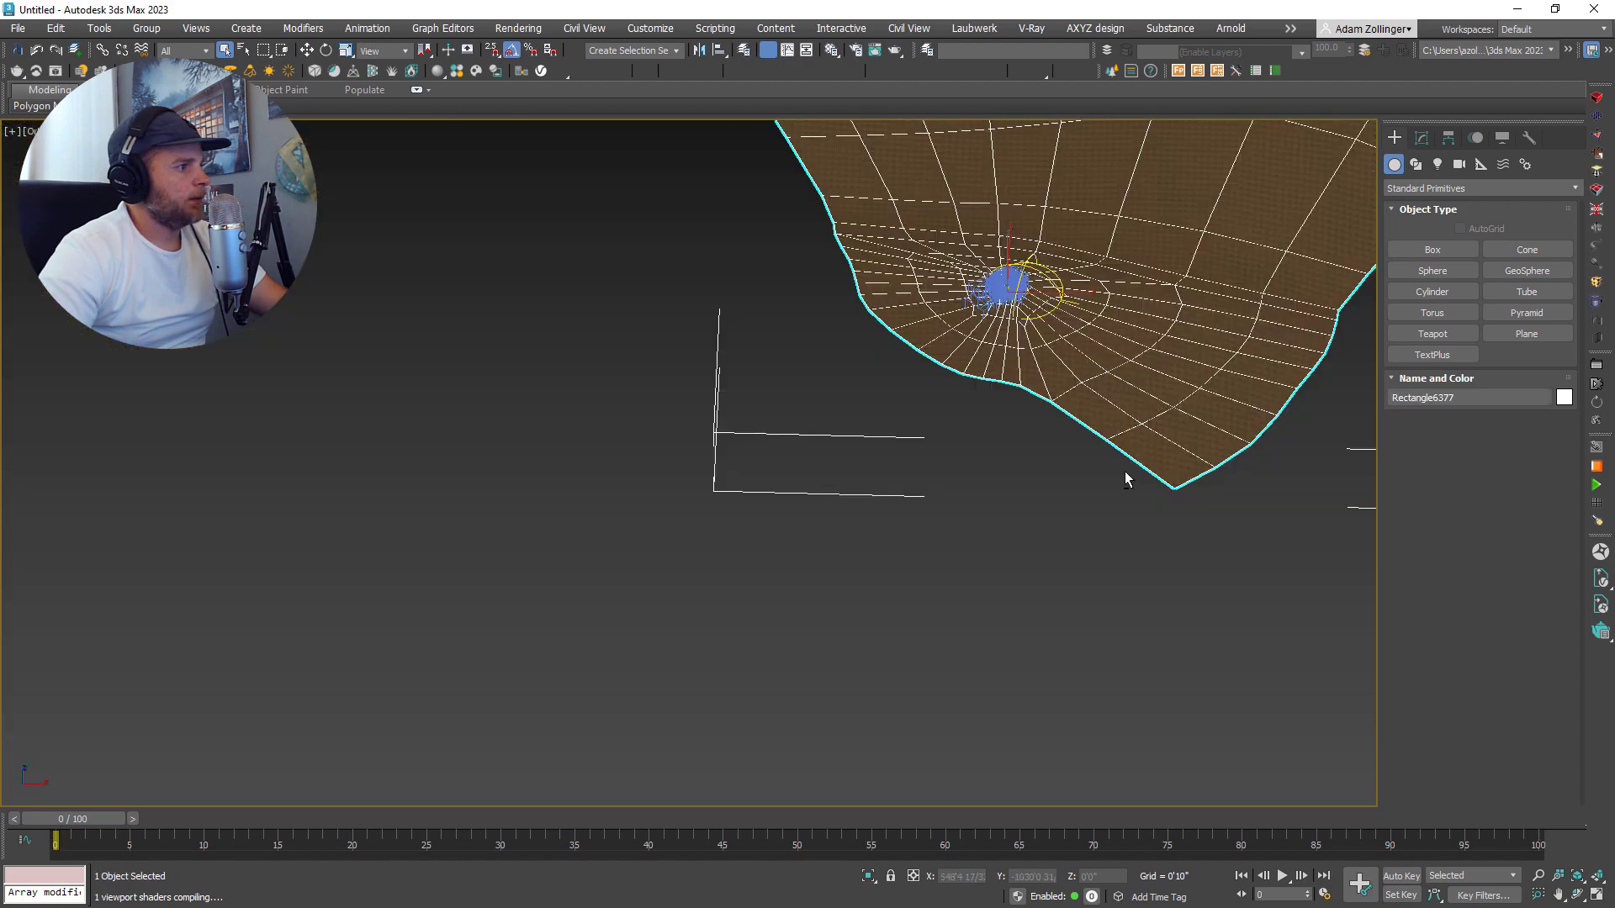
pyautogui.keyDown('alt'); pyautogui.moveTo(1124, 471); pyautogui.dragTo(1194, 419, button='middle'); pyautogui.keyUp('alt')
pyautogui.click(1234, 351)
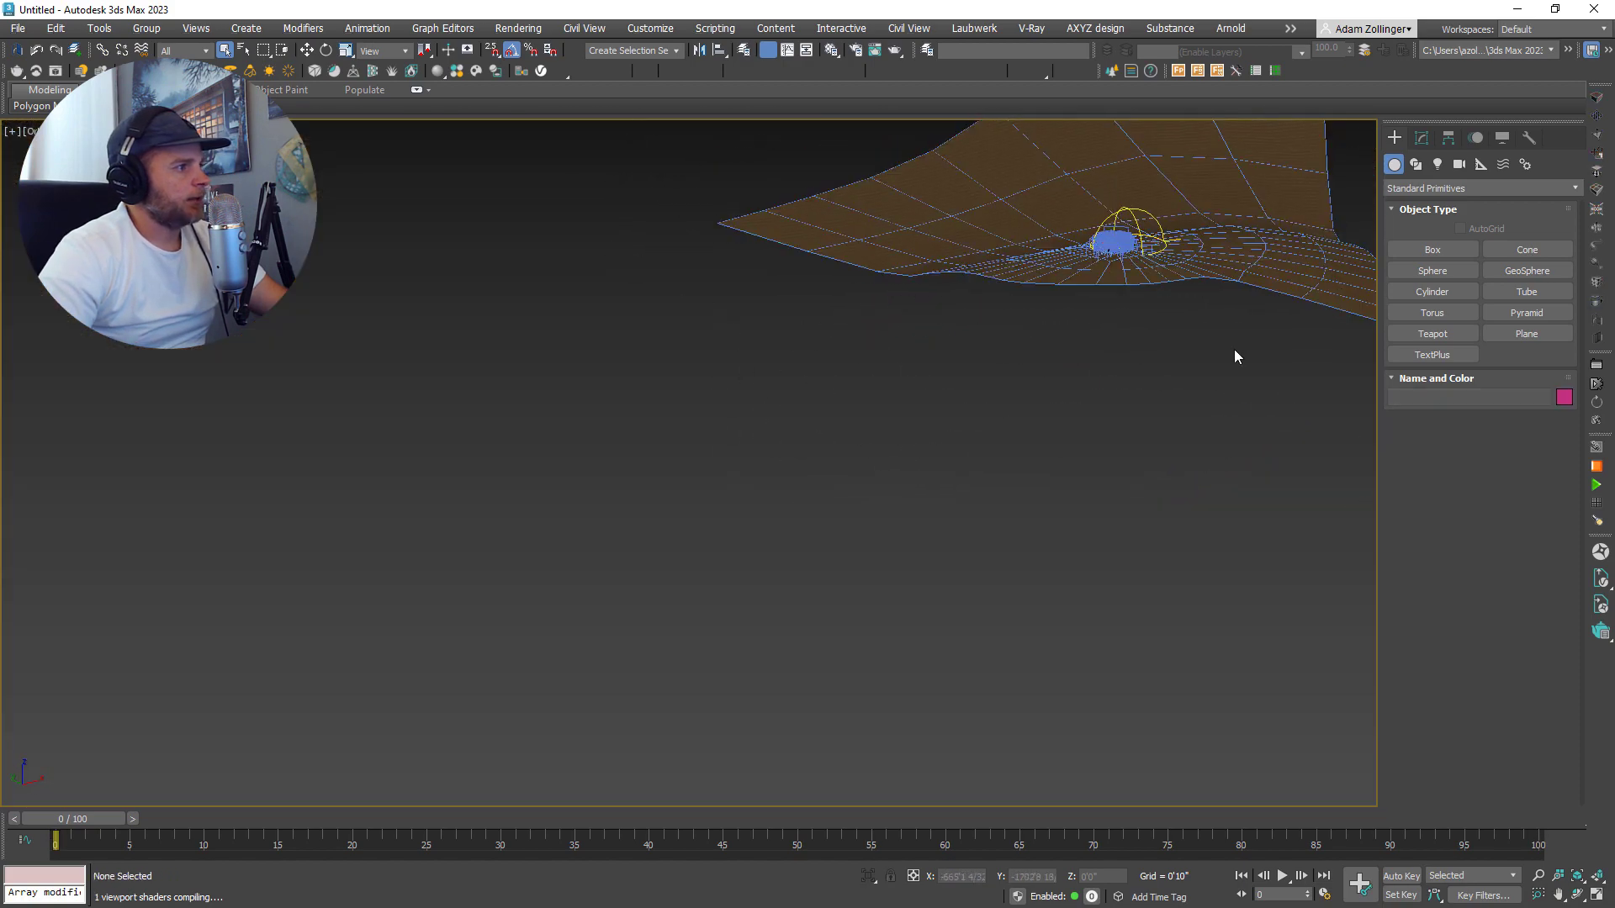
pyautogui.moveTo(1225, 323); pyautogui.dragTo(1062, 555, button='middle')
pyautogui.scroll(6, 1076, 504)
pyautogui.scroll(-2, 1001, 433)
pyautogui.moveTo(968, 404); pyautogui.dragTo(940, 547, button='middle')
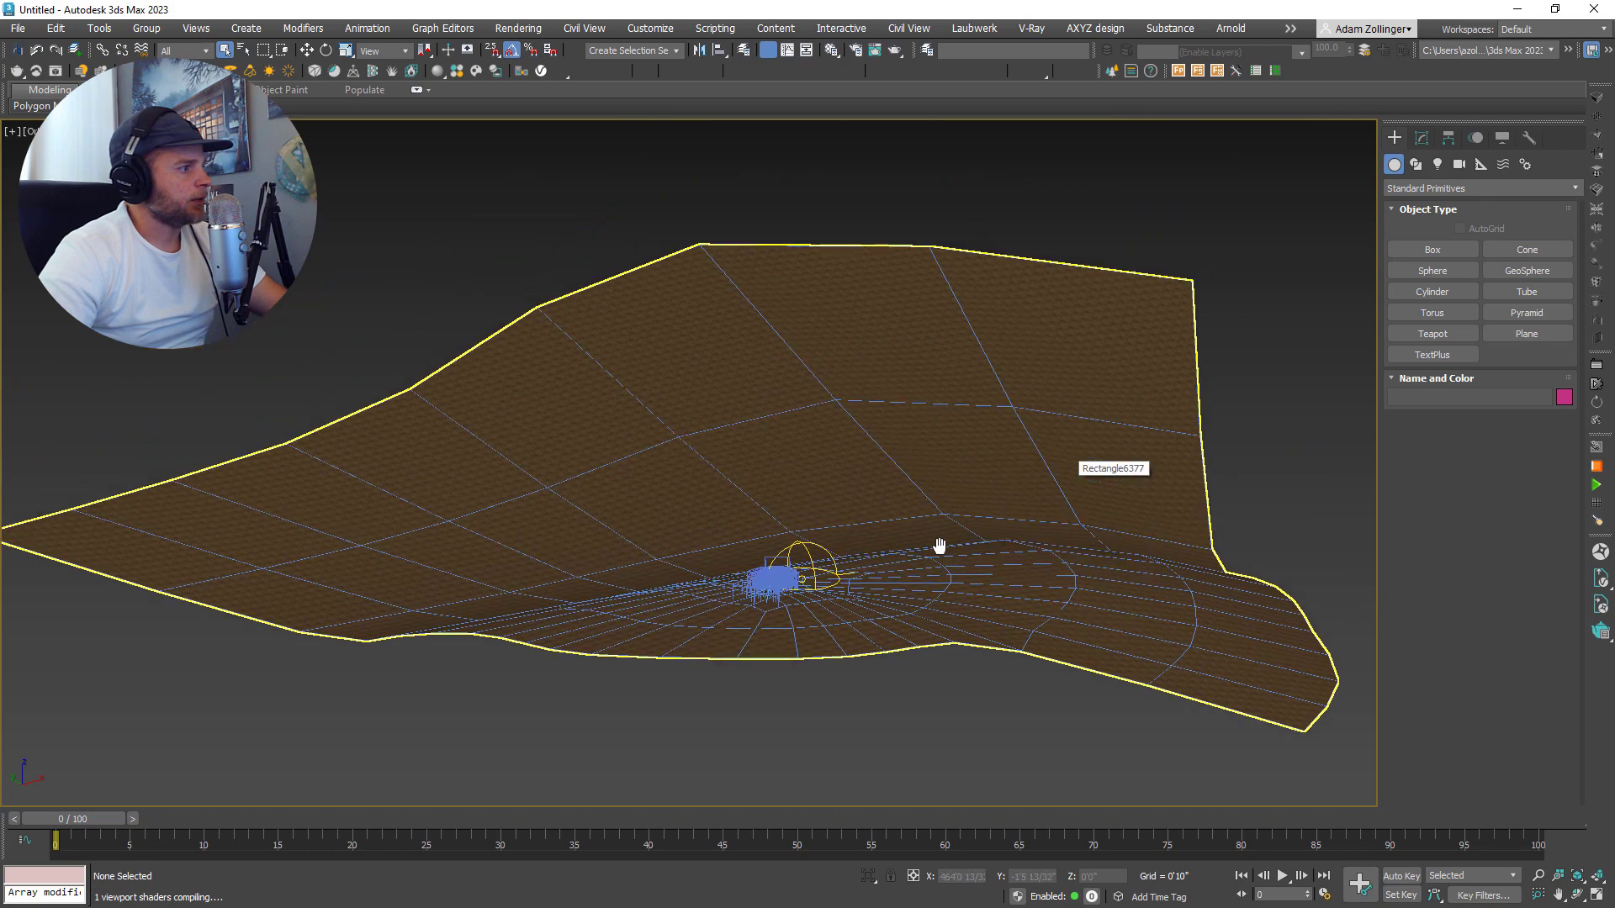
pyautogui.scroll(2, 930, 542)
# - Try a Datasmith export of Visible Objects with animated transforms set to Current Frame Only, and dismiss the error dialogs
pyautogui.click(17, 28)
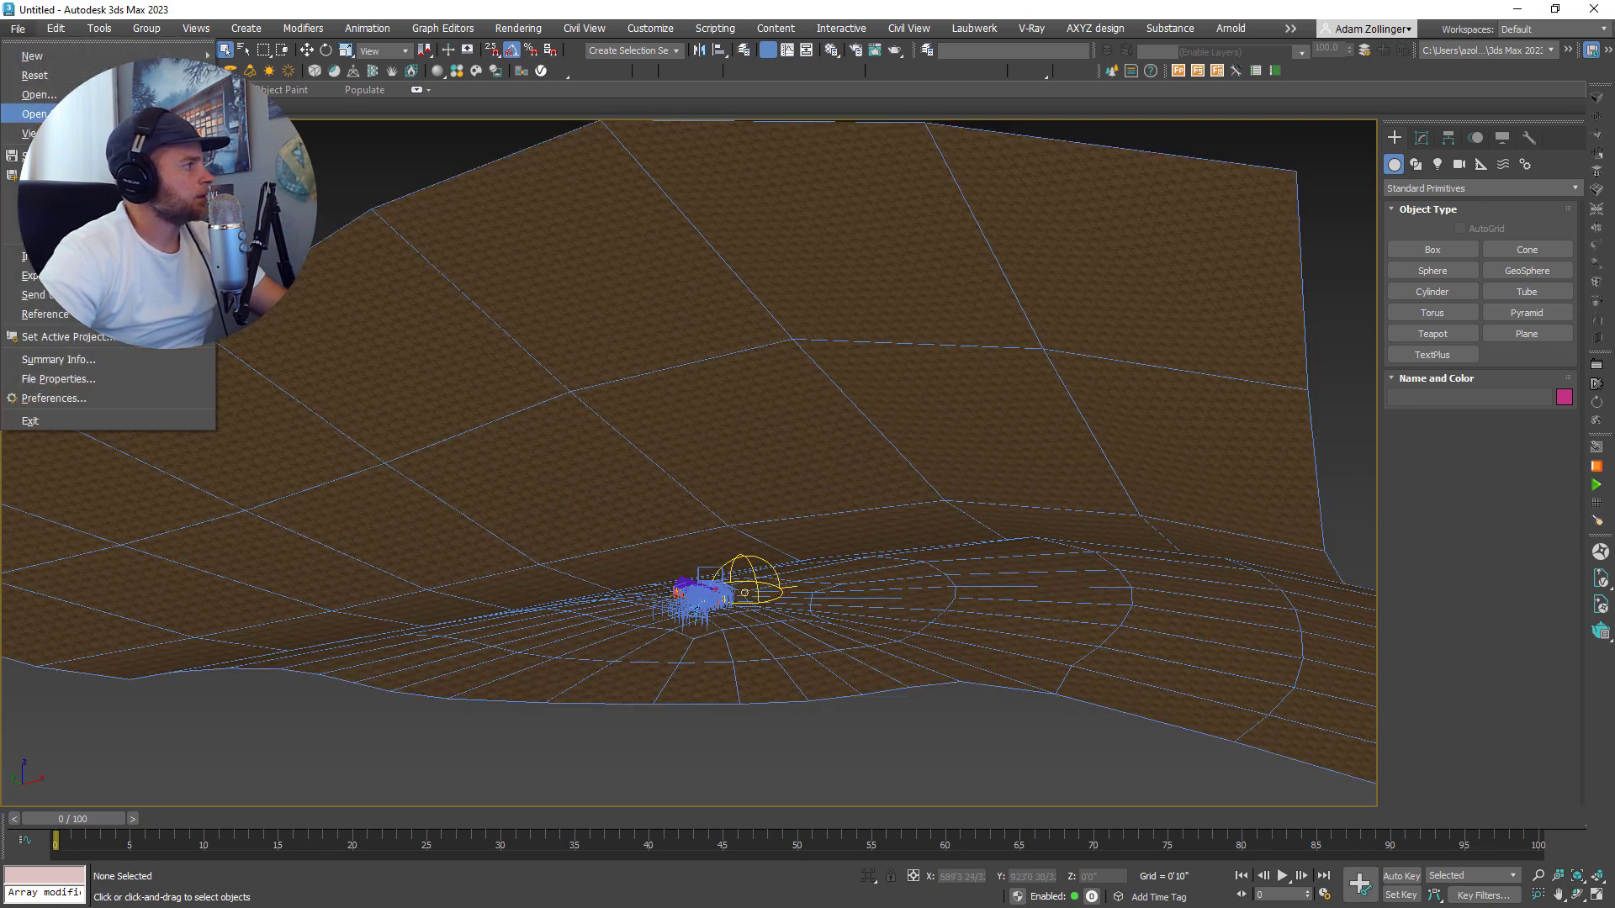
pyautogui.moveTo(33, 275)
pyautogui.click(269, 275)
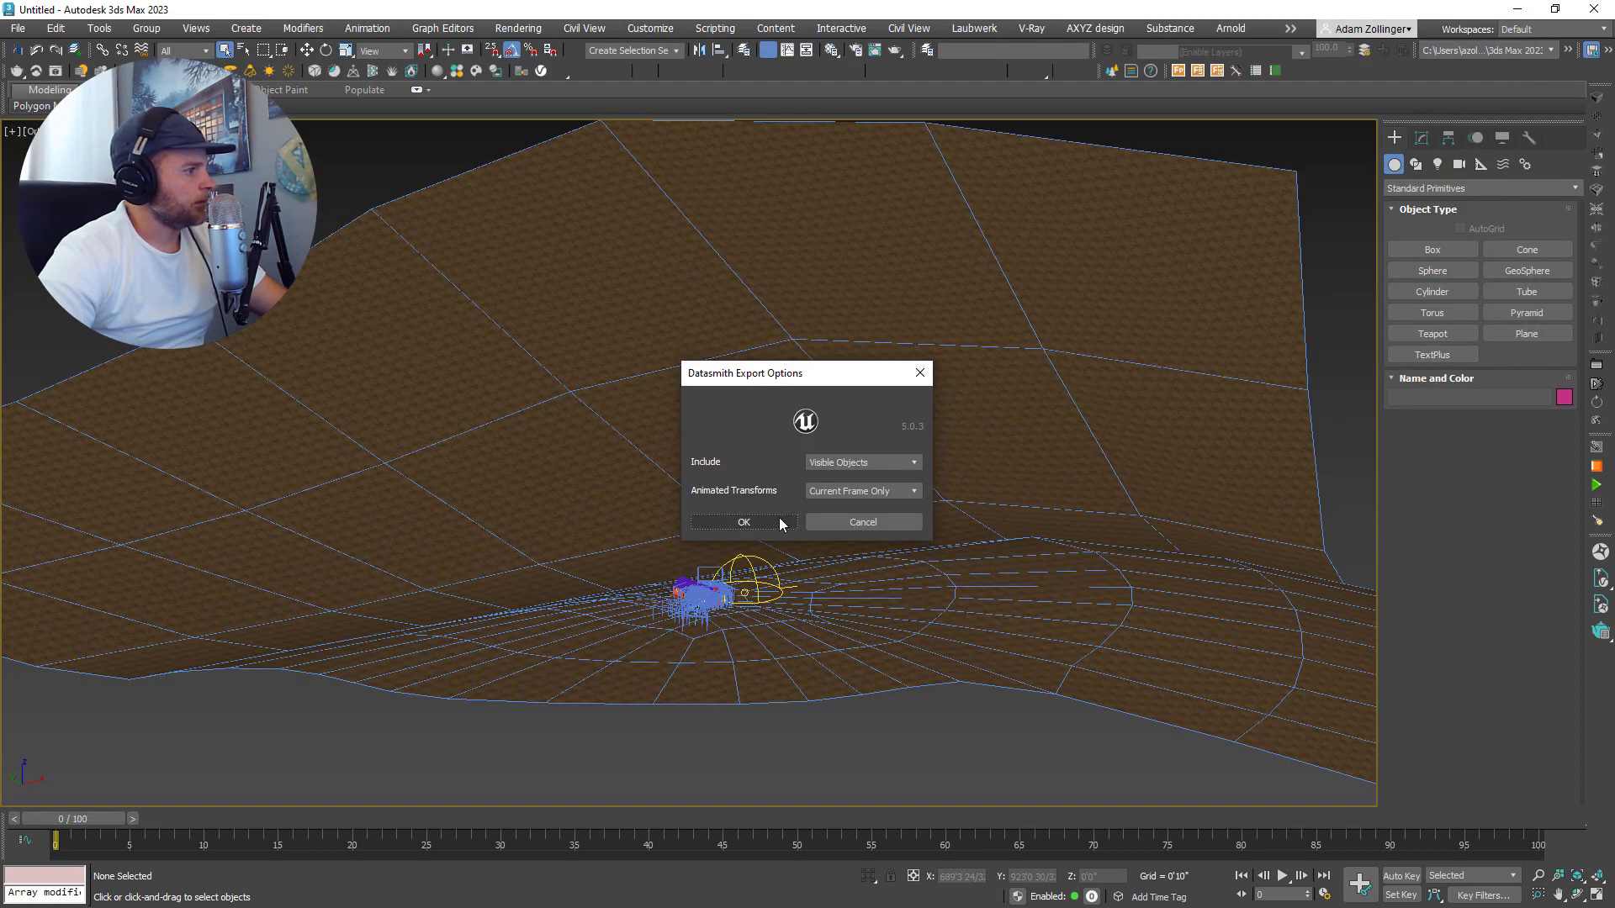
pyautogui.click(744, 522)
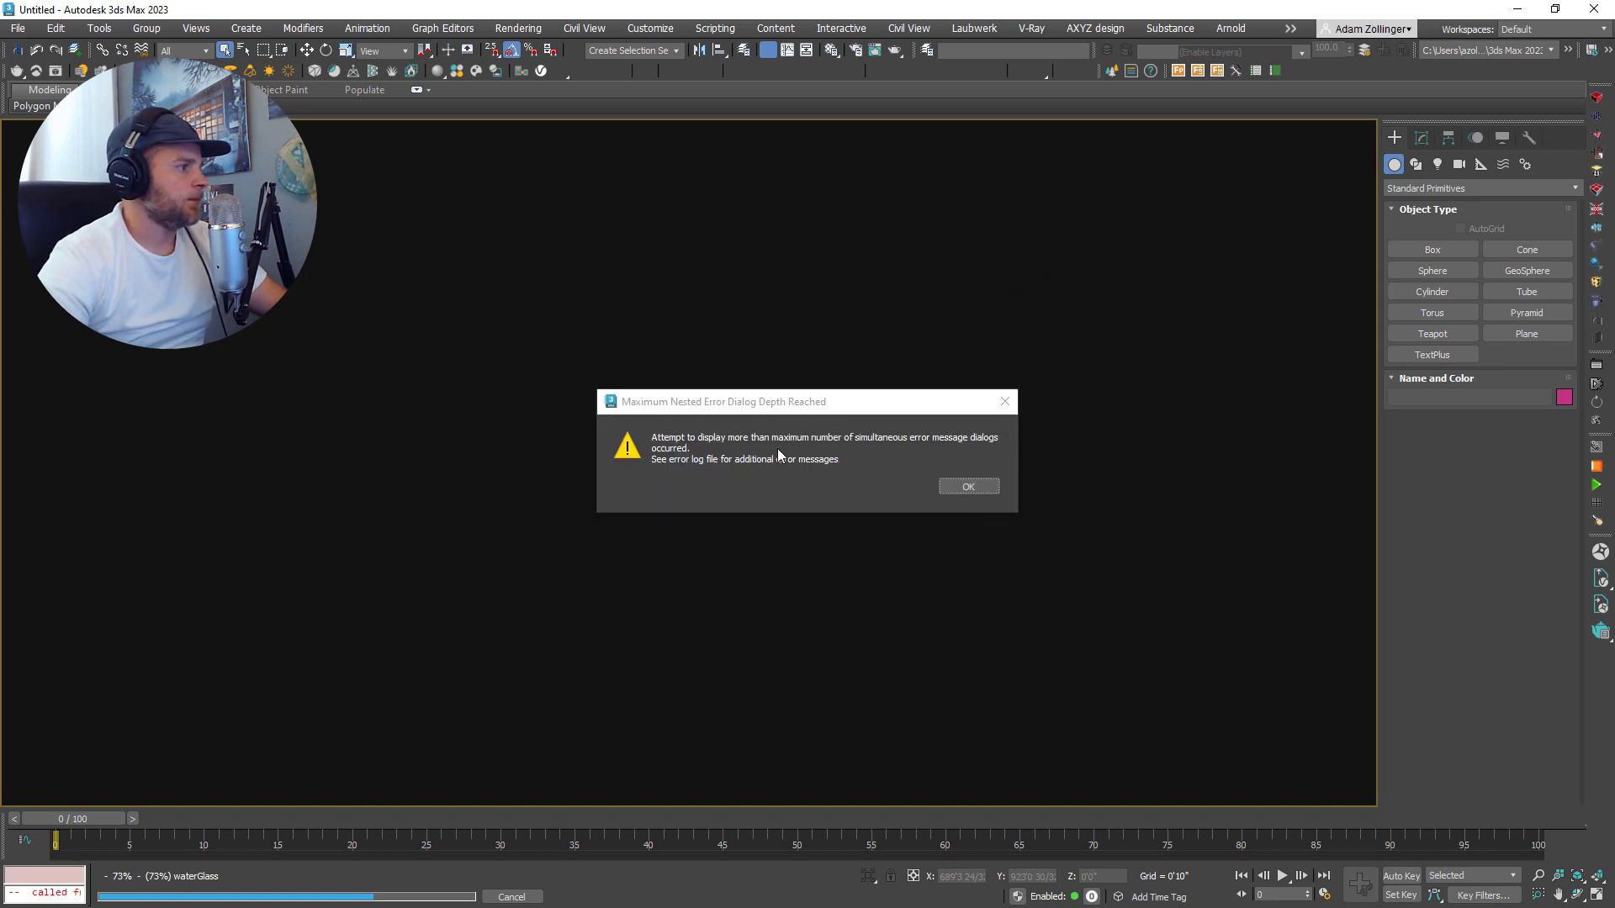
pyautogui.moveTo(732, 403); pyautogui.dragTo(826, 250)
pyautogui.click(857, 486)
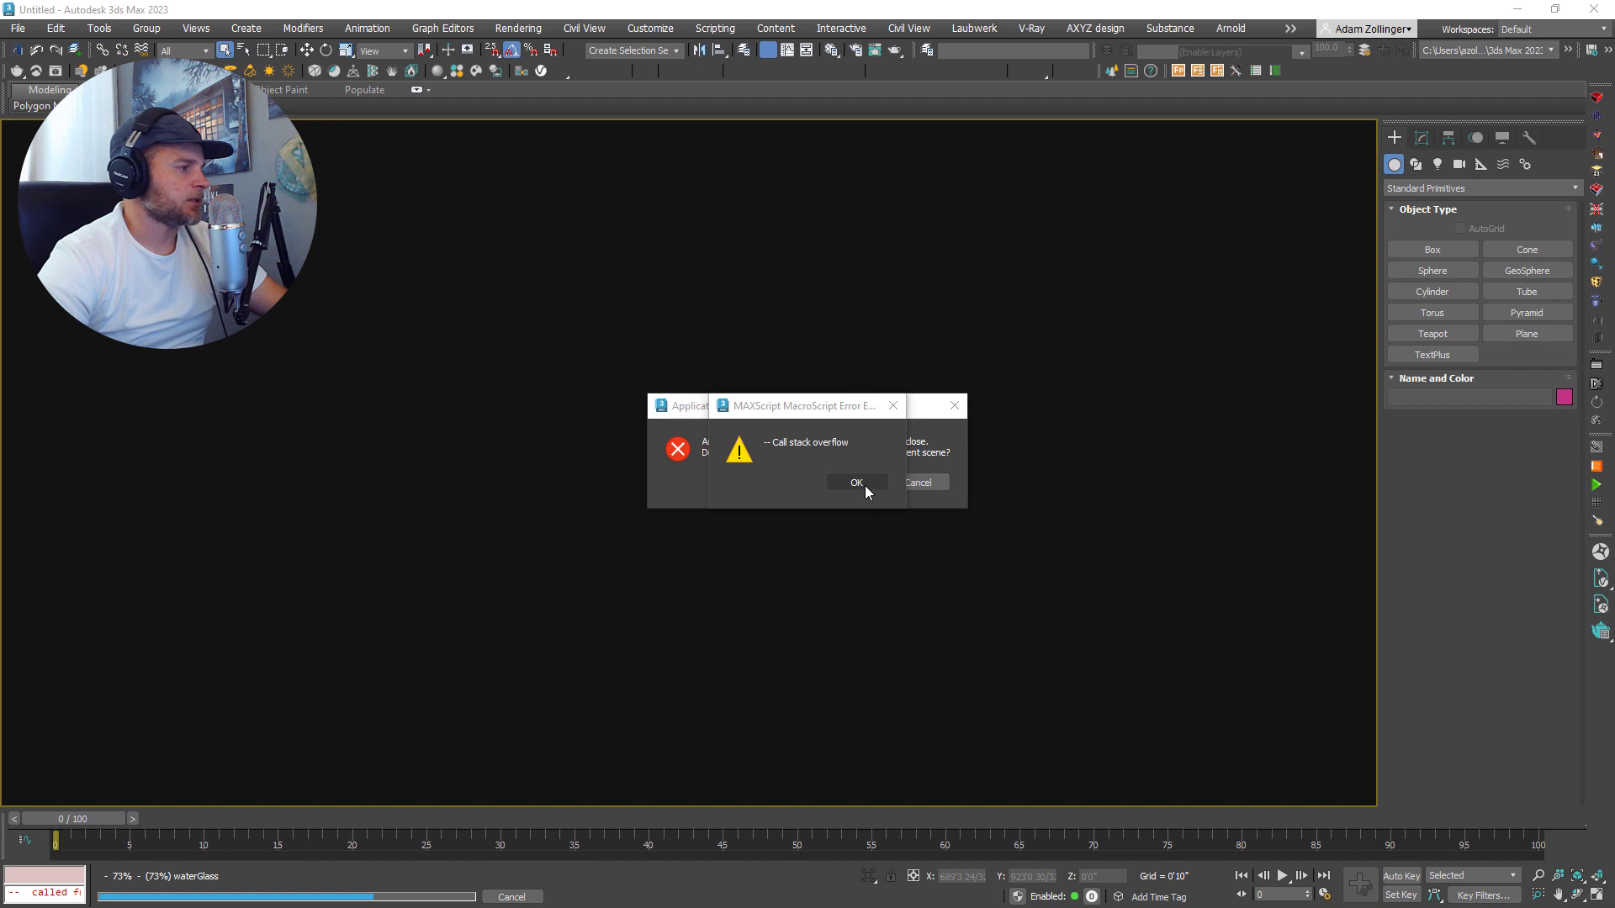
pyautogui.click(865, 485)
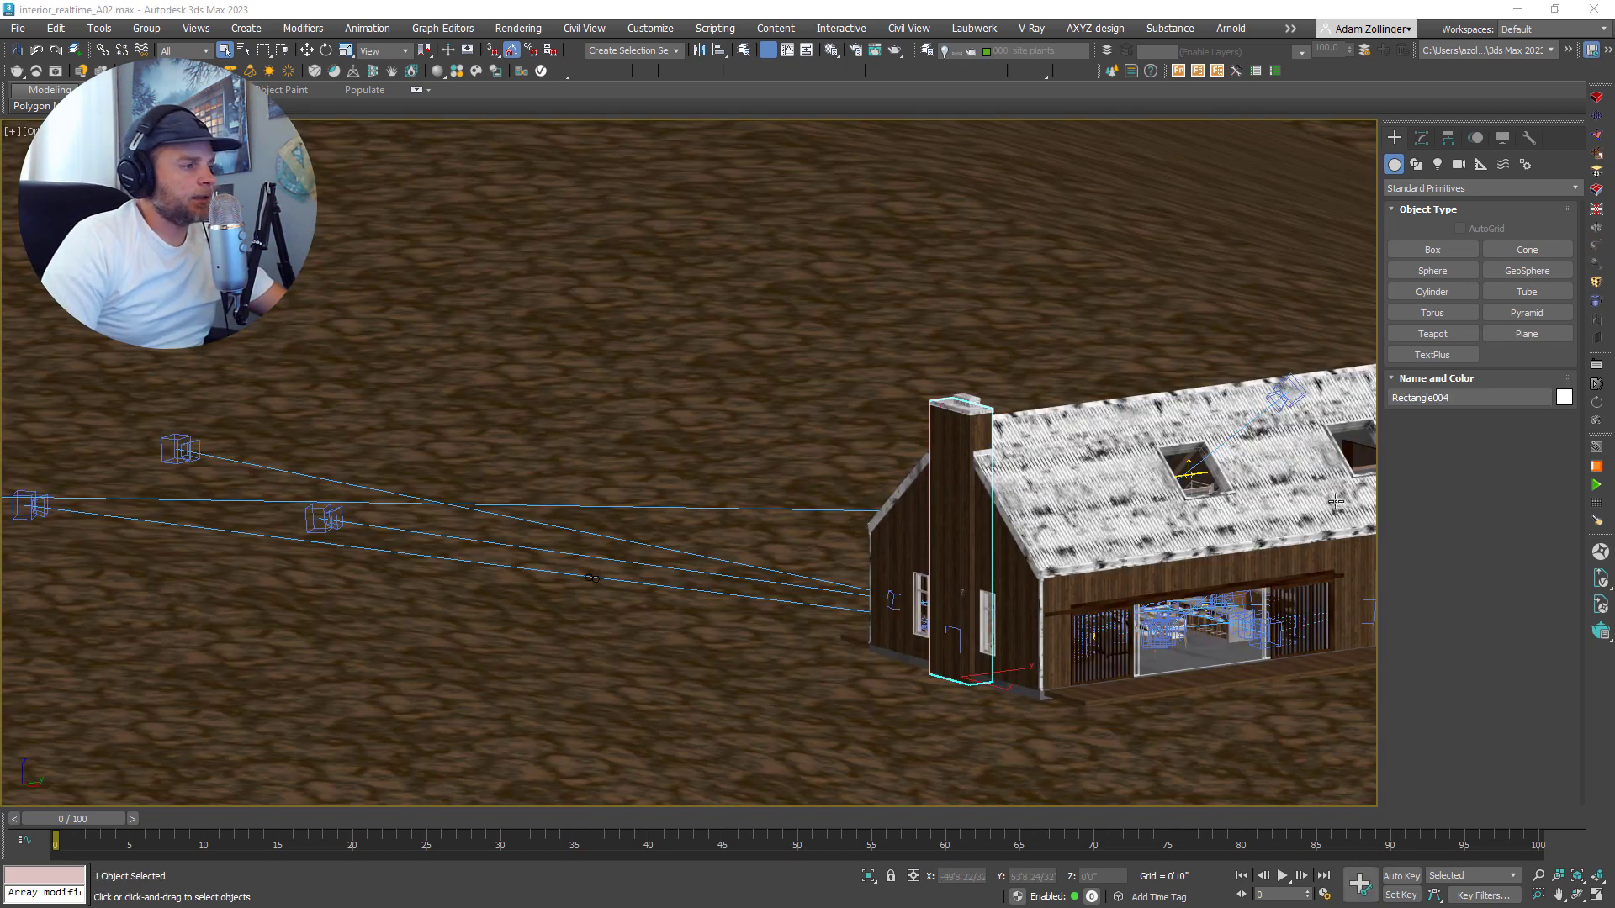
# - Select the kitchen island in interior_realtime_A02.max, open the Layer Explorer and hide the 100 furniture layer
pyautogui.scroll(10, 1211, 631)
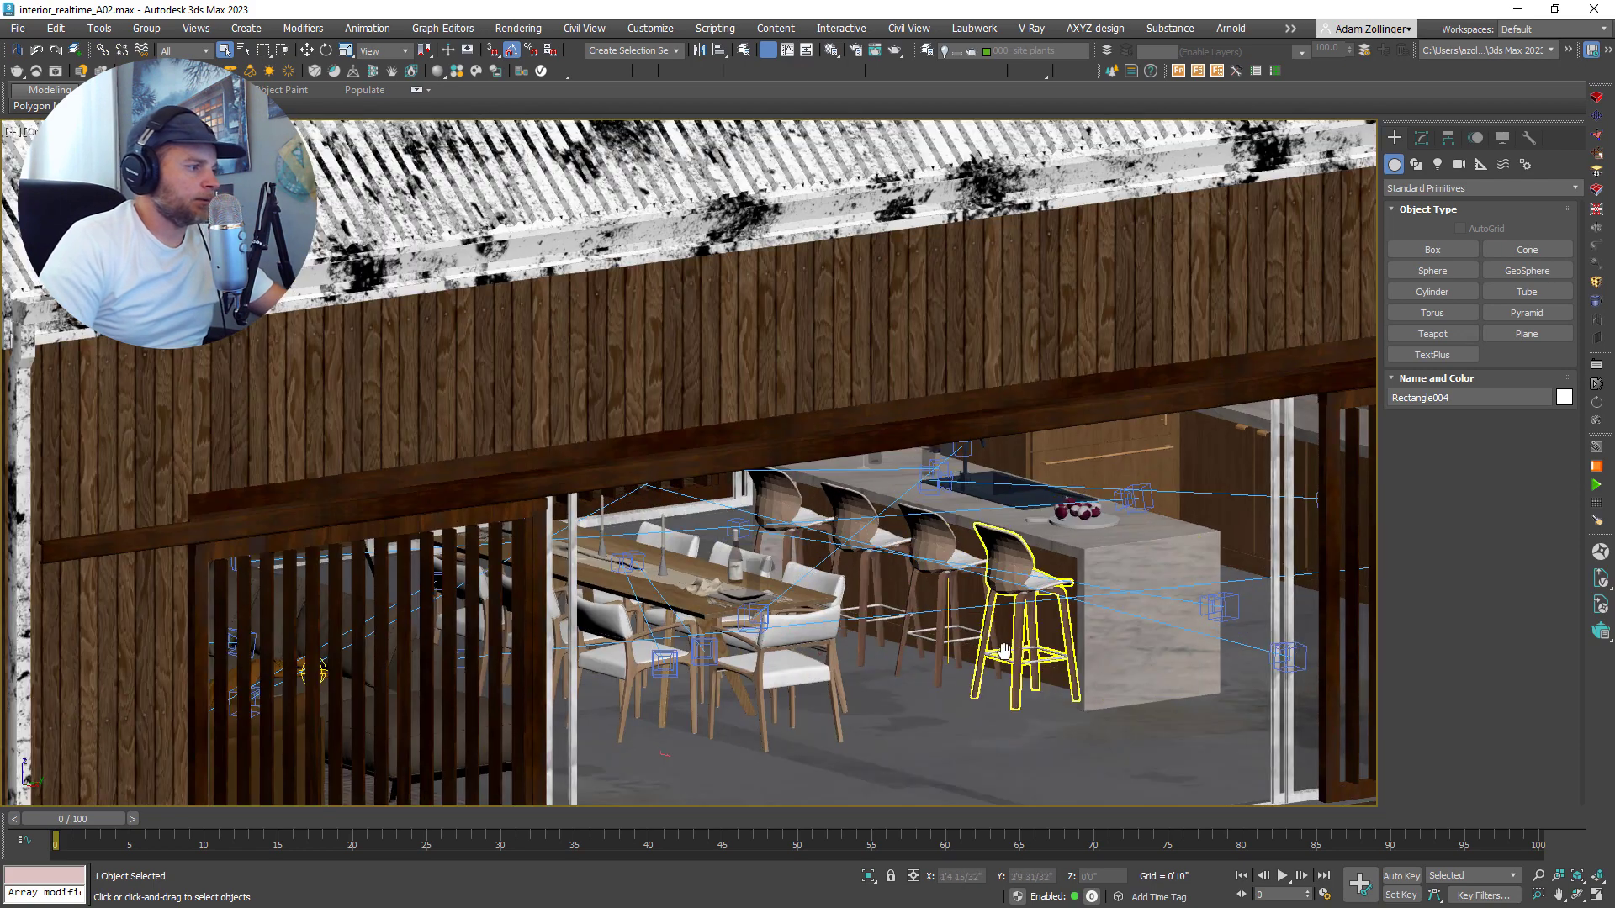
pyautogui.click(1101, 567)
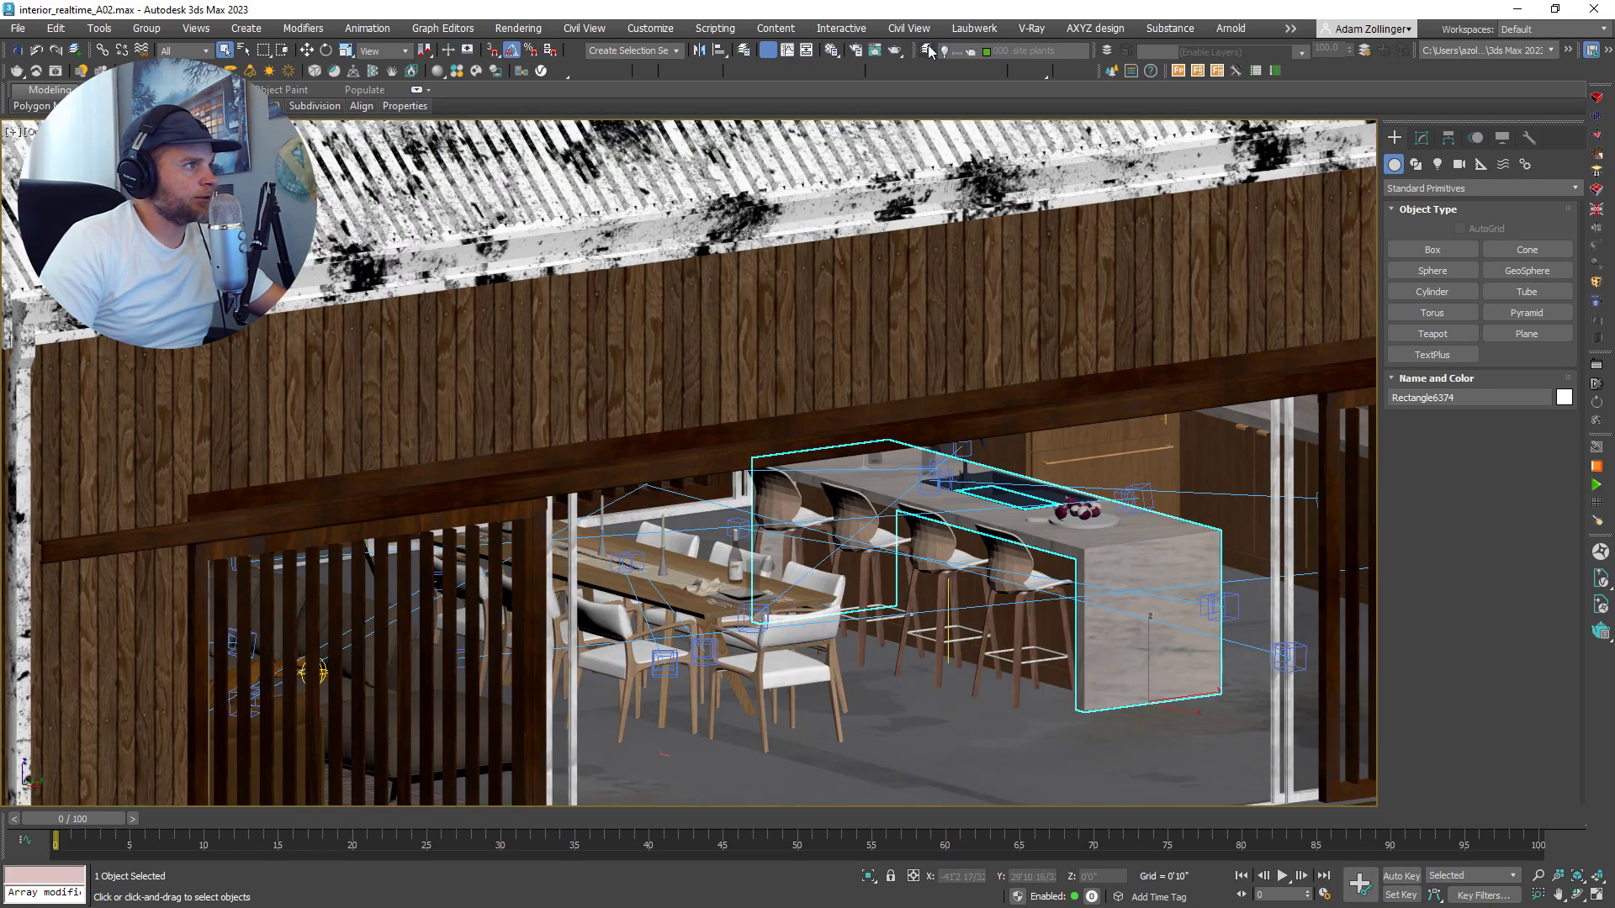
pyautogui.press('l')
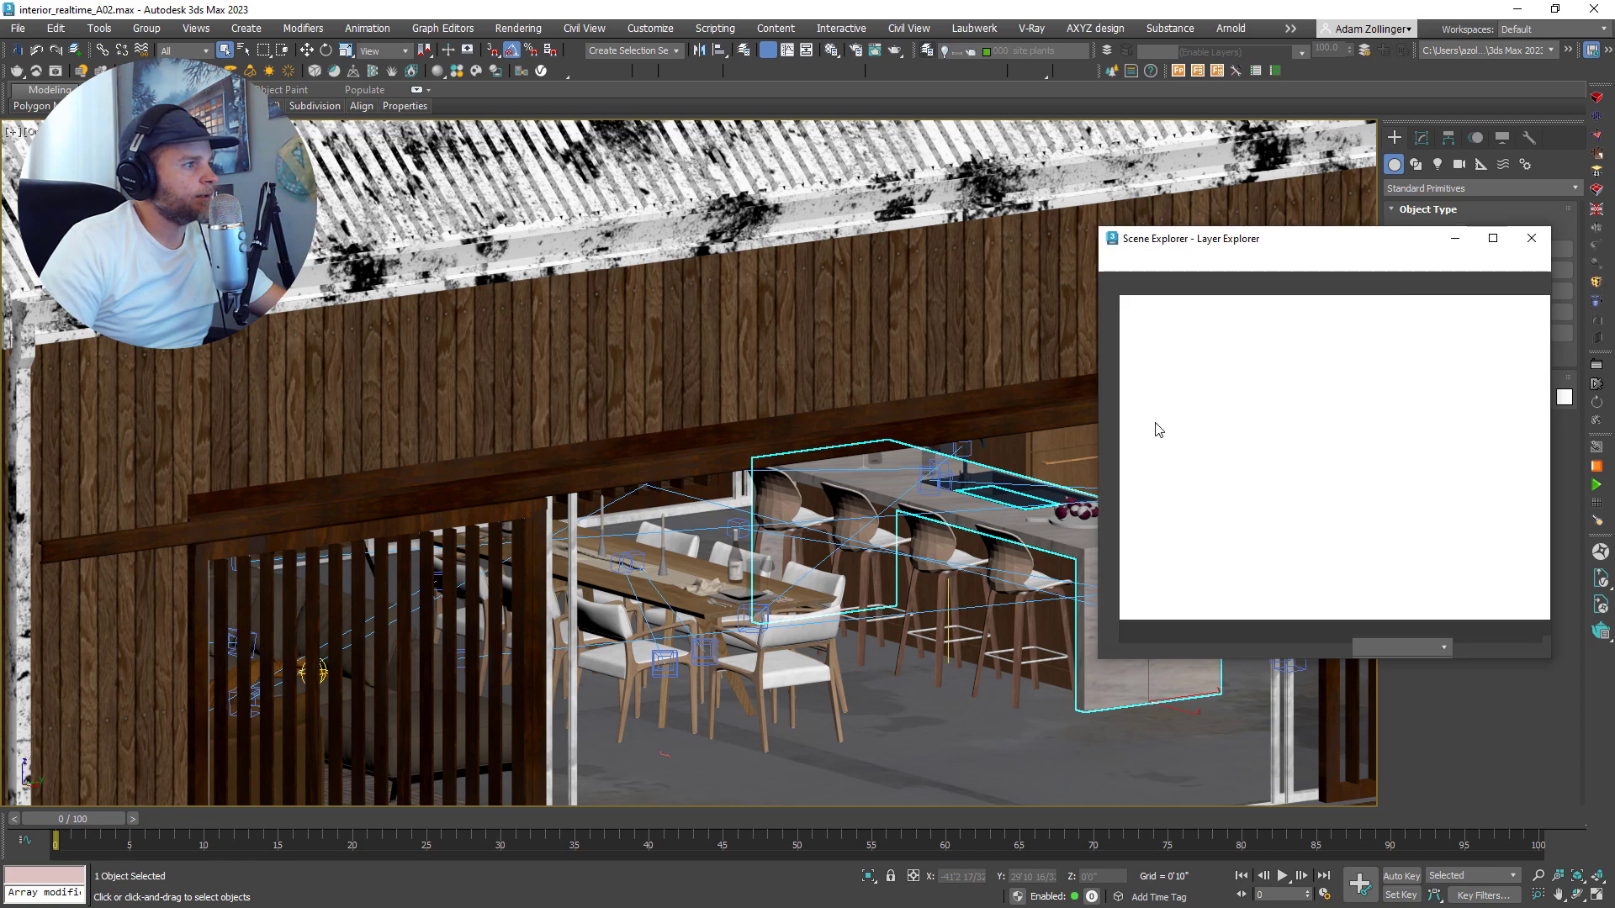
pyautogui.scroll(-3, 1219, 418)
pyautogui.click(1142, 502)
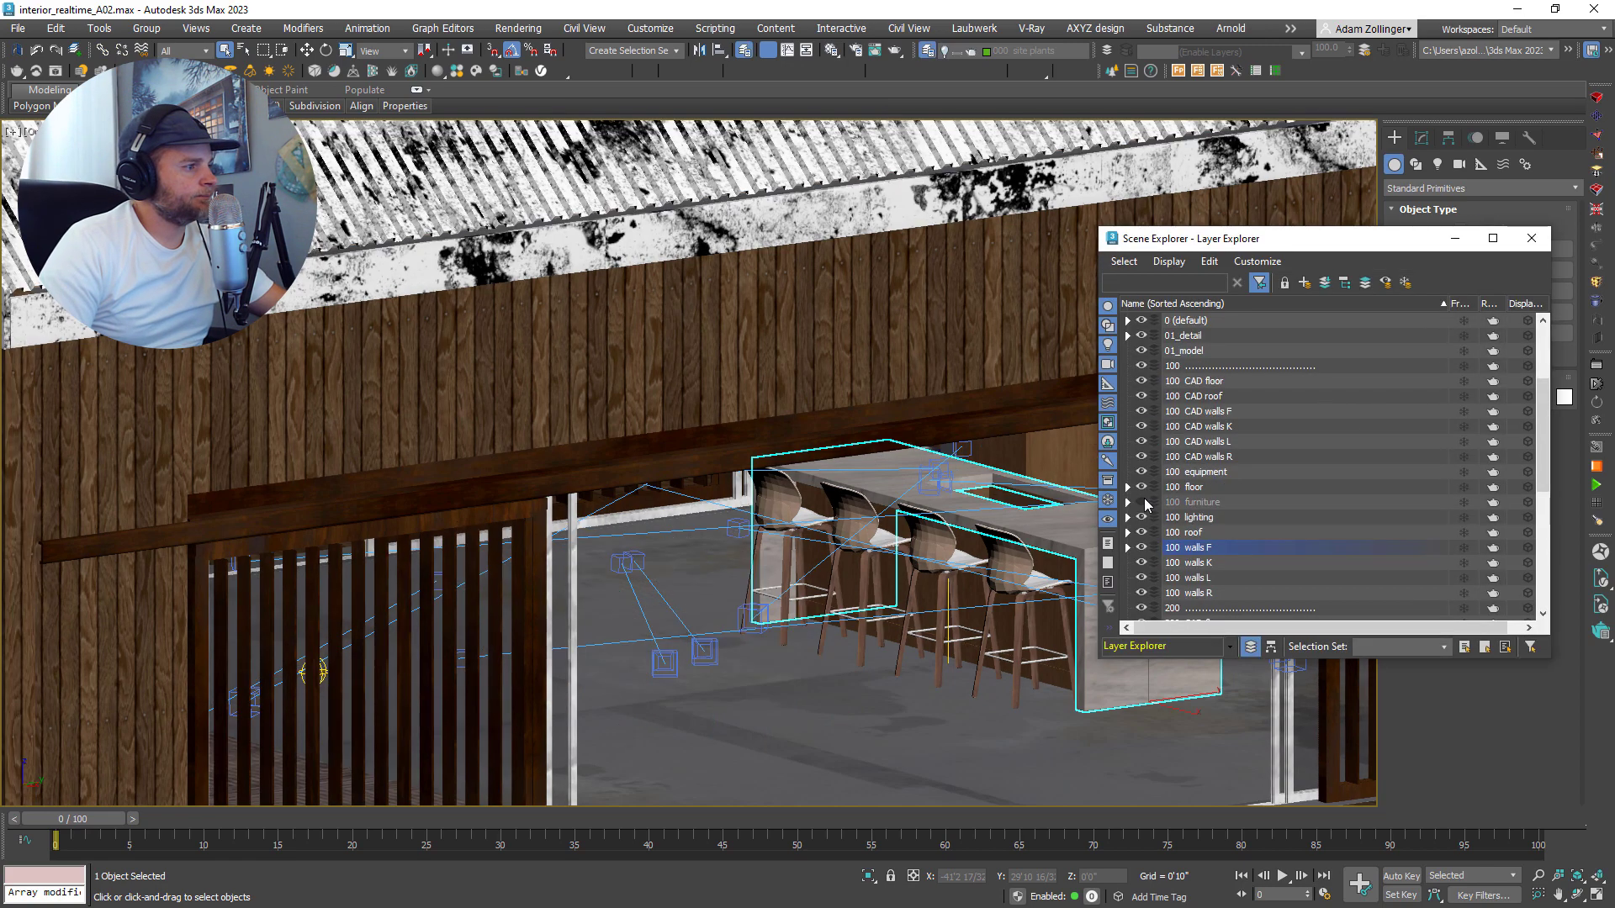
# - Select the four bar stools at the kitchen island and assign them to the 100 furniture layer
pyautogui.click(1021, 572)
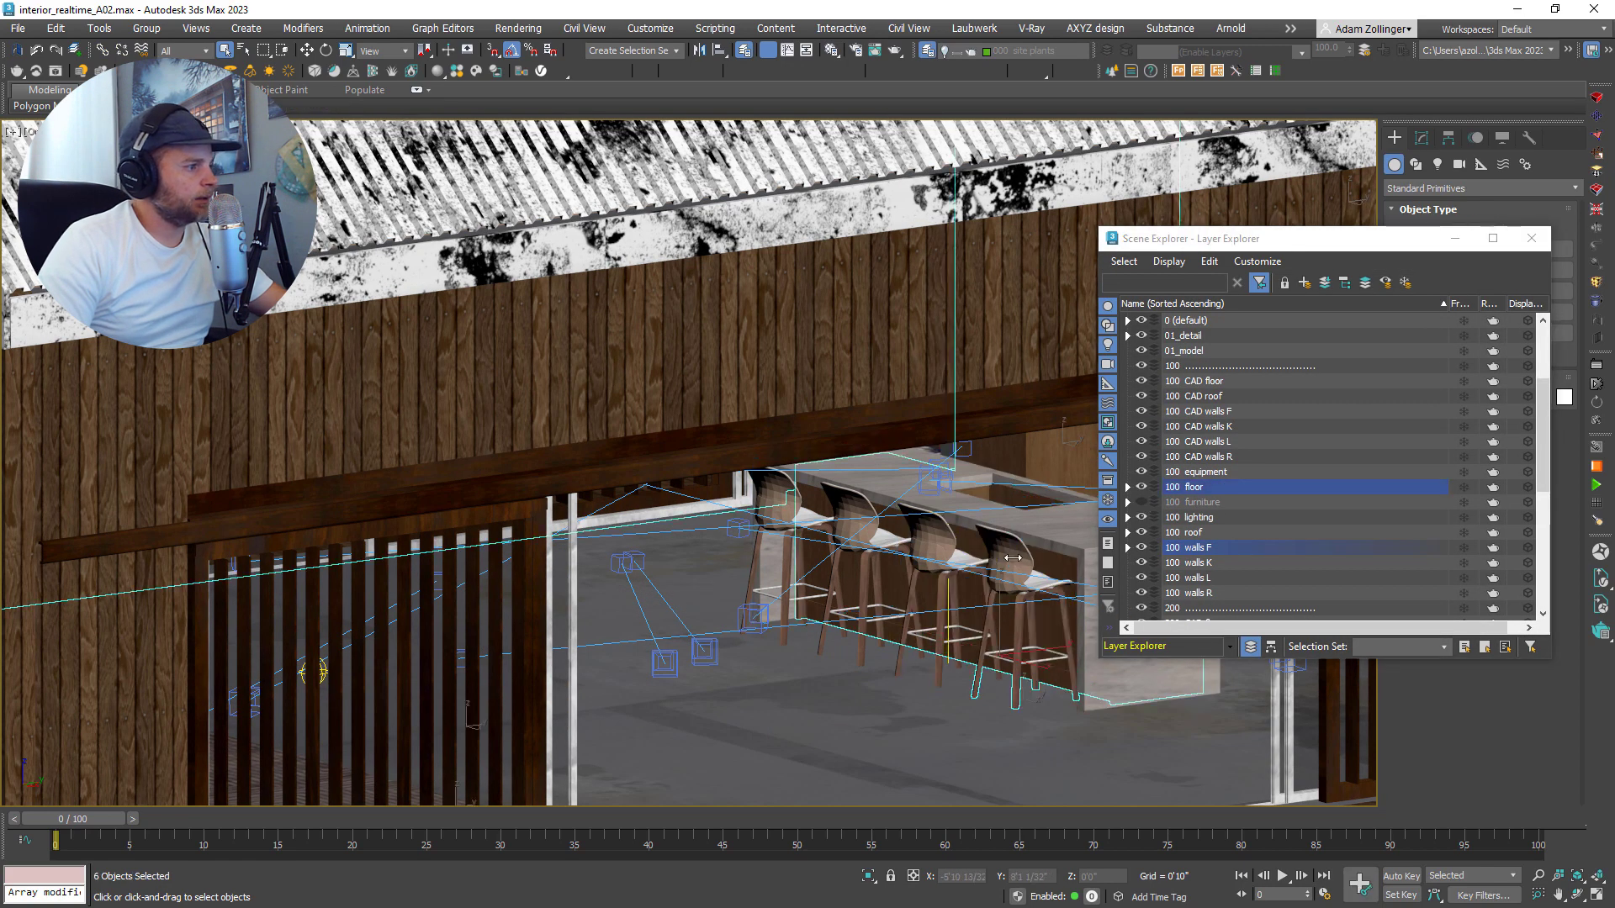
pyautogui.keyDown('ctrl'); pyautogui.click(936, 540); pyautogui.keyUp('ctrl')
pyautogui.keyDown('ctrl'); pyautogui.click(847, 507); pyautogui.keyUp('ctrl')
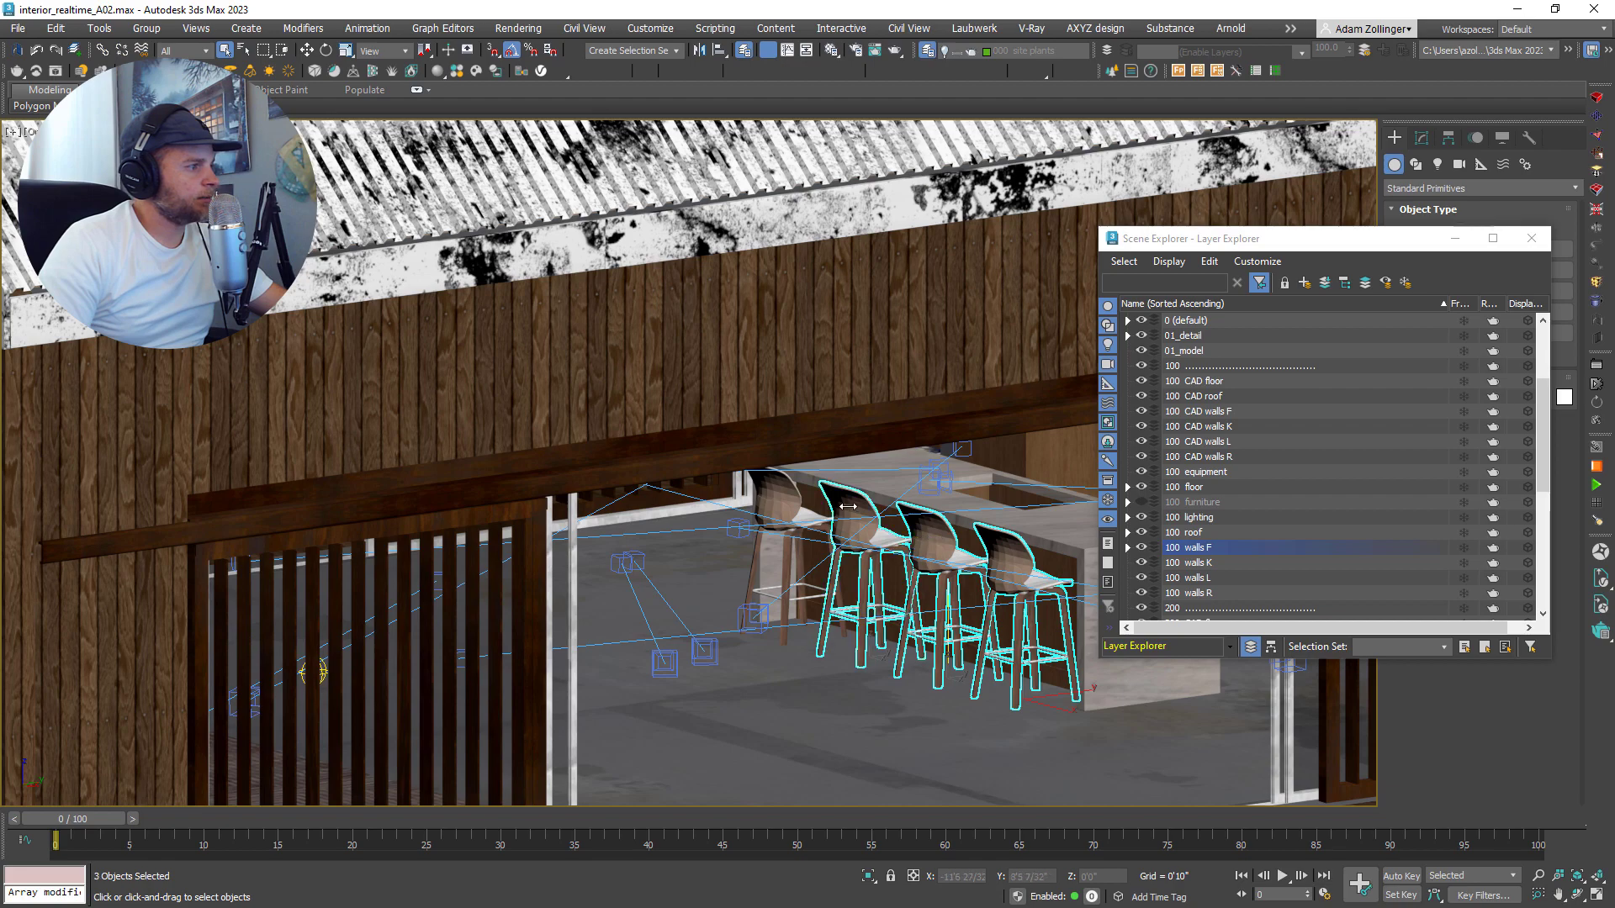
pyautogui.keyDown('ctrl'); pyautogui.click(773, 489); pyautogui.keyUp('ctrl')
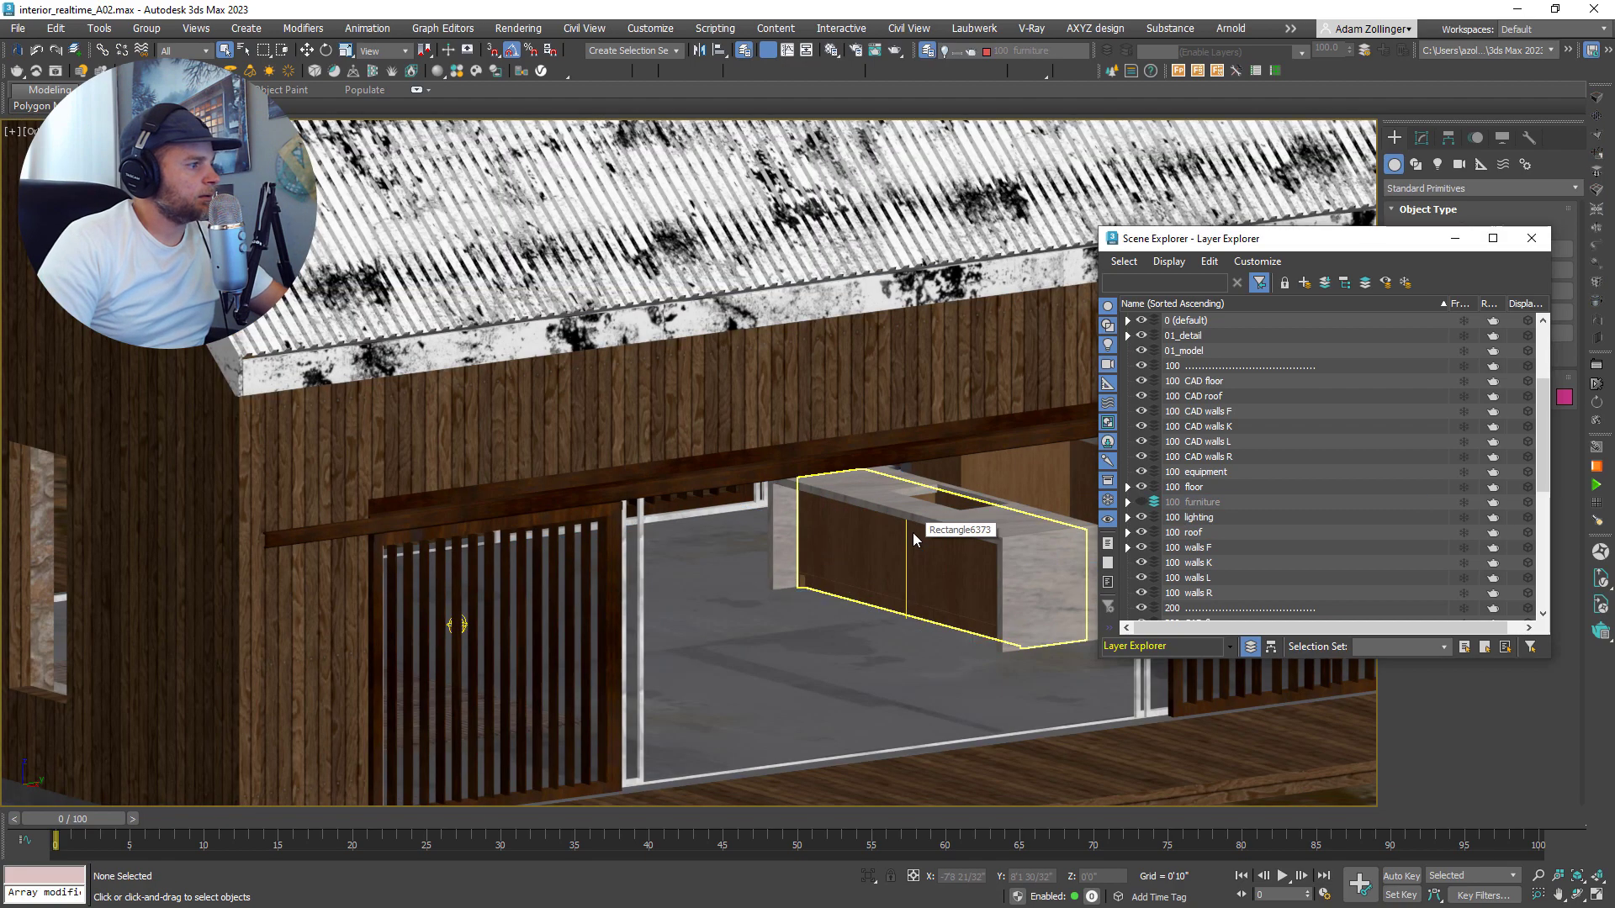
# - Display only the objects of the 100 furniture layer and select the large square window frame
pyautogui.scroll(-5, 912, 532)
pyautogui.keyDown('alt'); pyautogui.moveTo(883, 548); pyautogui.dragTo(907, 540, button='middle'); pyautogui.keyUp('alt')
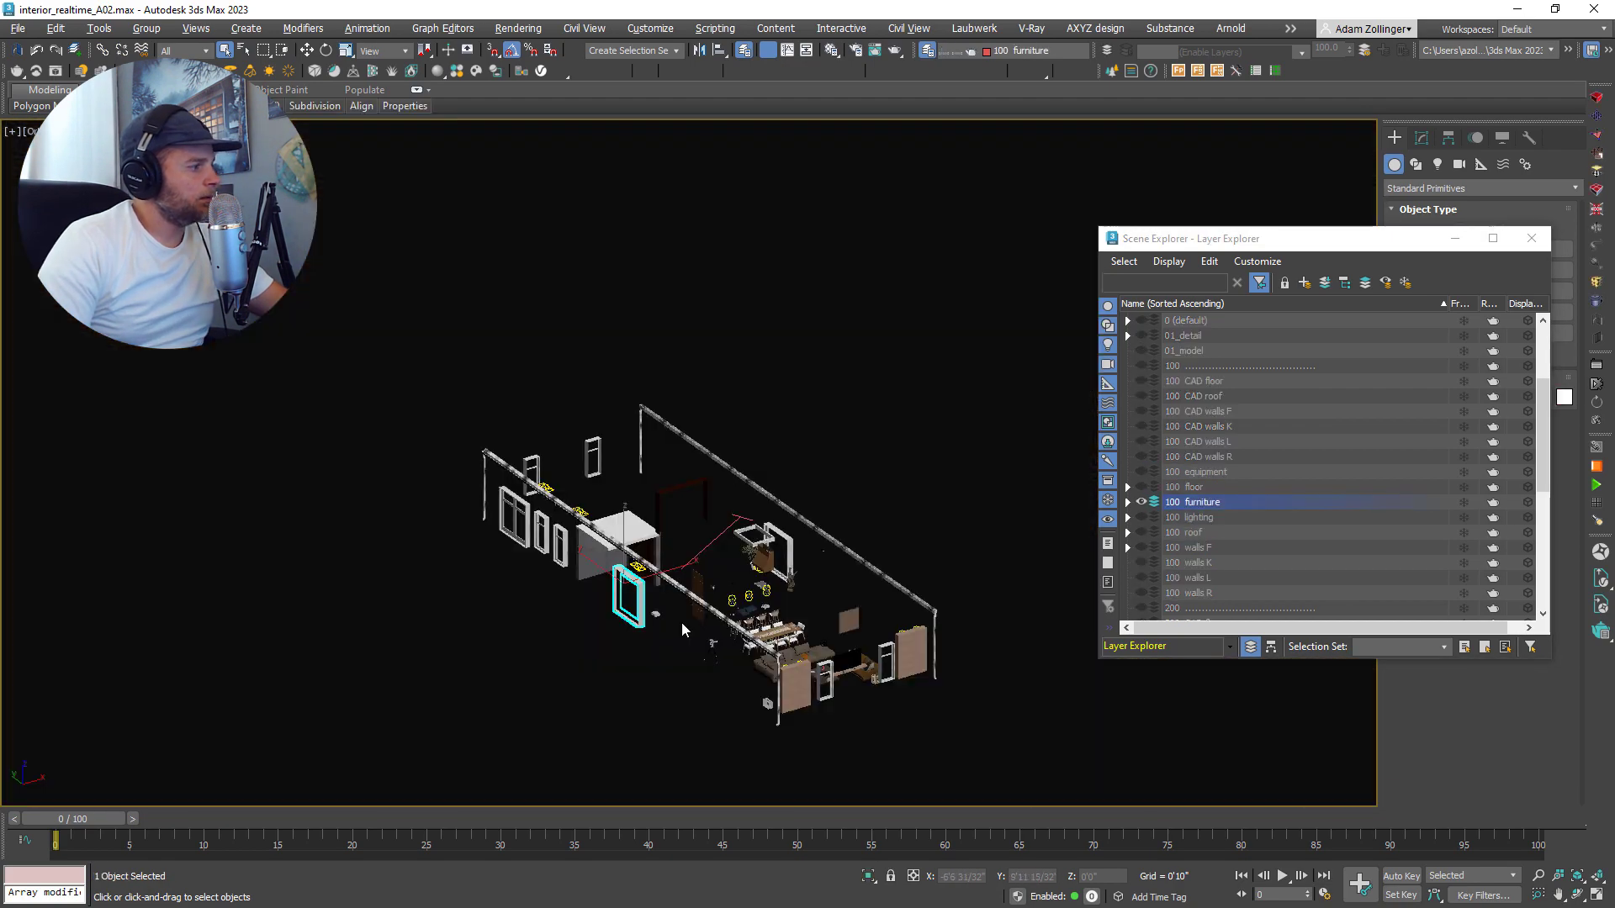
pyautogui.moveTo(682, 622)
pyautogui.keyDown('alt'); pyautogui.mouseDown(button='middle')
pyautogui.moveTo(738, 618)
pyautogui.moveTo(710, 614)
pyautogui.mouseUp(button='middle'); pyautogui.keyUp('alt')
pyautogui.scroll(5, 597, 604)
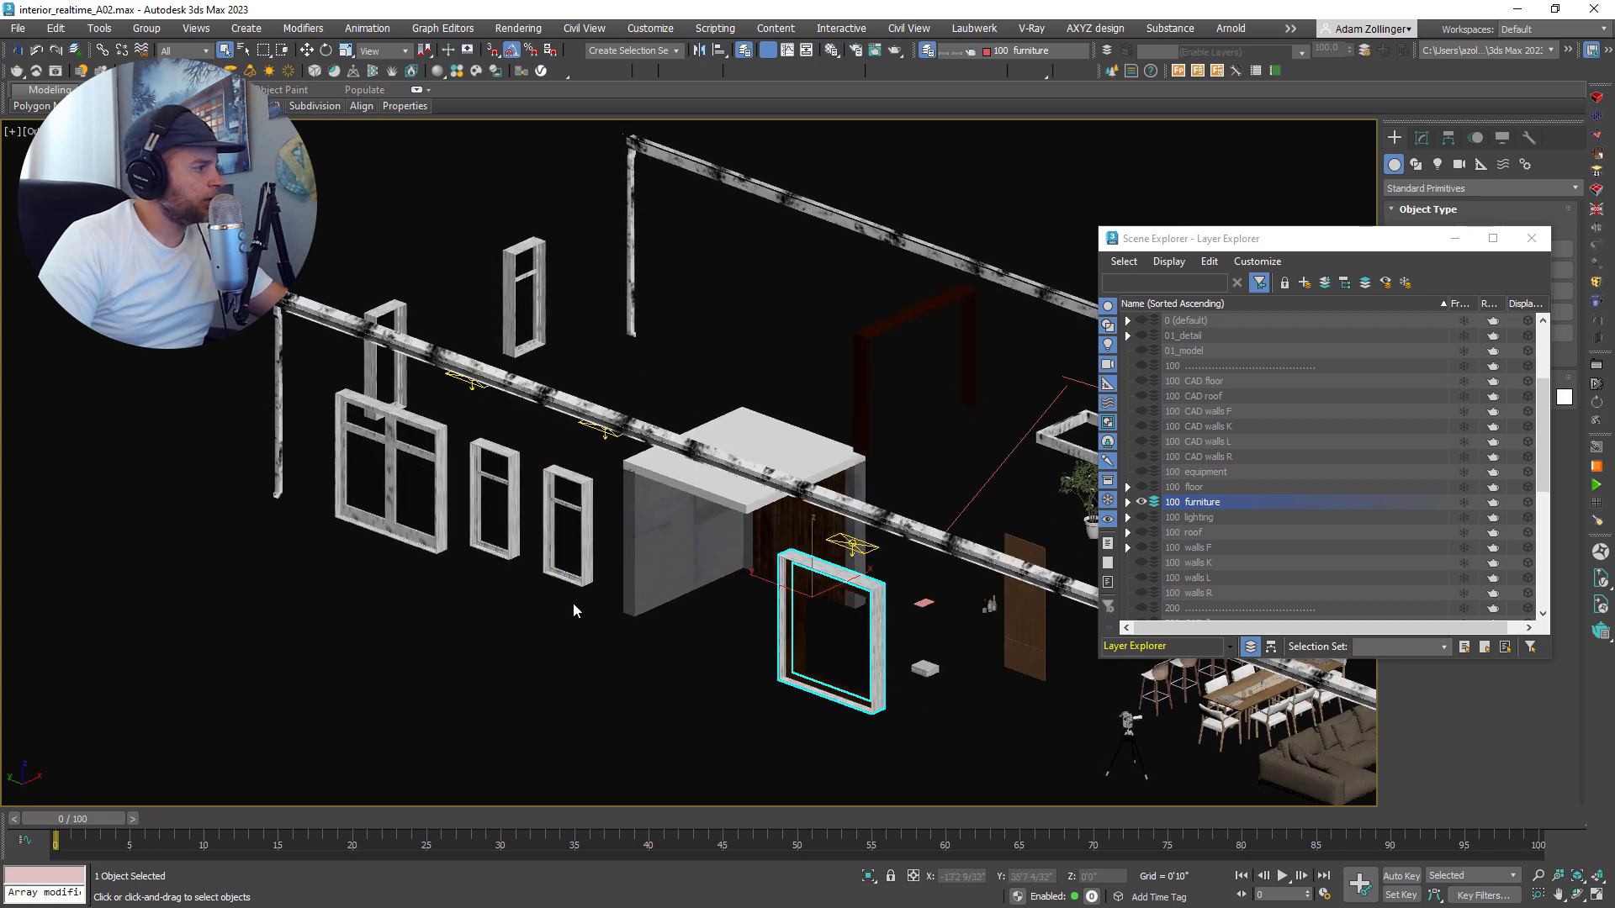
# - Add the other window frames along the facades, the long white trim beams and the dark door frame to the selection
pyautogui.keyDown('ctrl'); pyautogui.moveTo(572, 602); pyautogui.dragTo(349, 505); pyautogui.keyUp('ctrl')
pyautogui.keyDown('ctrl'); pyautogui.moveTo(403, 601); pyautogui.dragTo(233, 258); pyautogui.keyUp('ctrl')
pyautogui.keyDown('ctrl'); pyautogui.moveTo(588, 324); pyautogui.dragTo(491, 258); pyautogui.keyUp('ctrl')
pyautogui.keyDown('ctrl'); pyautogui.moveTo(667, 275); pyautogui.dragTo(576, 187); pyautogui.keyUp('ctrl')
pyautogui.keyDown('ctrl'); pyautogui.moveTo(764, 235); pyautogui.dragTo(711, 139); pyautogui.keyUp('ctrl')
pyautogui.moveTo(864, 246); pyautogui.dragTo(541, 248, button='middle')
pyautogui.keyDown('ctrl'); pyautogui.click(641, 370); pyautogui.keyUp('ctrl')
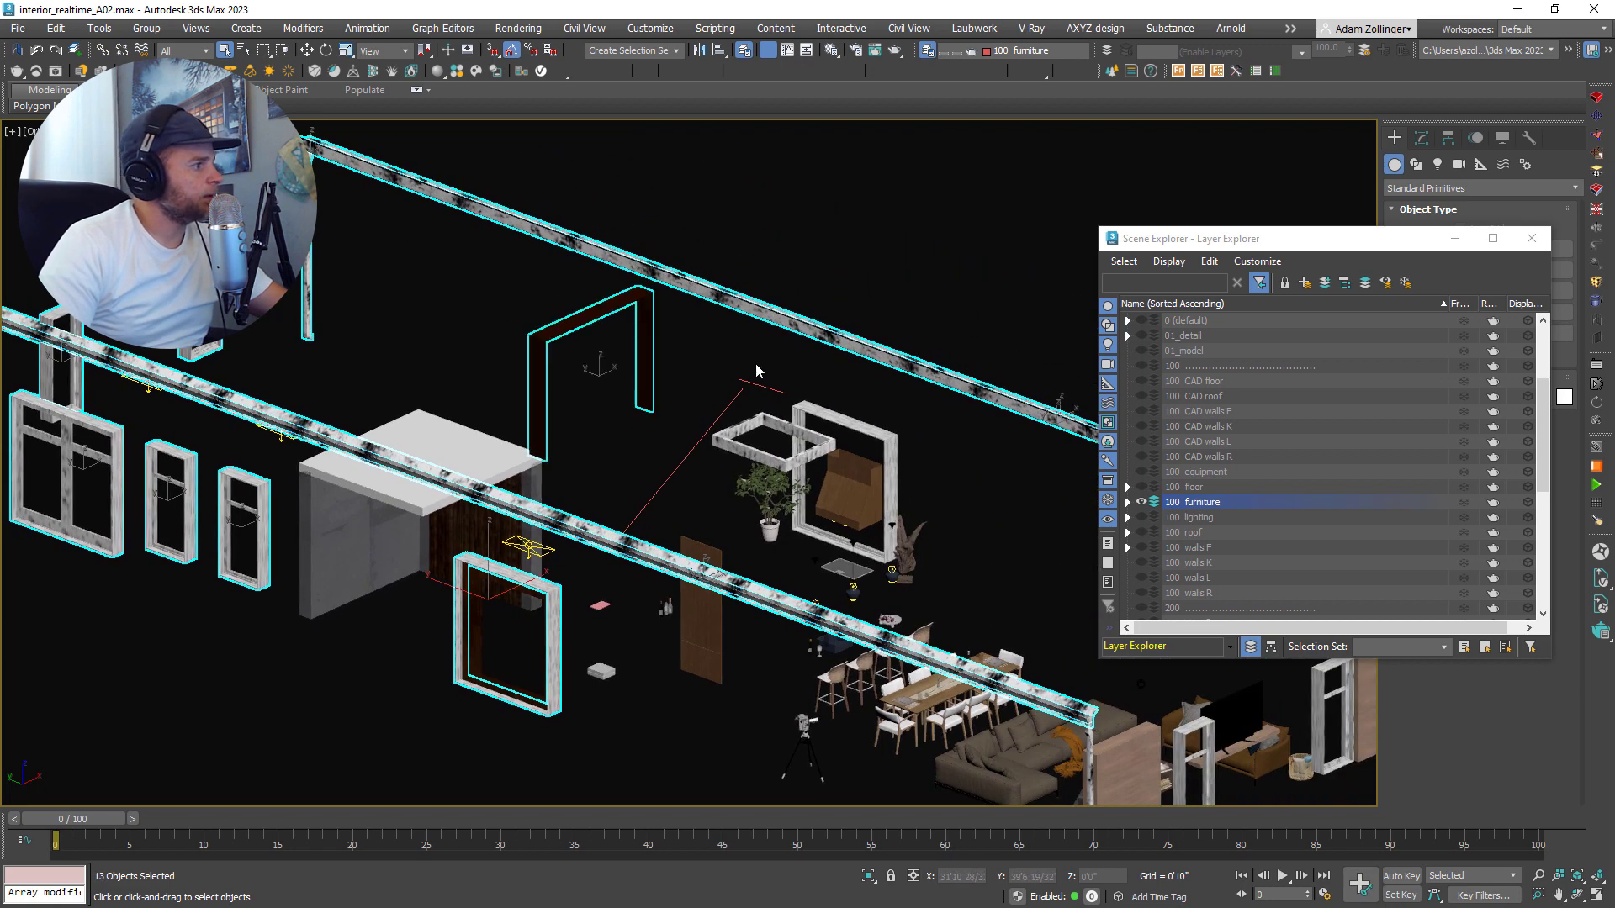
# - Add the tall frame and the skylight frame to the selection and move all selected building parts to the 100 walls F layer
pyautogui.scroll(5, 694, 360)
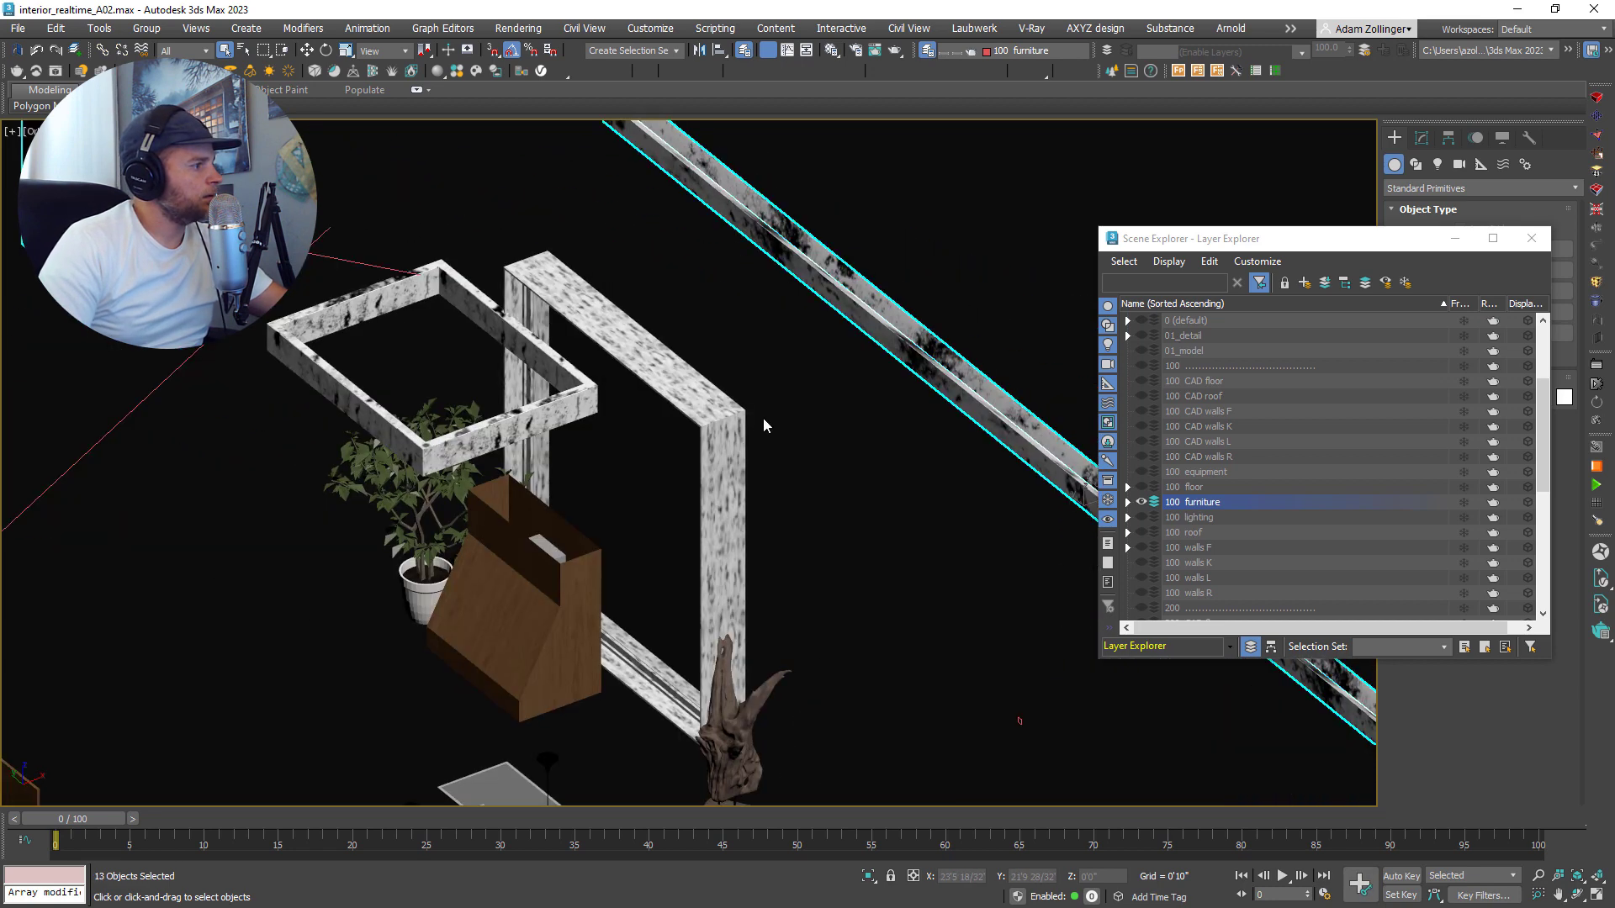
pyautogui.keyDown('ctrl'); pyautogui.click(673, 365); pyautogui.keyUp('ctrl')
pyautogui.keyDown('ctrl'); pyautogui.moveTo(695, 339); pyautogui.dragTo(455, 266); pyautogui.keyUp('ctrl')
pyautogui.scroll(-3, 719, 338)
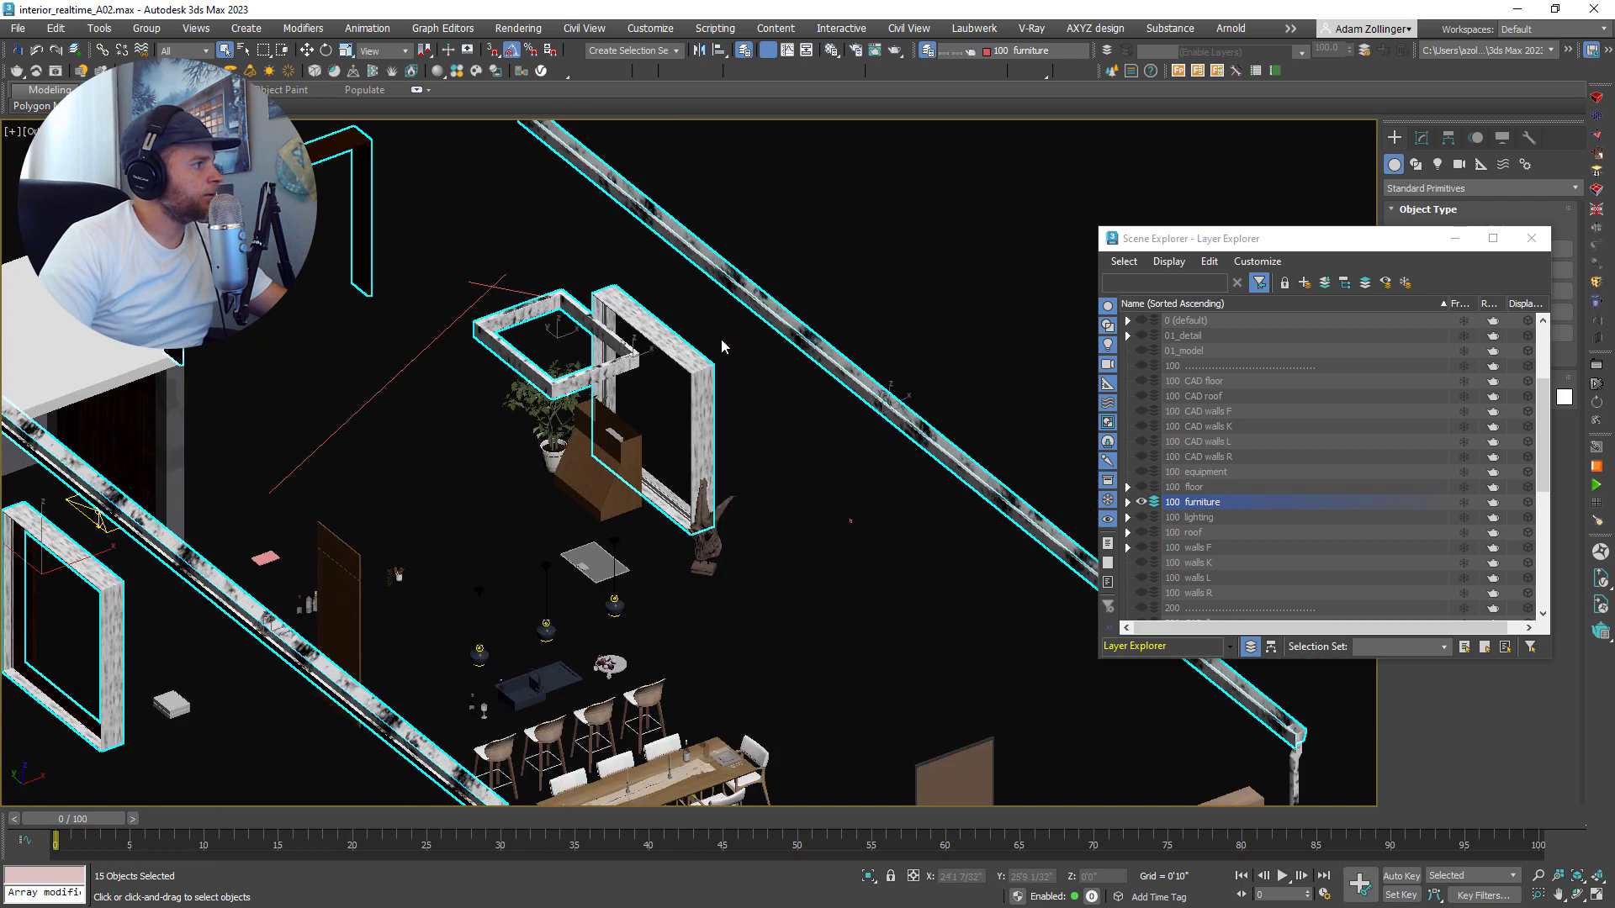
pyautogui.click(905, 414)
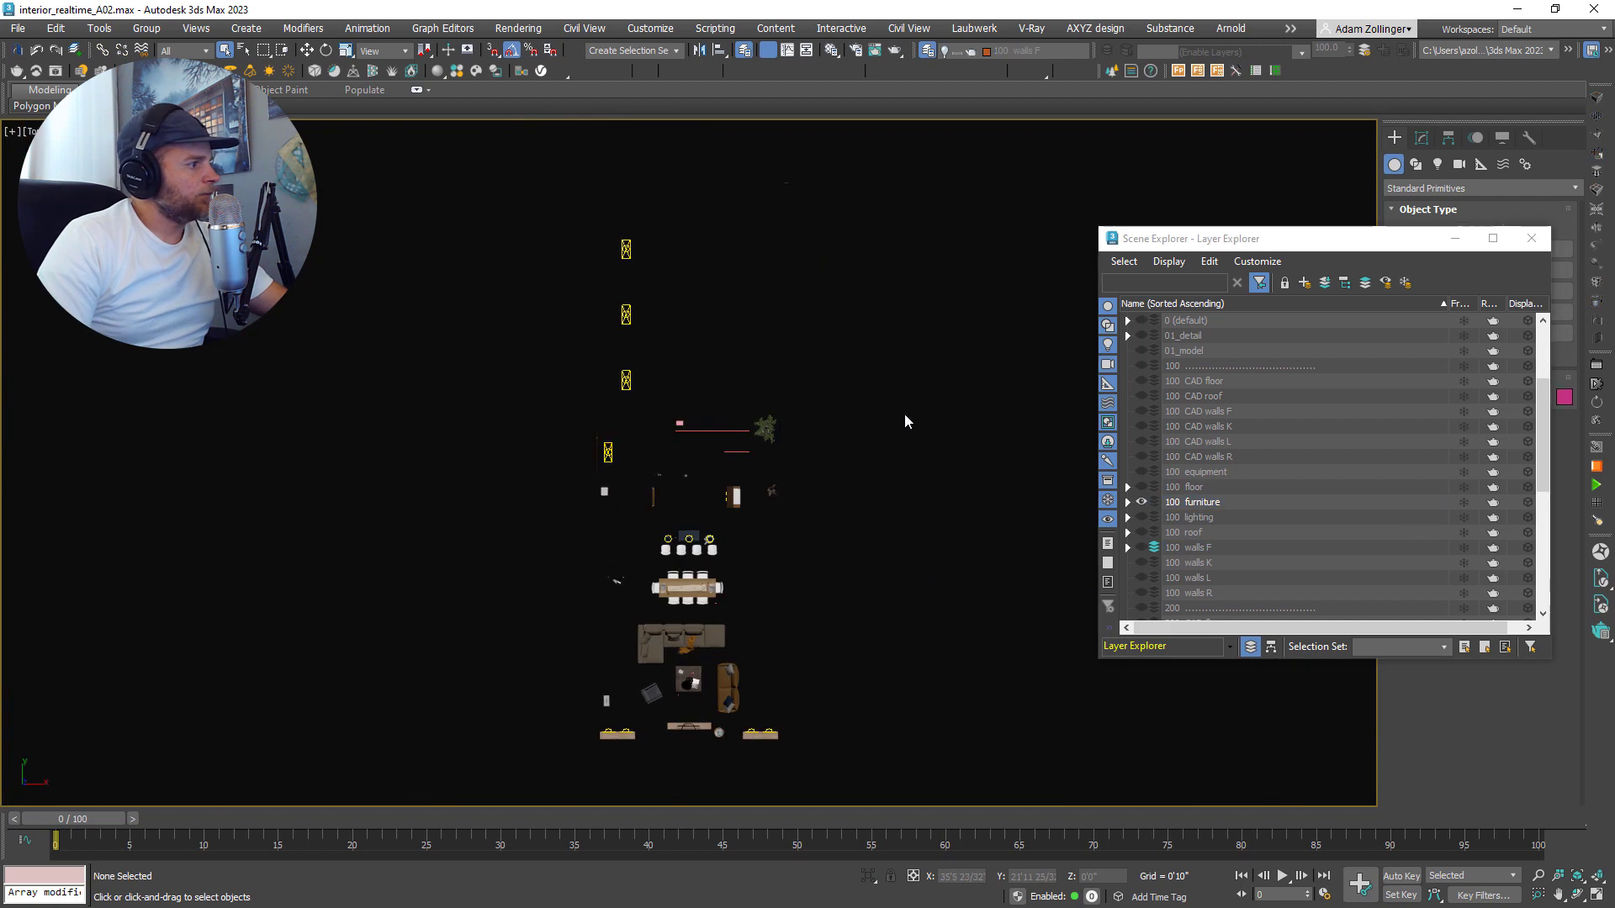
# - Select the next misplaced building part in the top view and assign it to the 100 walls F layer
pyautogui.scroll(5, 602, 513)
pyautogui.scroll(2, 602, 515)
pyautogui.click(595, 479)
pyautogui.click(1325, 283)
# - Select the row of yellow light fixtures and move them to the 100 lighting layer
pyautogui.click(637, 412)
pyautogui.keyDown('ctrl'); pyautogui.moveTo(764, 542); pyautogui.dragTo(710, 206); pyautogui.keyUp('ctrl')
pyautogui.click(1153, 516)
pyautogui.click(1325, 283)
pyautogui.click(829, 344)
# - Select all the stacked pieces of the tall wooden panel beside the potted plant
pyautogui.keyDown('alt'); pyautogui.moveTo(829, 345); pyautogui.dragTo(789, 477, button='middle'); pyautogui.keyUp('alt')
pyautogui.scroll(3, 917, 338)
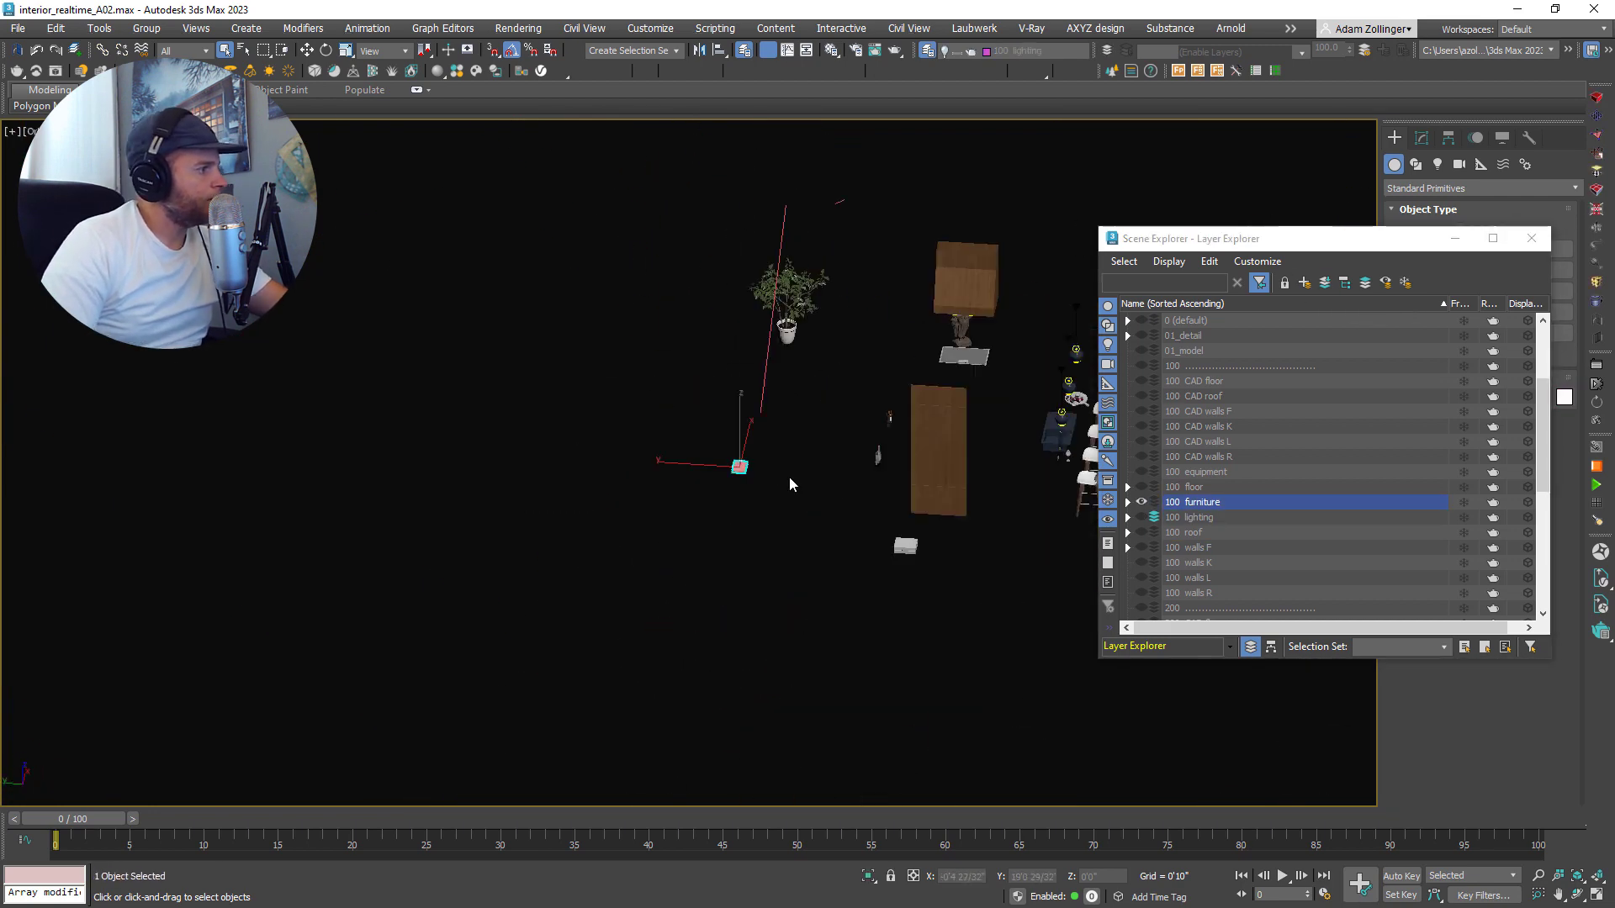
pyautogui.scroll(5, 904, 548)
pyautogui.scroll(-4, 991, 445)
pyautogui.scroll(4, 688, 443)
pyautogui.moveTo(991, 446); pyautogui.dragTo(728, 471, button='middle')
pyautogui.click(580, 429)
pyautogui.scroll(-7, 637, 420)
pyautogui.click(730, 454)
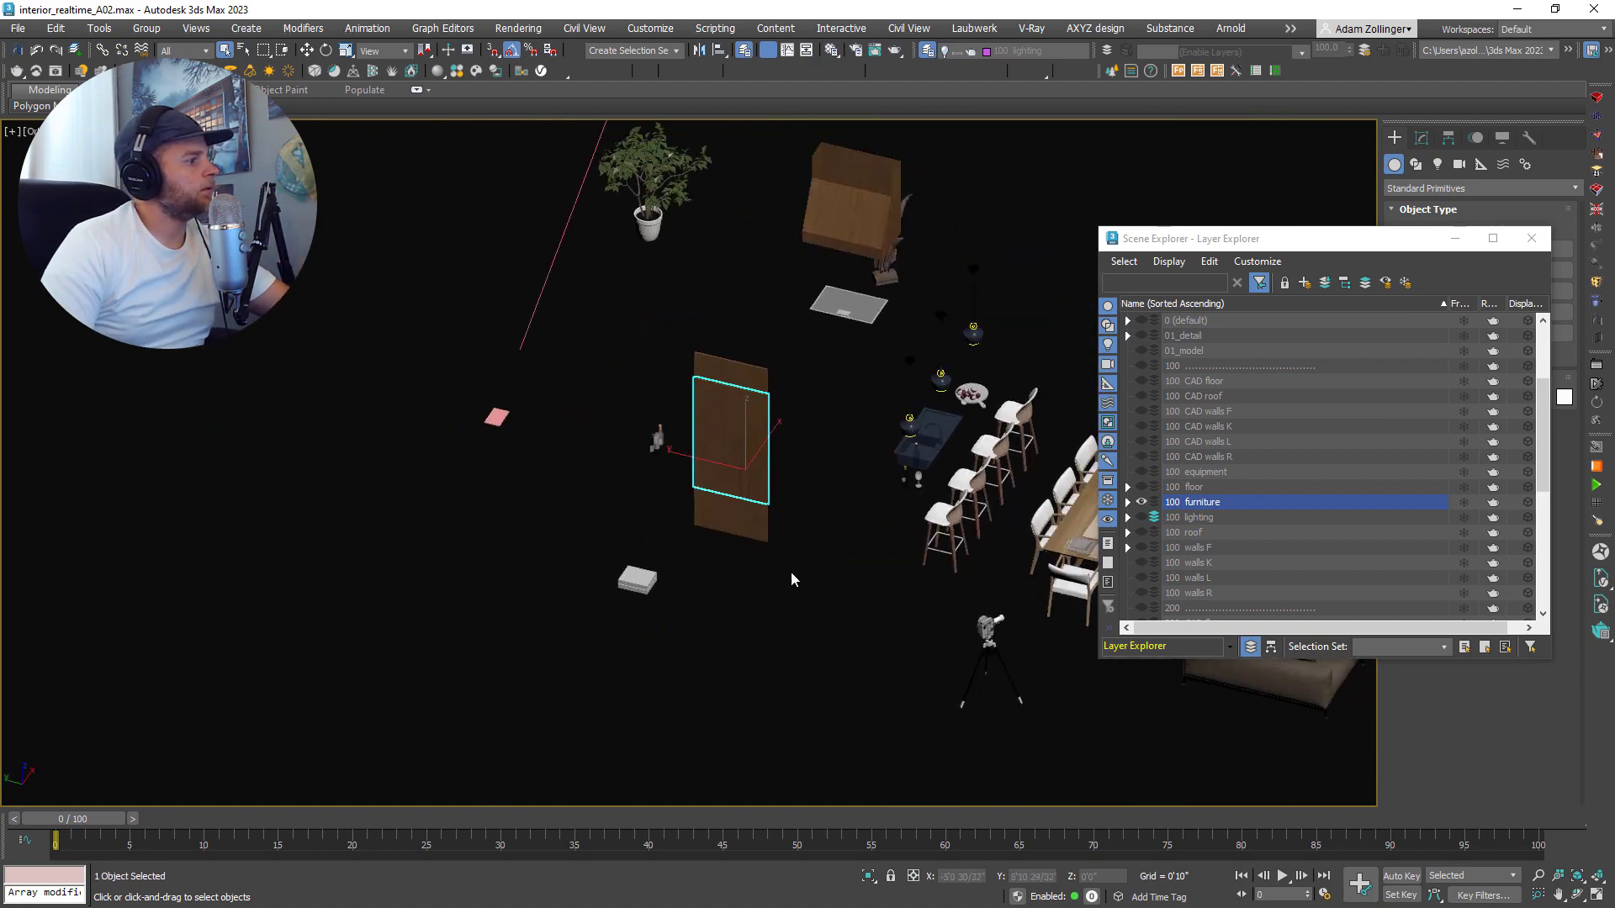
pyautogui.keyDown('ctrl'); pyautogui.moveTo(791, 572); pyautogui.dragTo(757, 368); pyautogui.keyUp('ctrl')
# - Add the slanted wooden box to the selection, move all selected pieces to the 100 walls F layer and close the layer list
pyautogui.keyDown('alt'); pyautogui.moveTo(756, 367); pyautogui.dragTo(856, 362, button='middle'); pyautogui.keyUp('alt')
pyautogui.scroll(4, 927, 387)
pyautogui.scroll(-3, 927, 387)
pyautogui.keyDown('ctrl'); pyautogui.click(920, 335); pyautogui.keyUp('ctrl')
pyautogui.click(1153, 546)
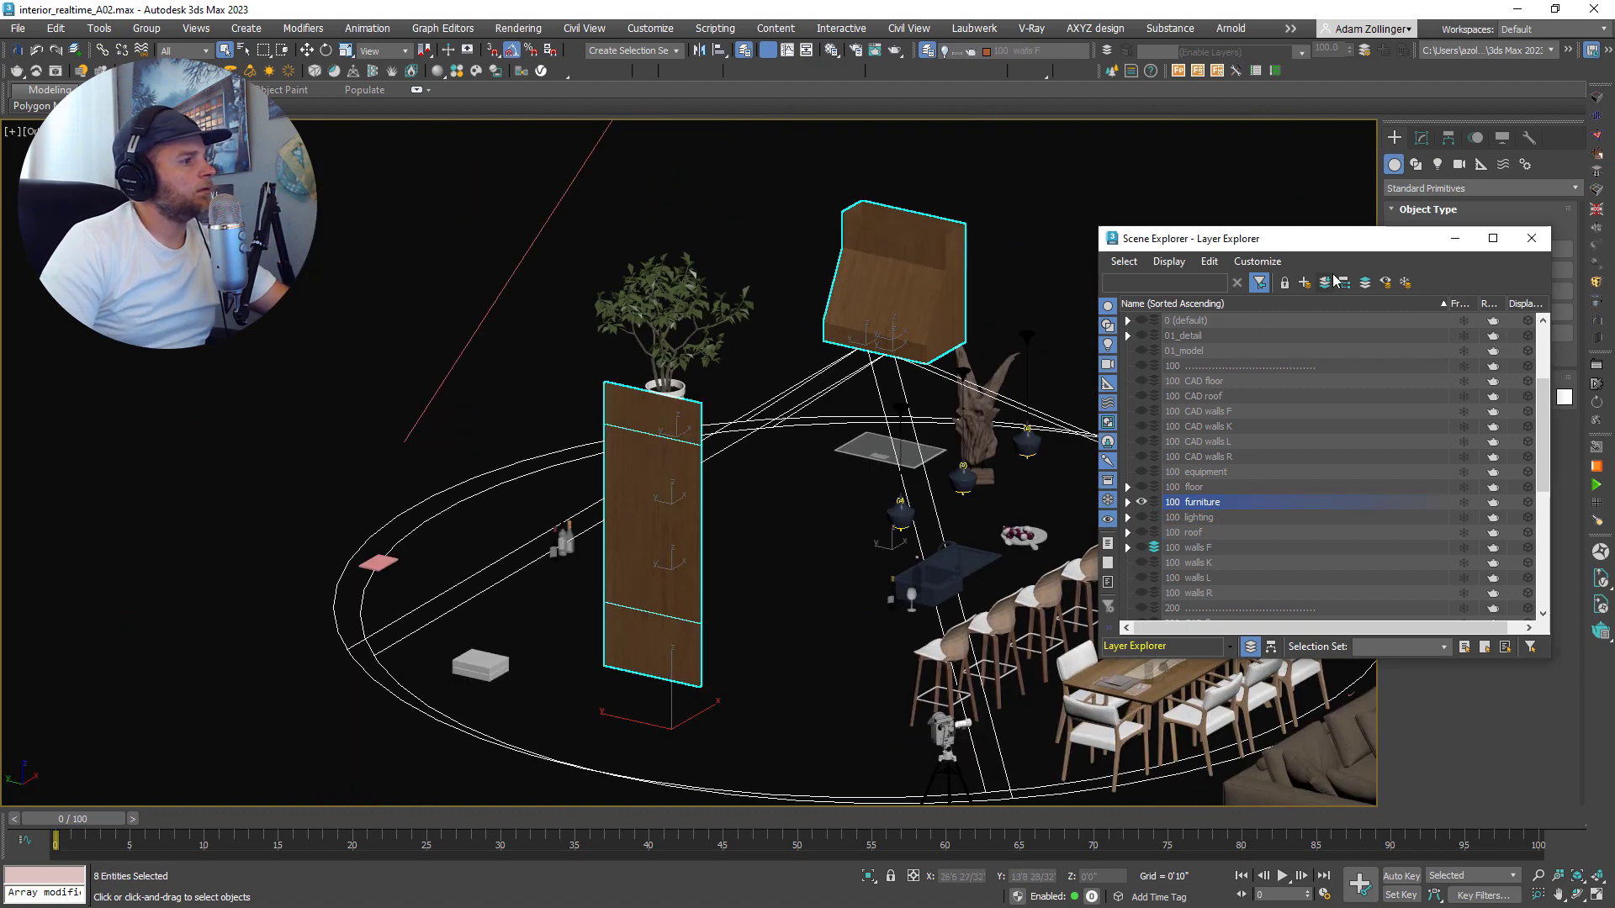
pyautogui.click(1325, 283)
pyautogui.click(1530, 238)
# - Hide the 100 furniture layer and show all the other layers
pyautogui.scroll(-7, 1093, 286)
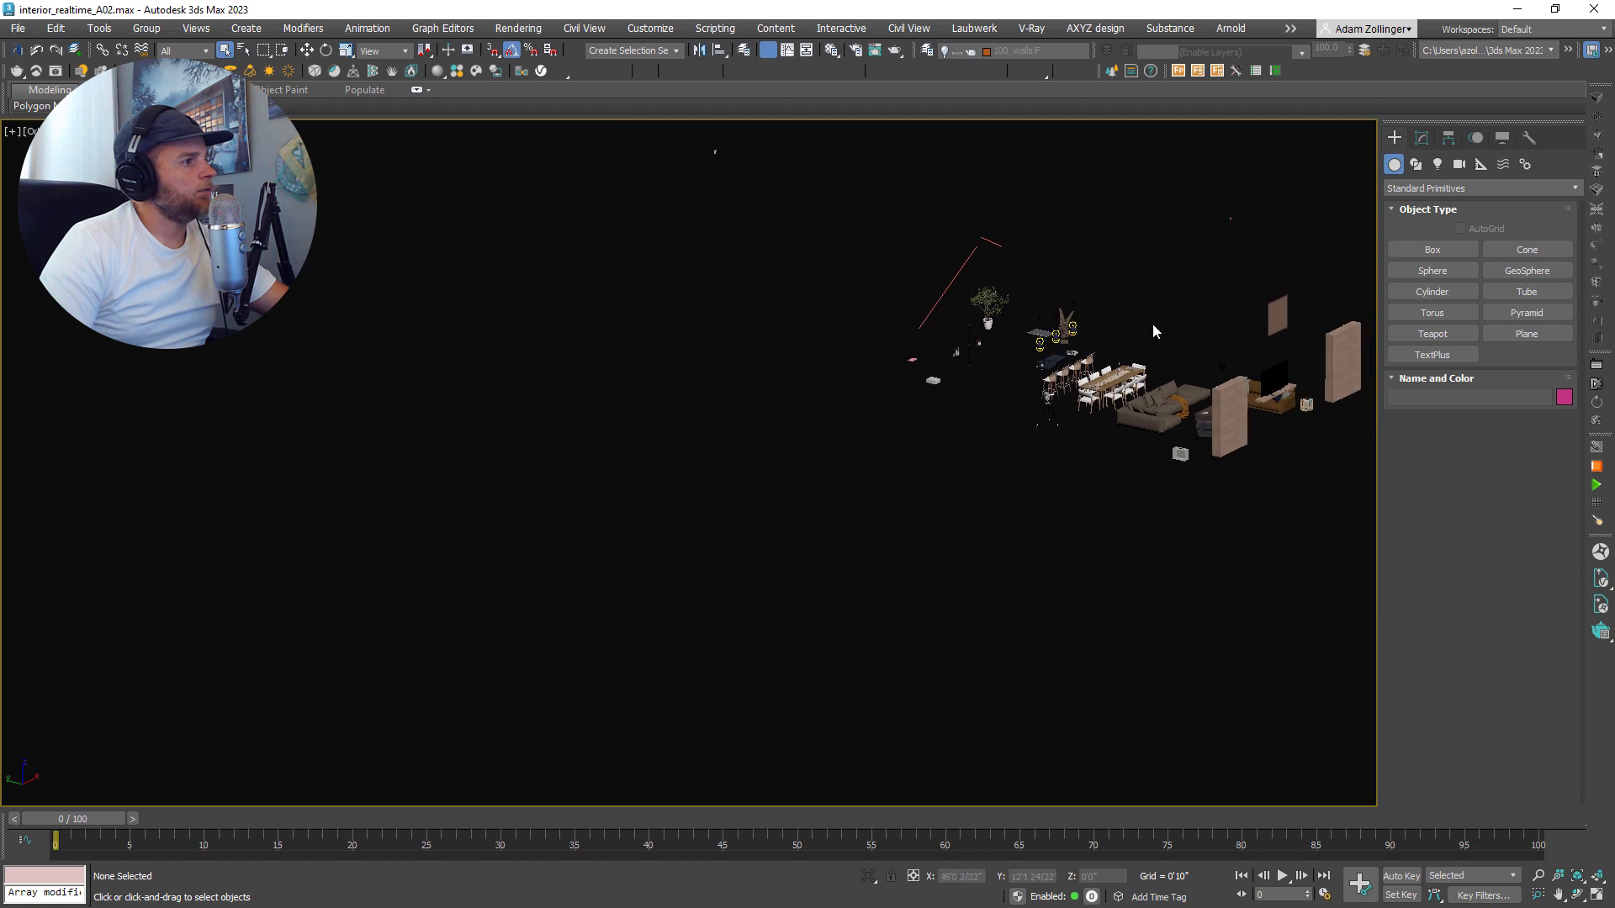
pyautogui.scroll(8, 1114, 349)
pyautogui.scroll(2, 1069, 407)
pyautogui.moveTo(1034, 468); pyautogui.dragTo(878, 344)
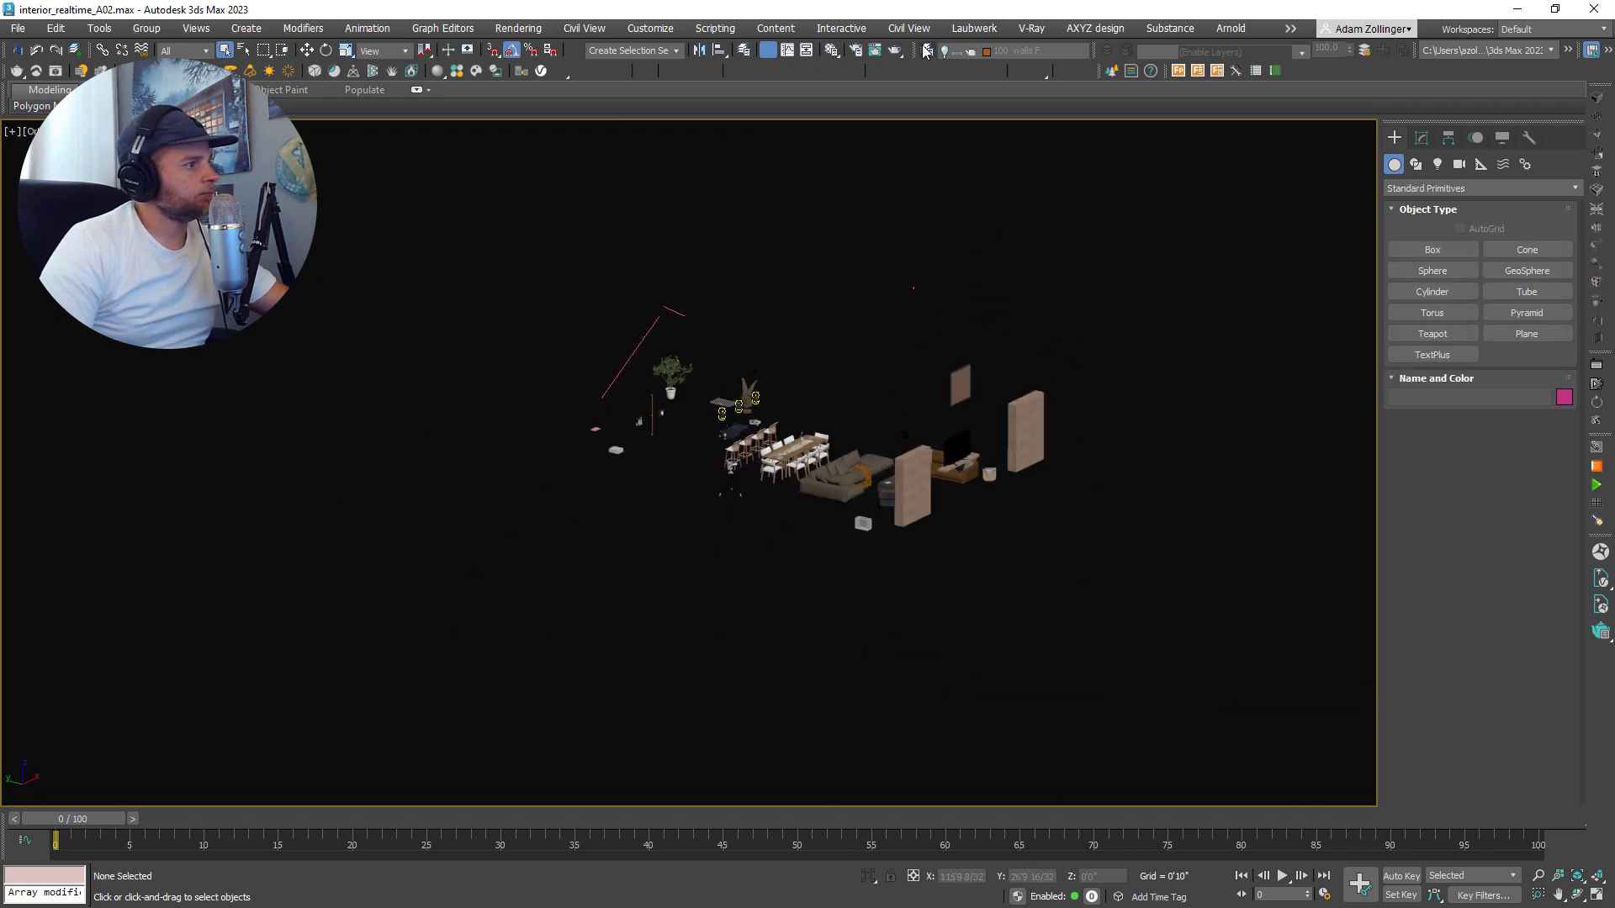
pyautogui.click(926, 51)
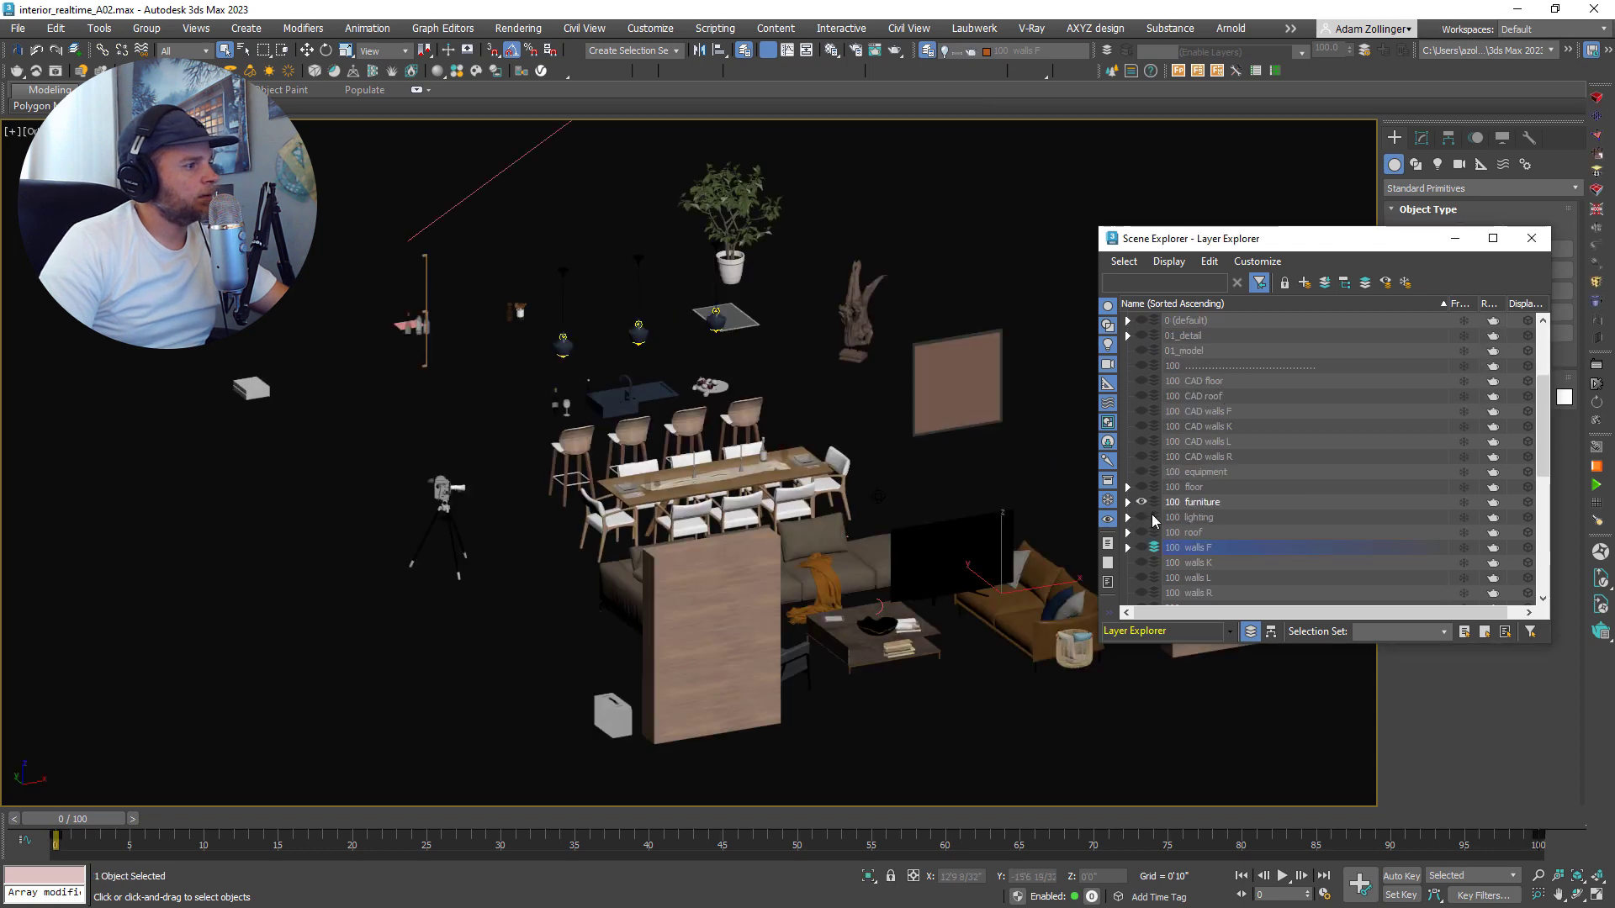
pyautogui.click(1141, 501)
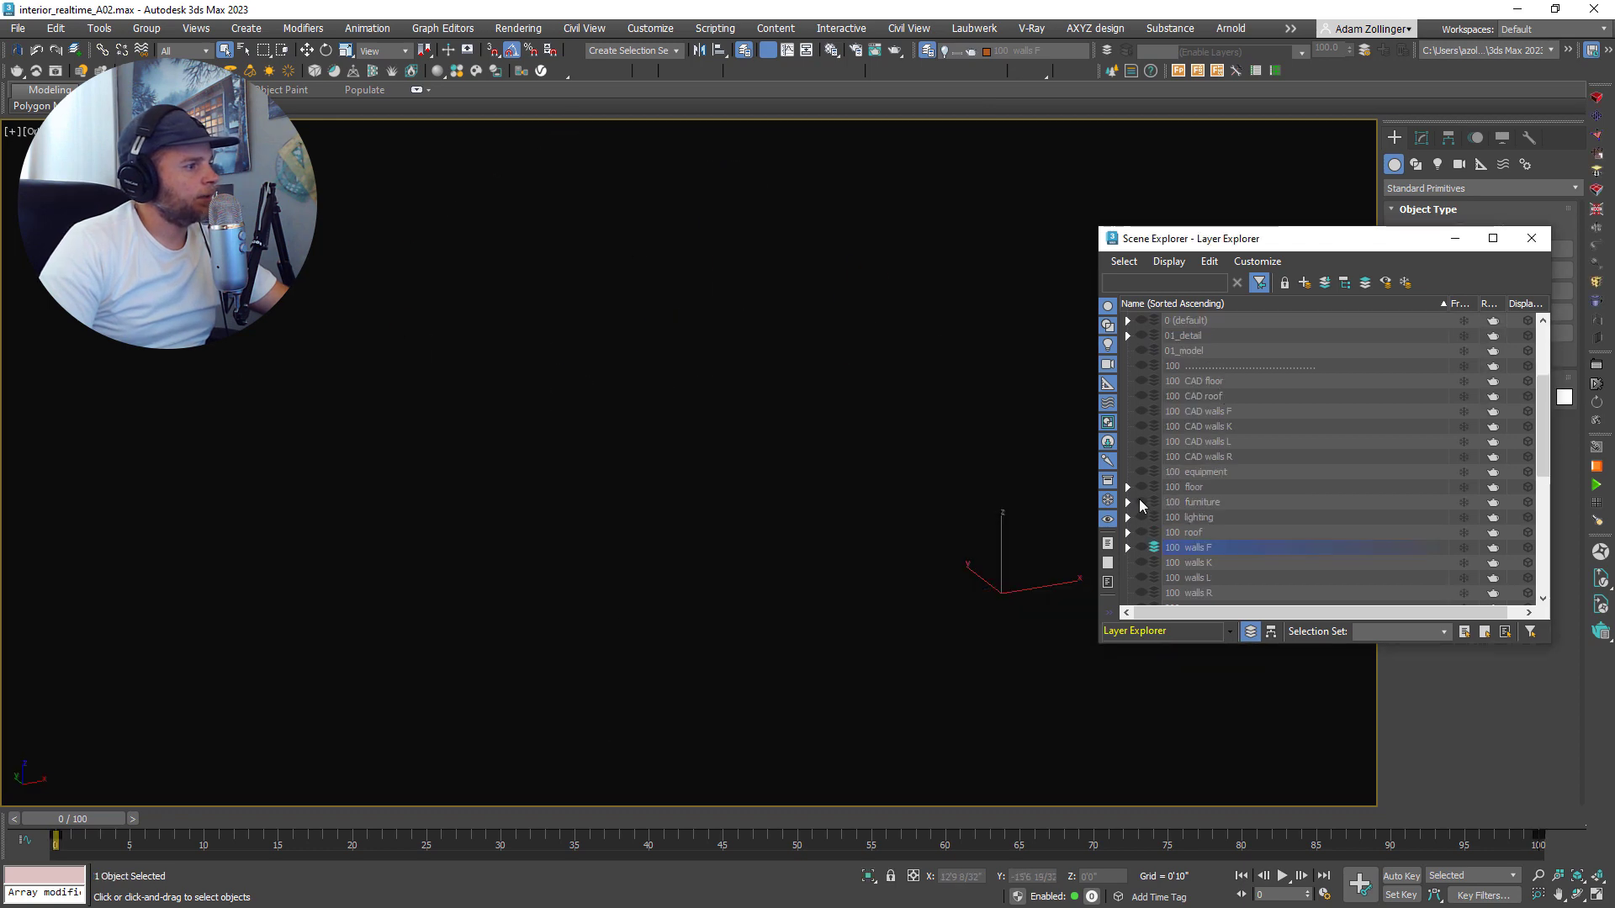
pyautogui.click(1385, 282)
# - Switch the viewport to wireframe display and save the scene as the new version interior_realtime_A03.max
pyautogui.scroll(-4, 821, 513)
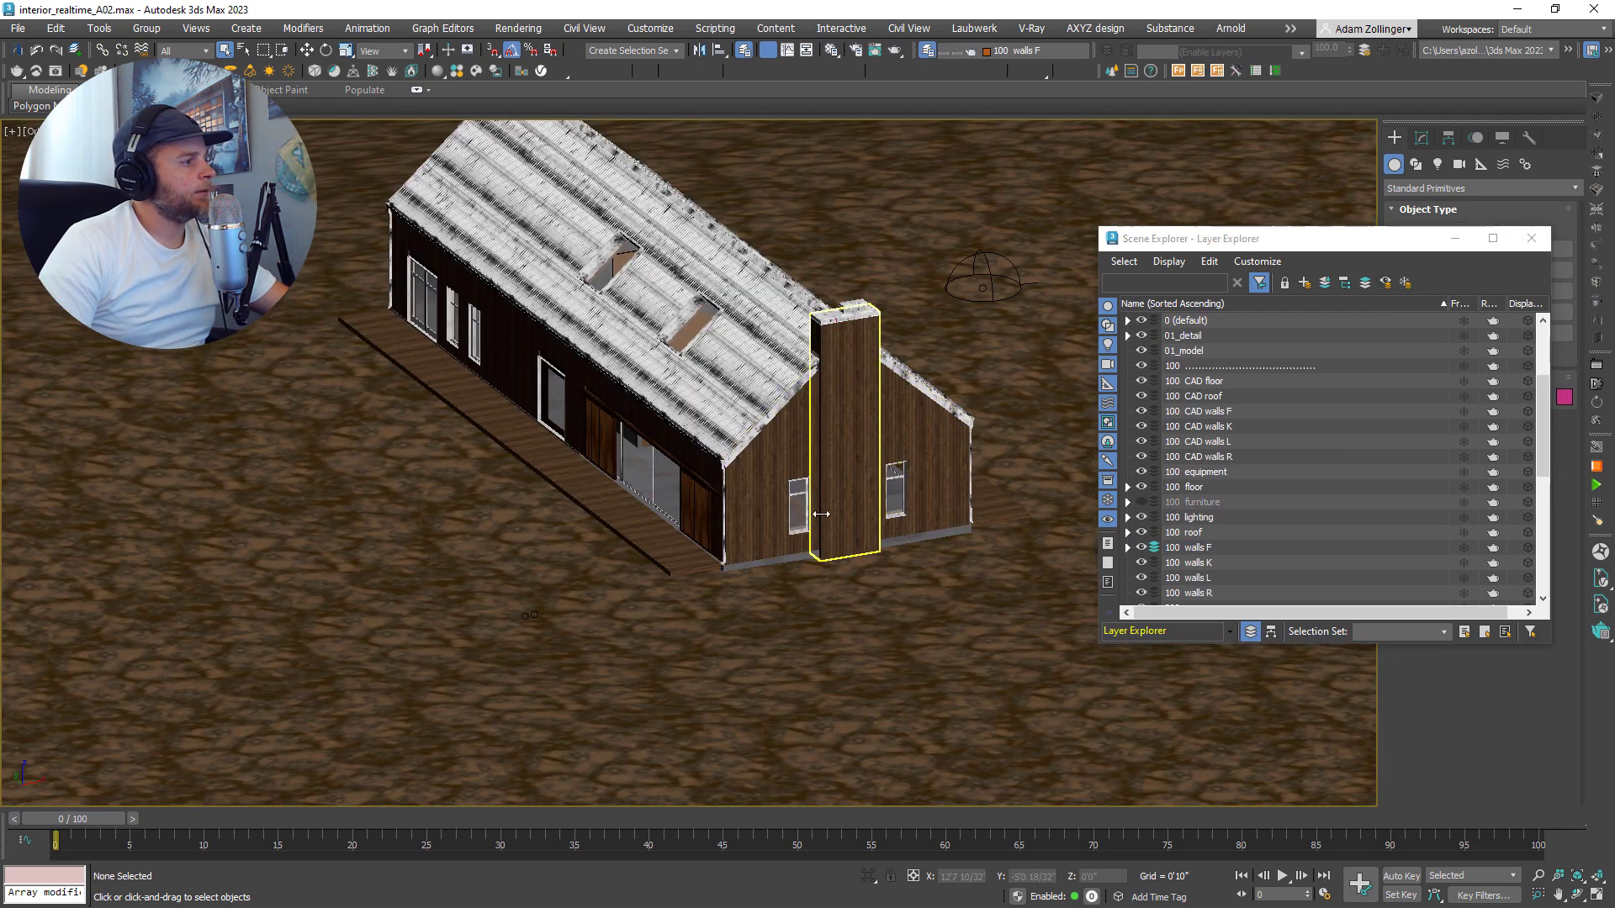
pyautogui.scroll(-7, 793, 547)
pyautogui.moveTo(820, 514); pyautogui.dragTo(878, 547, button='middle')
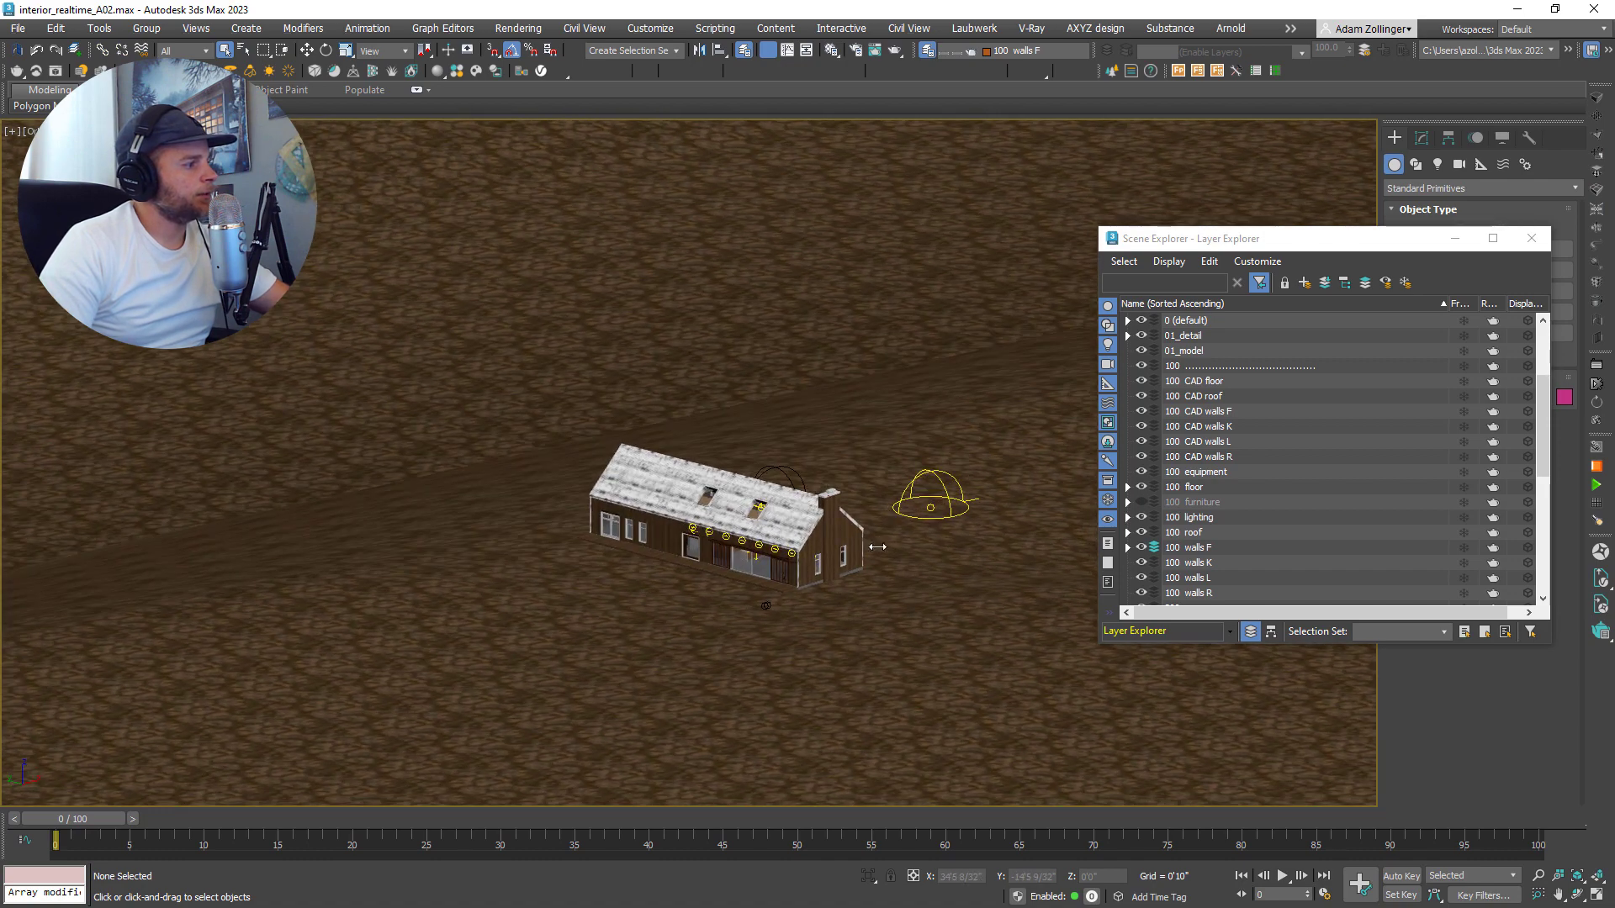
pyautogui.press('F3')
pyautogui.click(26, 32)
pyautogui.click(27, 34)
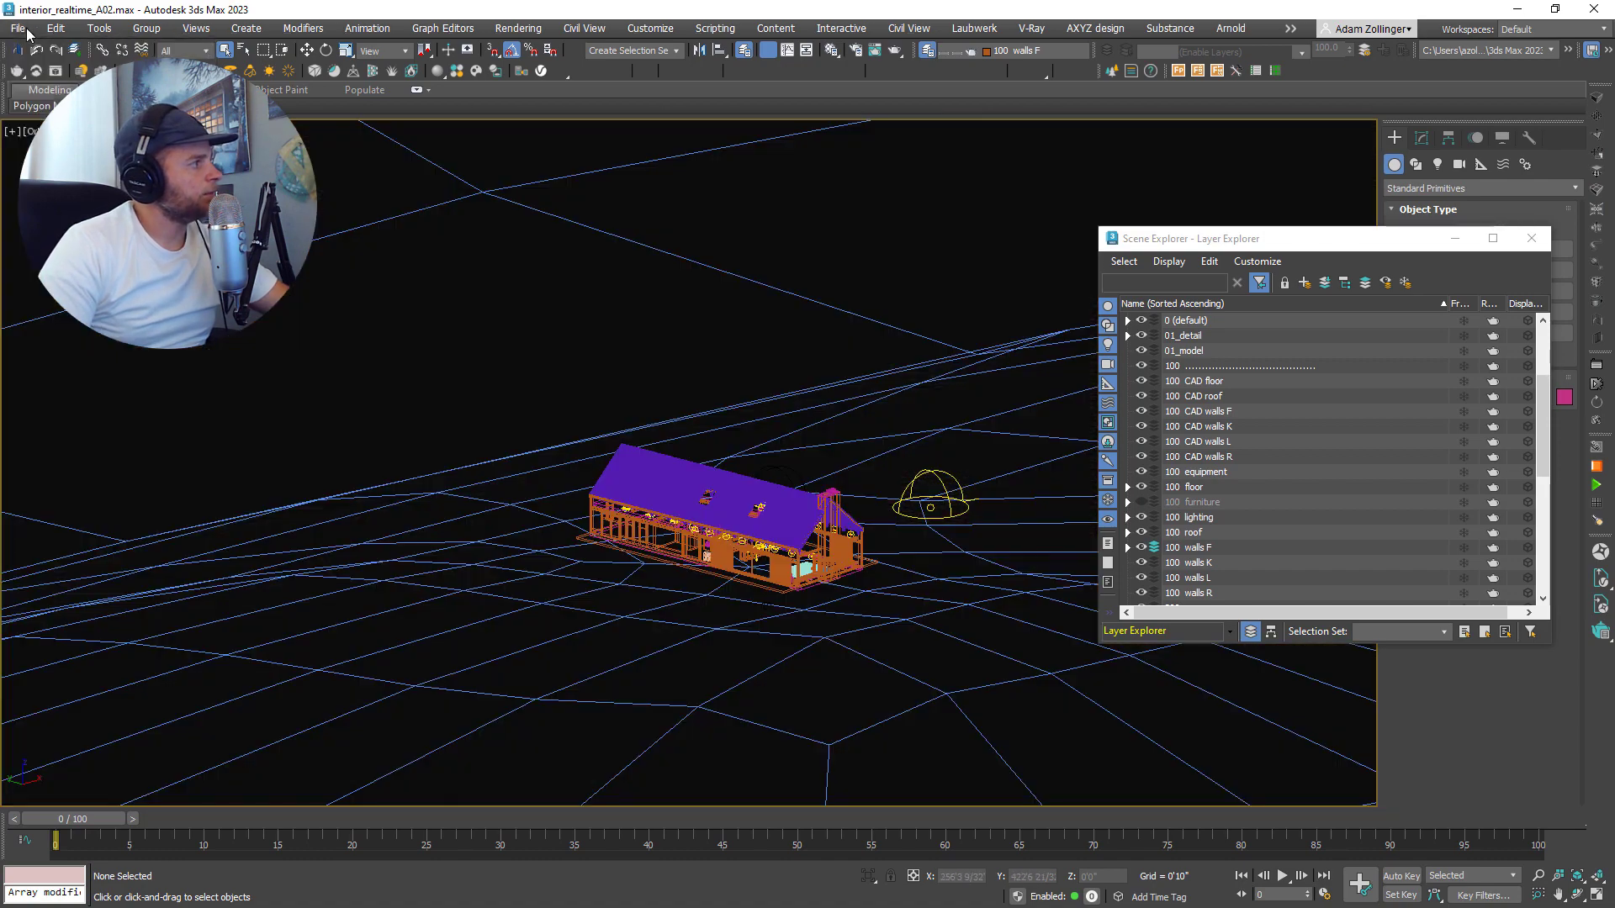
pyautogui.hotkey('ctrl', 's')
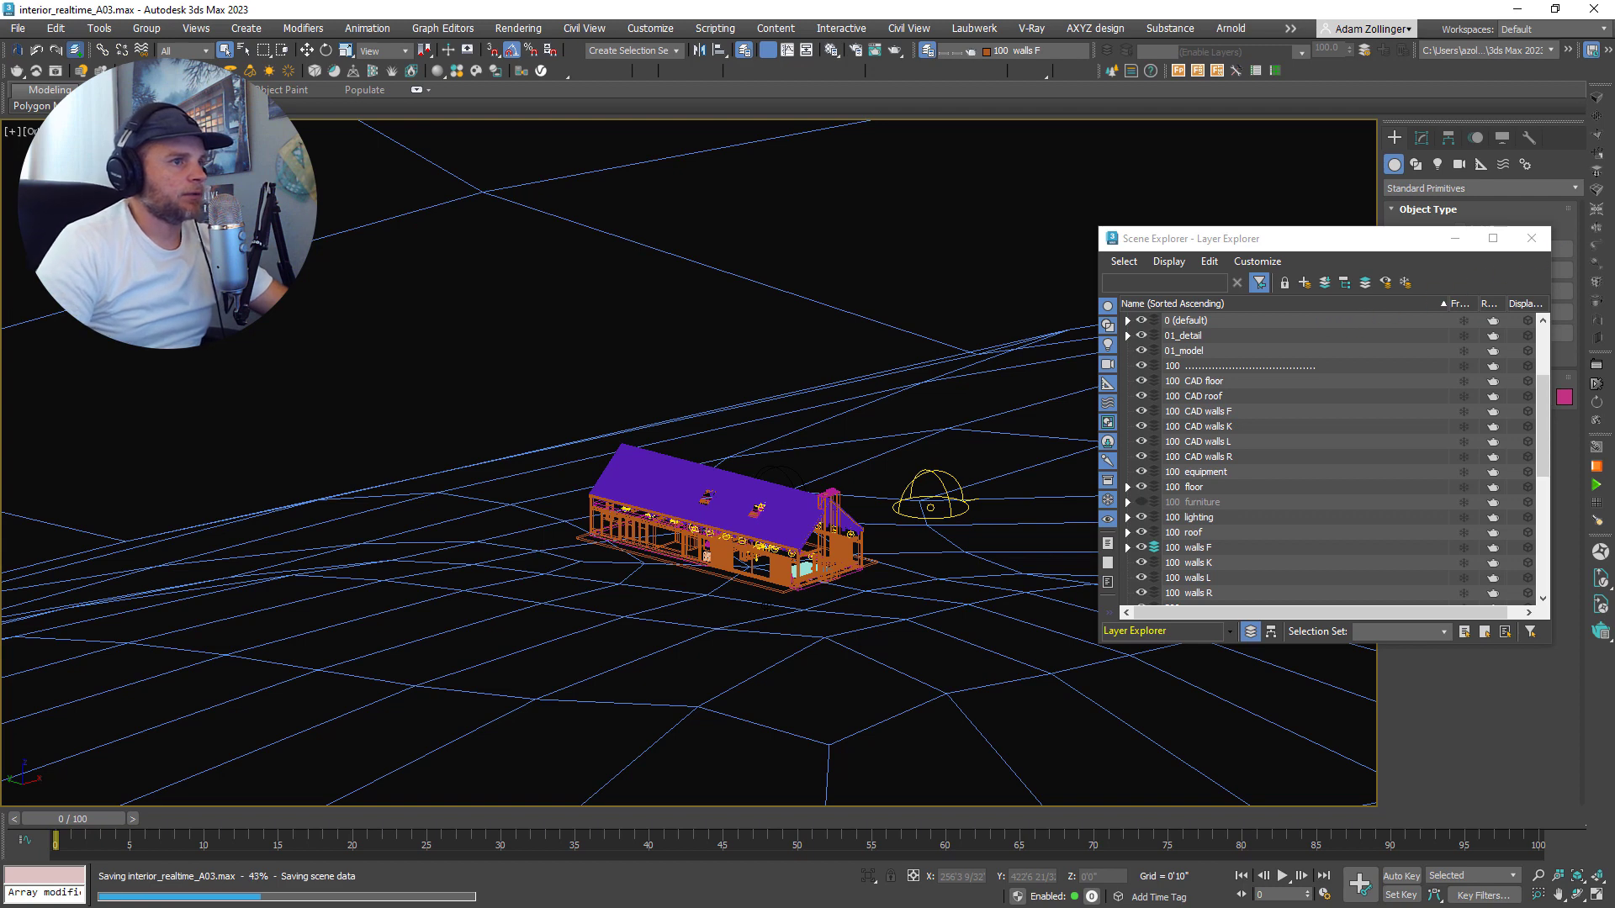
# - Export the scene in Unreal Datasmith format, replacing the existing test_interior_1.udatasmith file
pyautogui.click(17, 28)
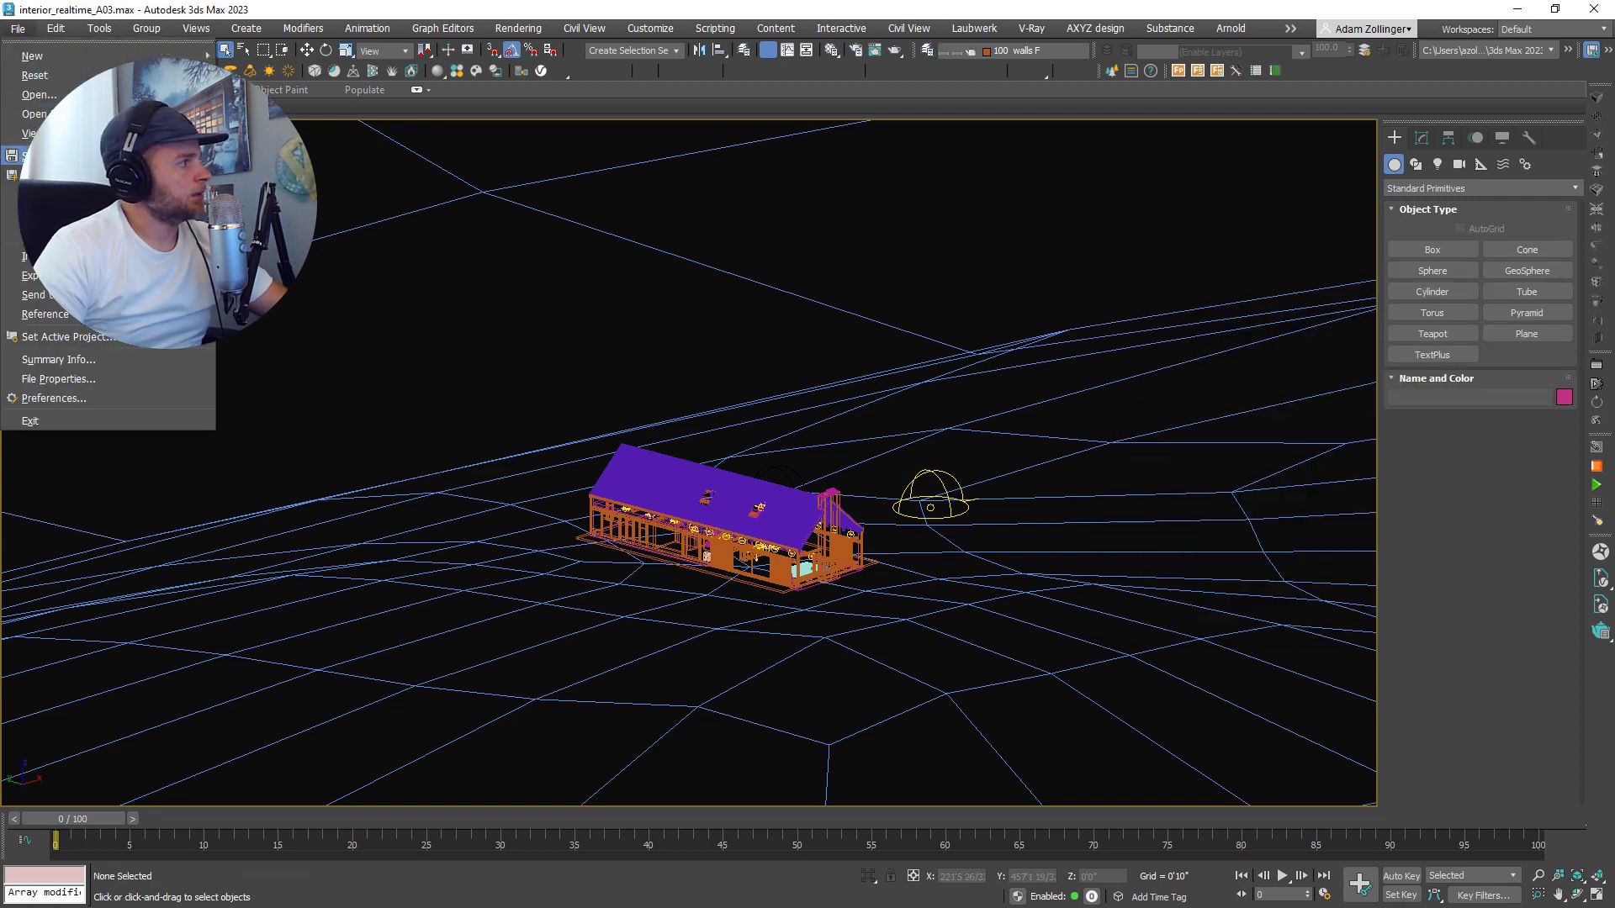
pyautogui.moveTo(168, 276)
pyautogui.click(303, 274)
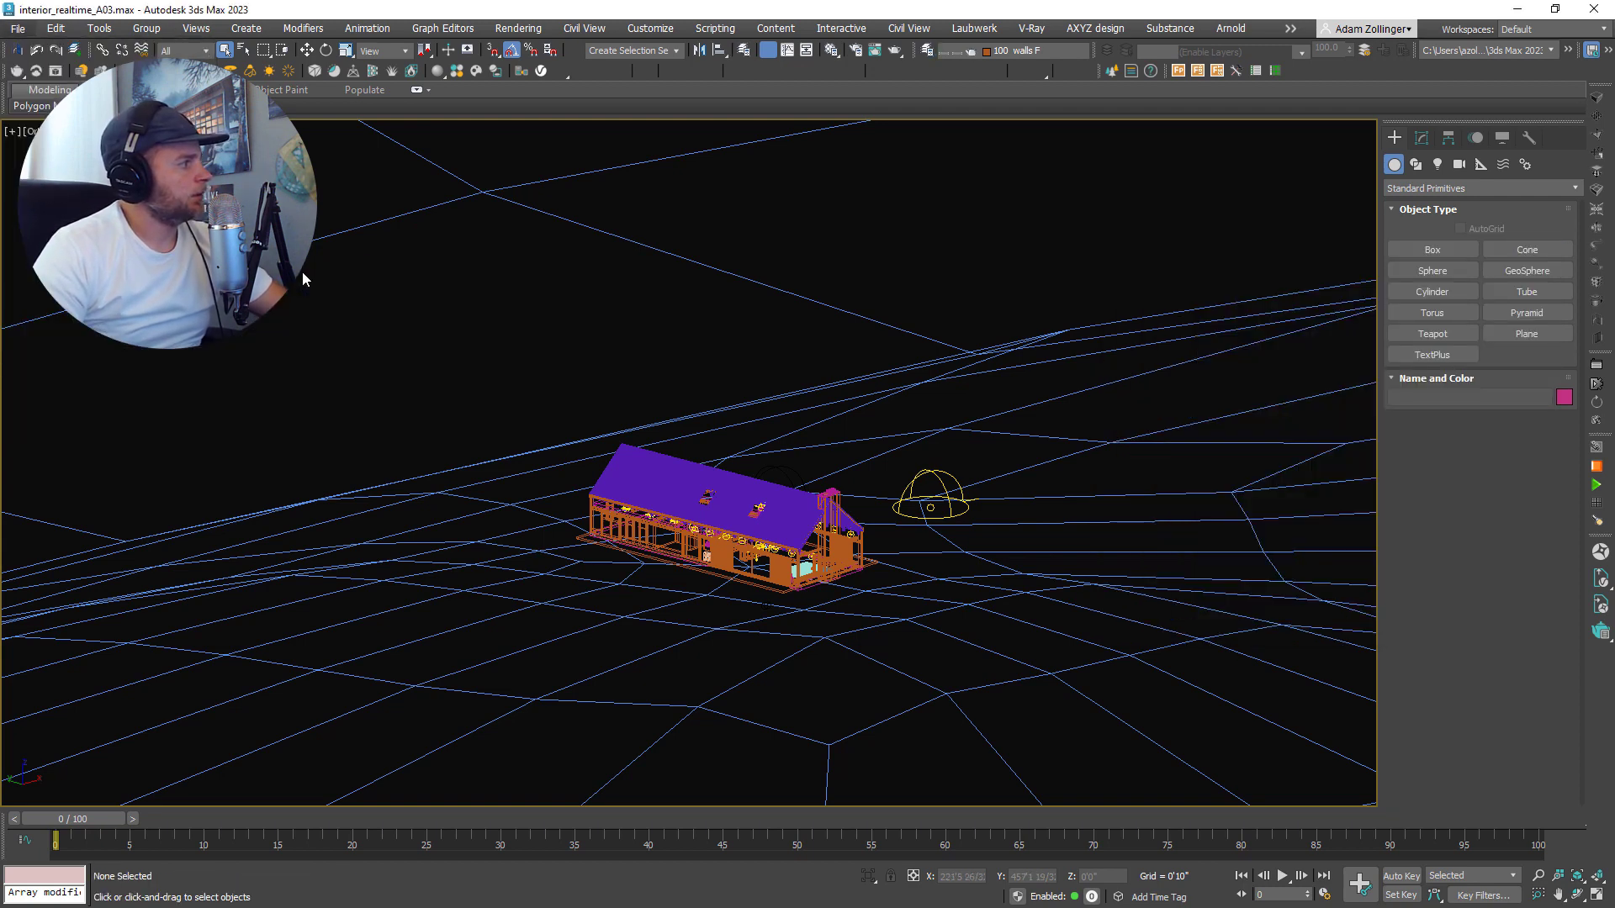
pyautogui.click(397, 799)
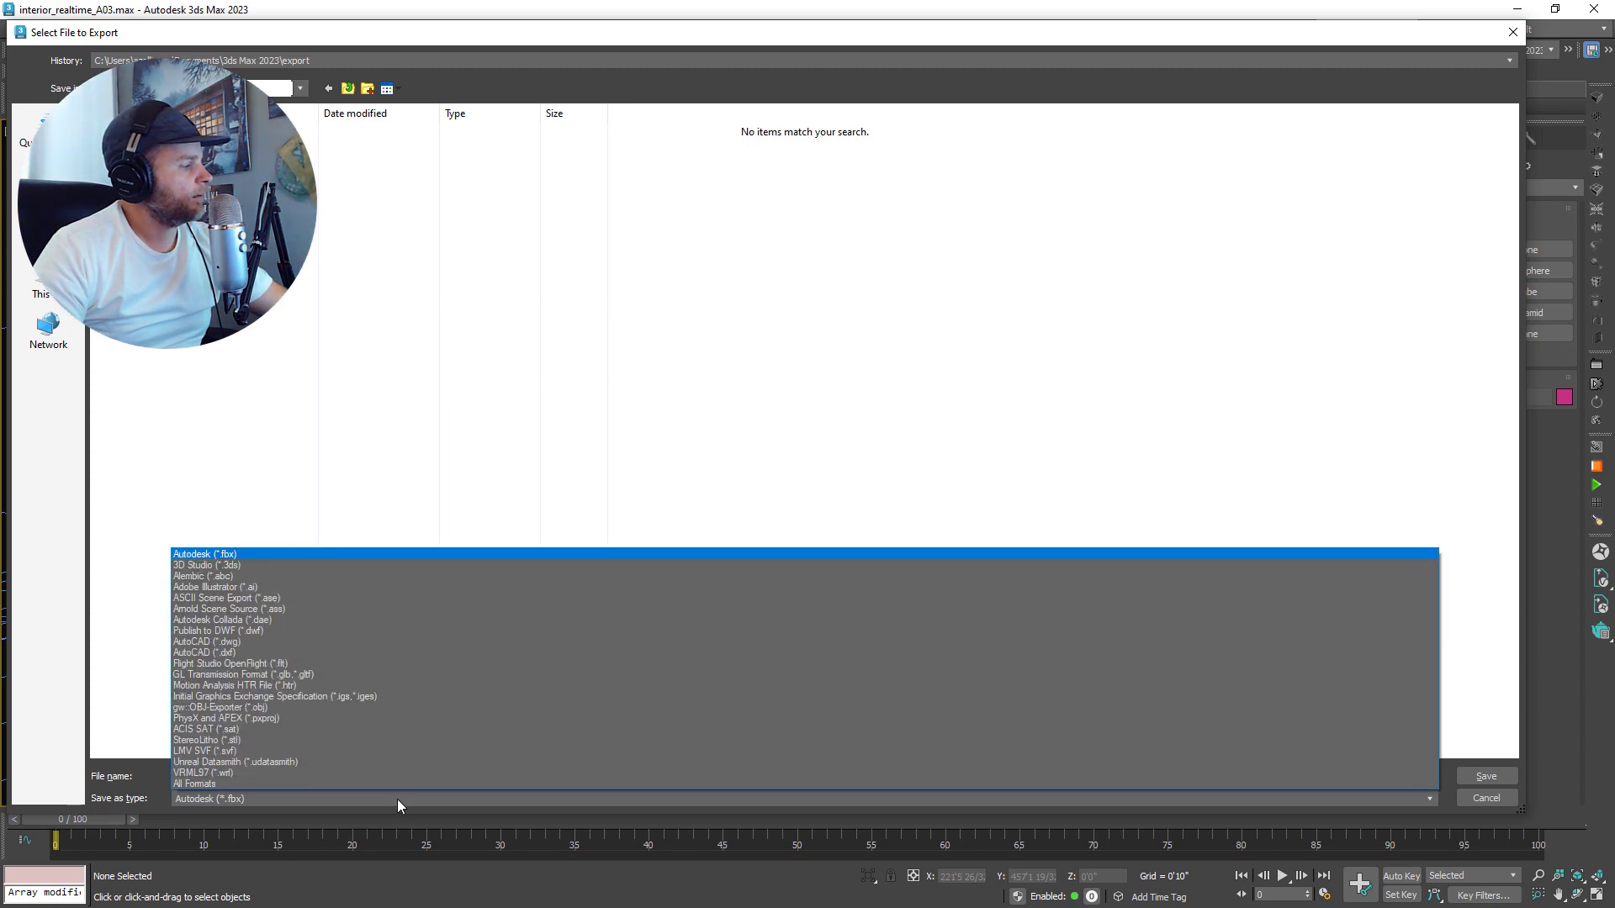
pyautogui.click(279, 761)
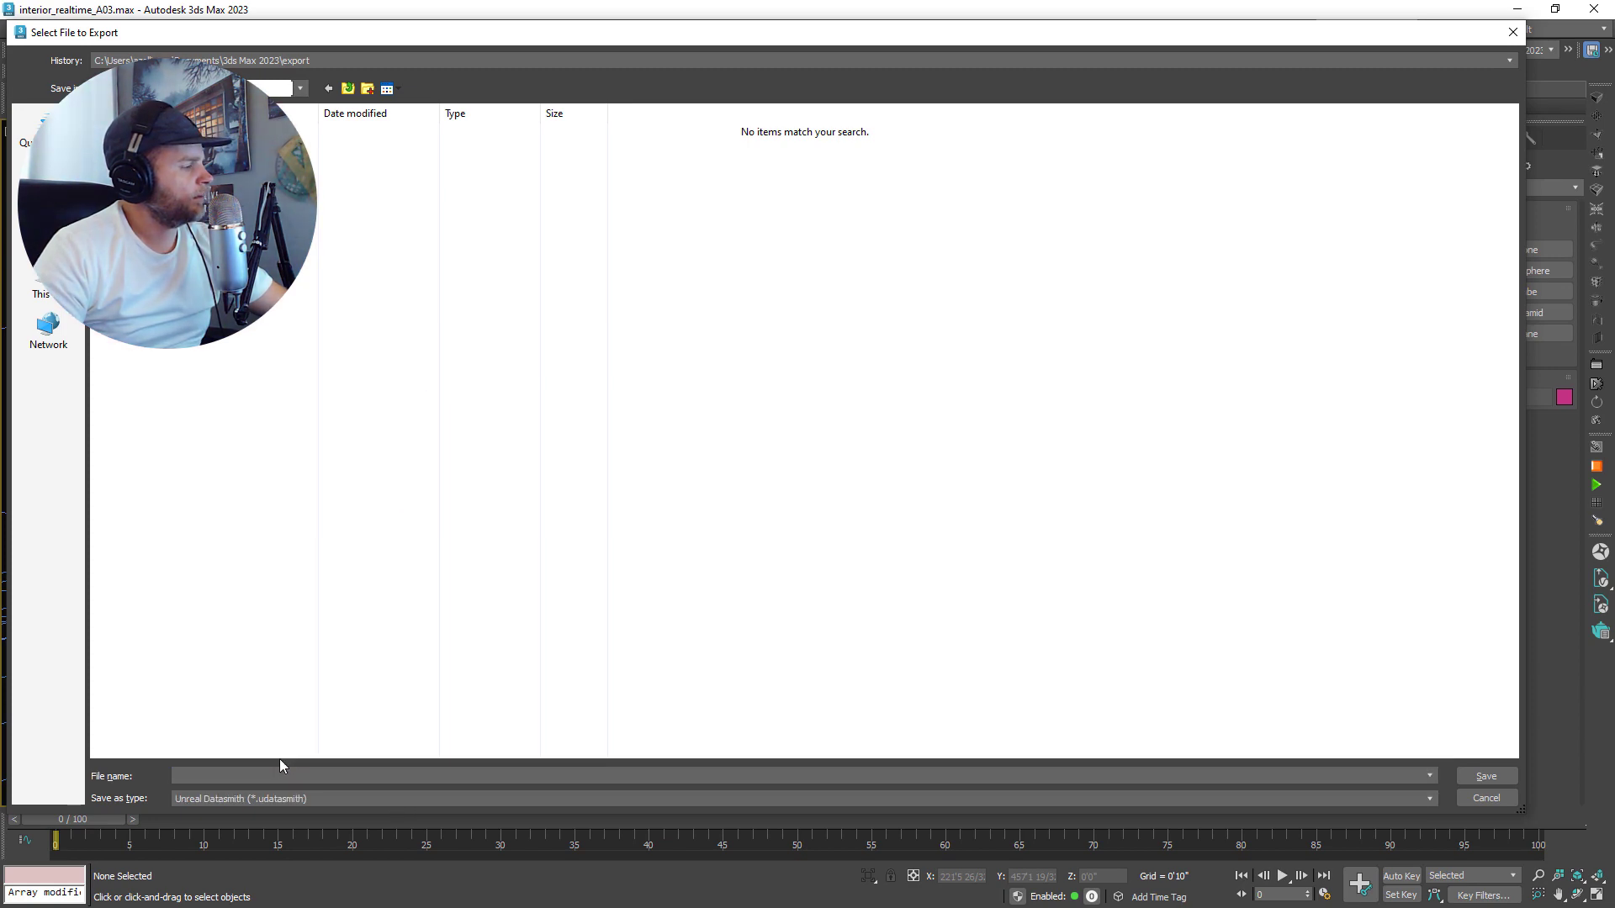
pyautogui.click(1485, 776)
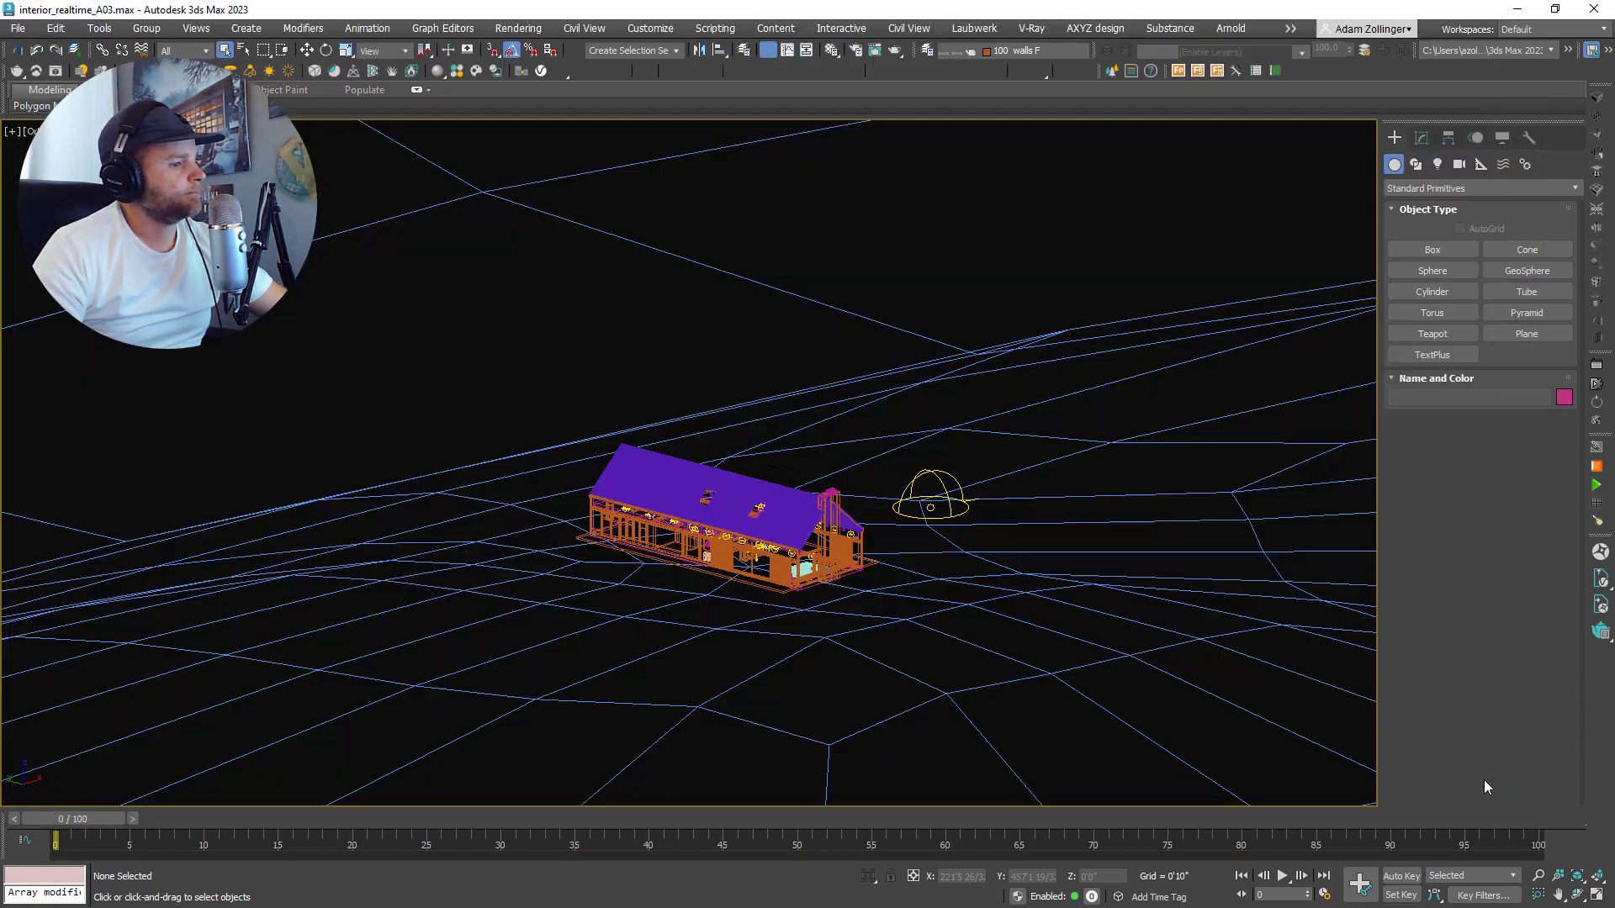
pyautogui.click(919, 485)
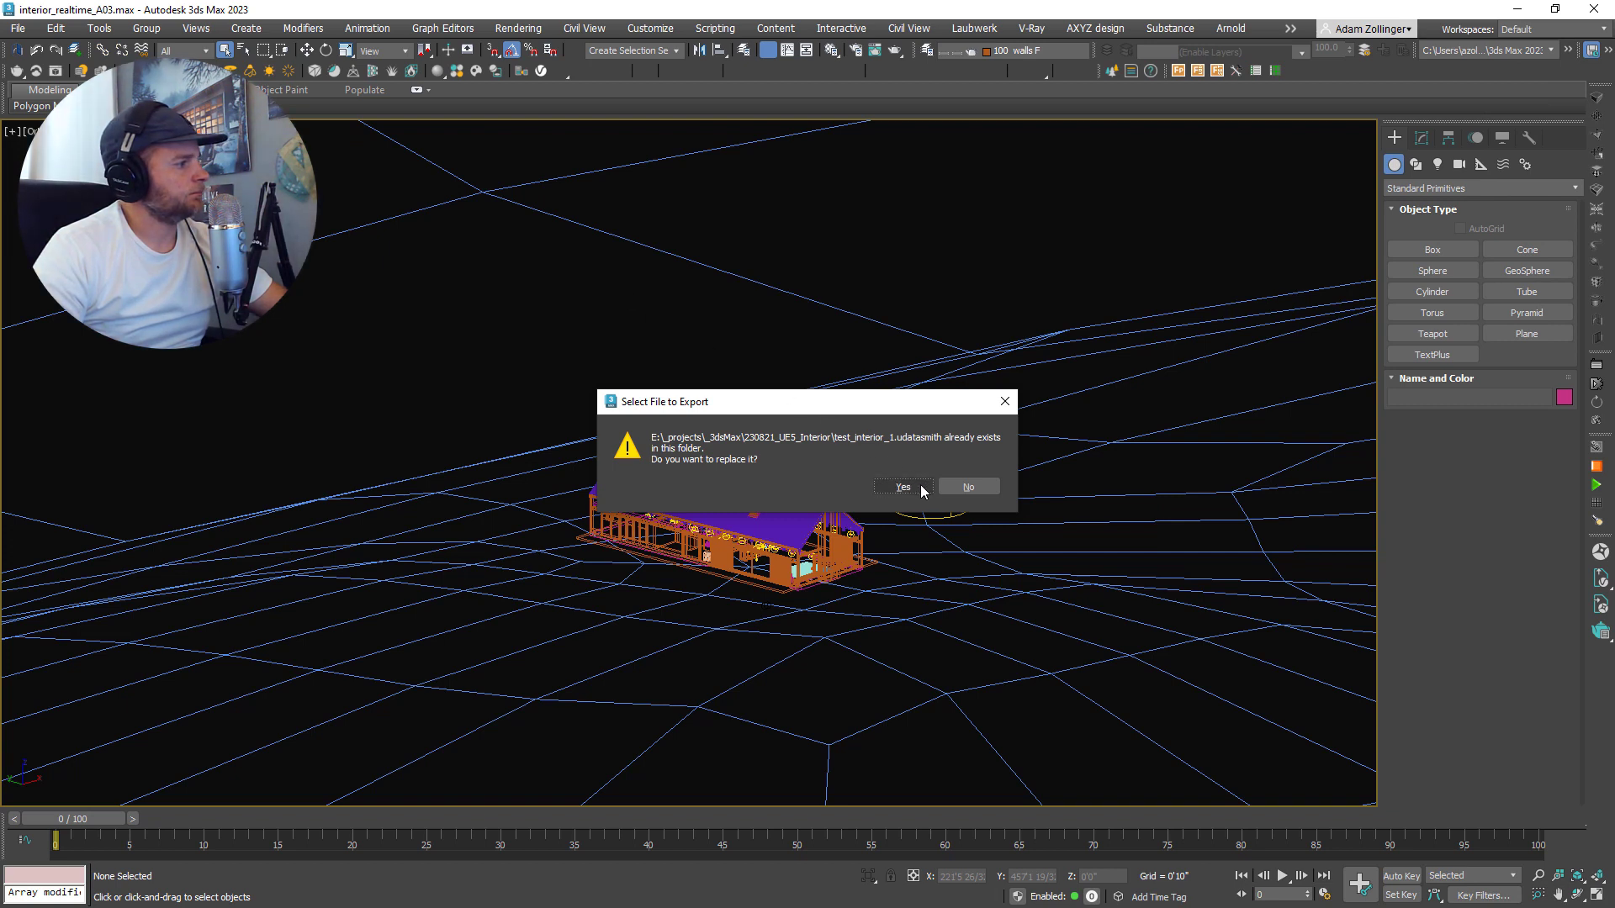
pyautogui.click(744, 521)
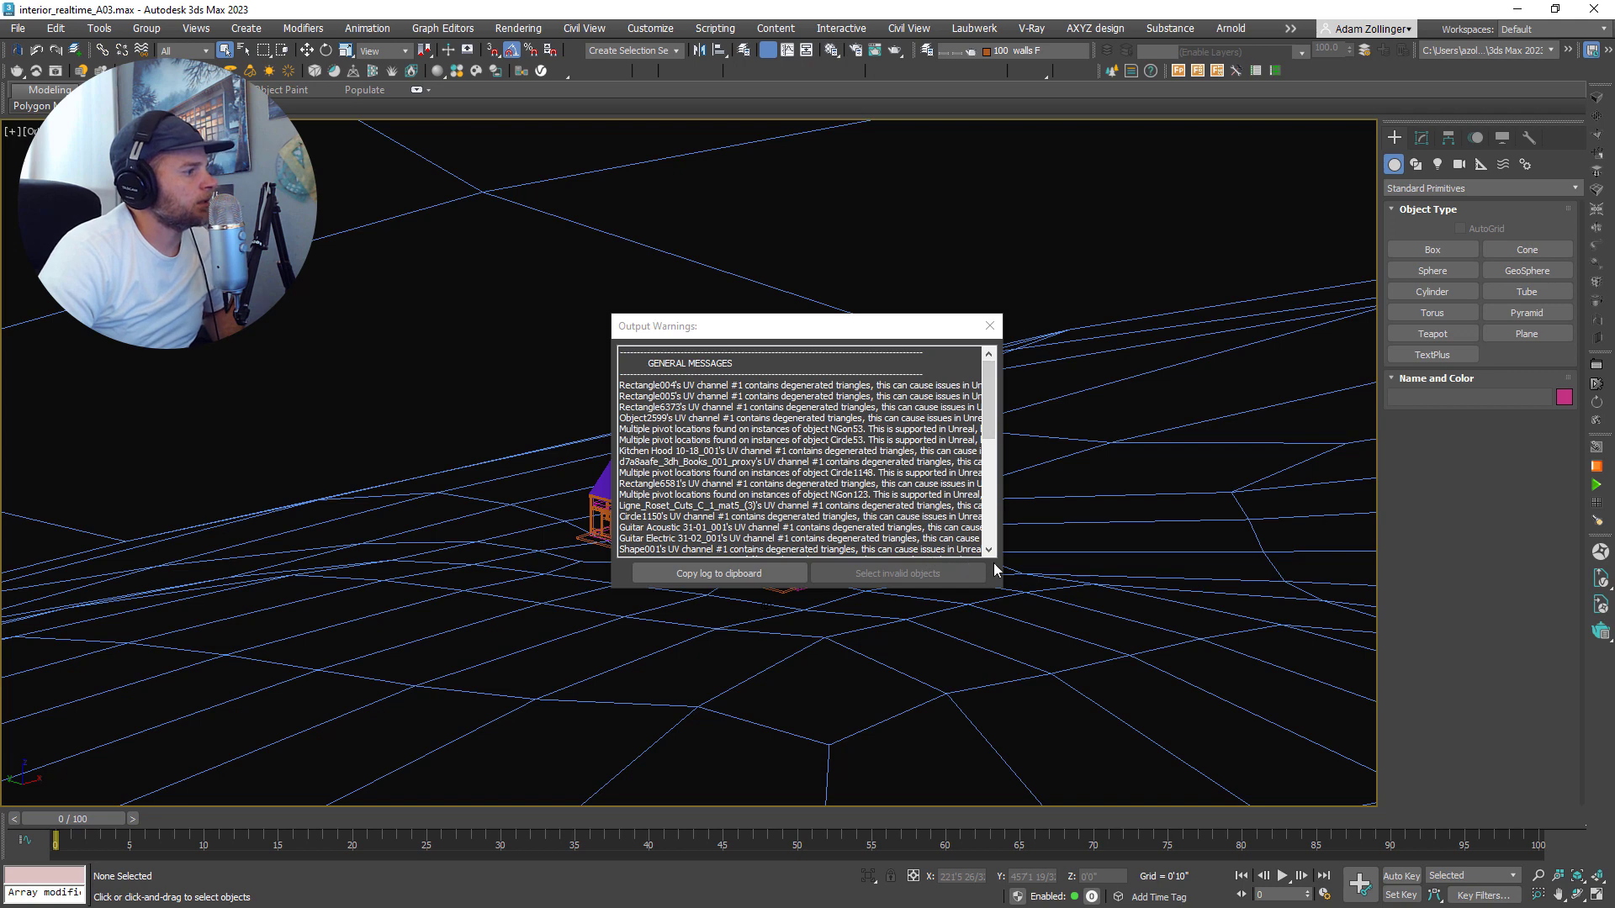
# - Widen the export warnings log, review its messages about UV channels, pivots and texture maps, and close it
pyautogui.moveTo(1006, 567); pyautogui.dragTo(1300, 569)
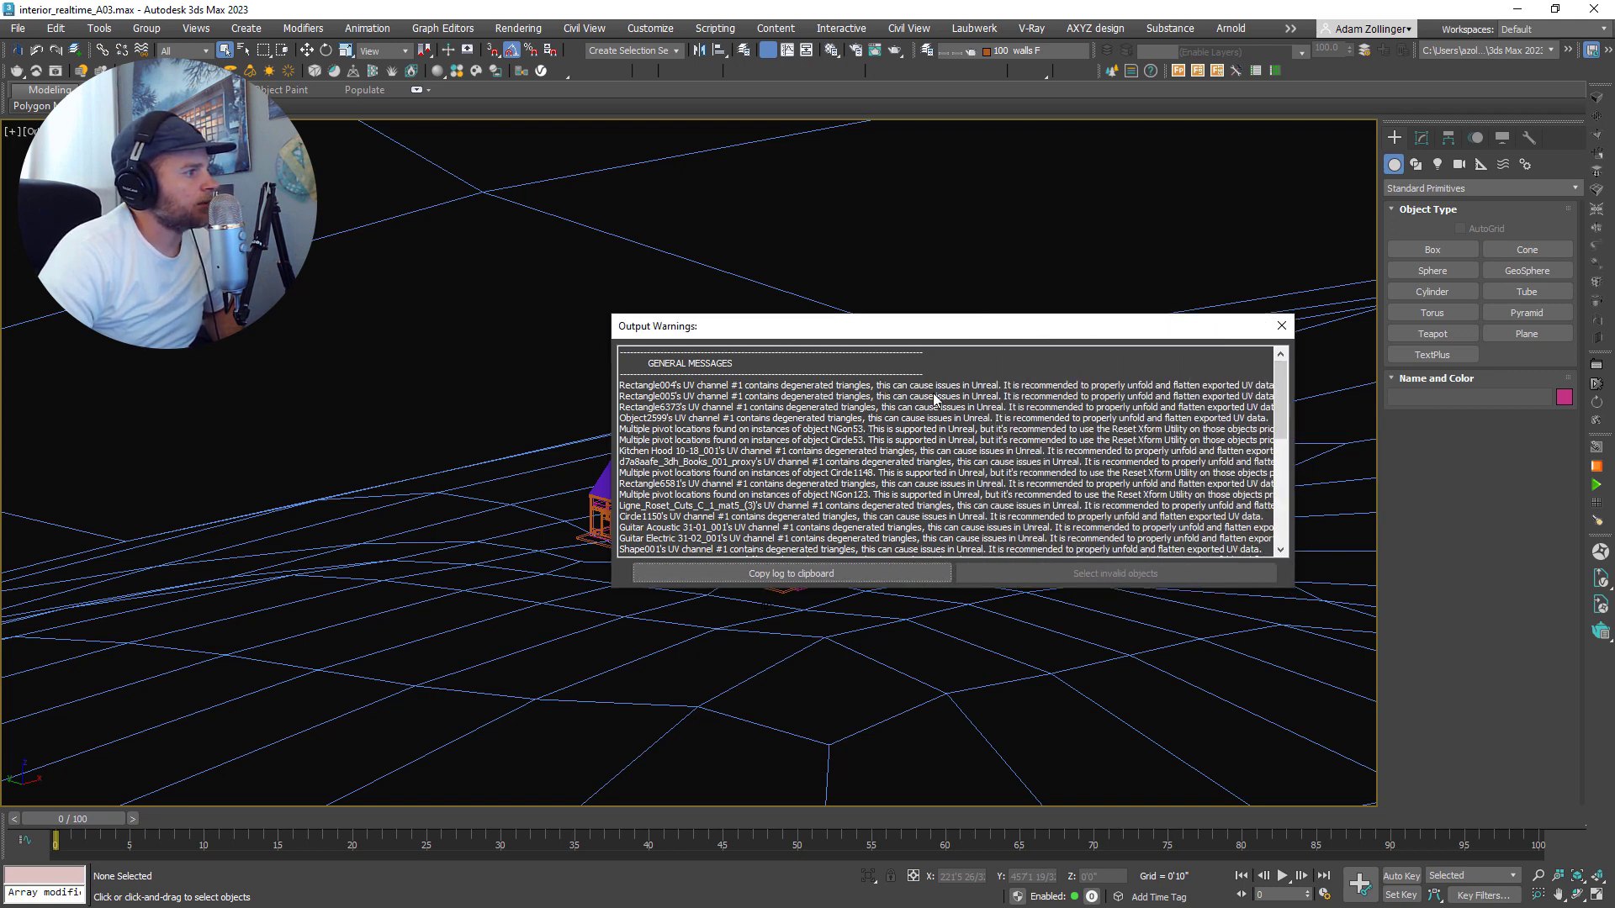
pyautogui.moveTo(1282, 399); pyautogui.dragTo(1283, 445)
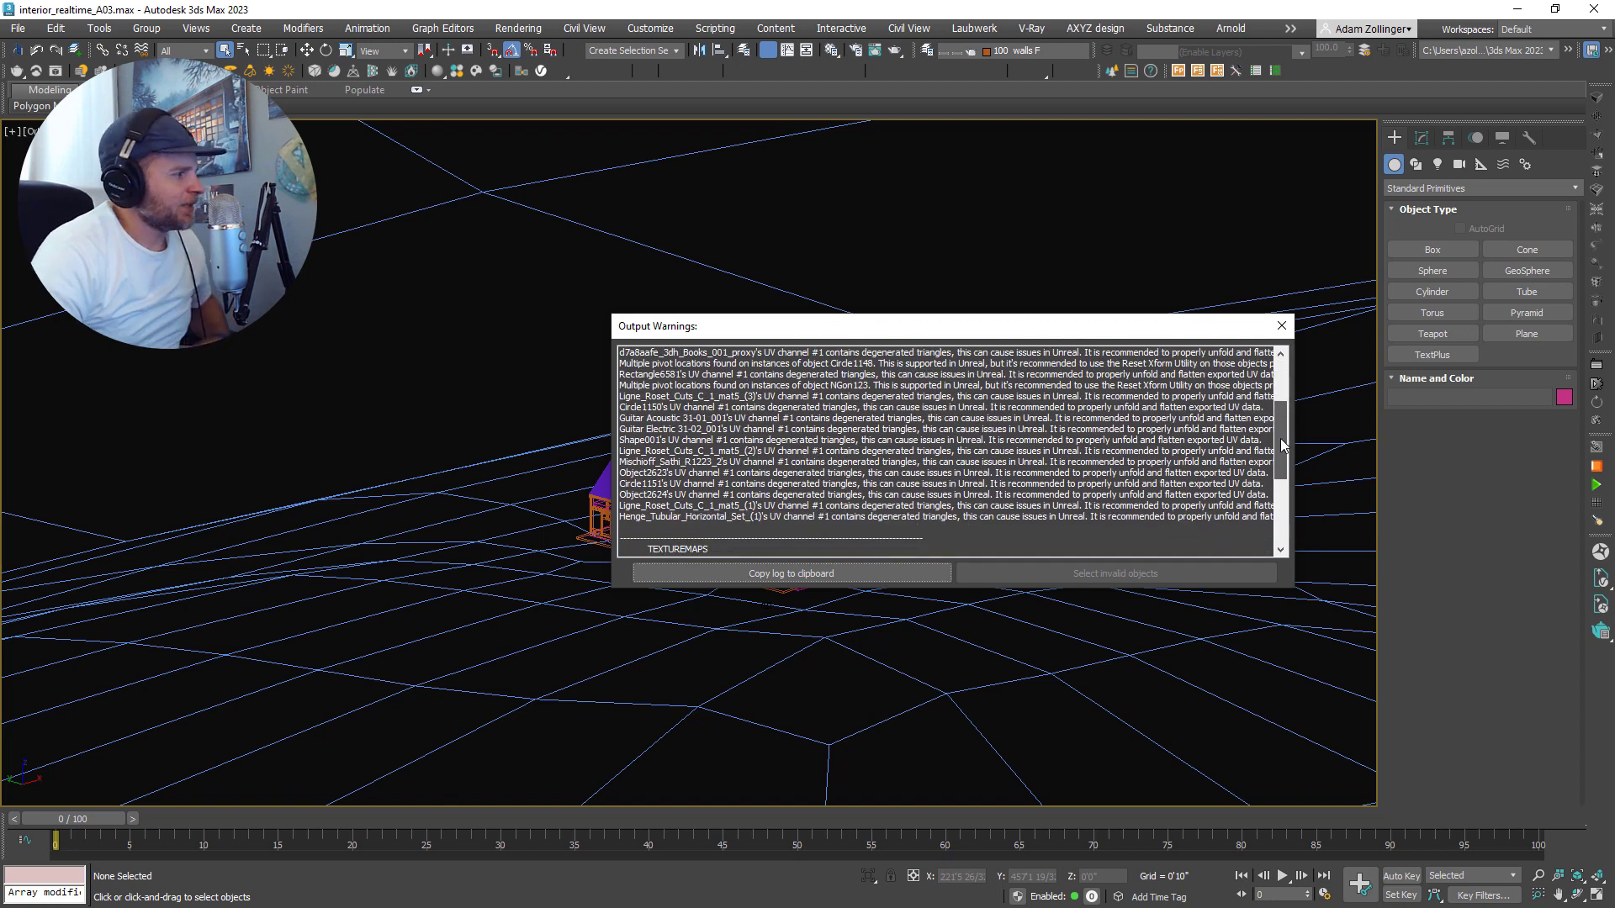
pyautogui.moveTo(1282, 445); pyautogui.dragTo(1278, 402)
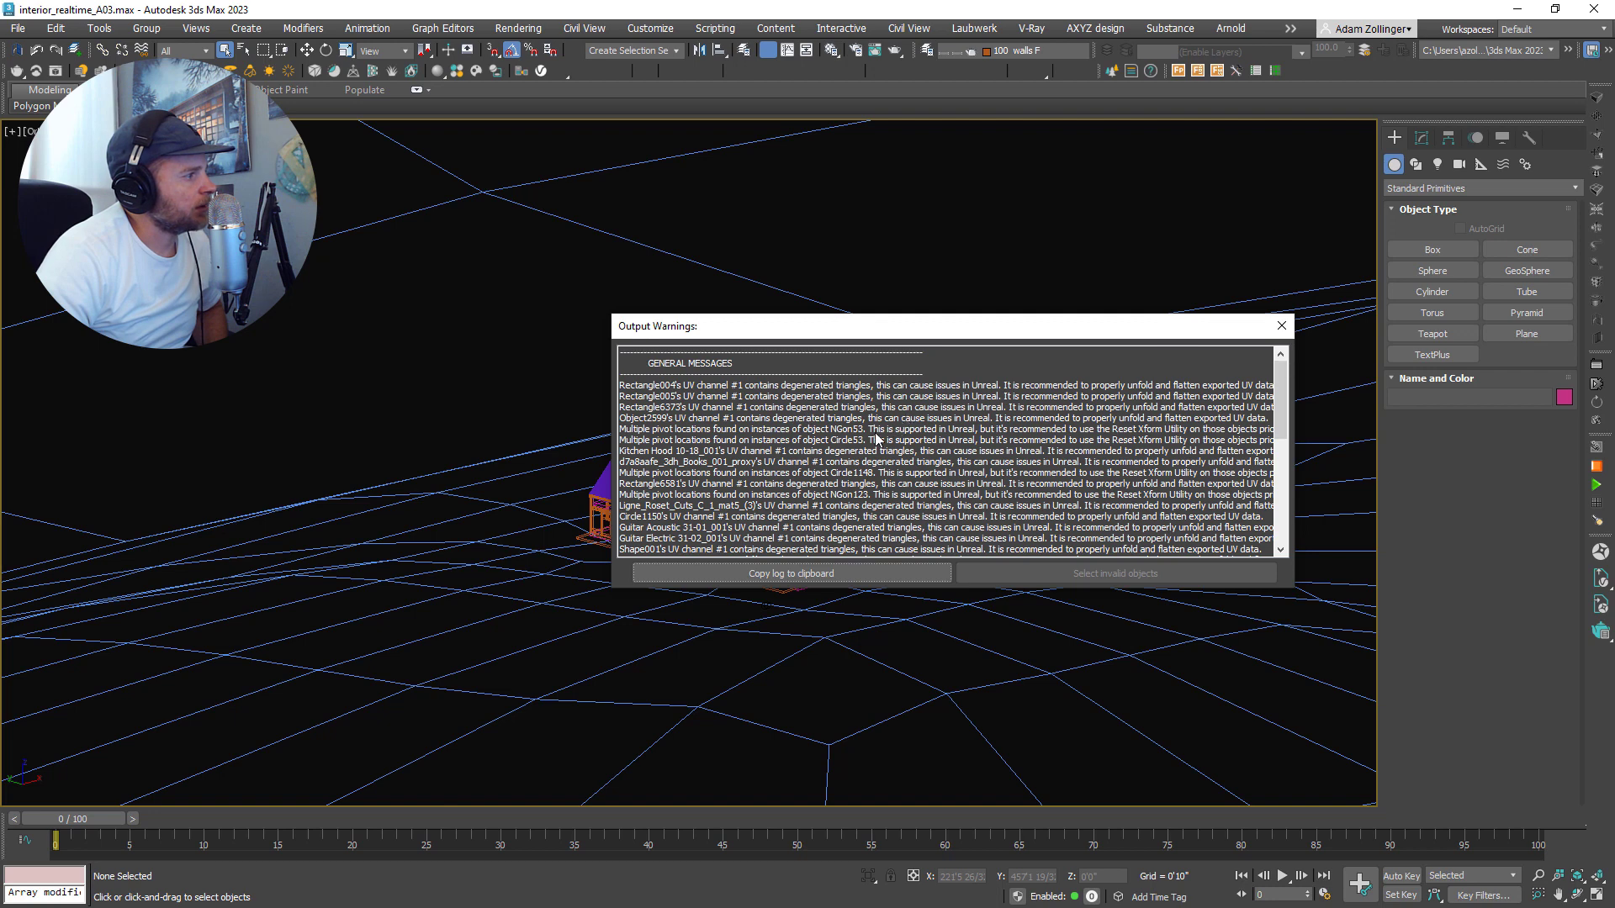
pyautogui.scroll(-3, 851, 454)
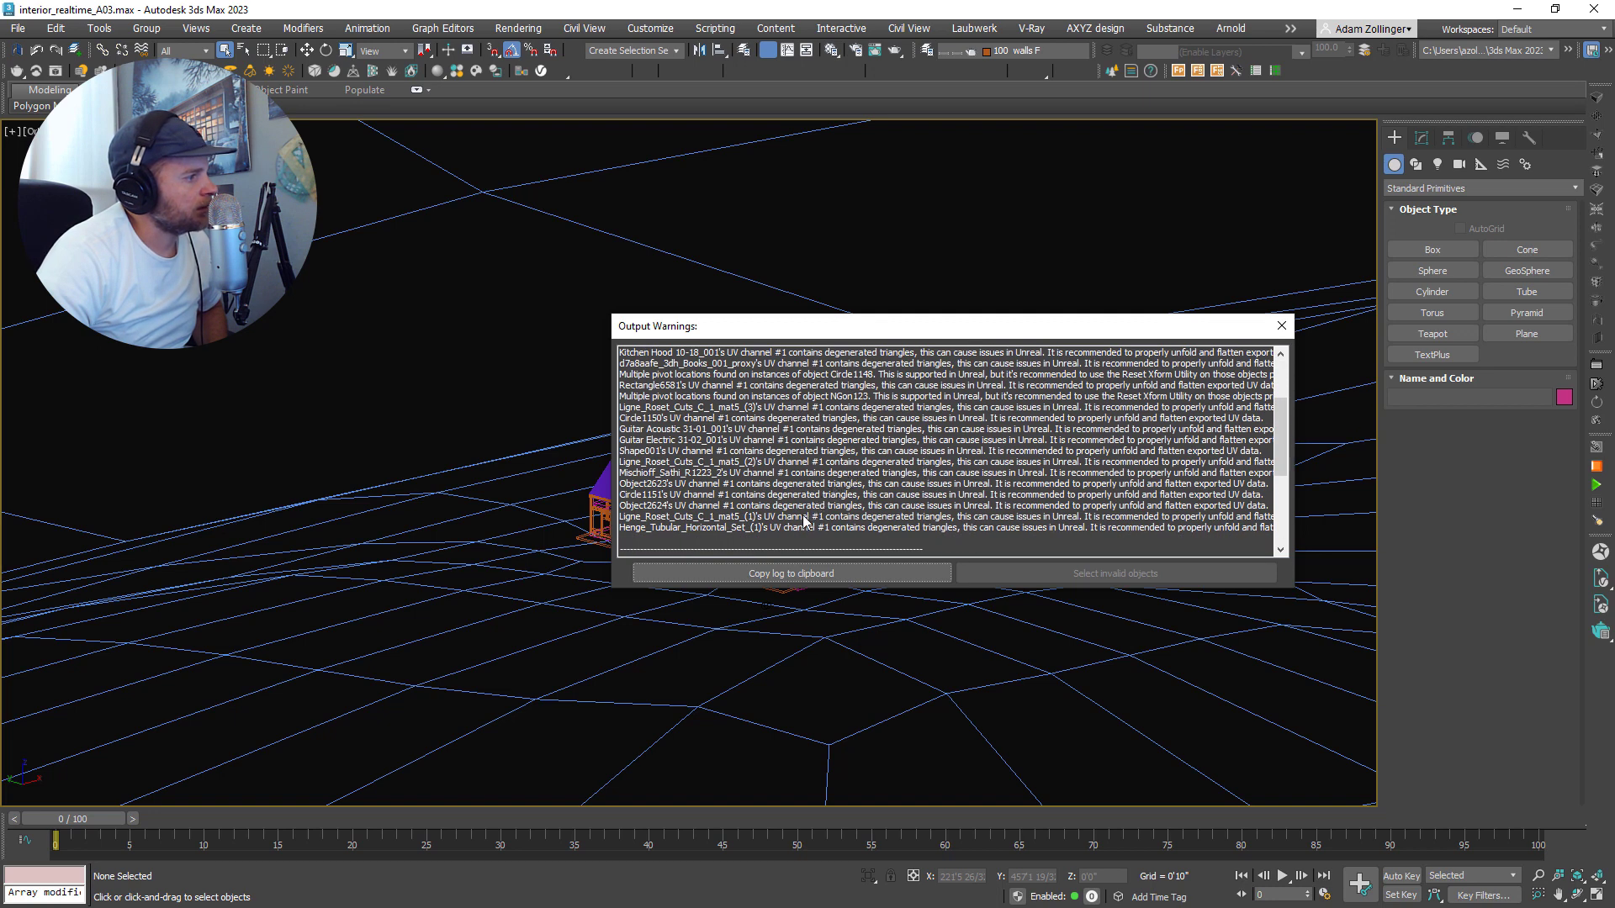
pyautogui.scroll(5, 967, 519)
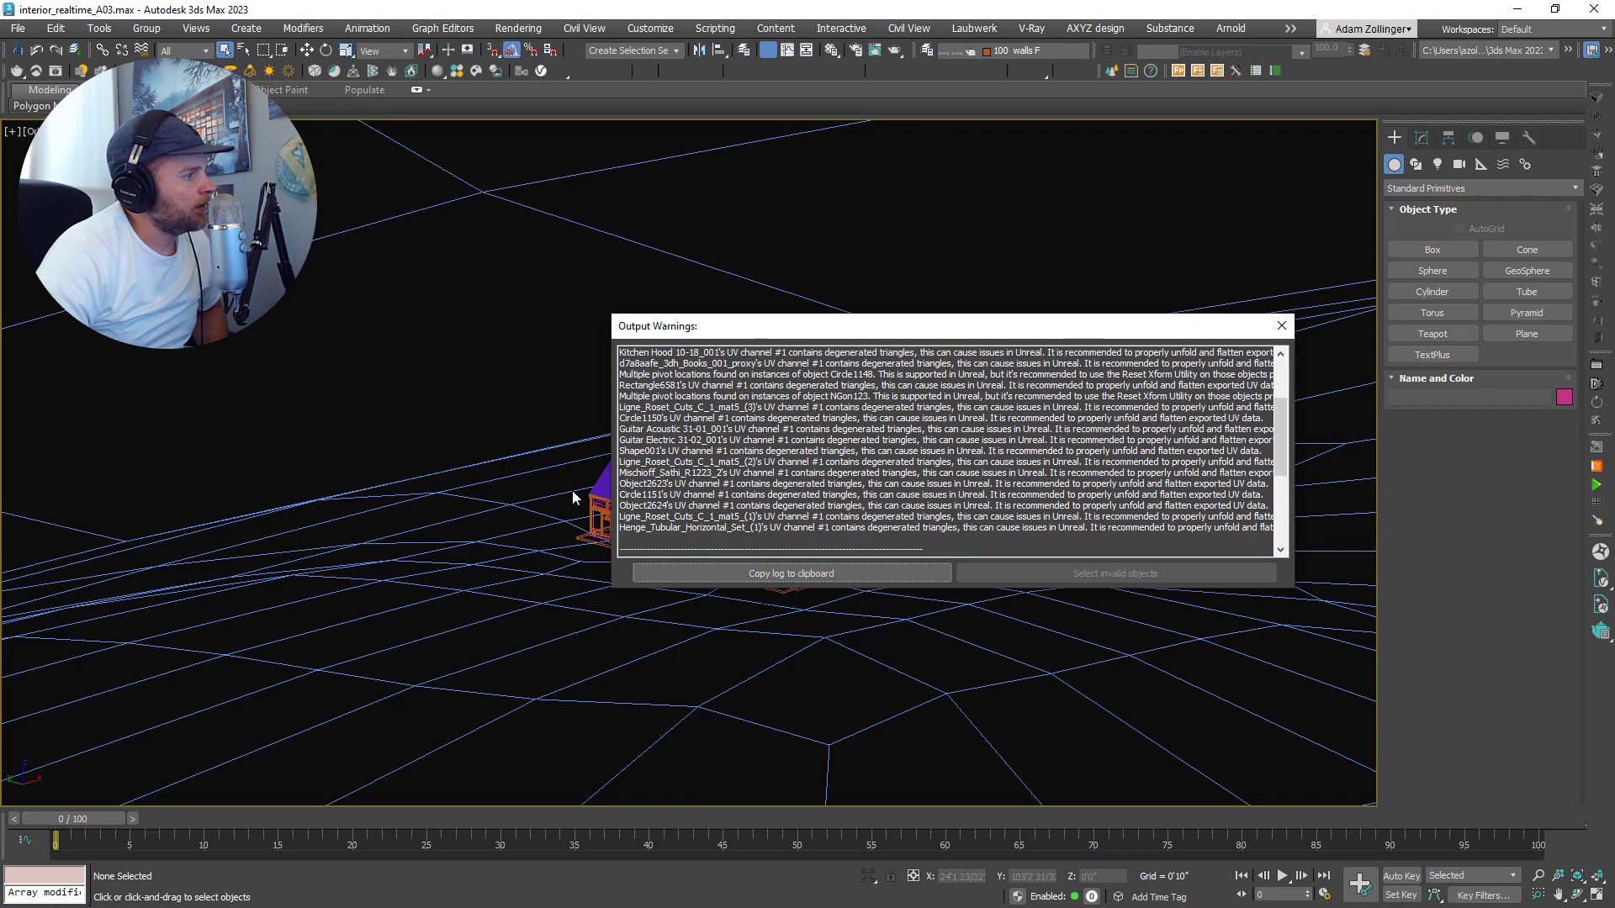
pyautogui.click(1280, 325)
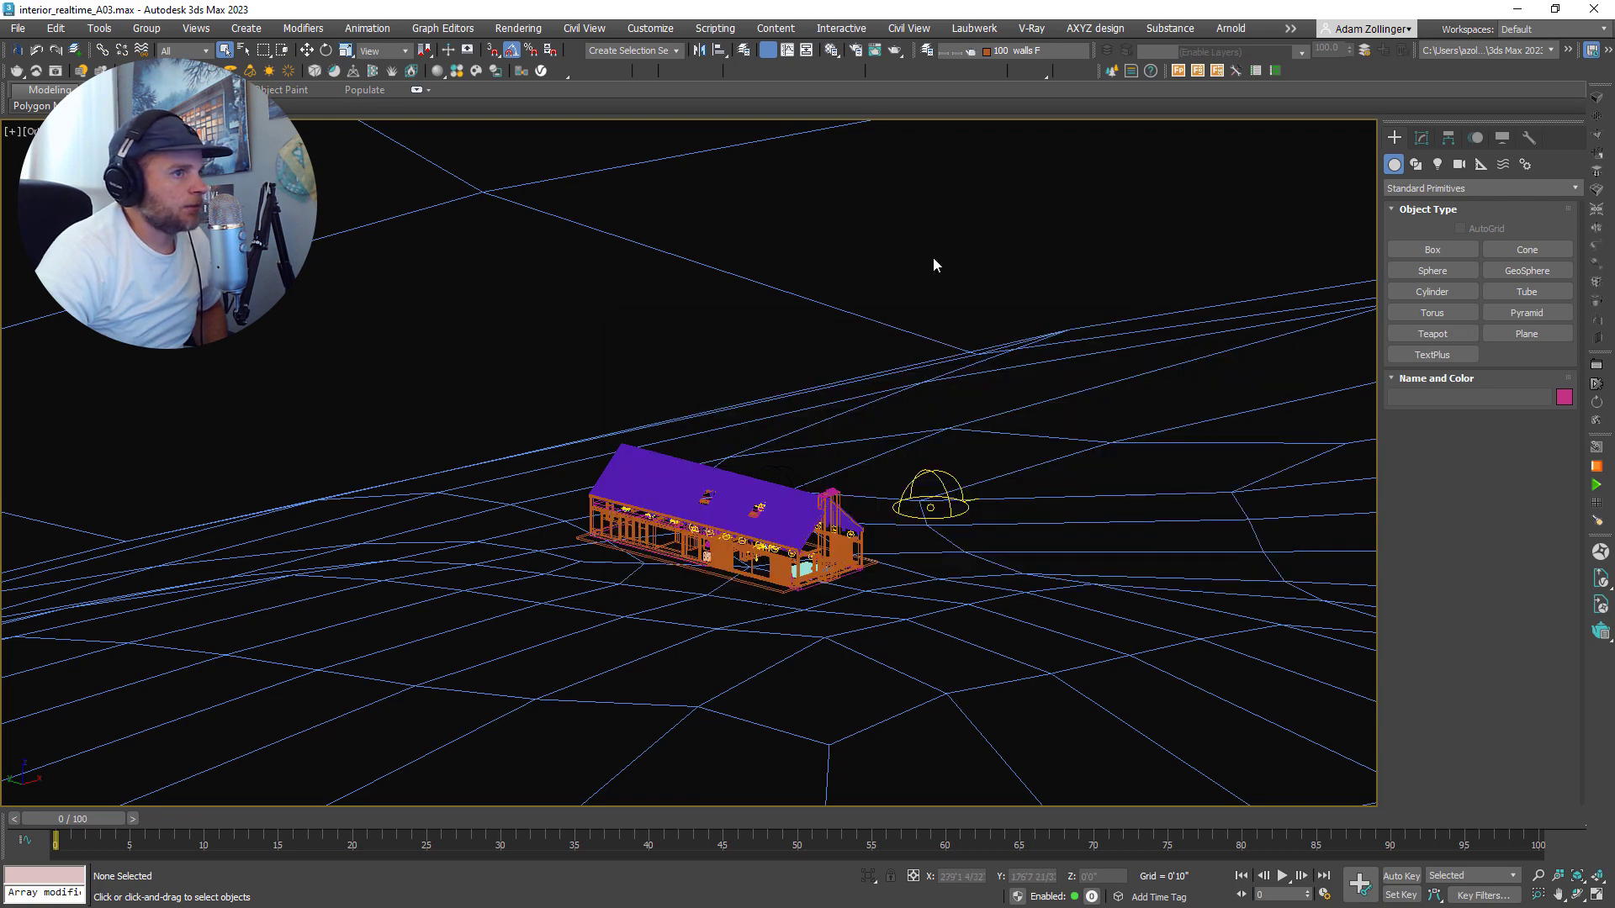
# - Select the living room rug and the shelf unit with books in turn to inspect the objects named in the warnings
pyautogui.scroll(8, 803, 553)
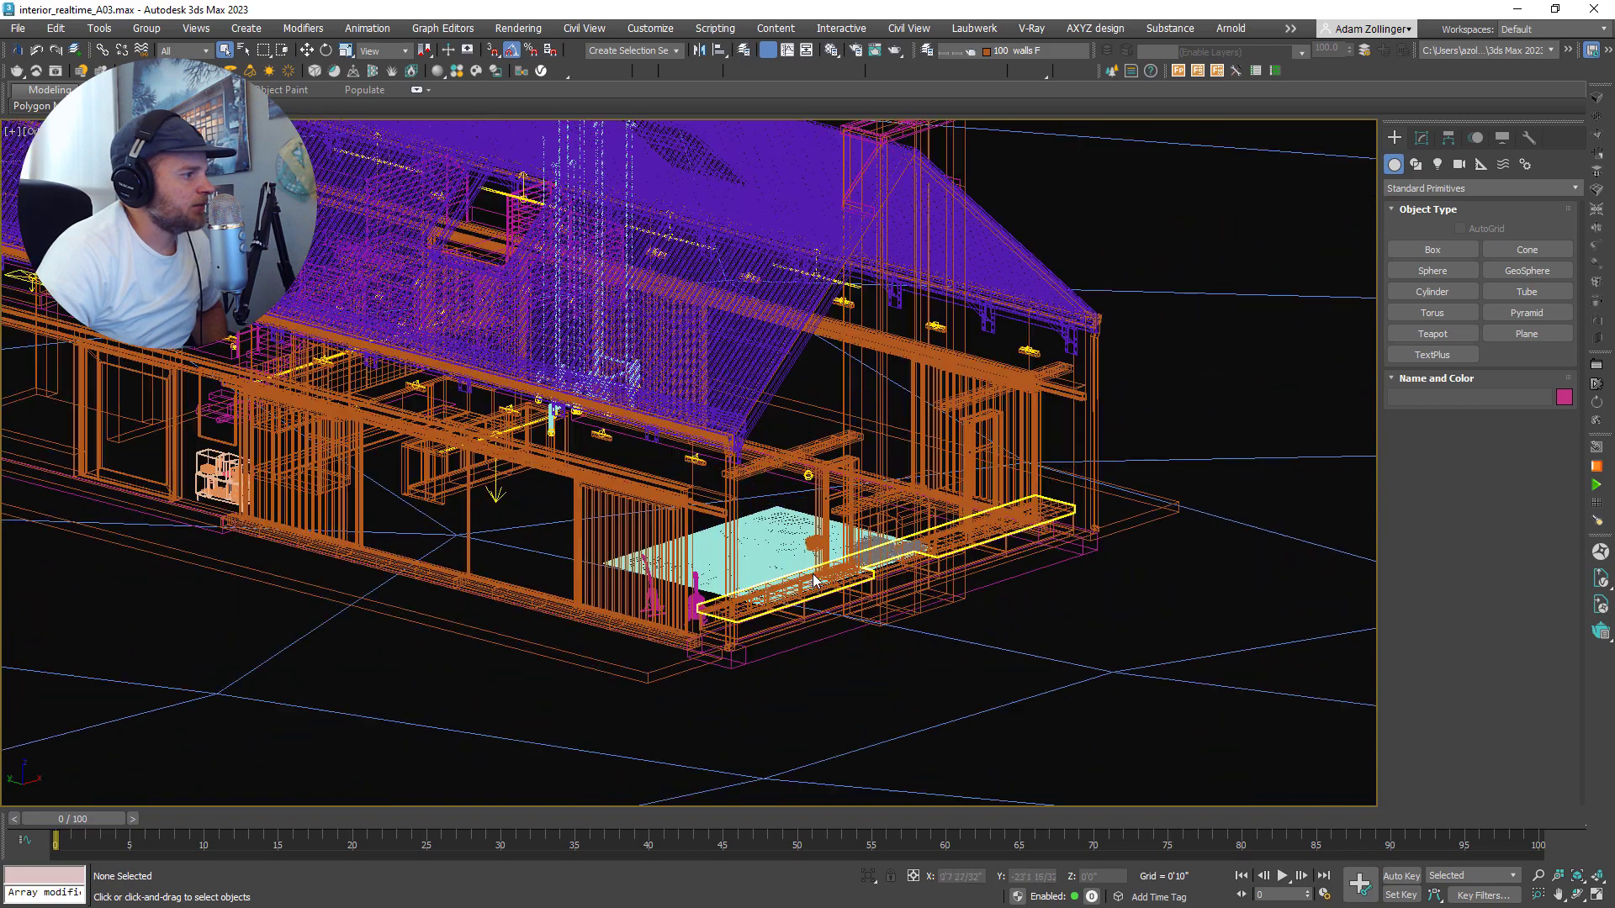
pyautogui.click(762, 557)
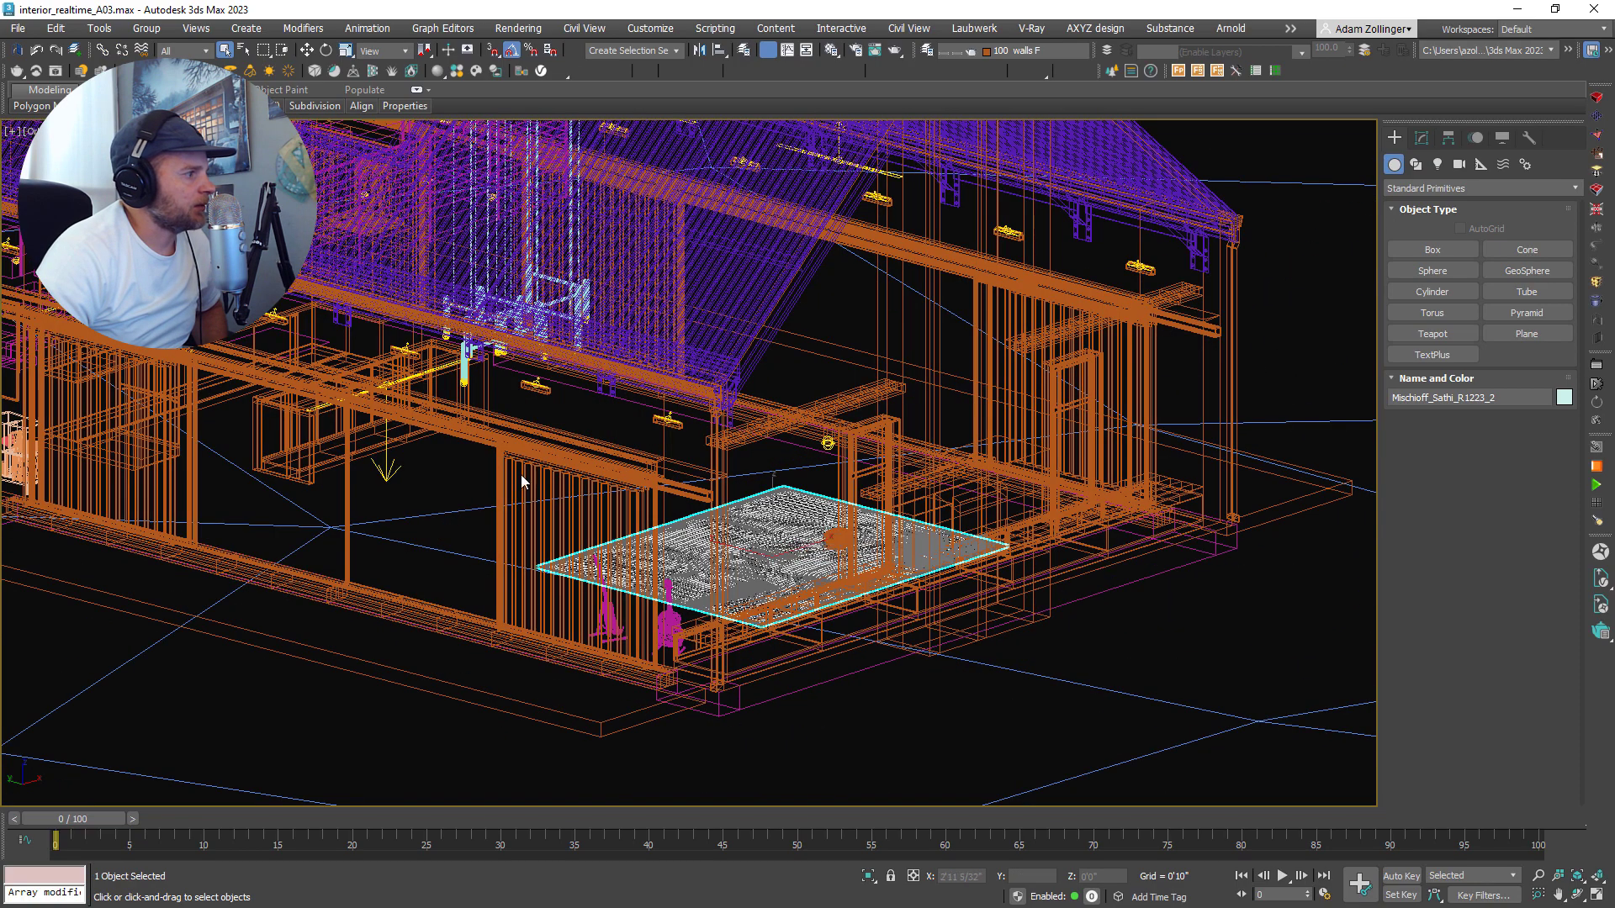
pyautogui.scroll(10, 452, 435)
pyautogui.scroll(2, 488, 479)
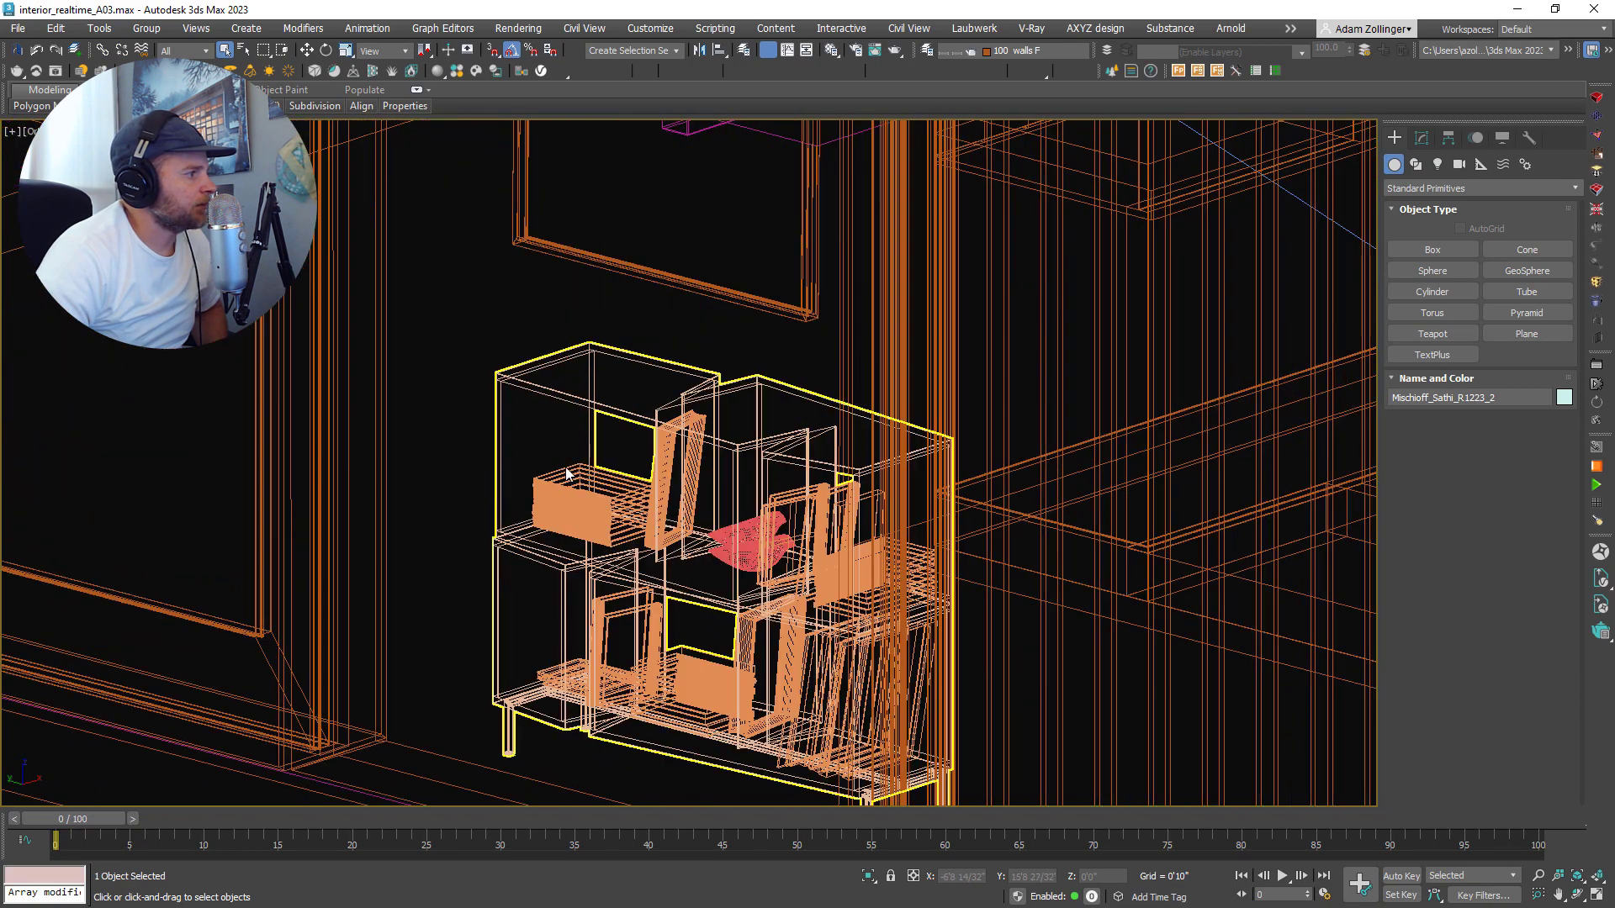
pyautogui.click(589, 496)
pyautogui.scroll(-10, 600, 495)
pyautogui.scroll(-3, 612, 488)
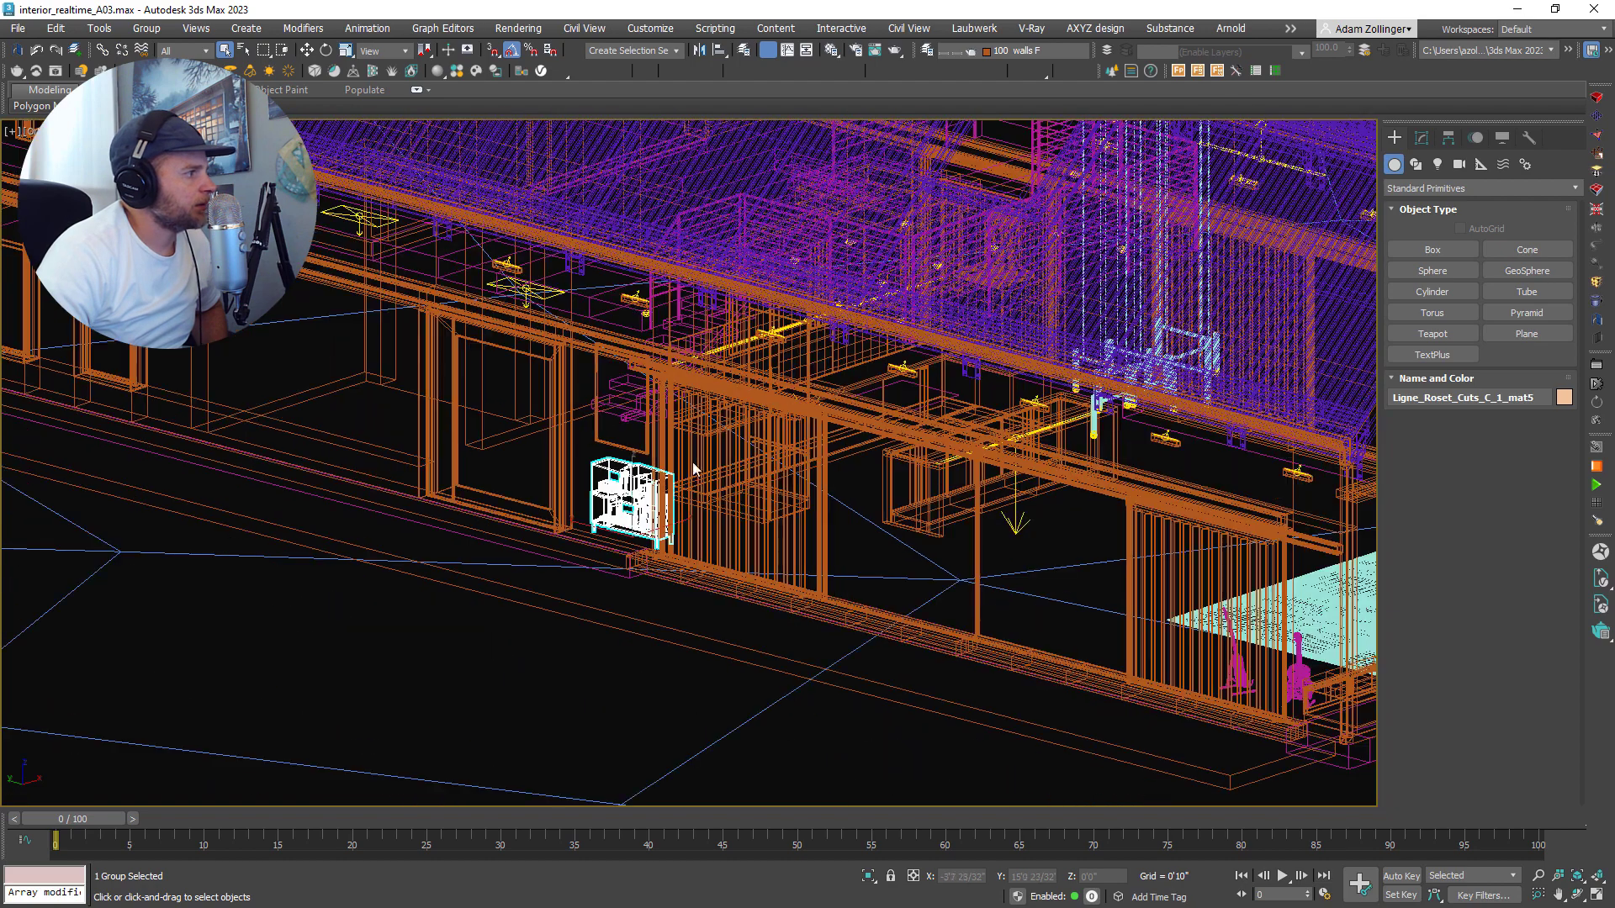
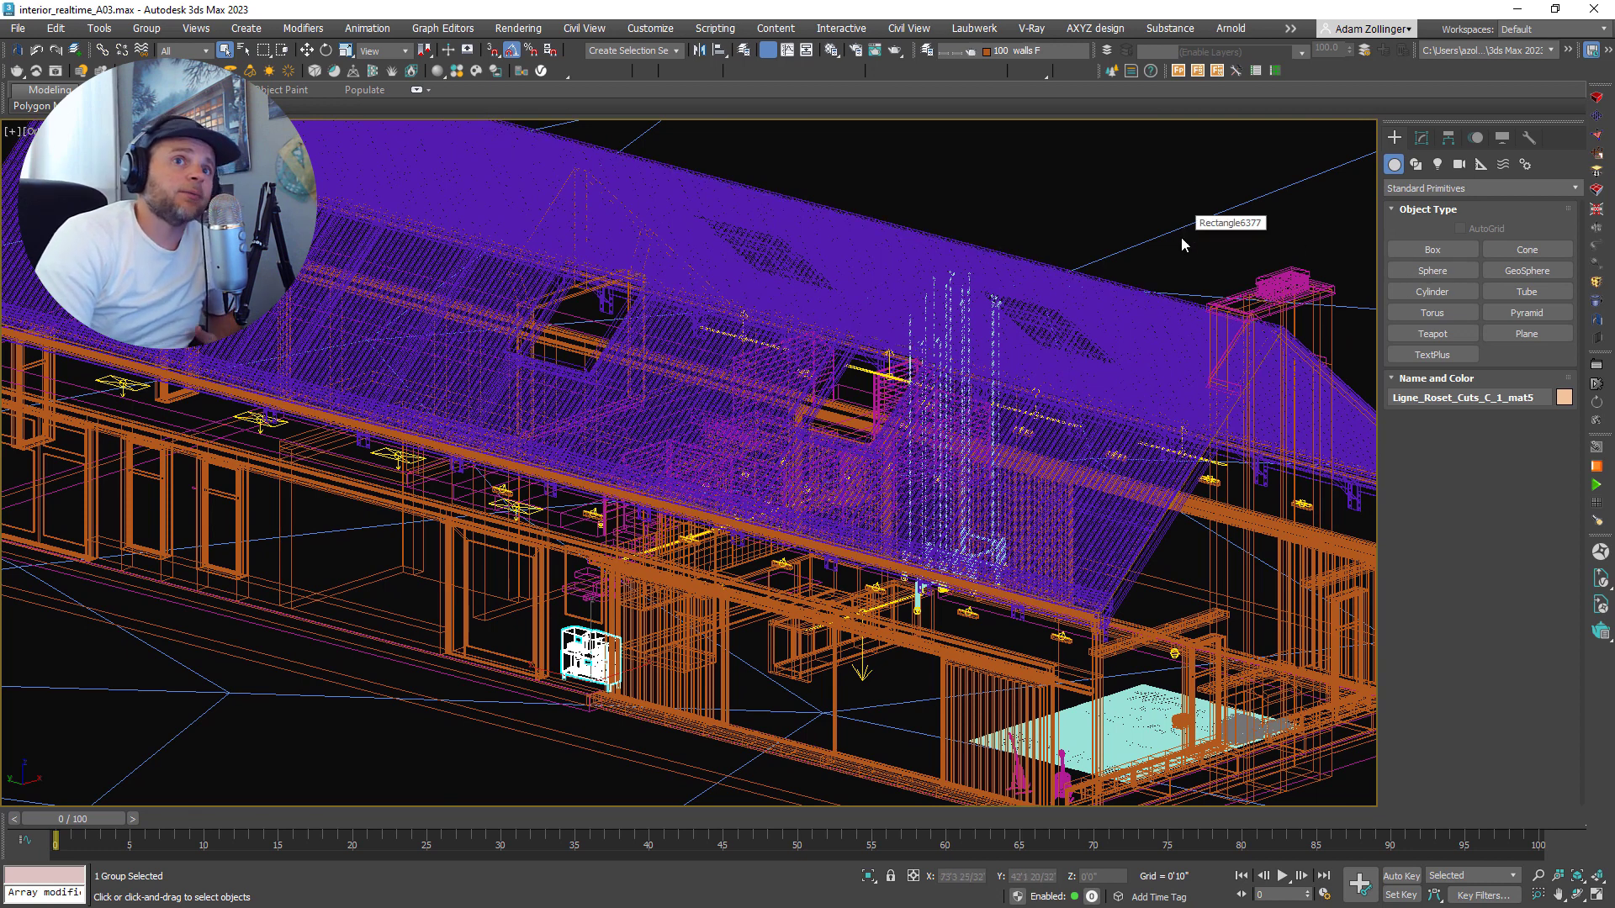
pyautogui.click(1225, 254)
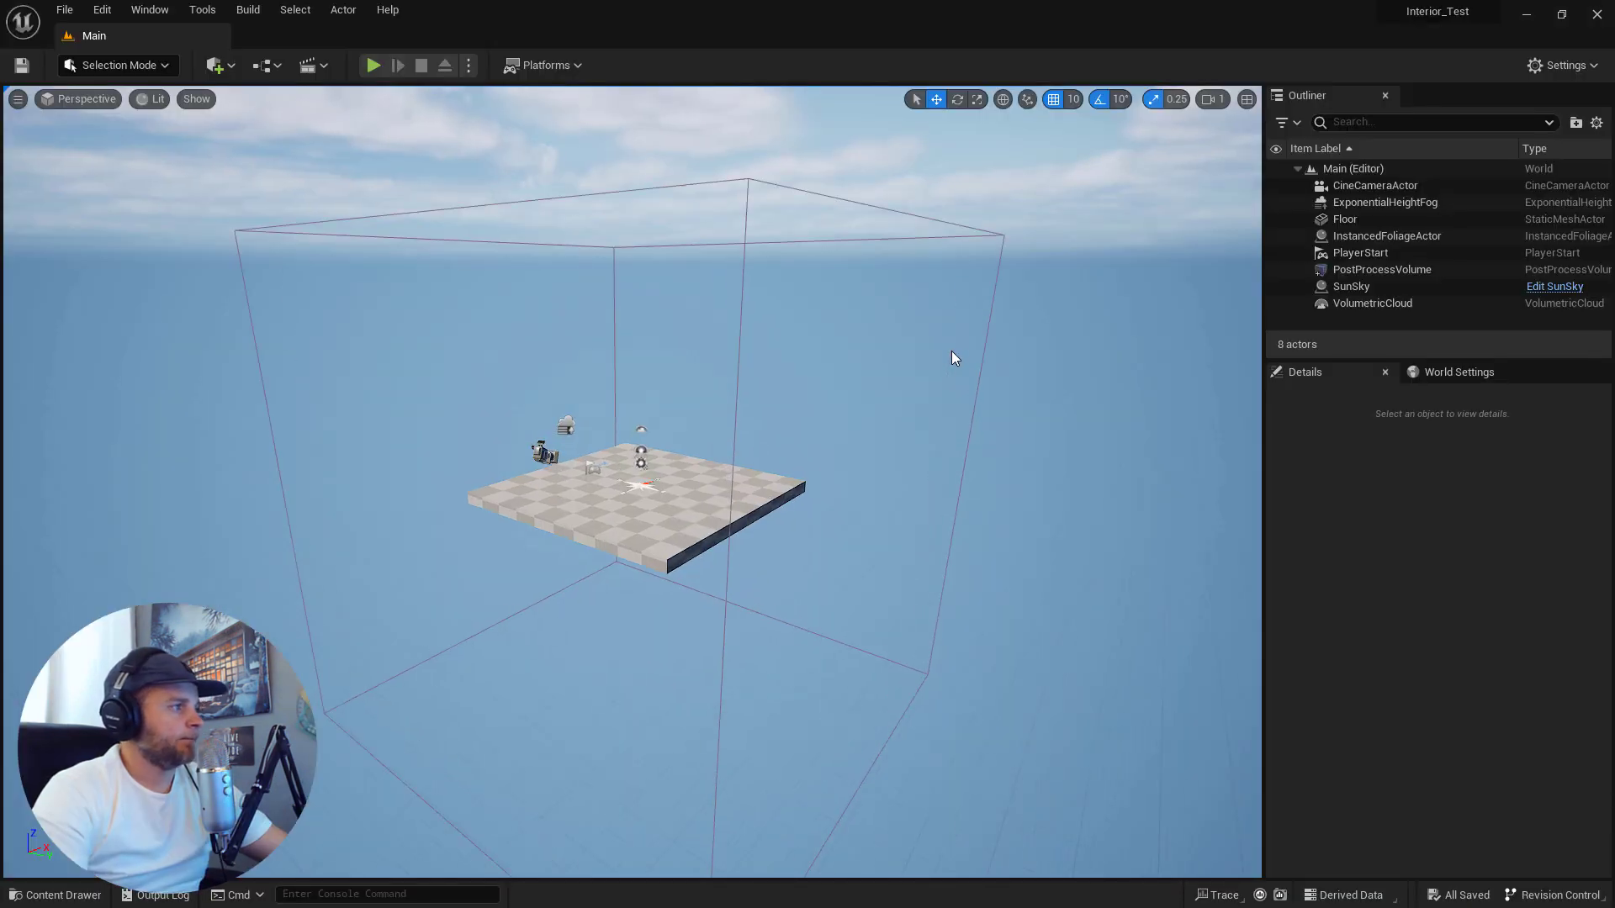
# - In Unreal Editor, import test_interior_1.udatasmith through Datasmith file import with Lights also enabled, and check the message log
pyautogui.click(225, 69)
pyautogui.moveTo(267, 204)
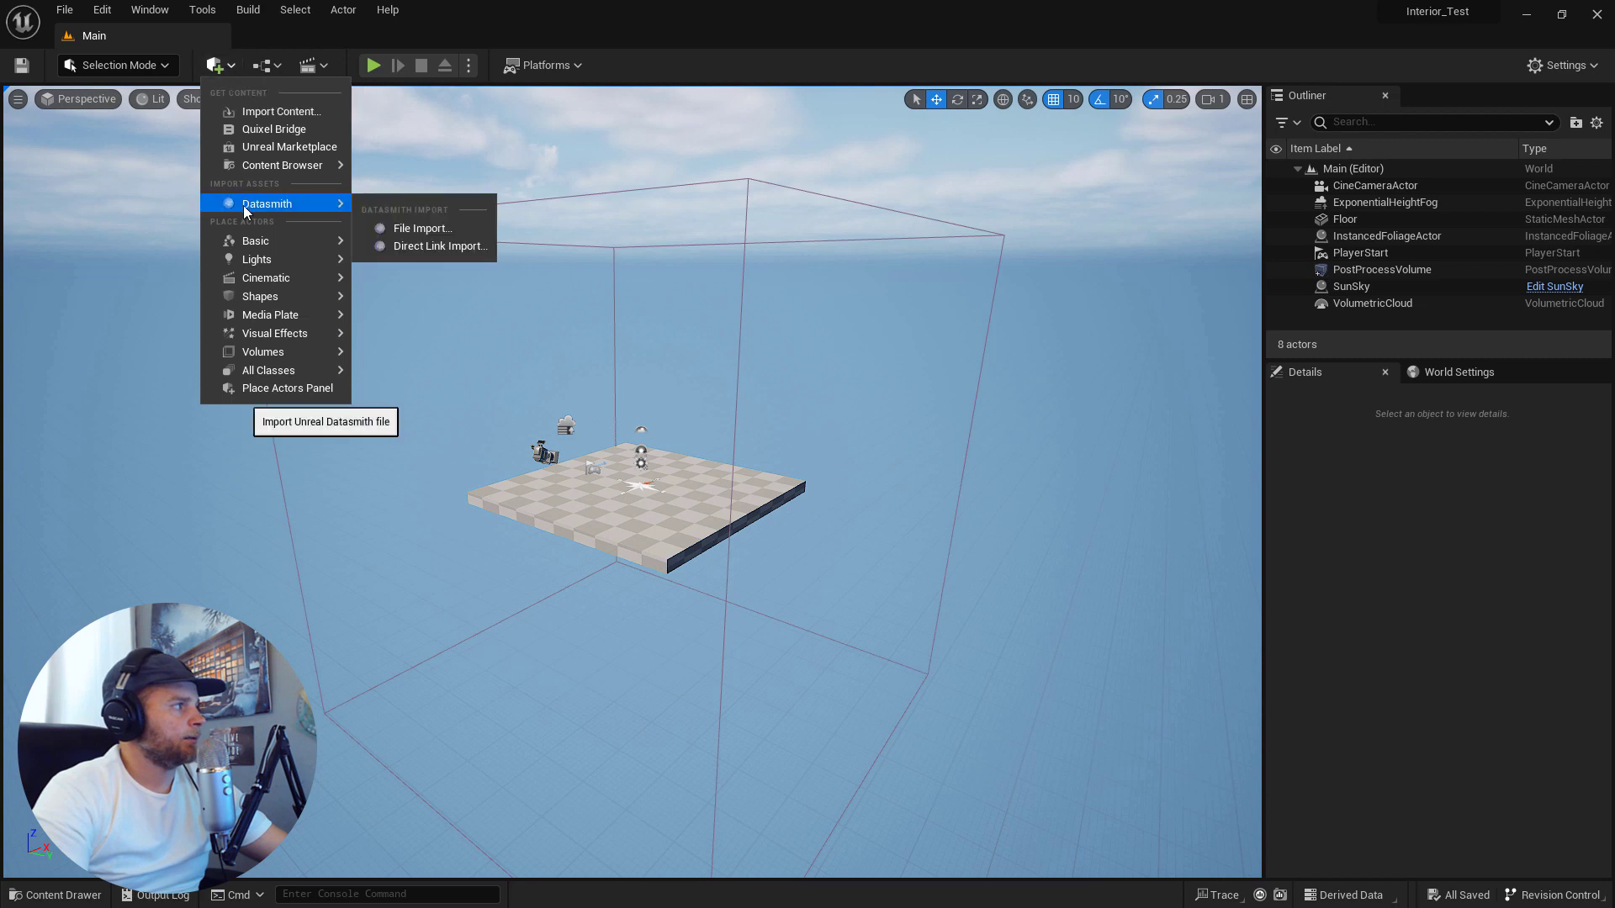
pyautogui.click(417, 228)
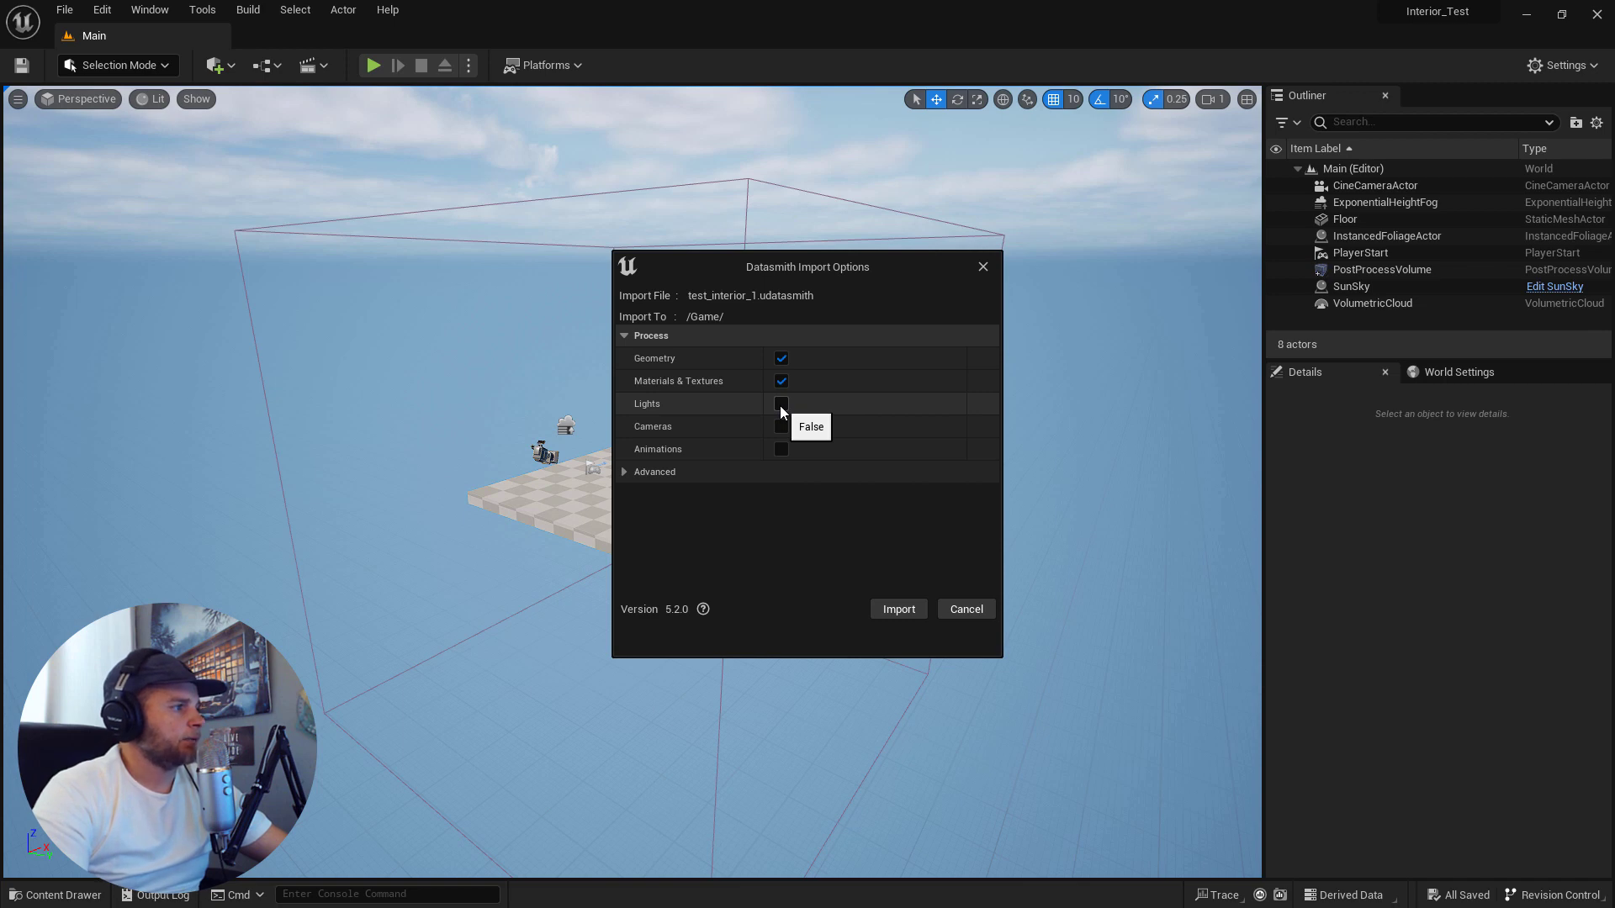
pyautogui.click(781, 406)
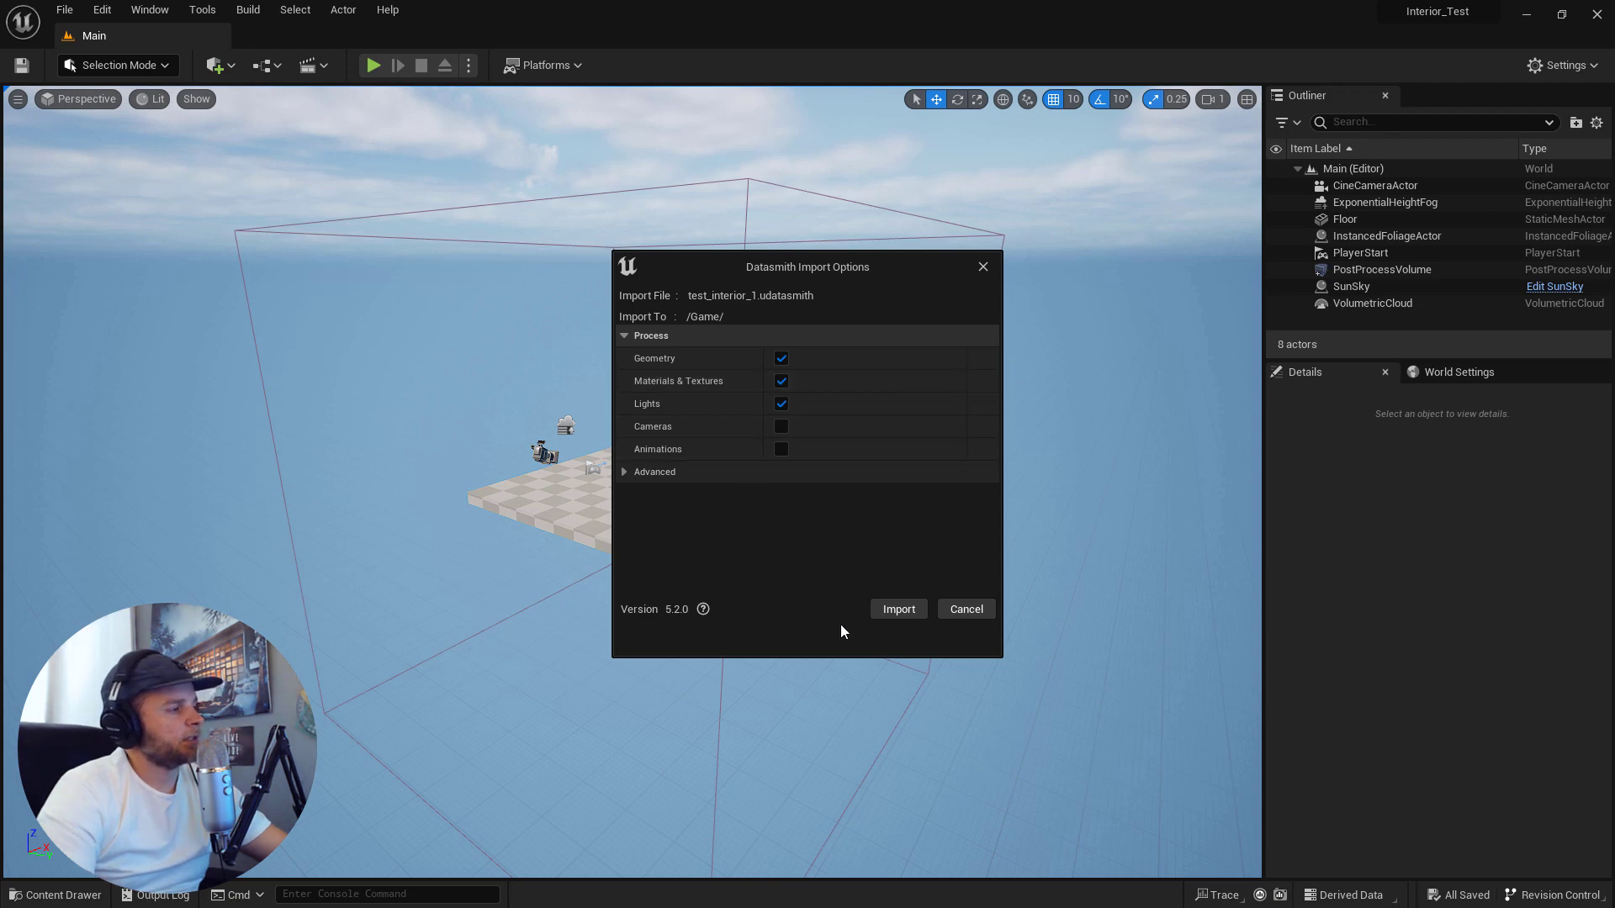
pyautogui.click(898, 610)
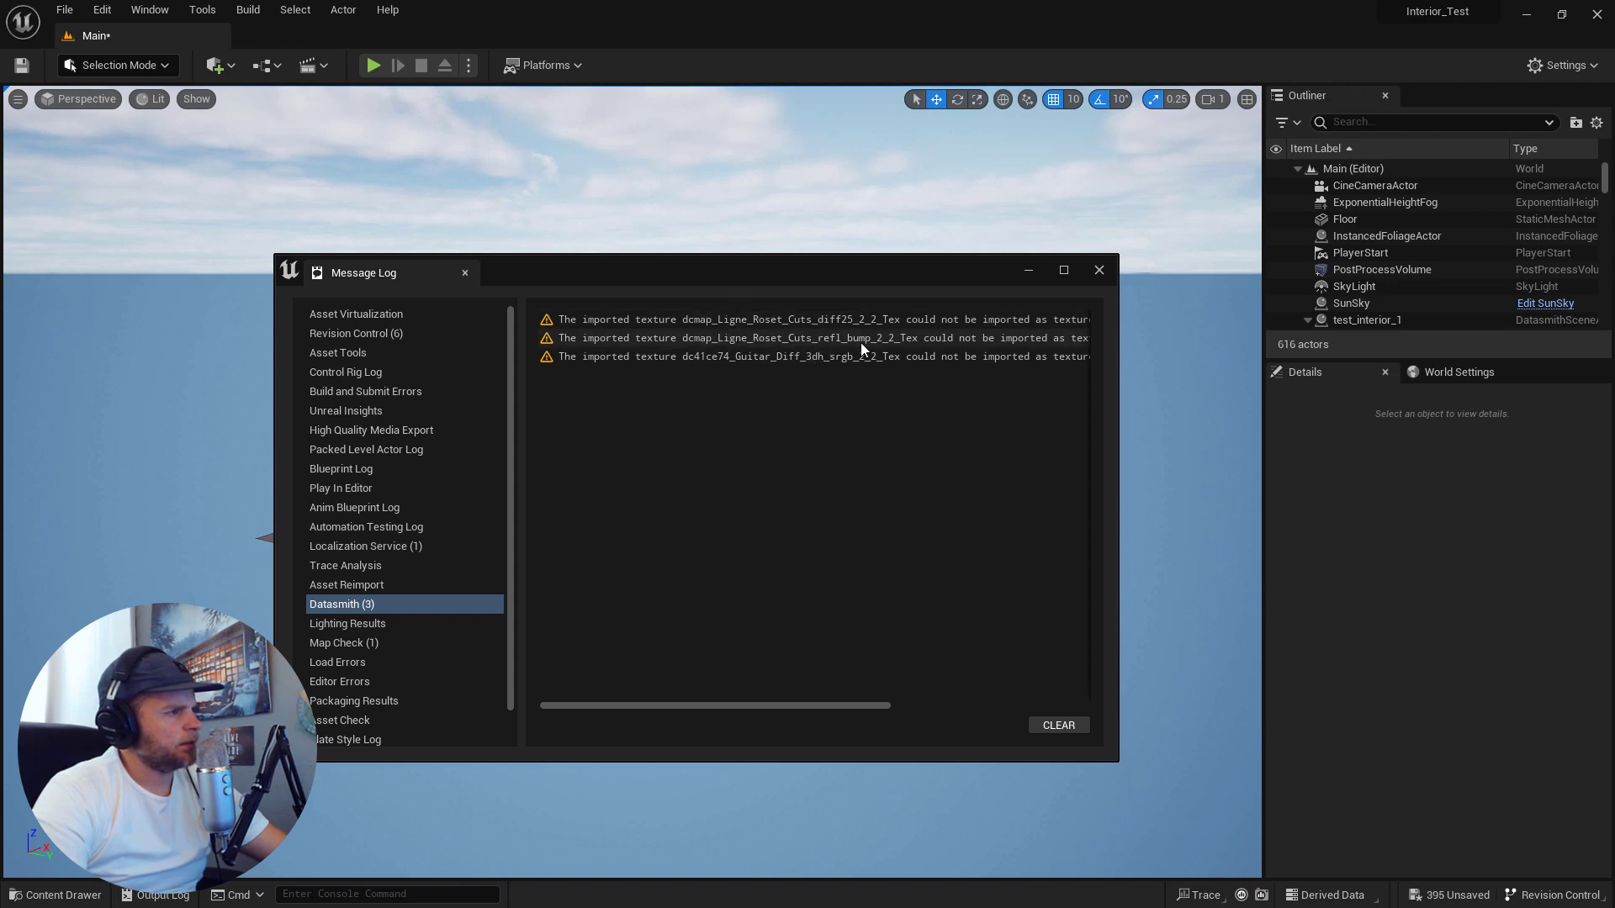
pyautogui.moveTo(810, 705); pyautogui.dragTo(605, 648)
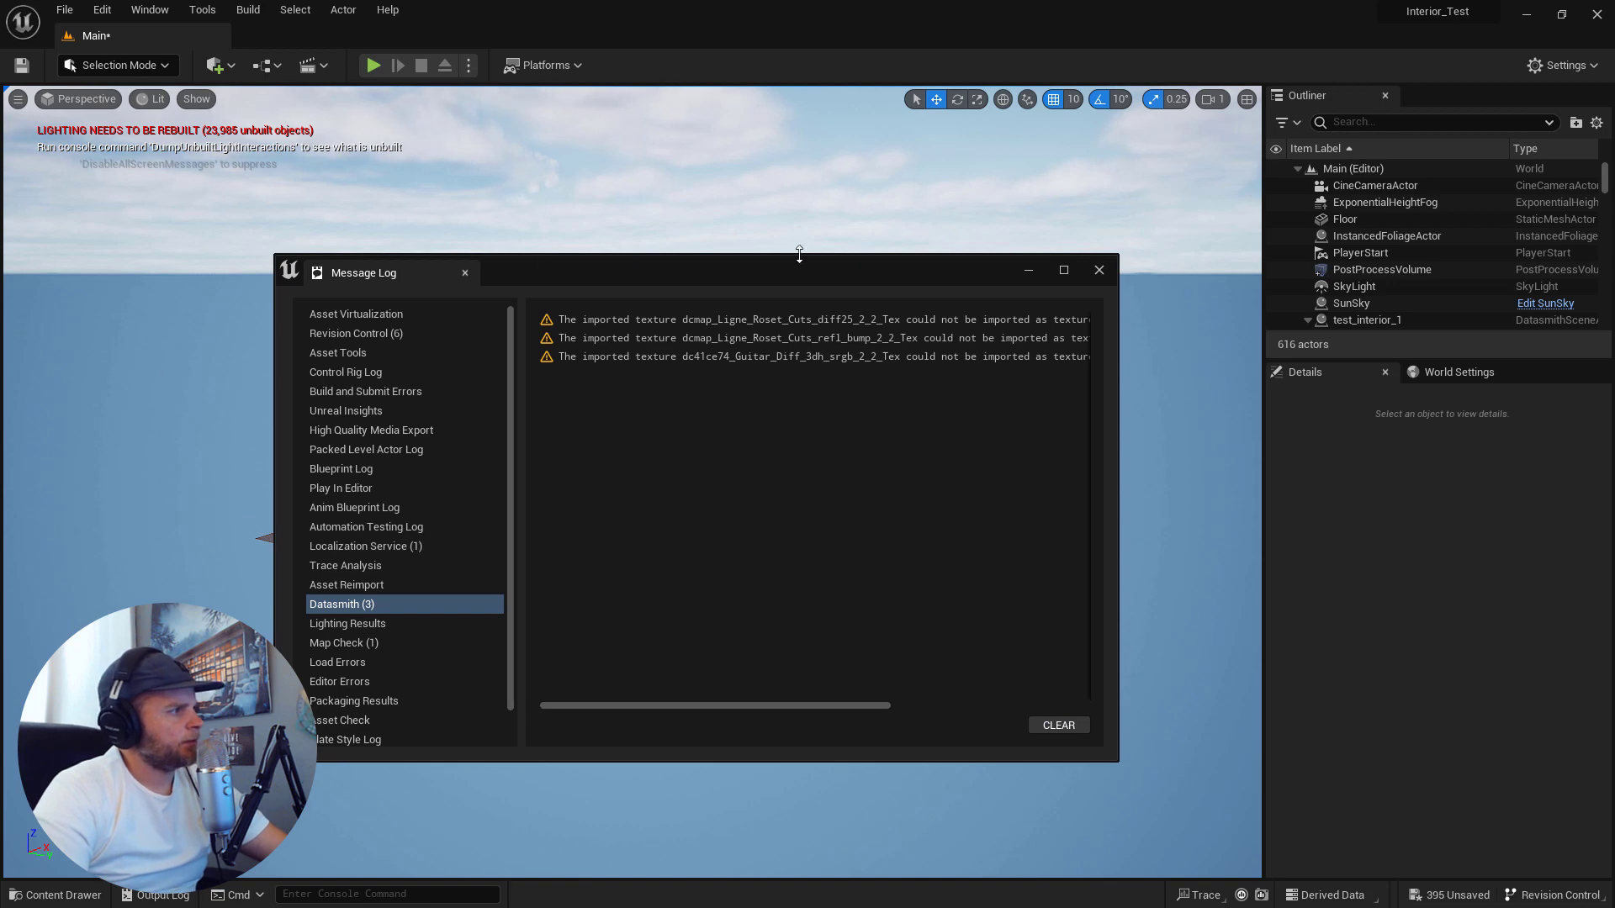
# - Close the message log and select the imported background sphere, approaching it to find the house inside
pyautogui.click(1099, 271)
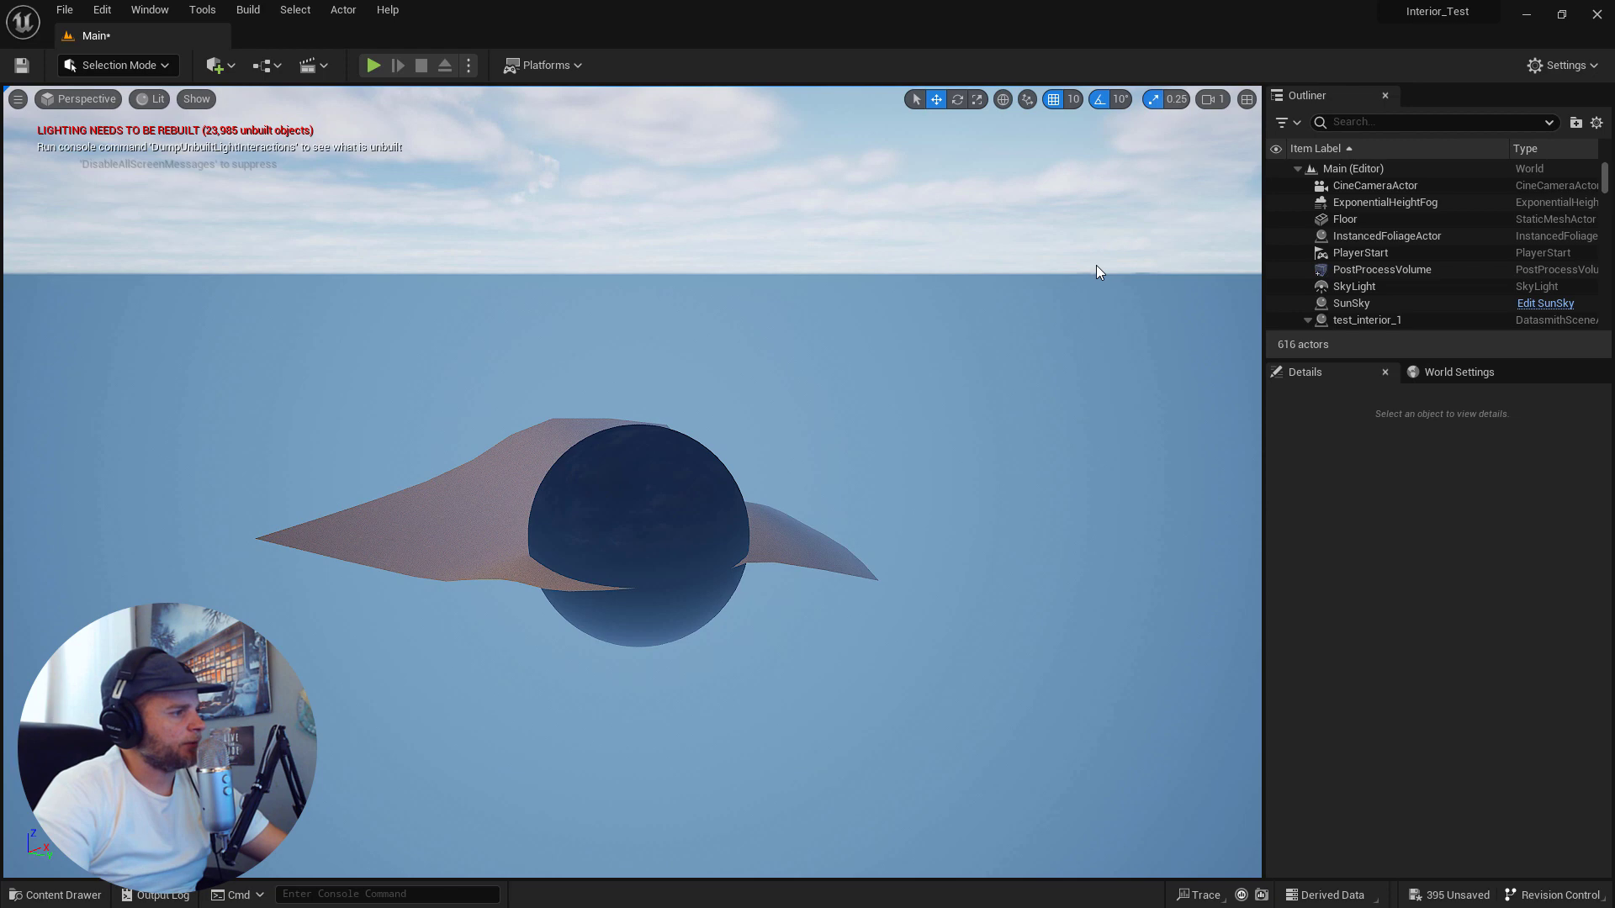
pyautogui.click(711, 467)
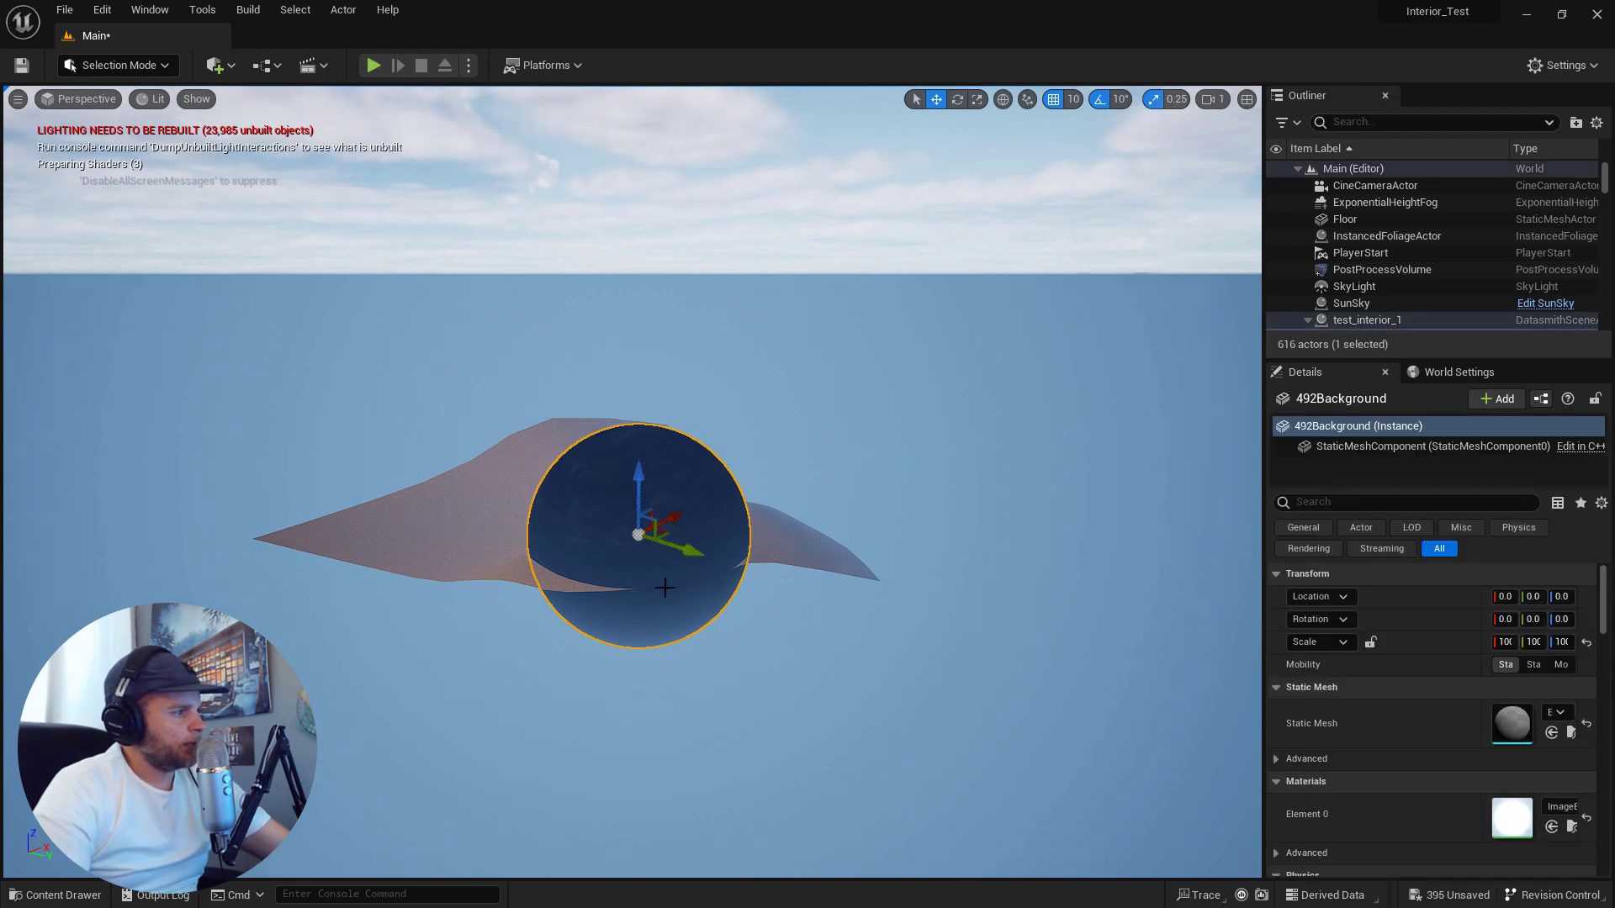
pyautogui.scroll(2, 664, 584)
pyautogui.scroll(3, 665, 585)
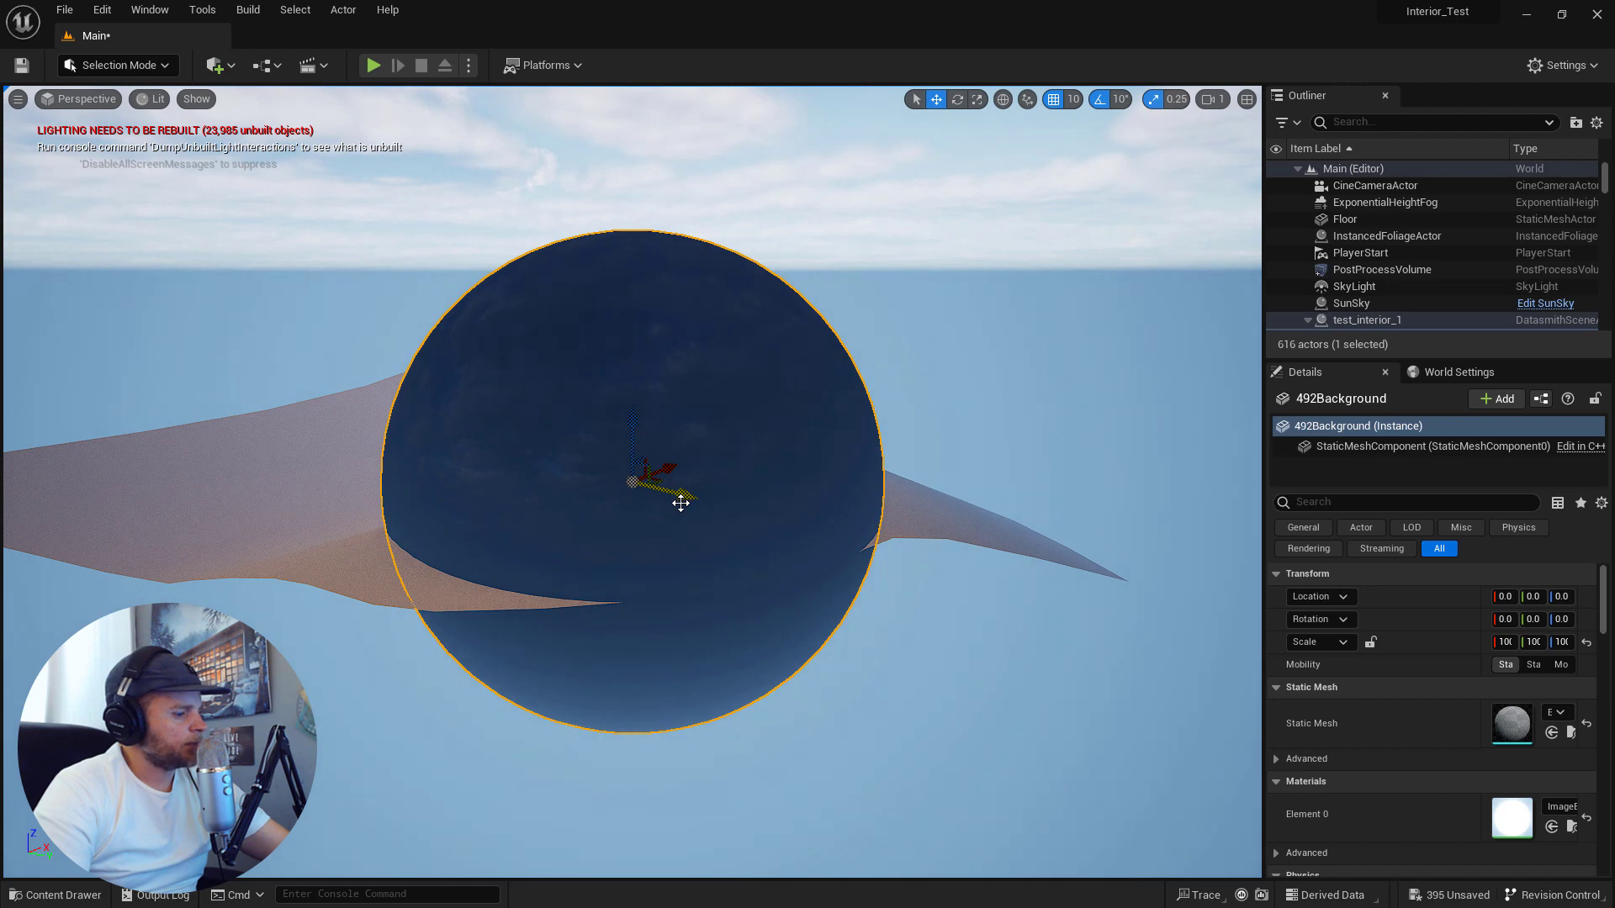
pyautogui.moveTo(680, 503)
pyautogui.mouseDown(button='right')
pyautogui.moveTo(670, 512)
pyautogui.moveTo(707, 484)
pyautogui.moveTo(685, 502)
pyautogui.mouseUp(button='right')
pyautogui.press('w')
pyautogui.press('w')
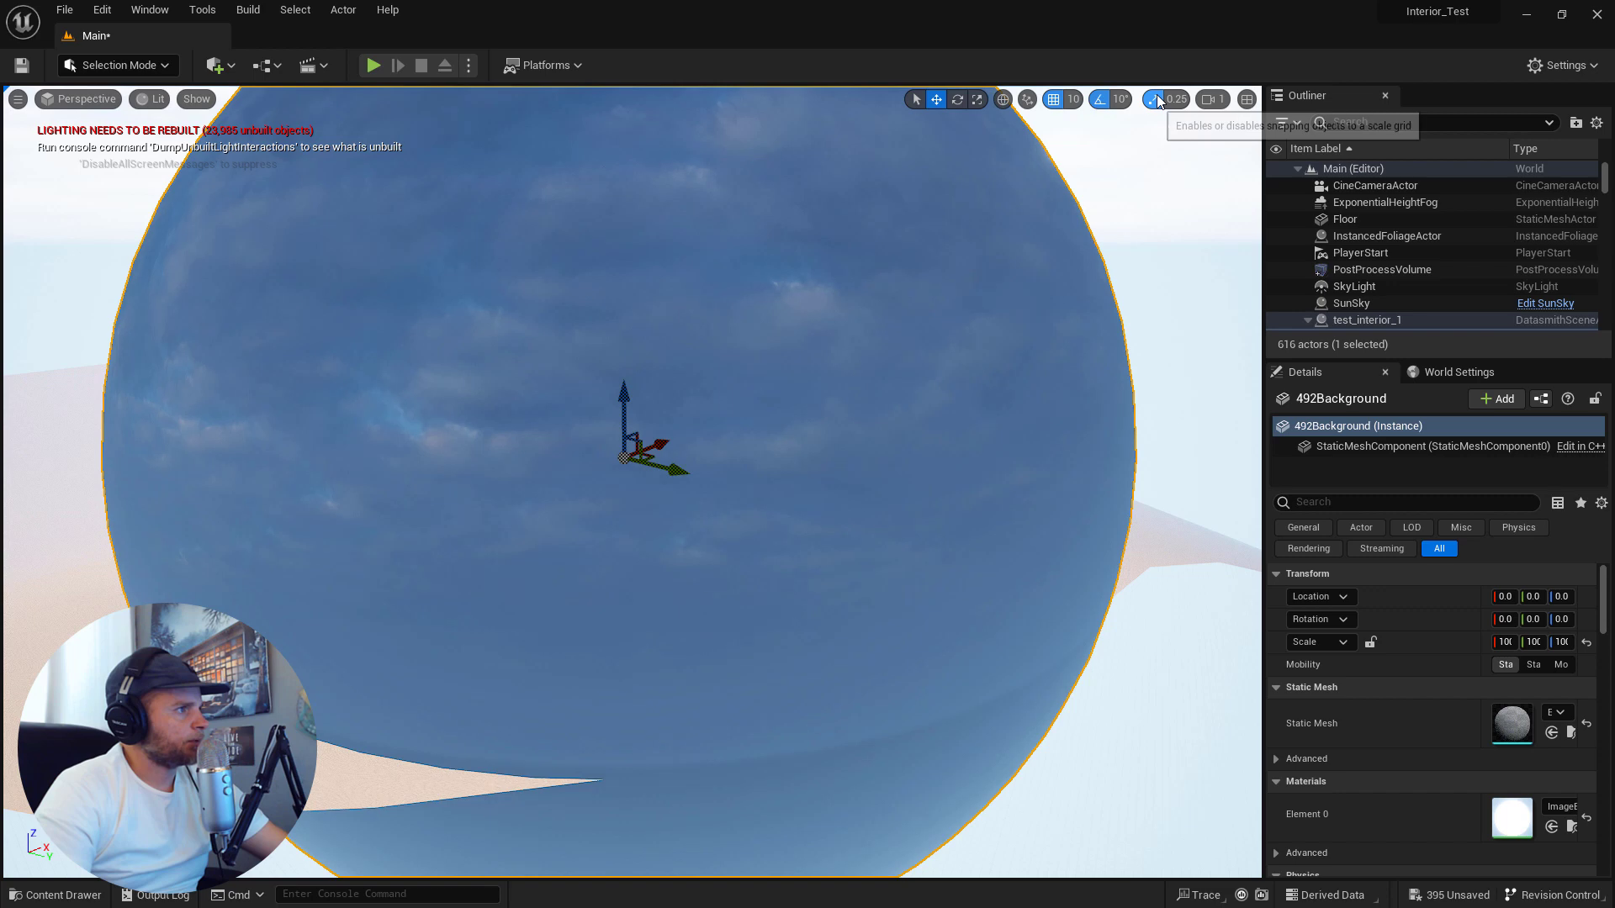
# - Set the viewport camera speed to 8, then examine the two V-Ray lights on the sand and the house exterior
pyautogui.click(1212, 99)
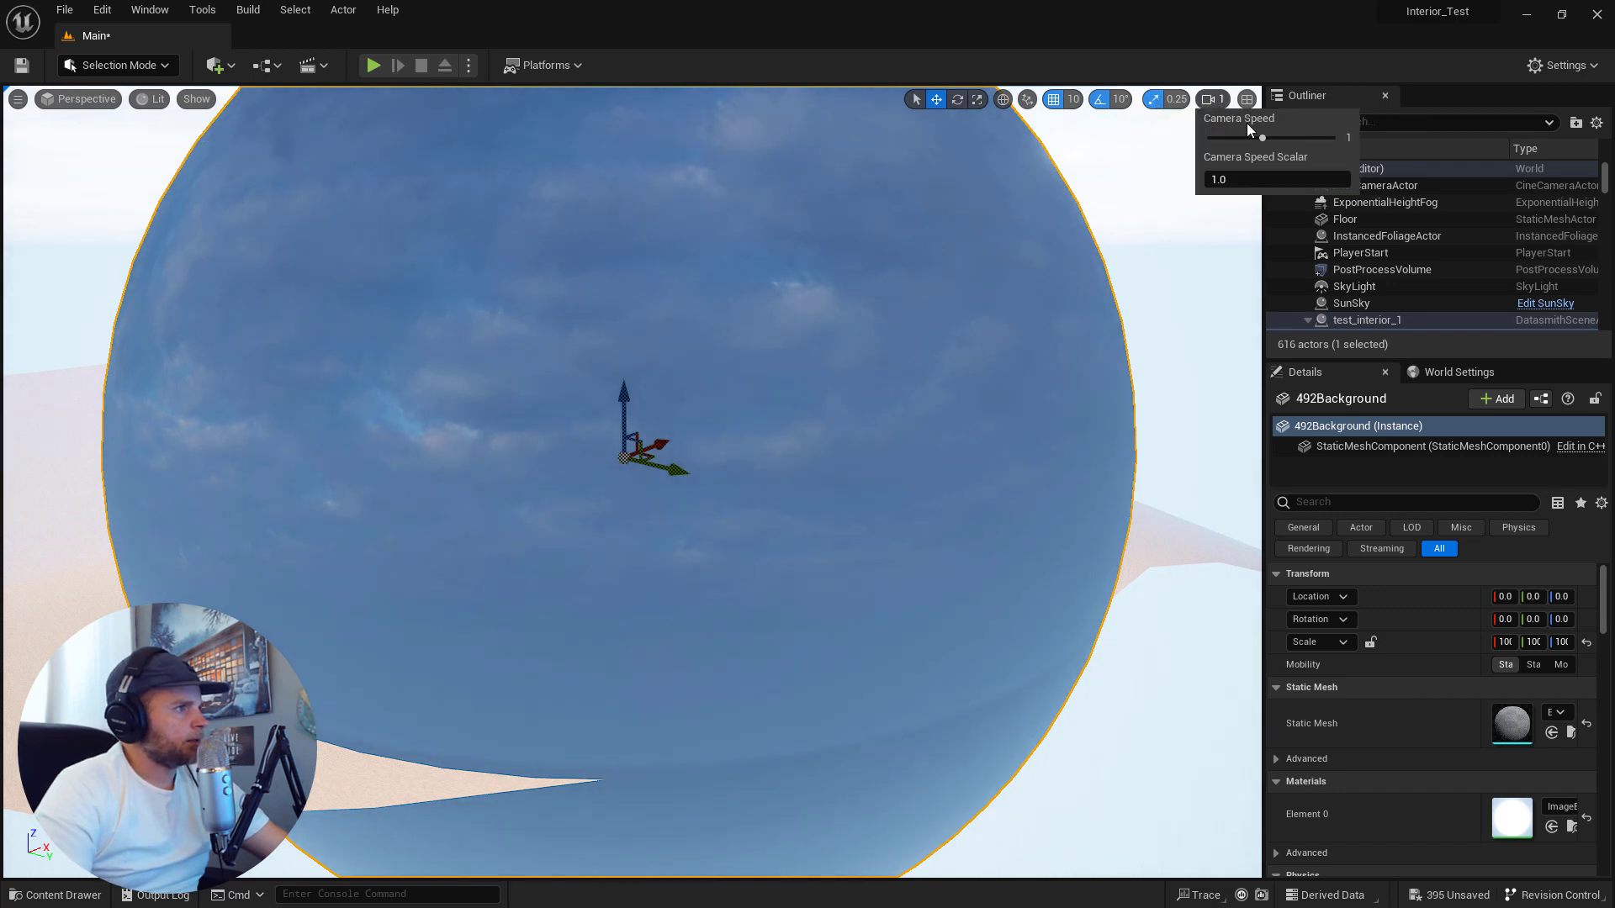
pyautogui.moveTo(1264, 136); pyautogui.dragTo(1300, 137)
pyautogui.press('w')
pyautogui.moveTo(678, 491); pyautogui.dragTo(757, 622, button='right')
pyautogui.press('w')
pyautogui.press('s')
pyautogui.click(755, 594)
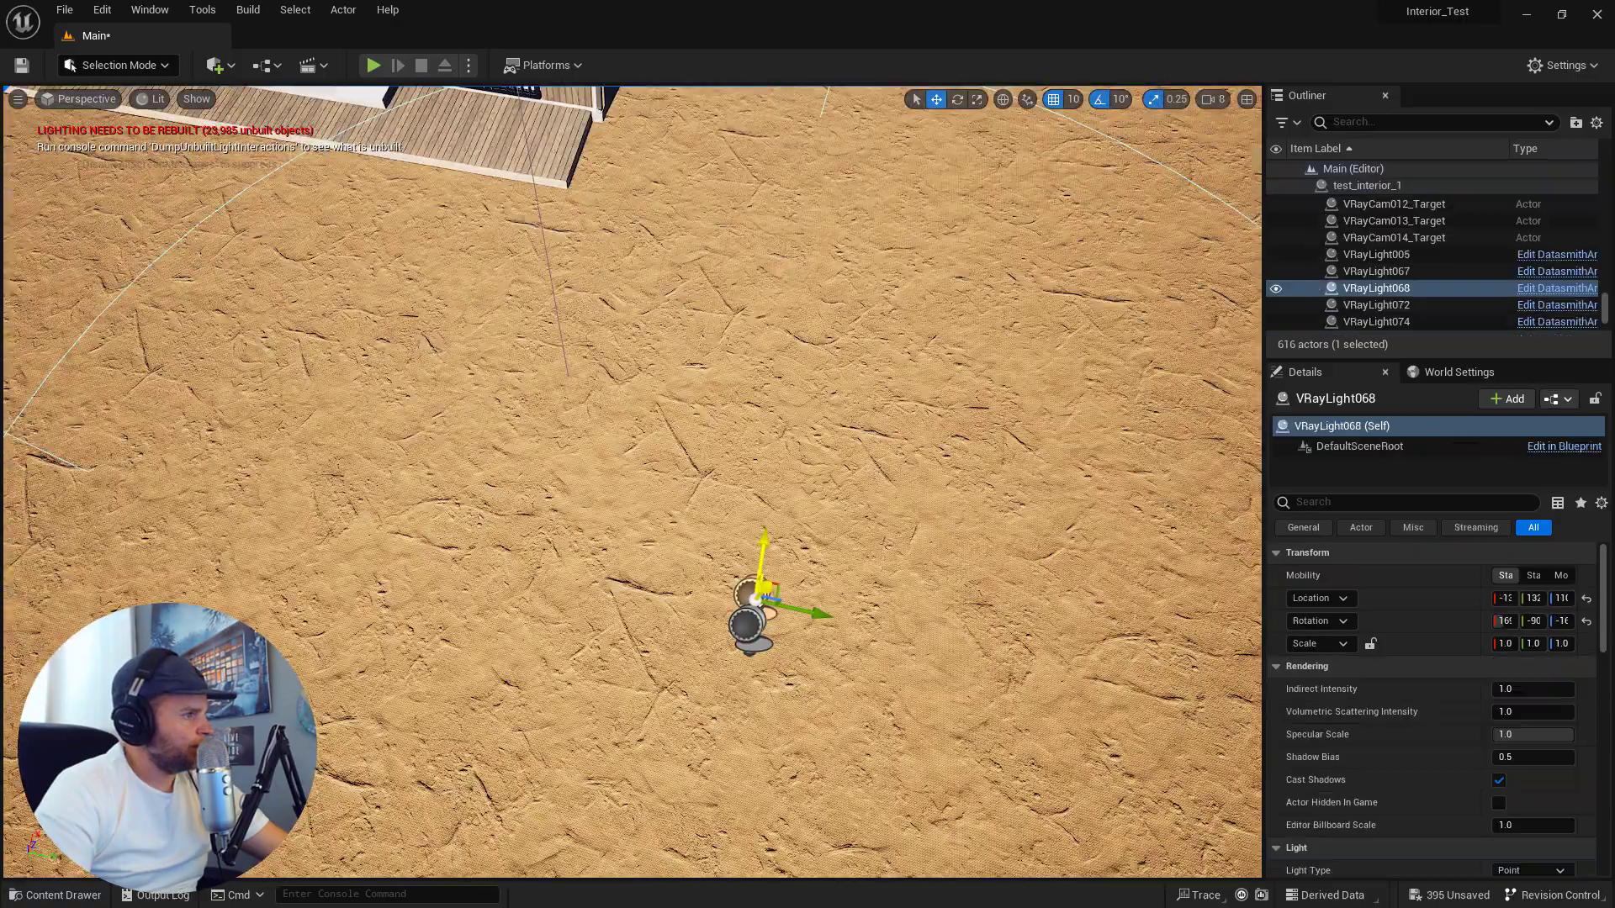
pyautogui.click(748, 629)
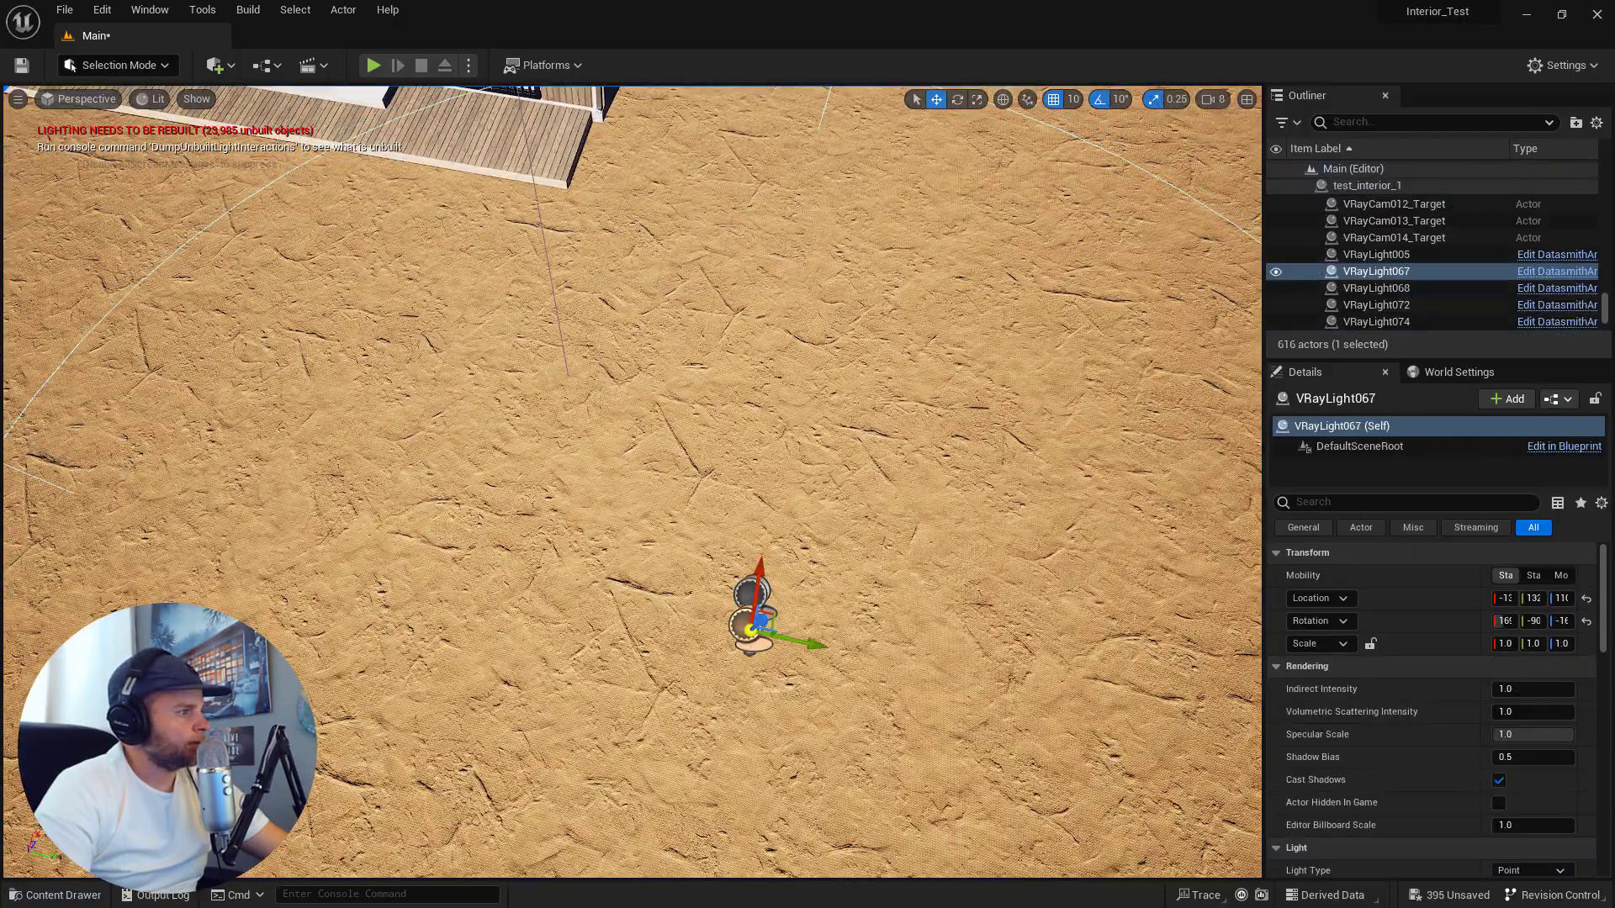
pyautogui.press('s')
pyautogui.moveTo(660, 465); pyautogui.dragTo(732, 231, button='right')
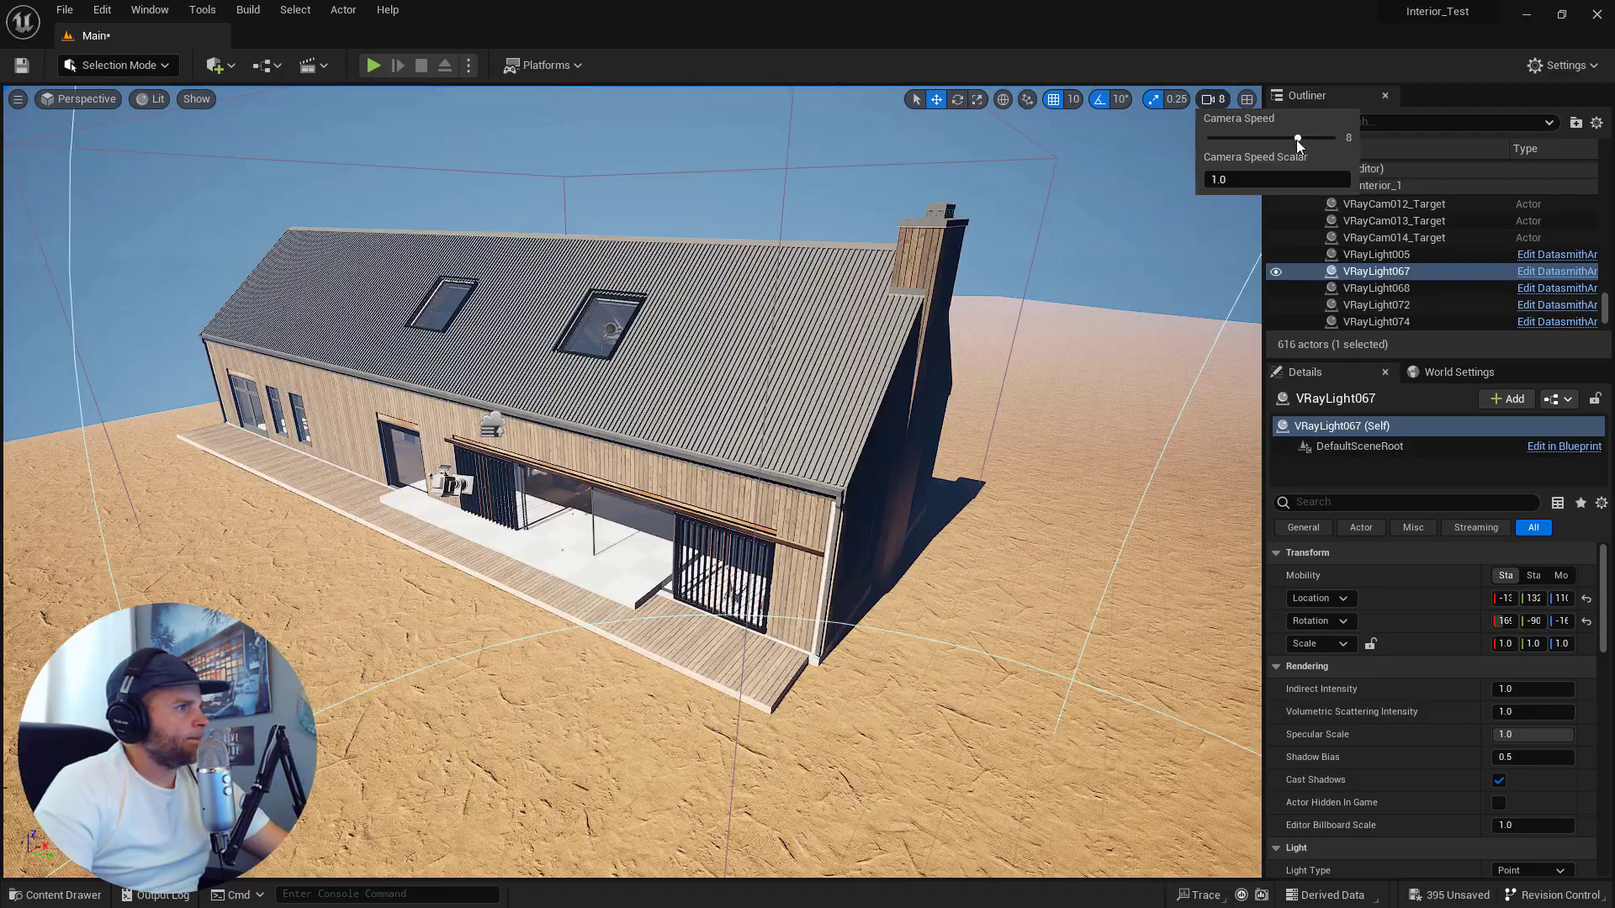
# - Set the camera speed to 1 and delete the default checkered Floor plane covering the floor inside the house
pyautogui.moveTo(1299, 140); pyautogui.dragTo(1263, 138)
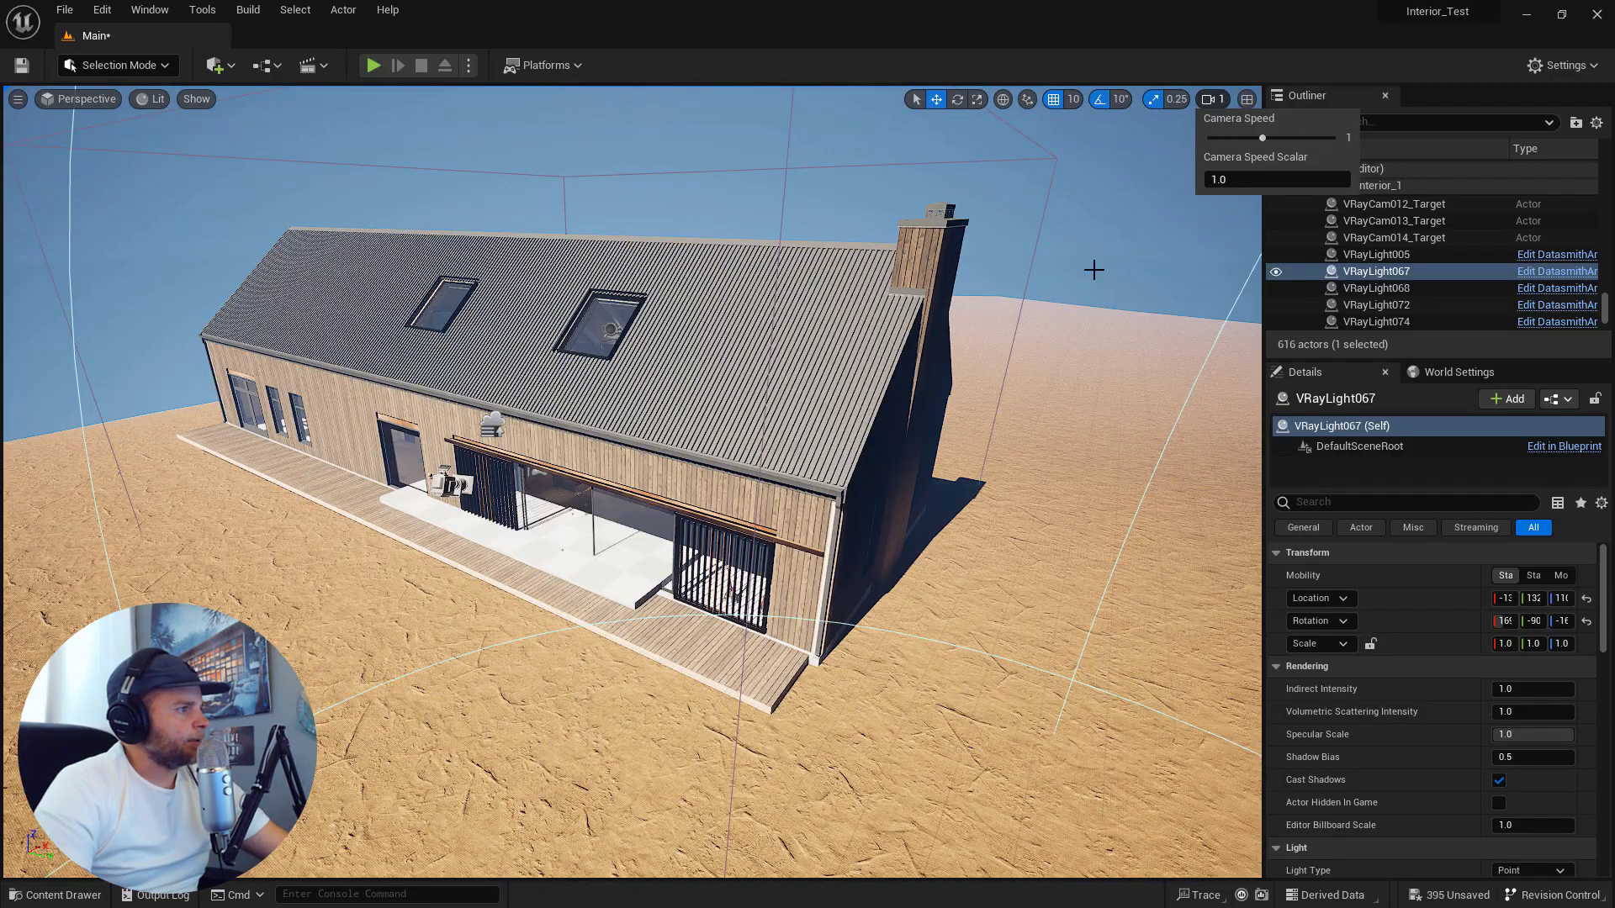
pyautogui.moveTo(1014, 324); pyautogui.dragTo(986, 240, button='right')
pyautogui.press('w')
pyautogui.moveTo(627, 368); pyautogui.dragTo(626, 362, button='right')
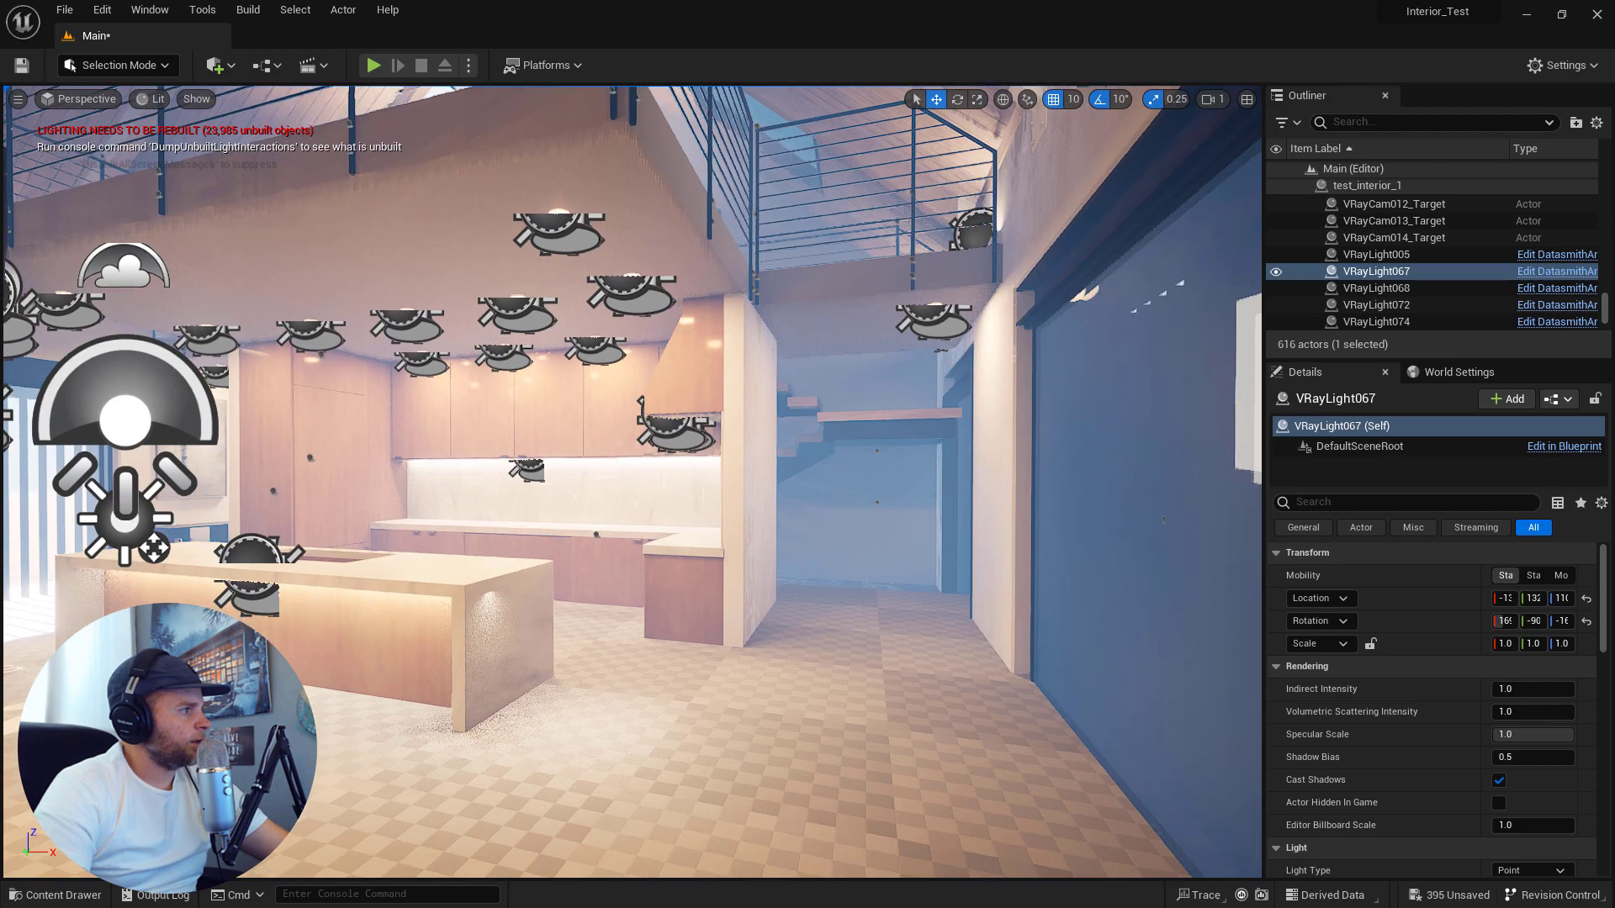
pyautogui.press('Delete')
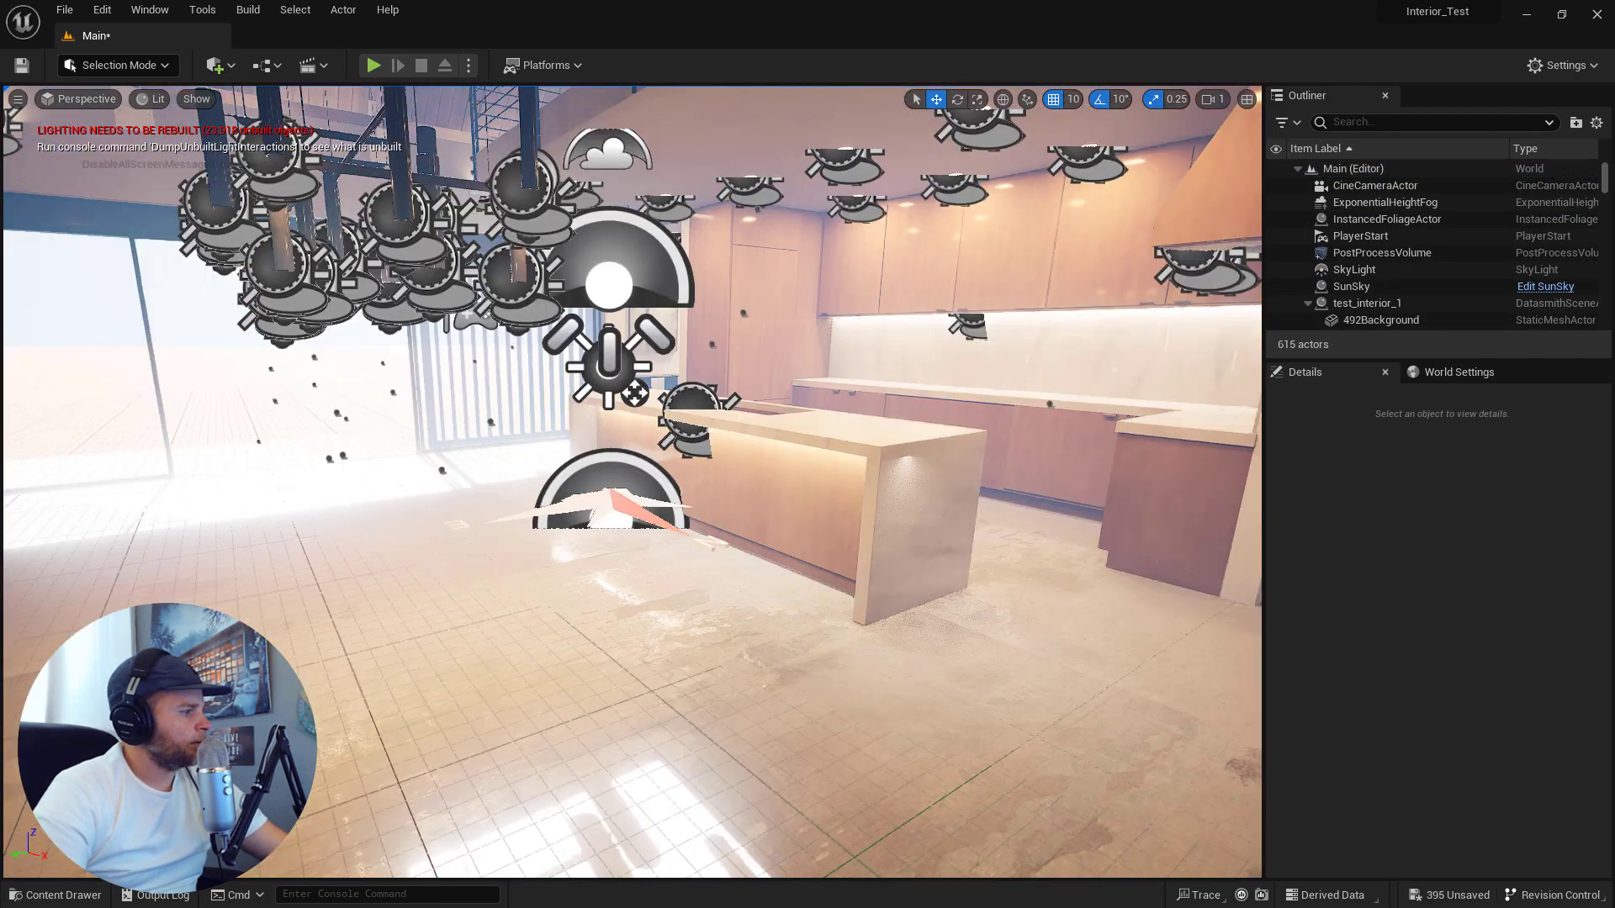
# - Examine the imported living room, including the rug, the timber ceiling and both guitars up close
pyautogui.moveTo(634, 393); pyautogui.dragTo(437, 454, button='right')
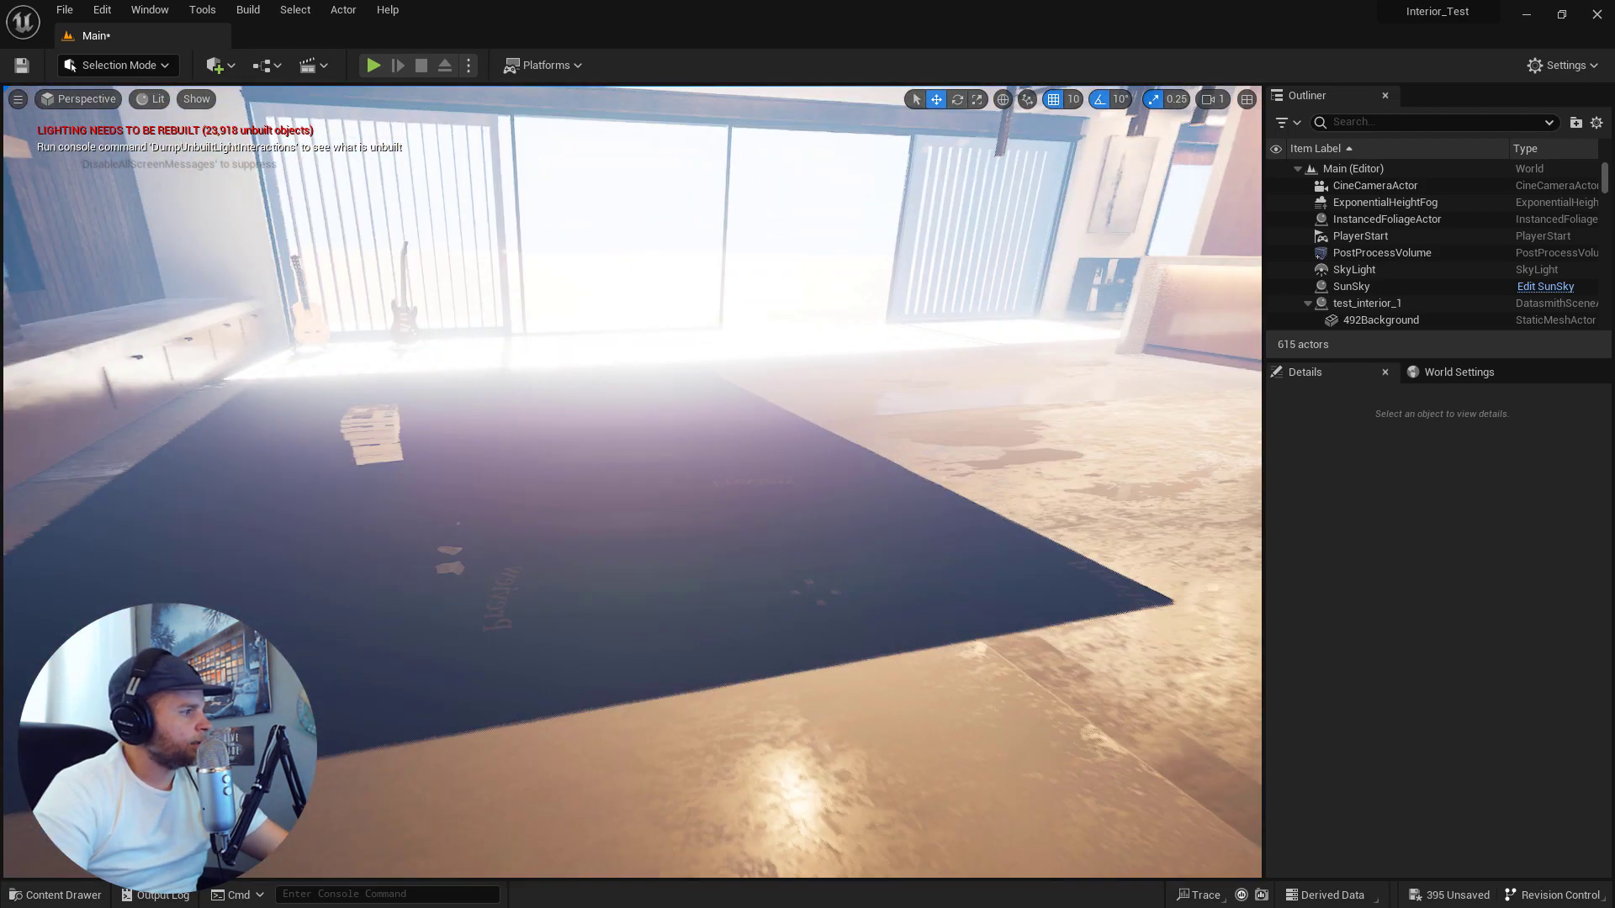
pyautogui.moveTo(437, 454); pyautogui.dragTo(454, 521, button='right')
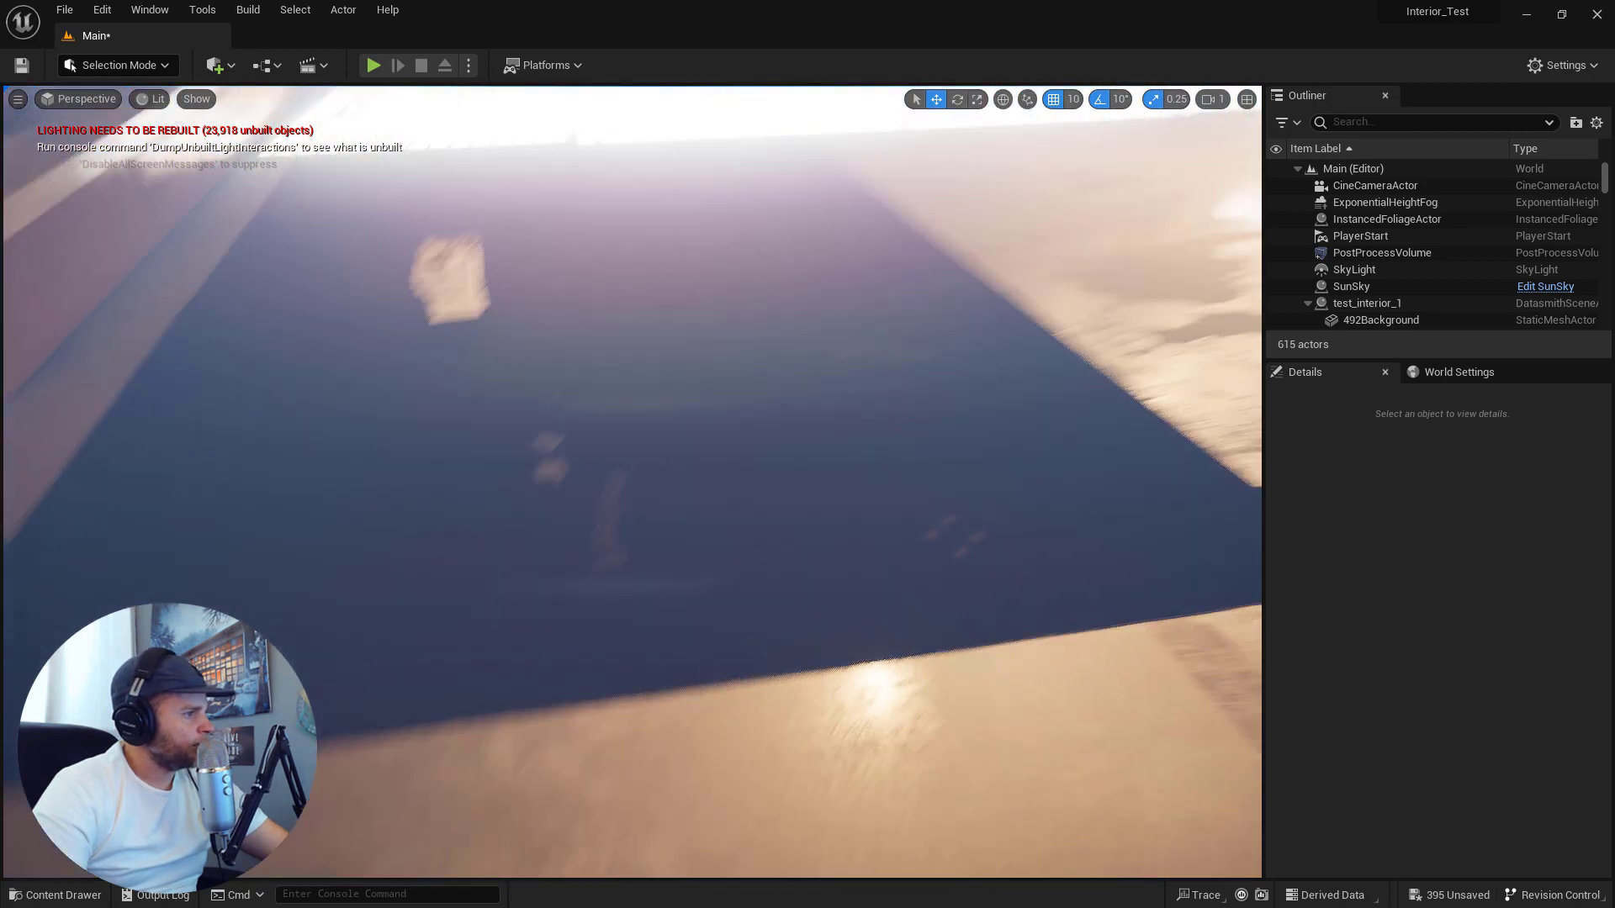
pyautogui.moveTo(454, 521); pyautogui.dragTo(639, 614, button='right')
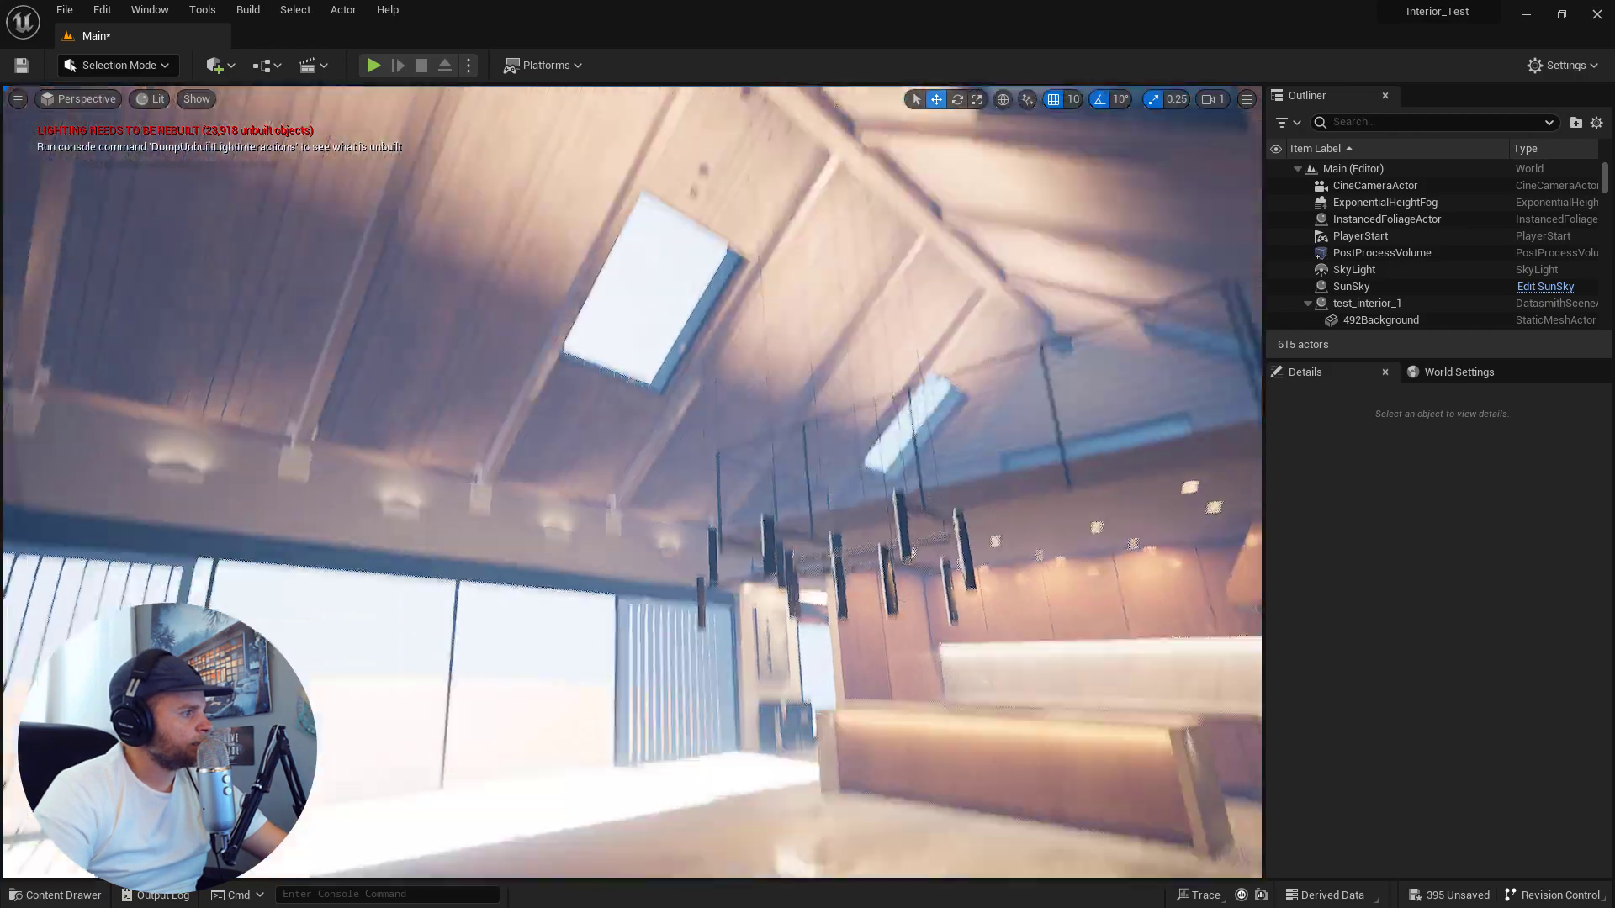
pyautogui.moveTo(639, 614); pyautogui.dragTo(573, 488, button='right')
pyautogui.press('w')
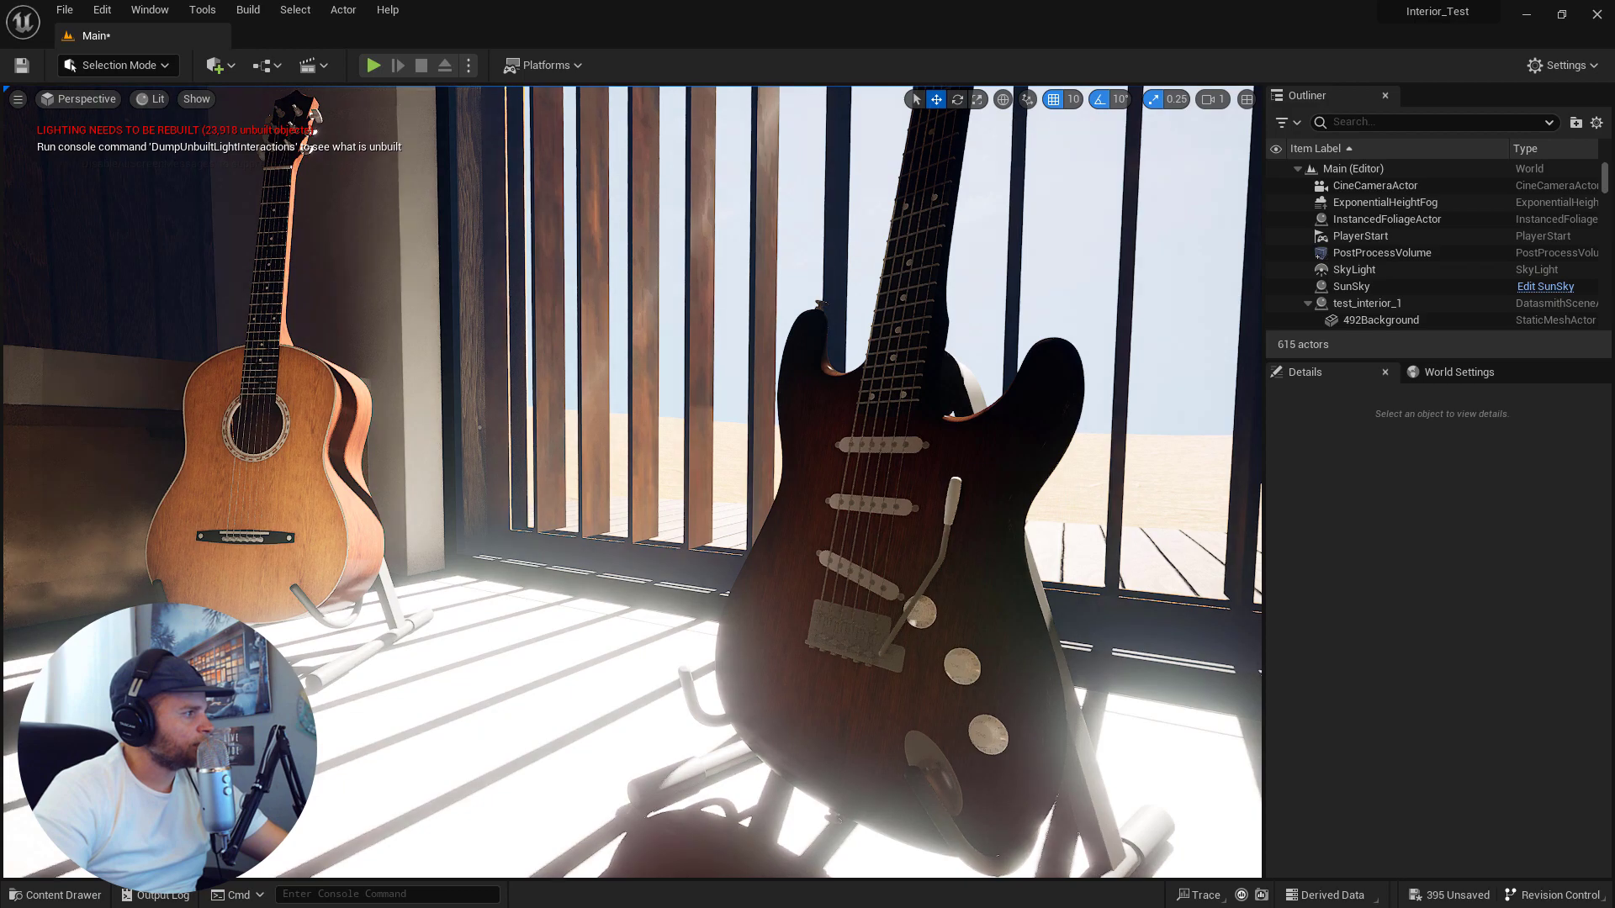
pyautogui.moveTo(635, 570); pyautogui.dragTo(526, 568, button='right')
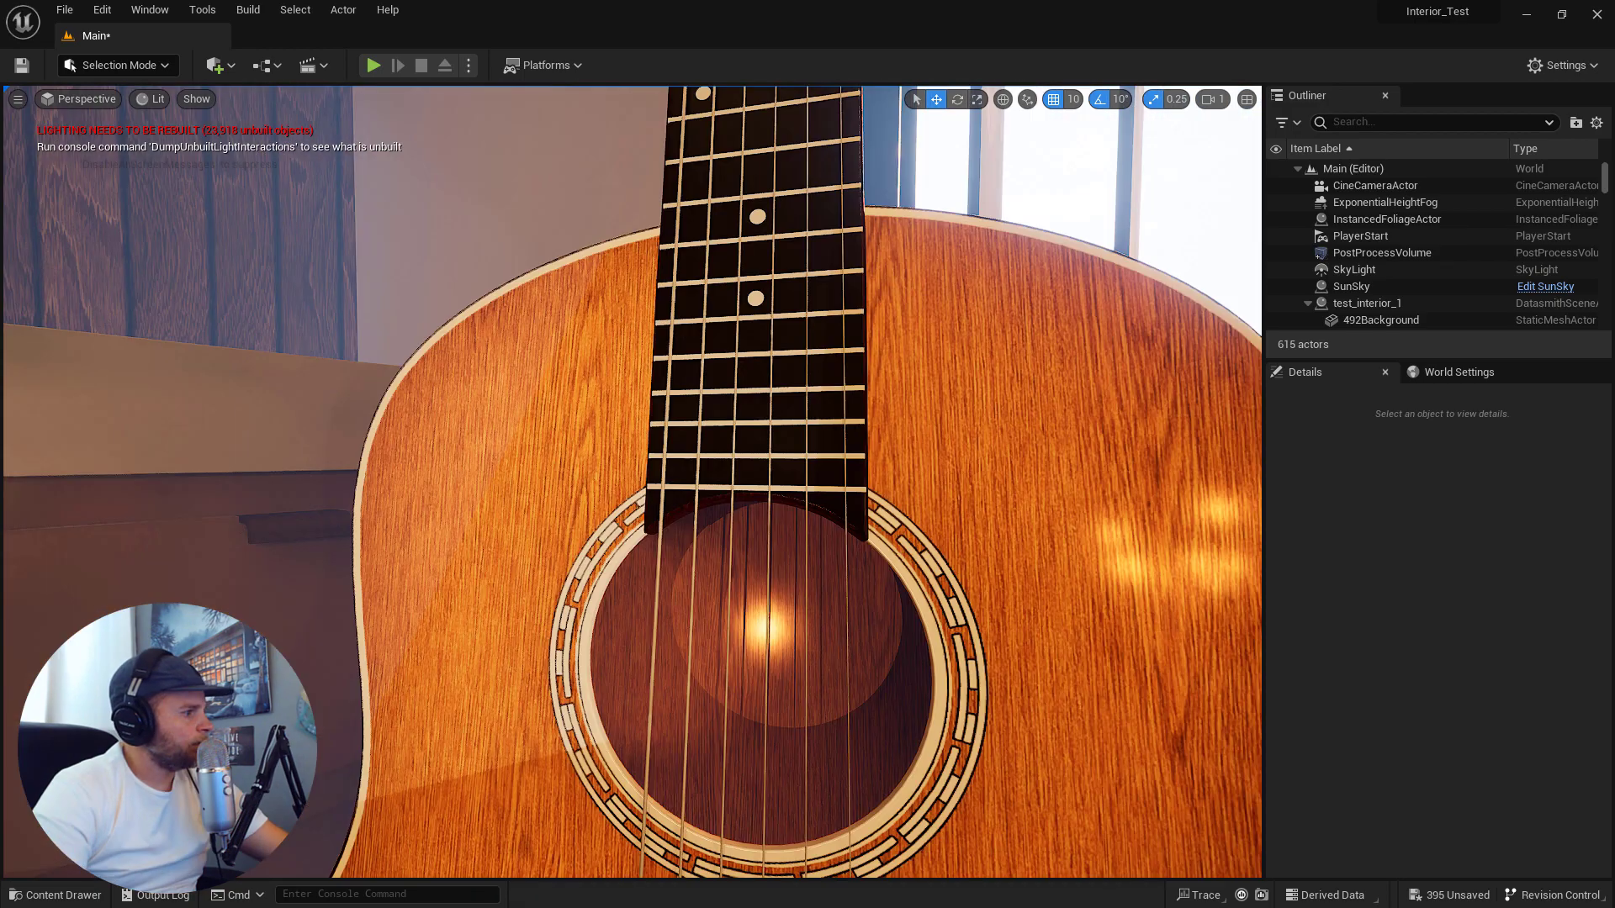
pyautogui.moveTo(632, 505); pyautogui.dragTo(911, 514, button='right')
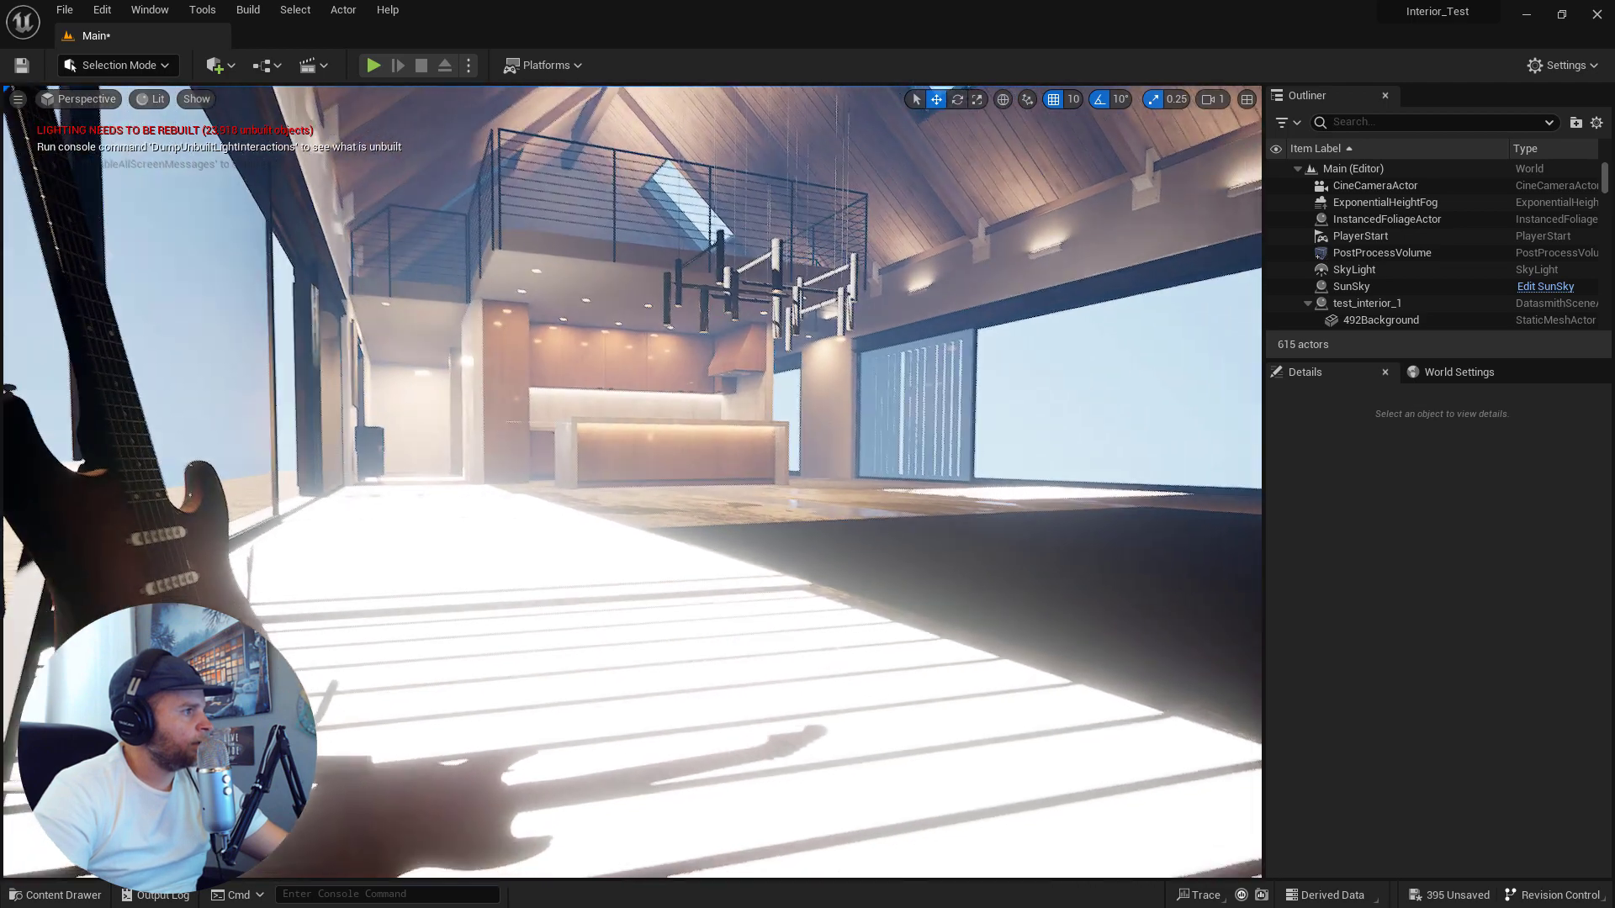
pyautogui.moveTo(731, 568); pyautogui.dragTo(740, 565, button='right')
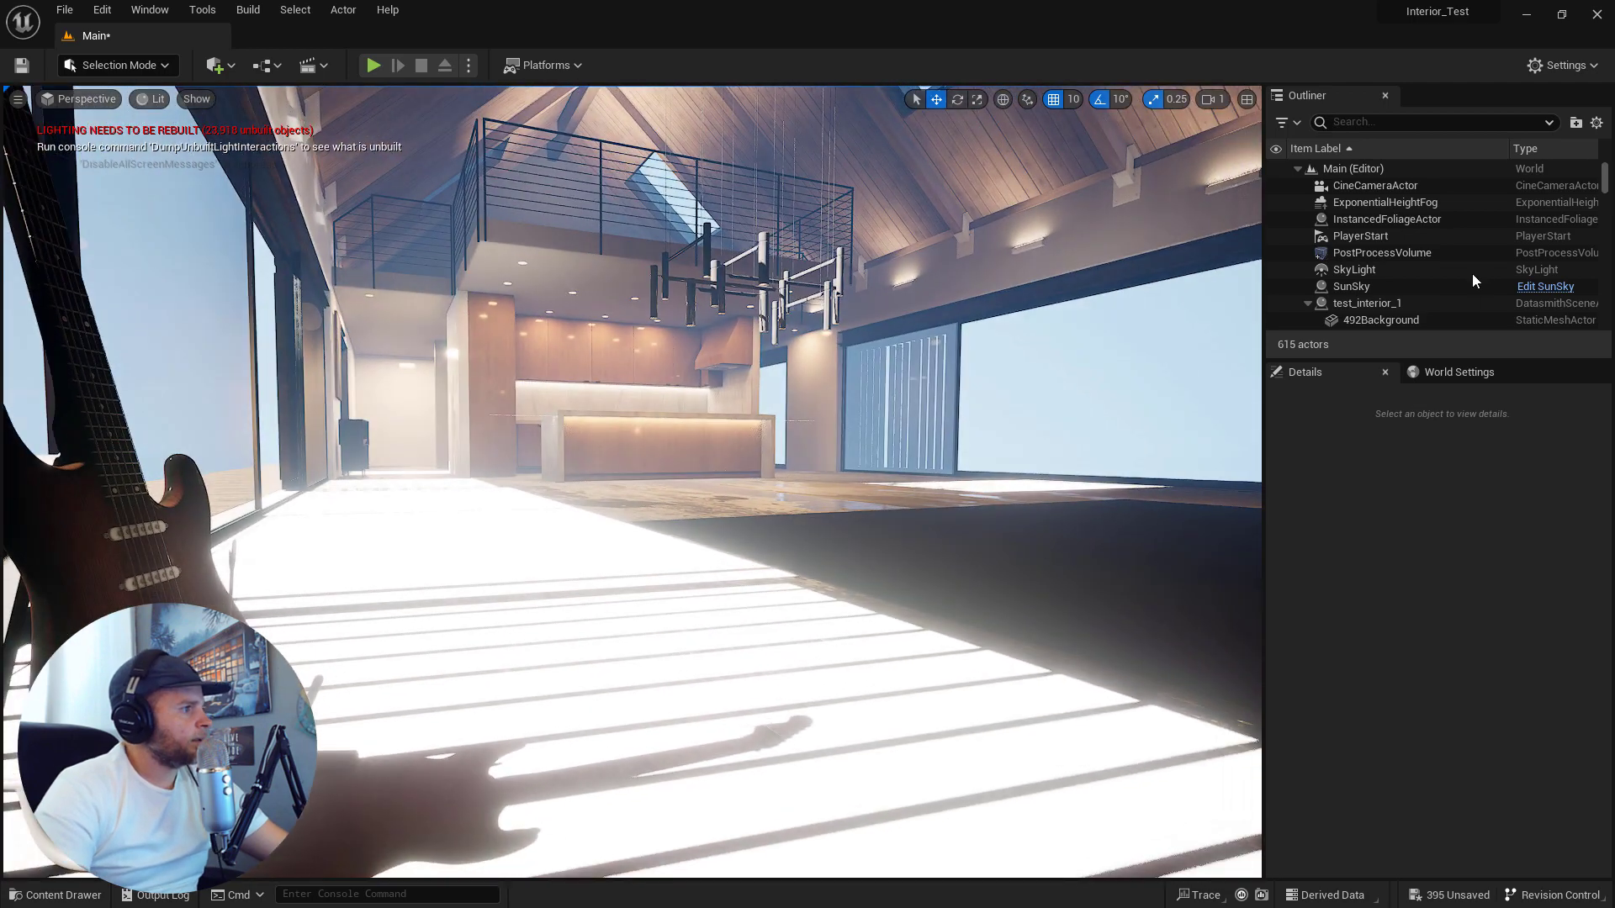
# - Search the scene's actors for "cam" and clear the search again
pyautogui.click(1416, 121)
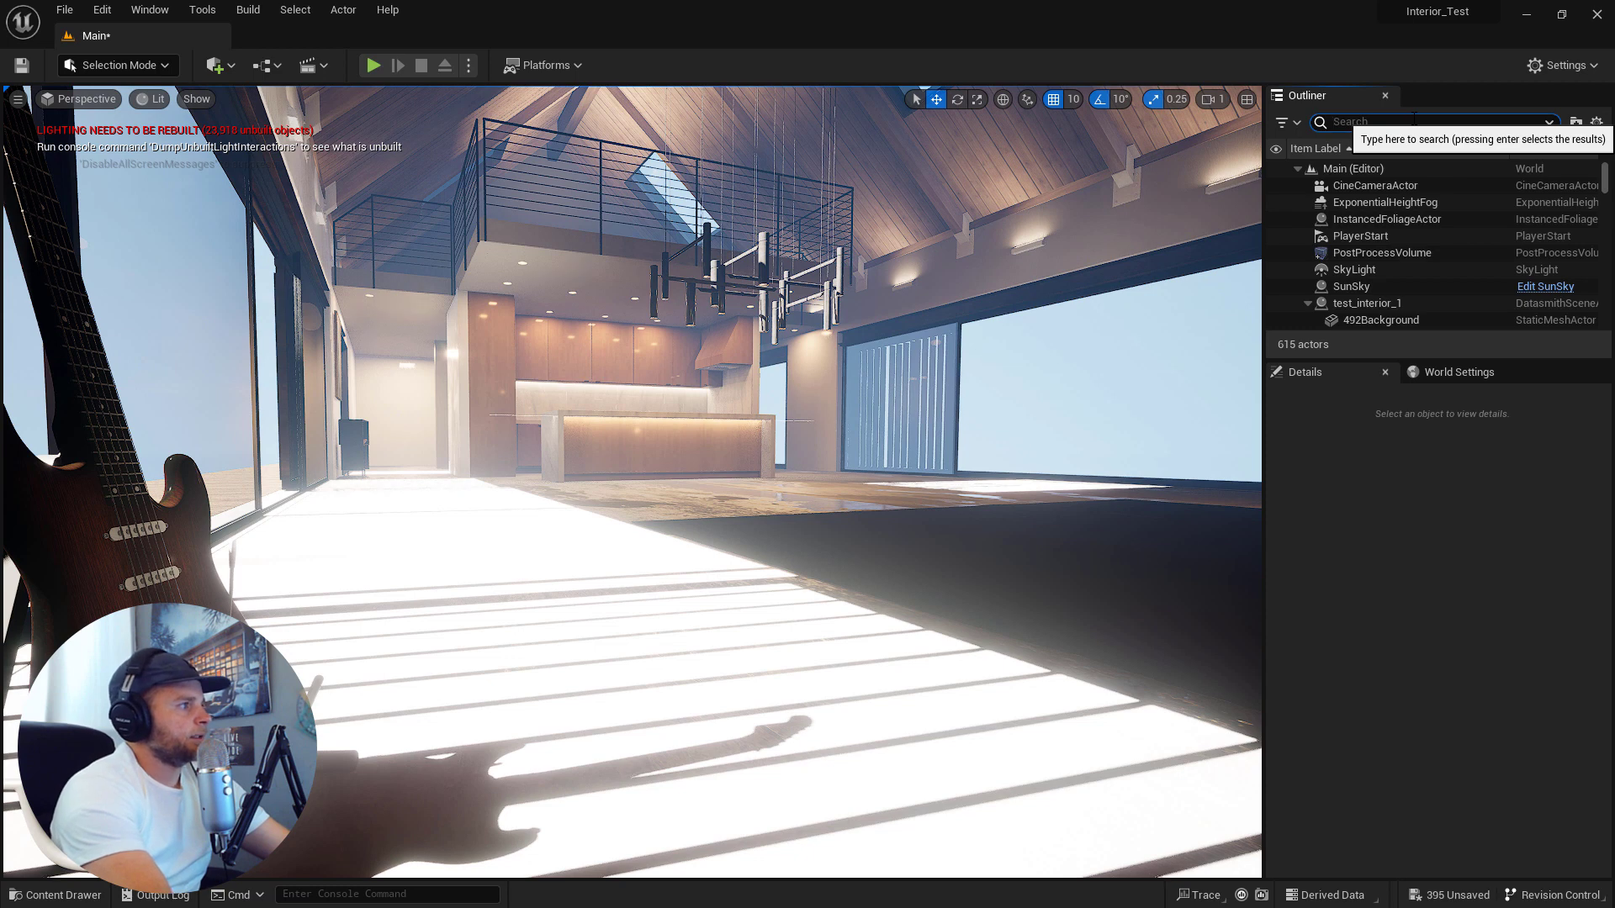
pyautogui.write('cam')
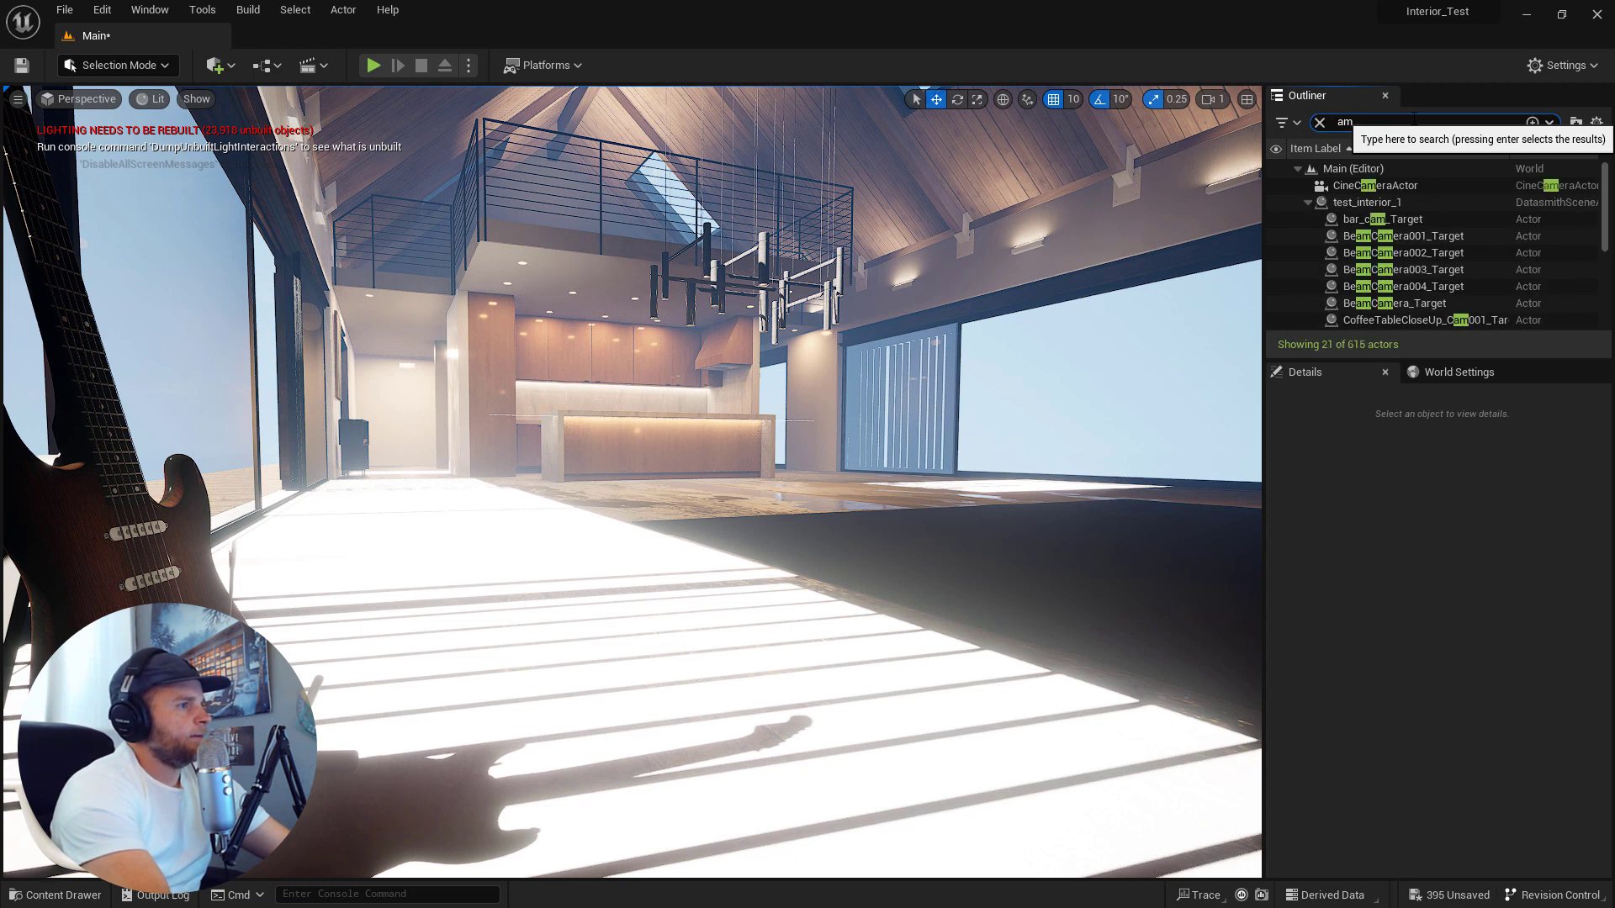
pyautogui.press('BackSpace')
pyautogui.press('BackSpace')
pyautogui.press('BackSpace')
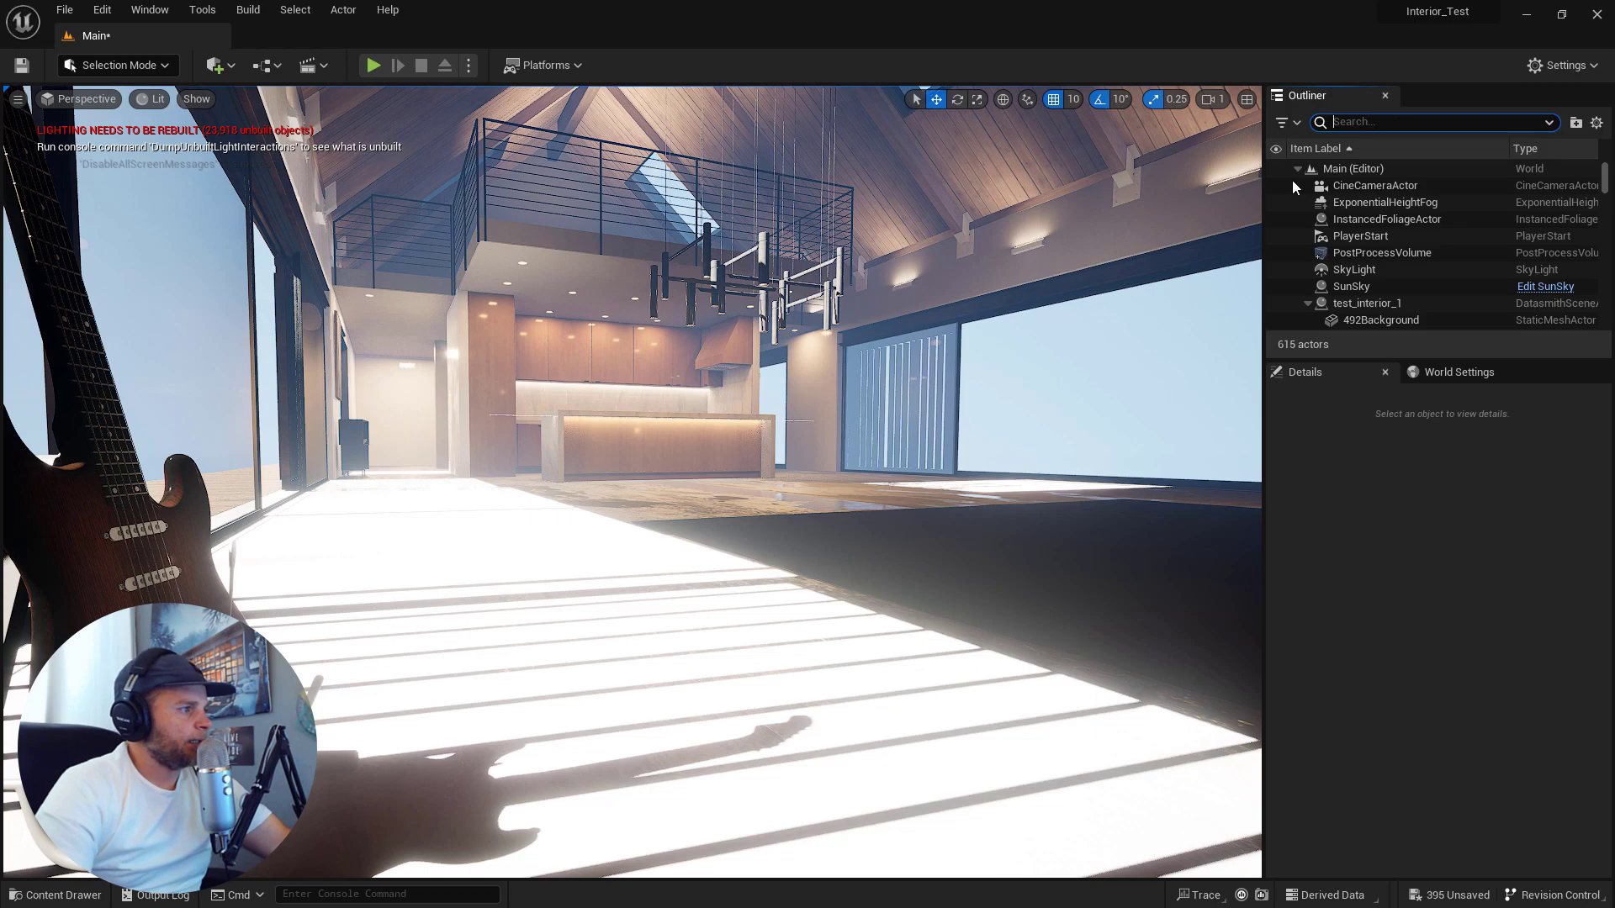
# - Examine the kitchen, mezzanine, chandelier and window lighting from several viewpoints in the living room
pyautogui.press('e')
pyautogui.moveTo(966, 519); pyautogui.dragTo(856, 489, button='right')
pyautogui.press('e')
pyautogui.press('q')
pyautogui.press('e')
pyautogui.press('e')
pyautogui.press('w')
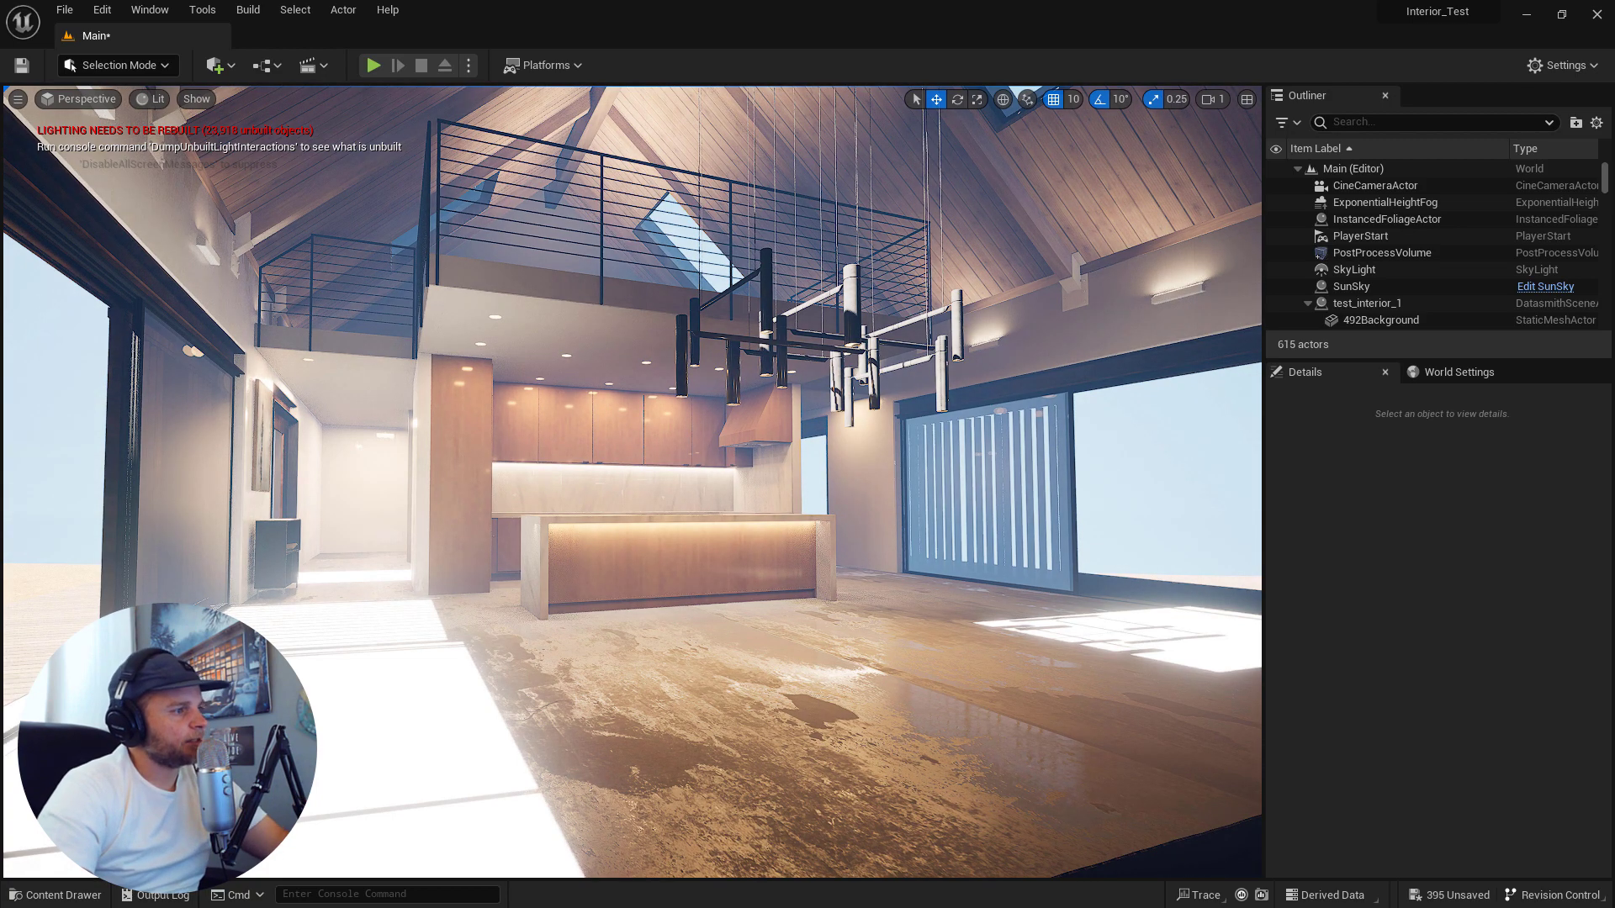
pyautogui.moveTo(632, 482); pyautogui.dragTo(803, 565, button='right')
pyautogui.moveTo(686, 509)
pyautogui.mouseDown(button='right')
pyautogui.moveTo(748, 514)
pyautogui.moveTo(614, 508)
pyautogui.moveTo(677, 511)
pyautogui.mouseUp(button='right')
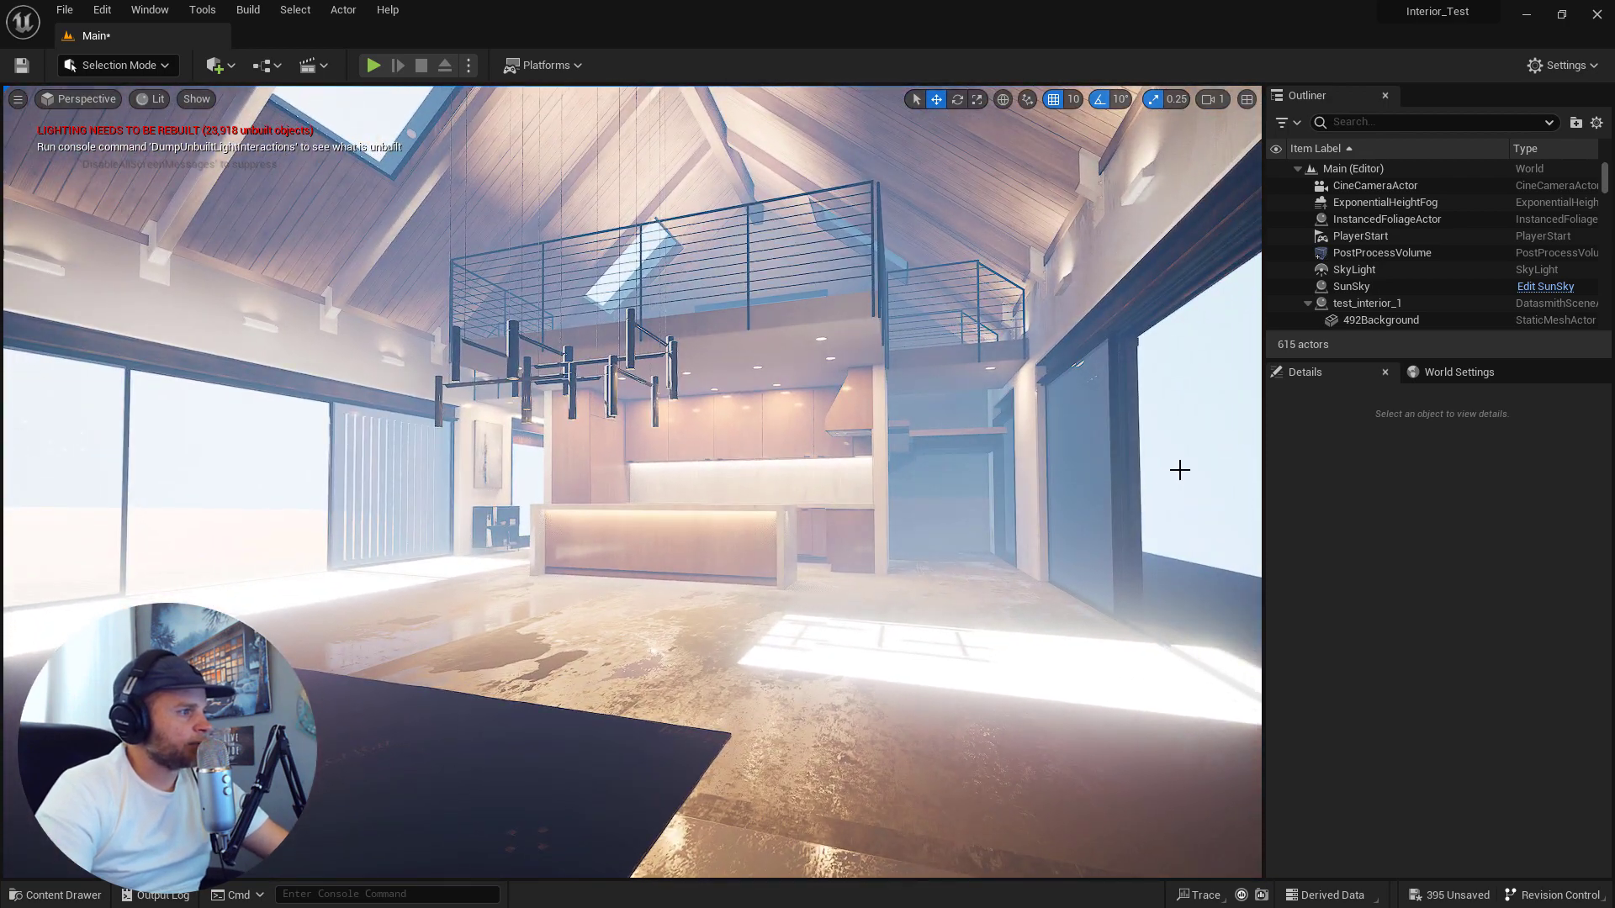
pyautogui.moveTo(1176, 468)
pyautogui.mouseDown(button='right')
pyautogui.moveTo(1017, 471)
pyautogui.moveTo(1047, 485)
pyautogui.moveTo(1084, 472)
pyautogui.mouseUp(button='right')
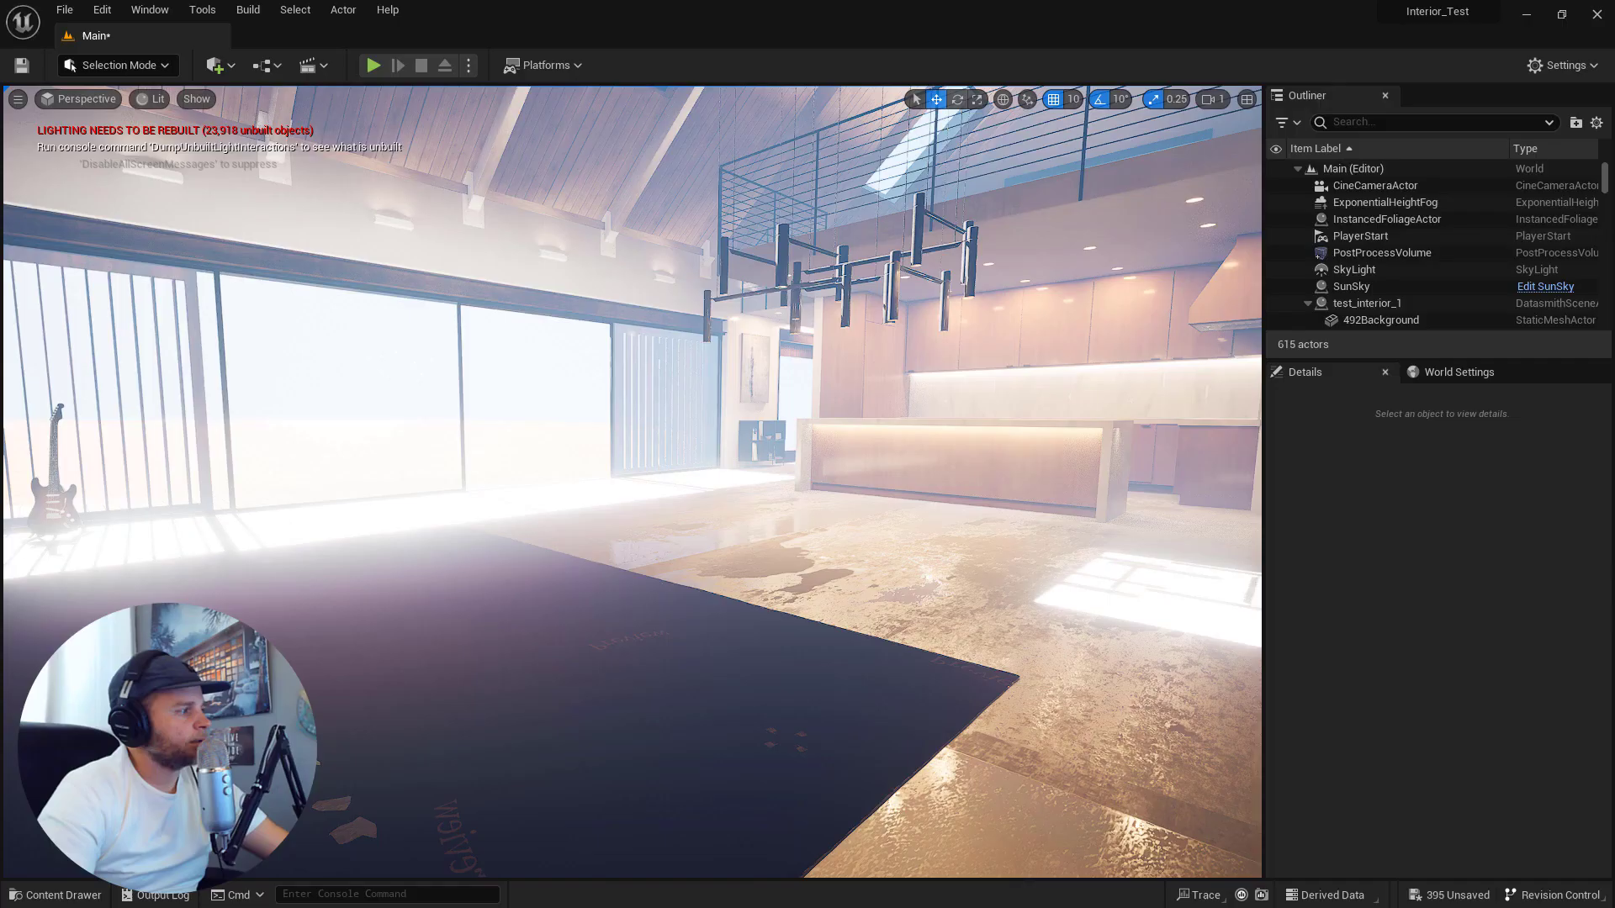
pyautogui.moveTo(630, 480); pyautogui.dragTo(672, 482, button='right')
# - Find the ExponentialHeightFog actor, hide and show it to compare the effect, and set its Fog Density to 0.002
pyautogui.click(1345, 122)
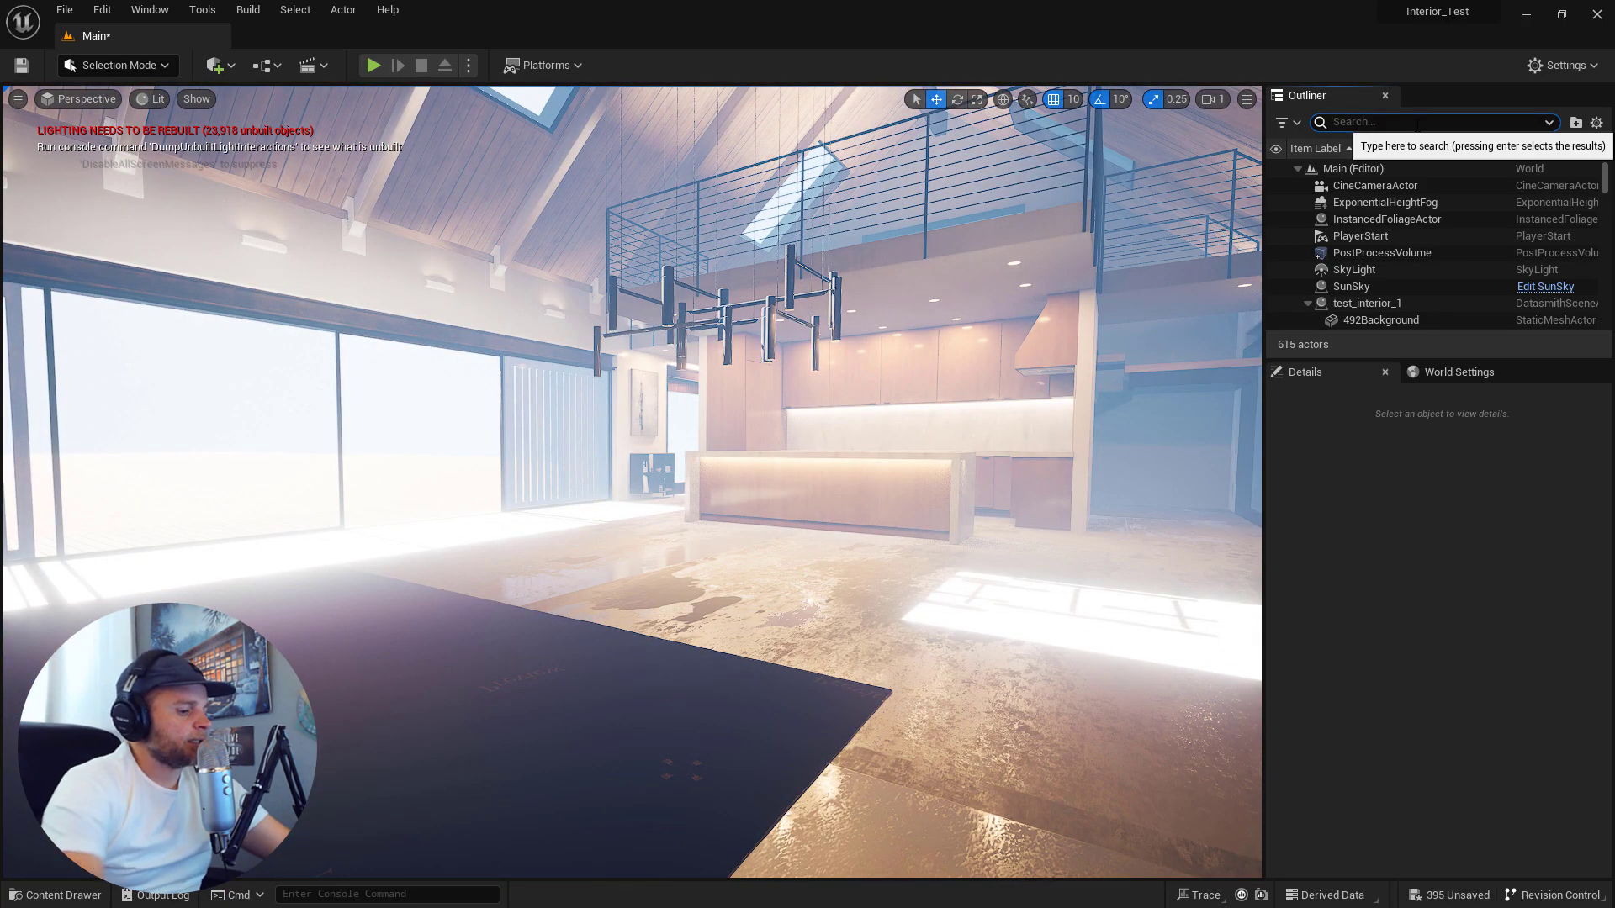
pyautogui.write('fog')
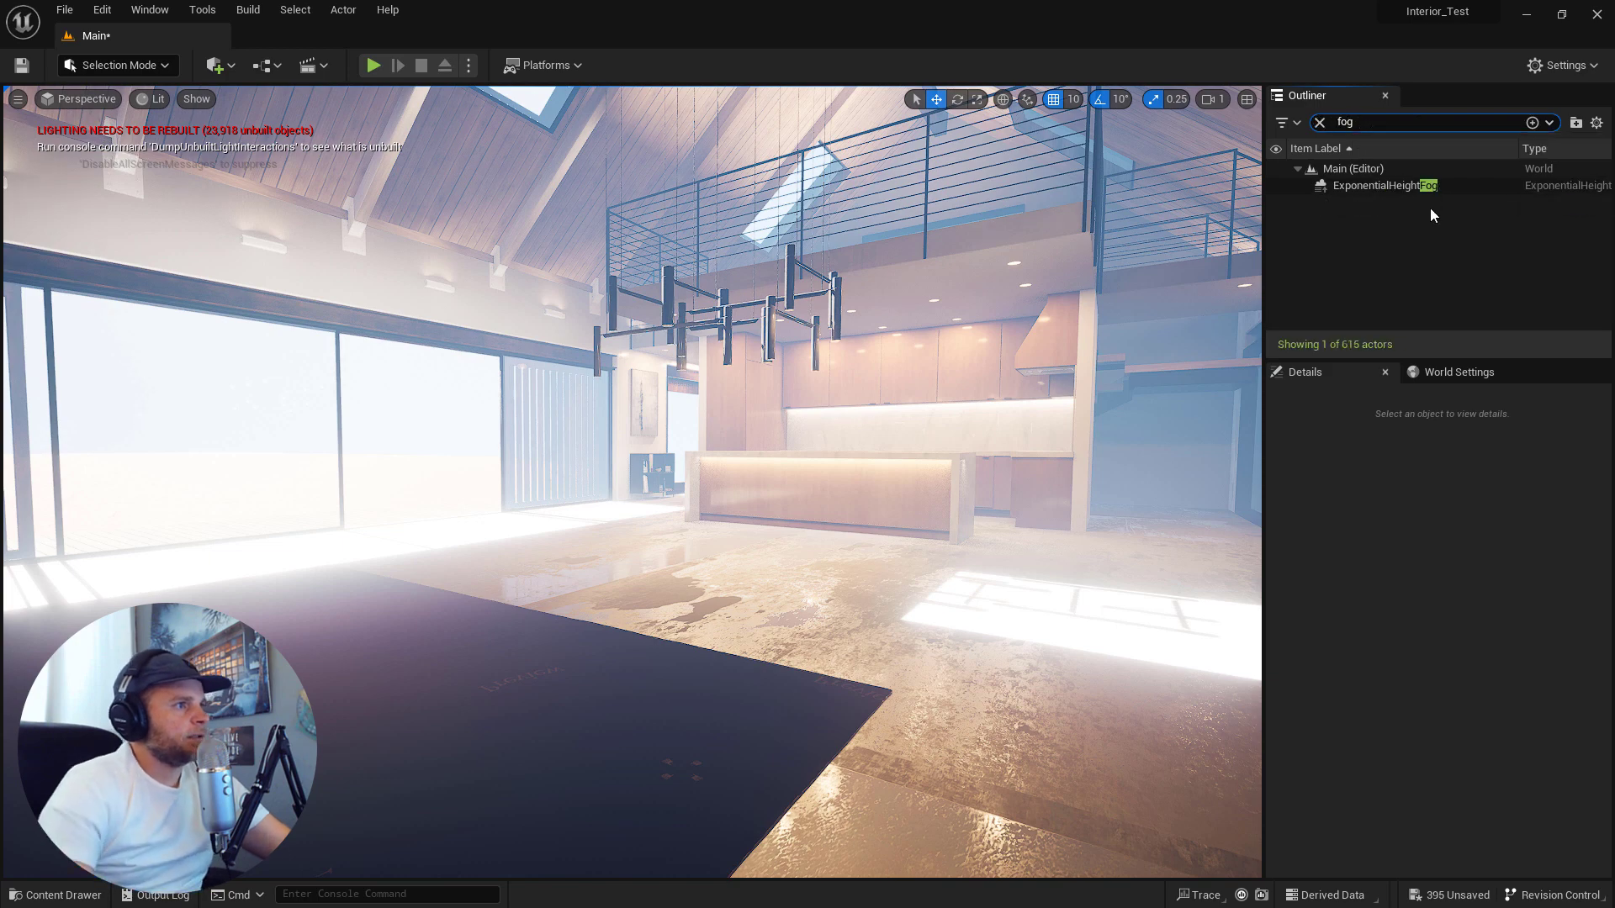
pyautogui.click(1415, 183)
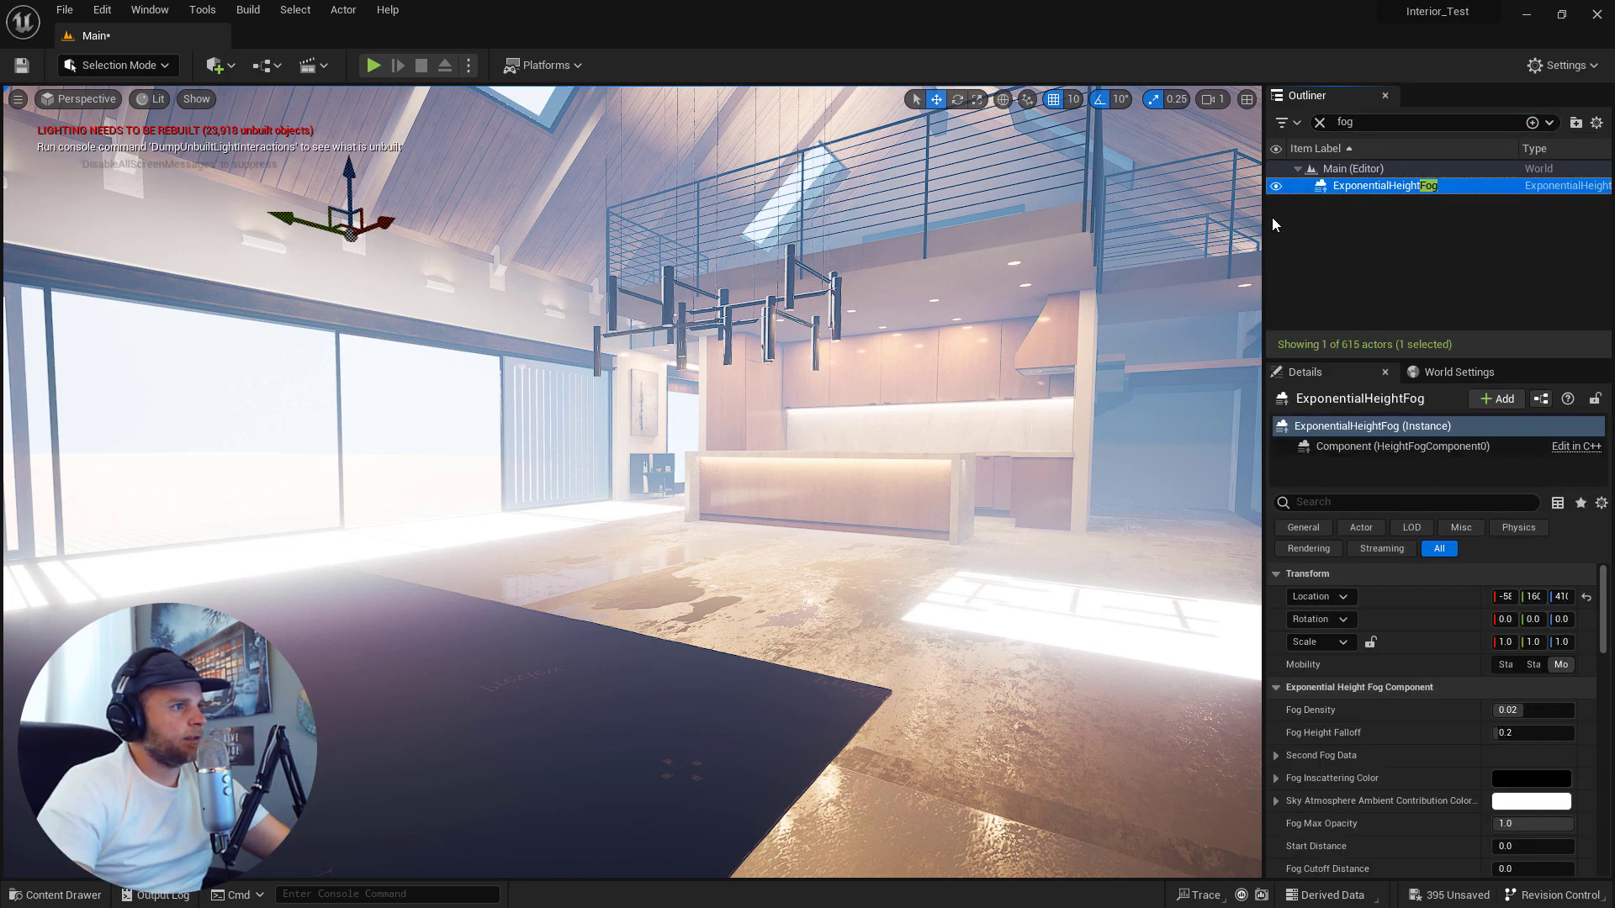
pyautogui.click(1275, 186)
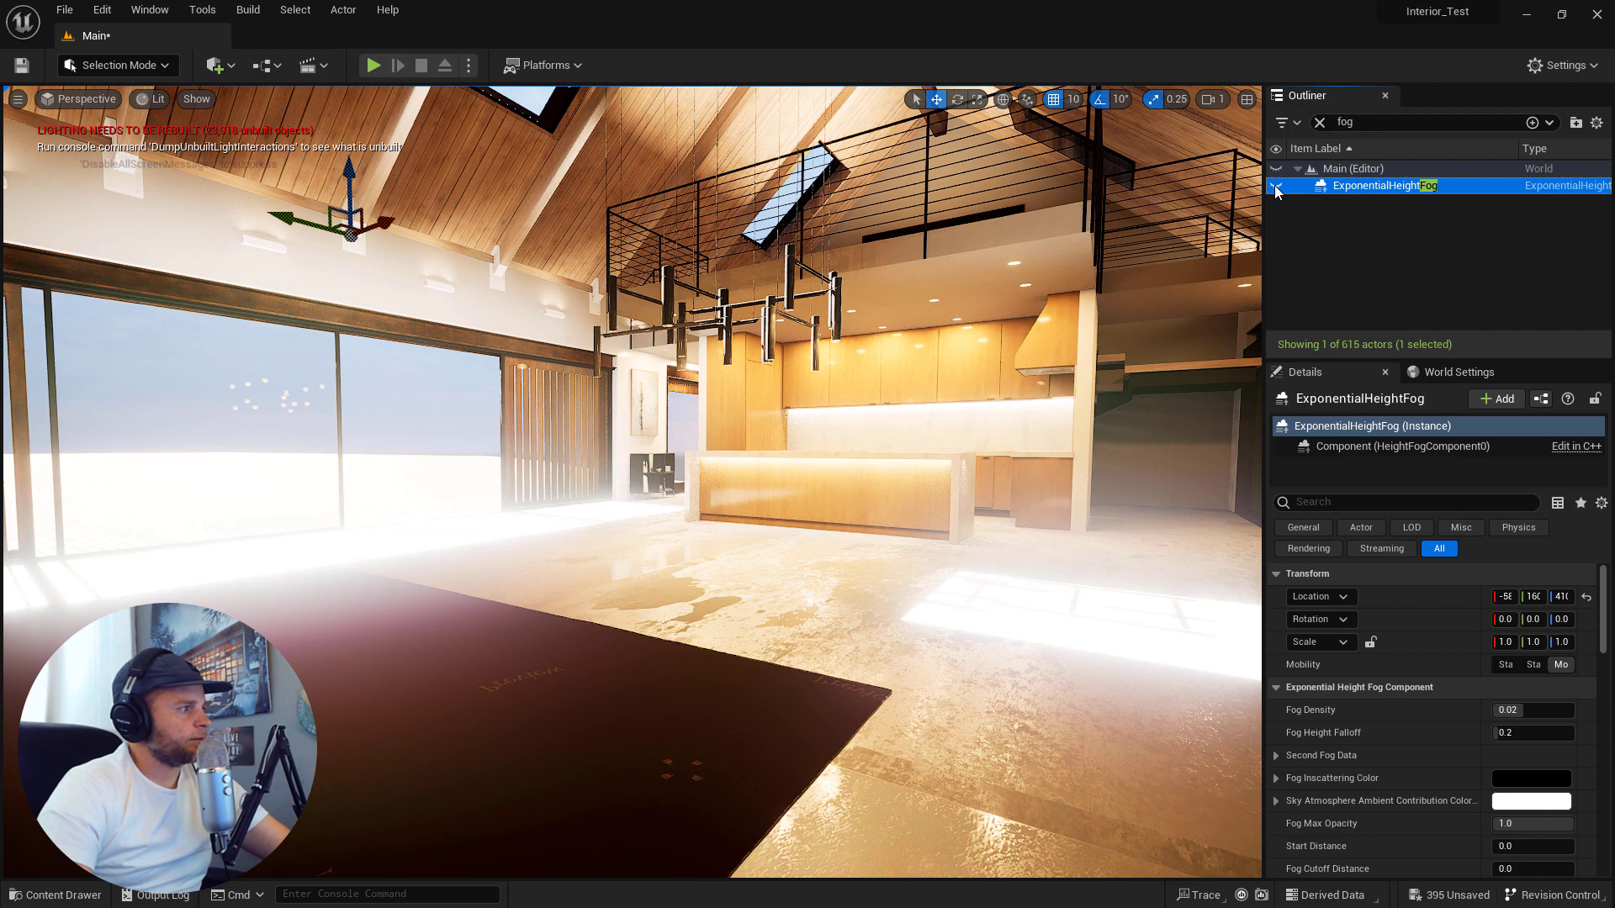
pyautogui.click(1275, 186)
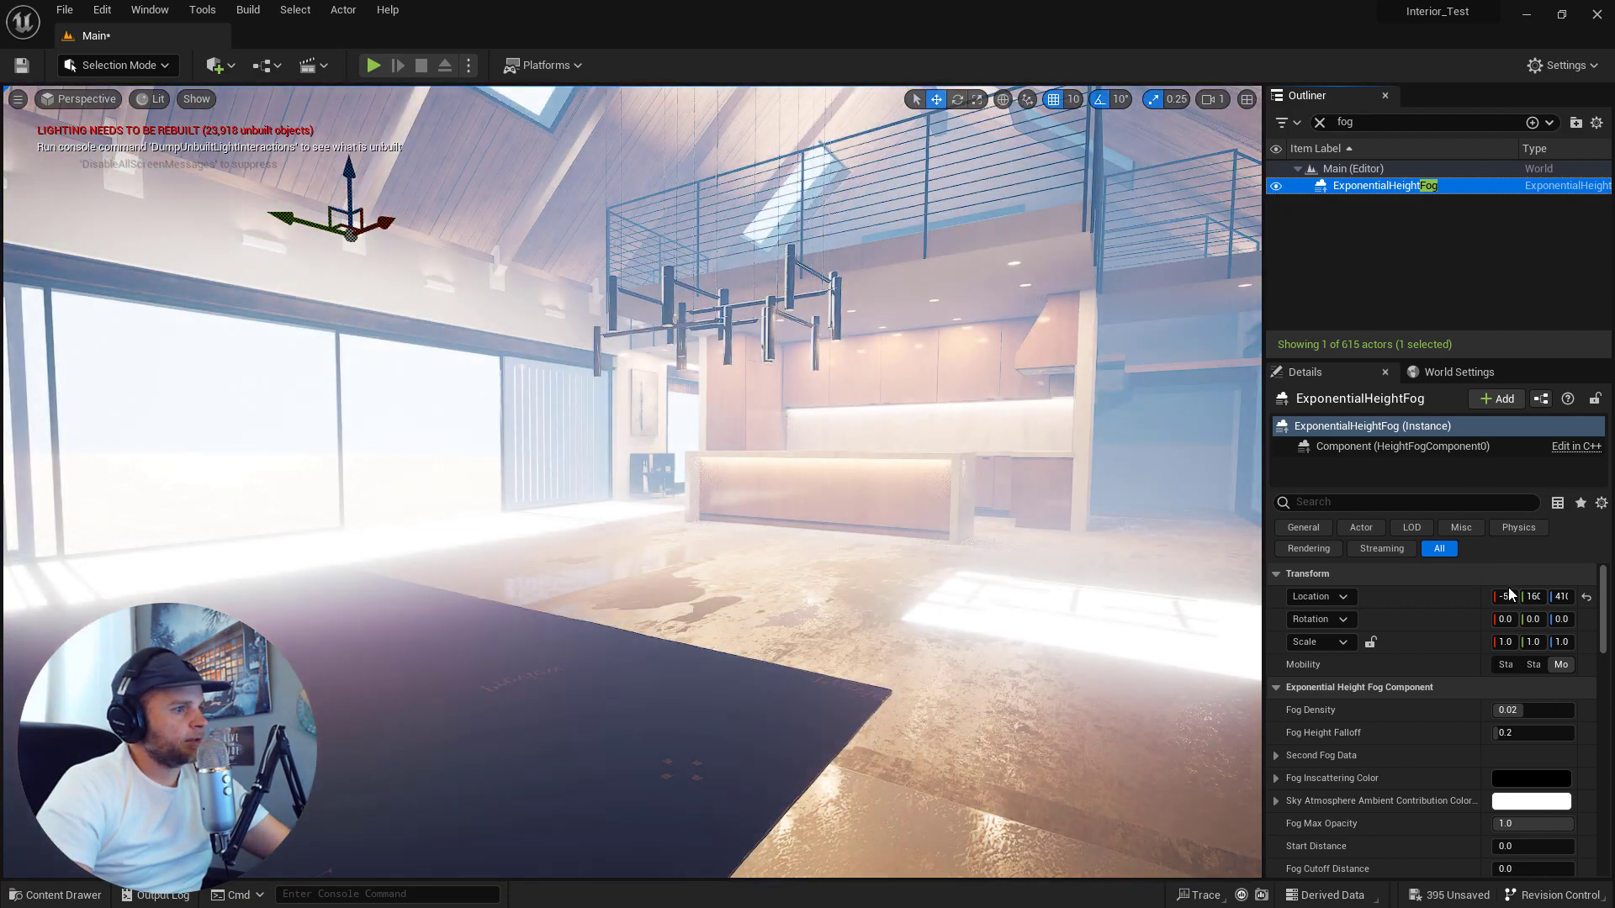
pyautogui.click(1517, 715)
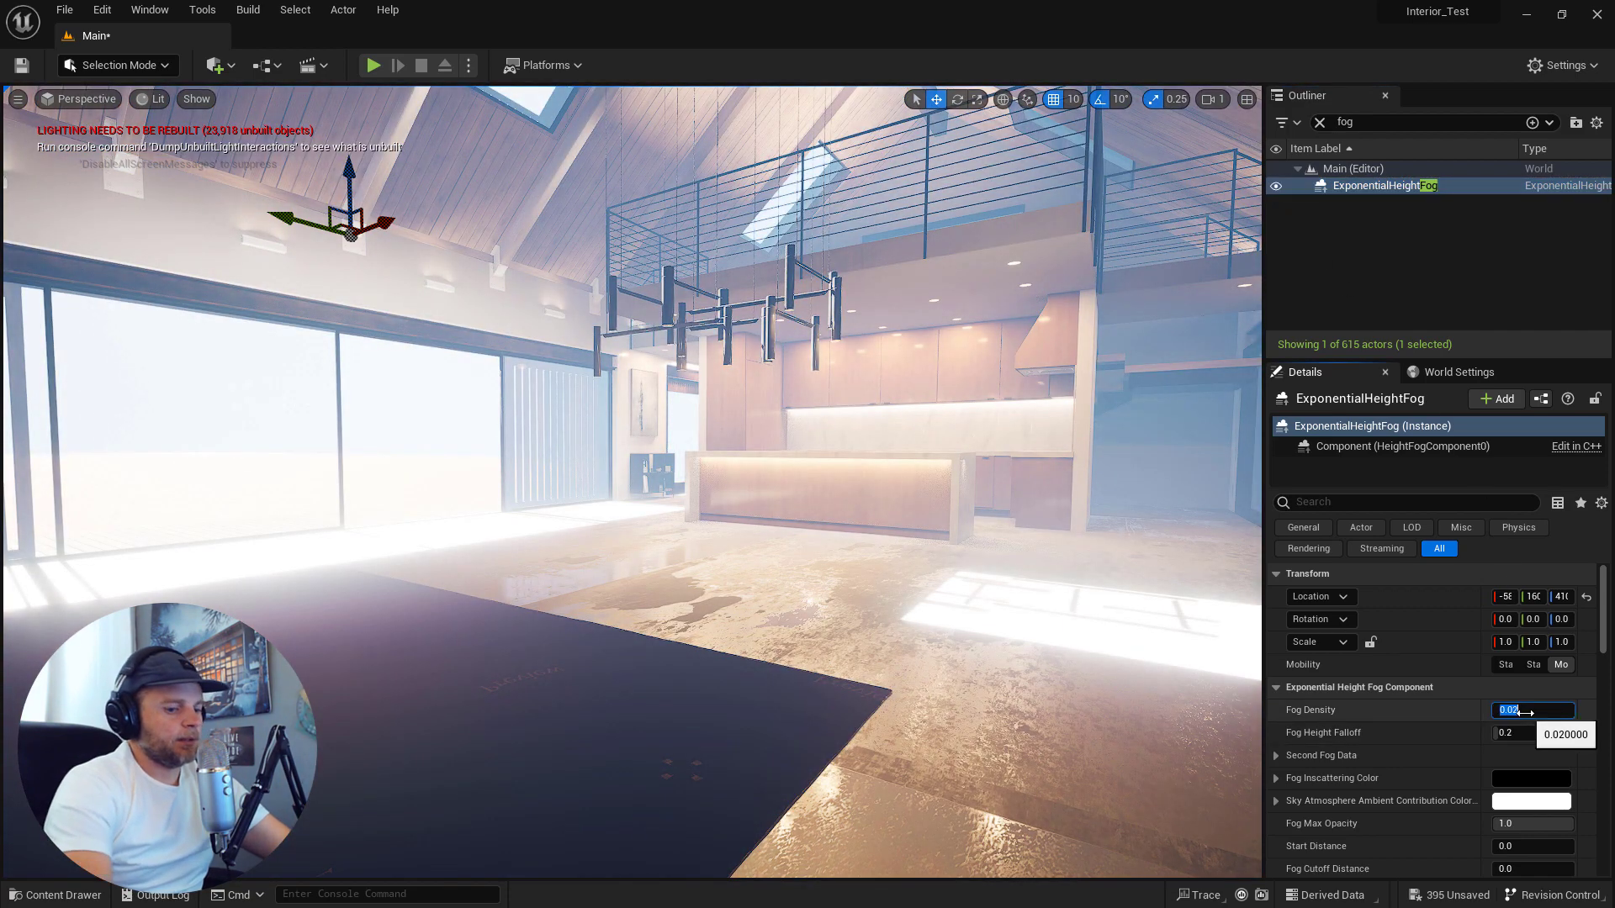
pyautogui.write('0.002')
pyautogui.press('Return')
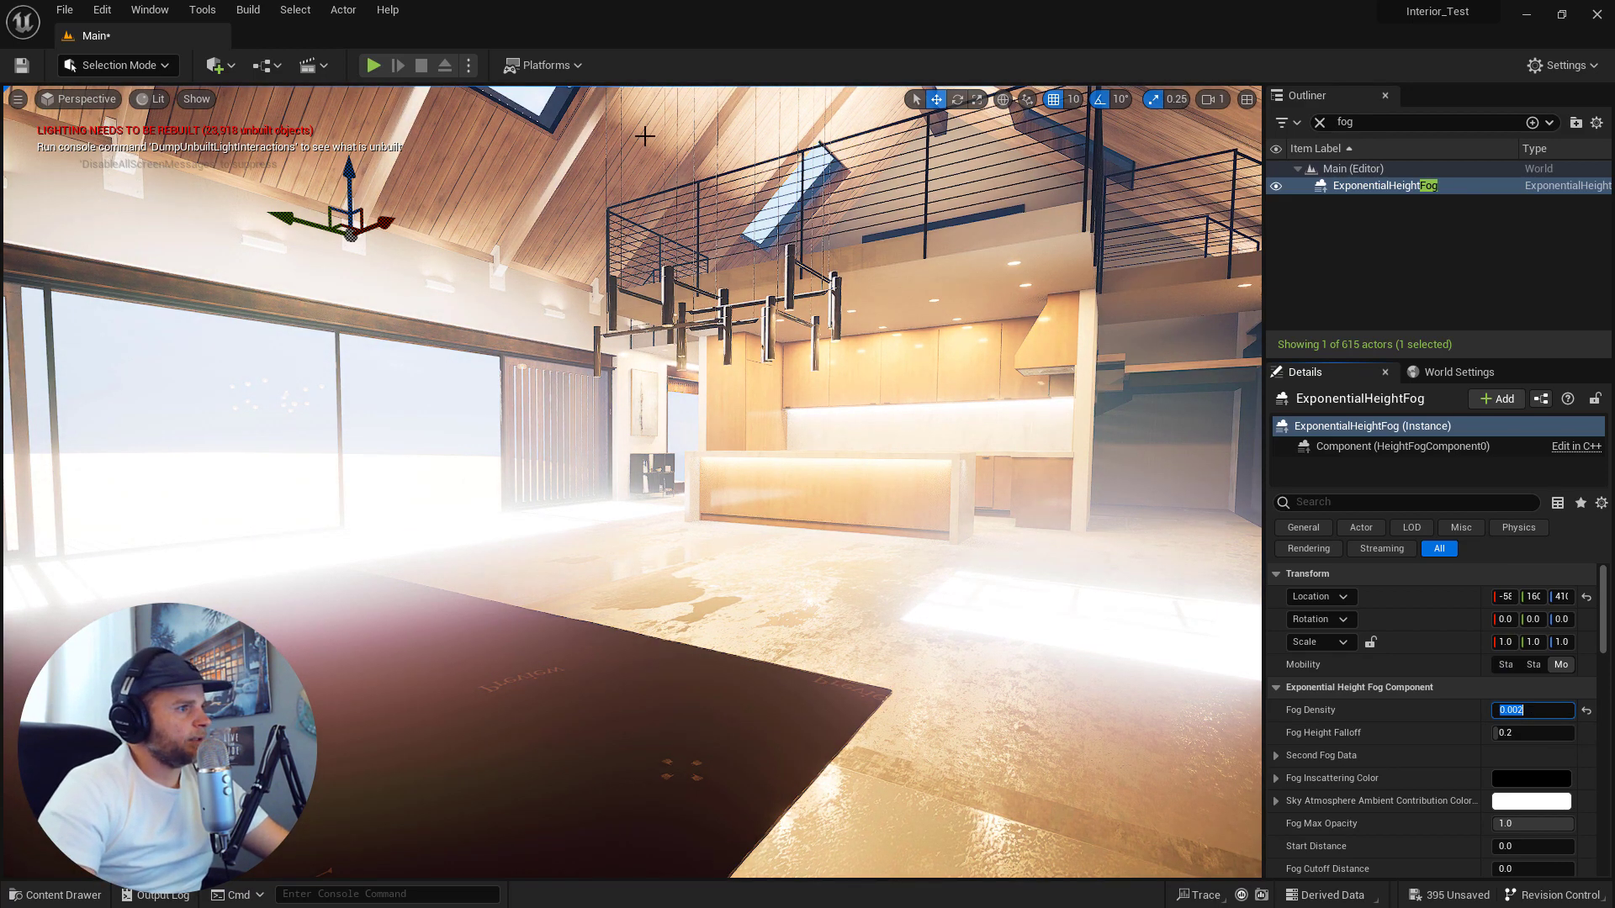
# - Find the PostProcessVolume actor, enable its Bloom Intensity override and set the intensity to 0.01
pyautogui.click(1334, 123)
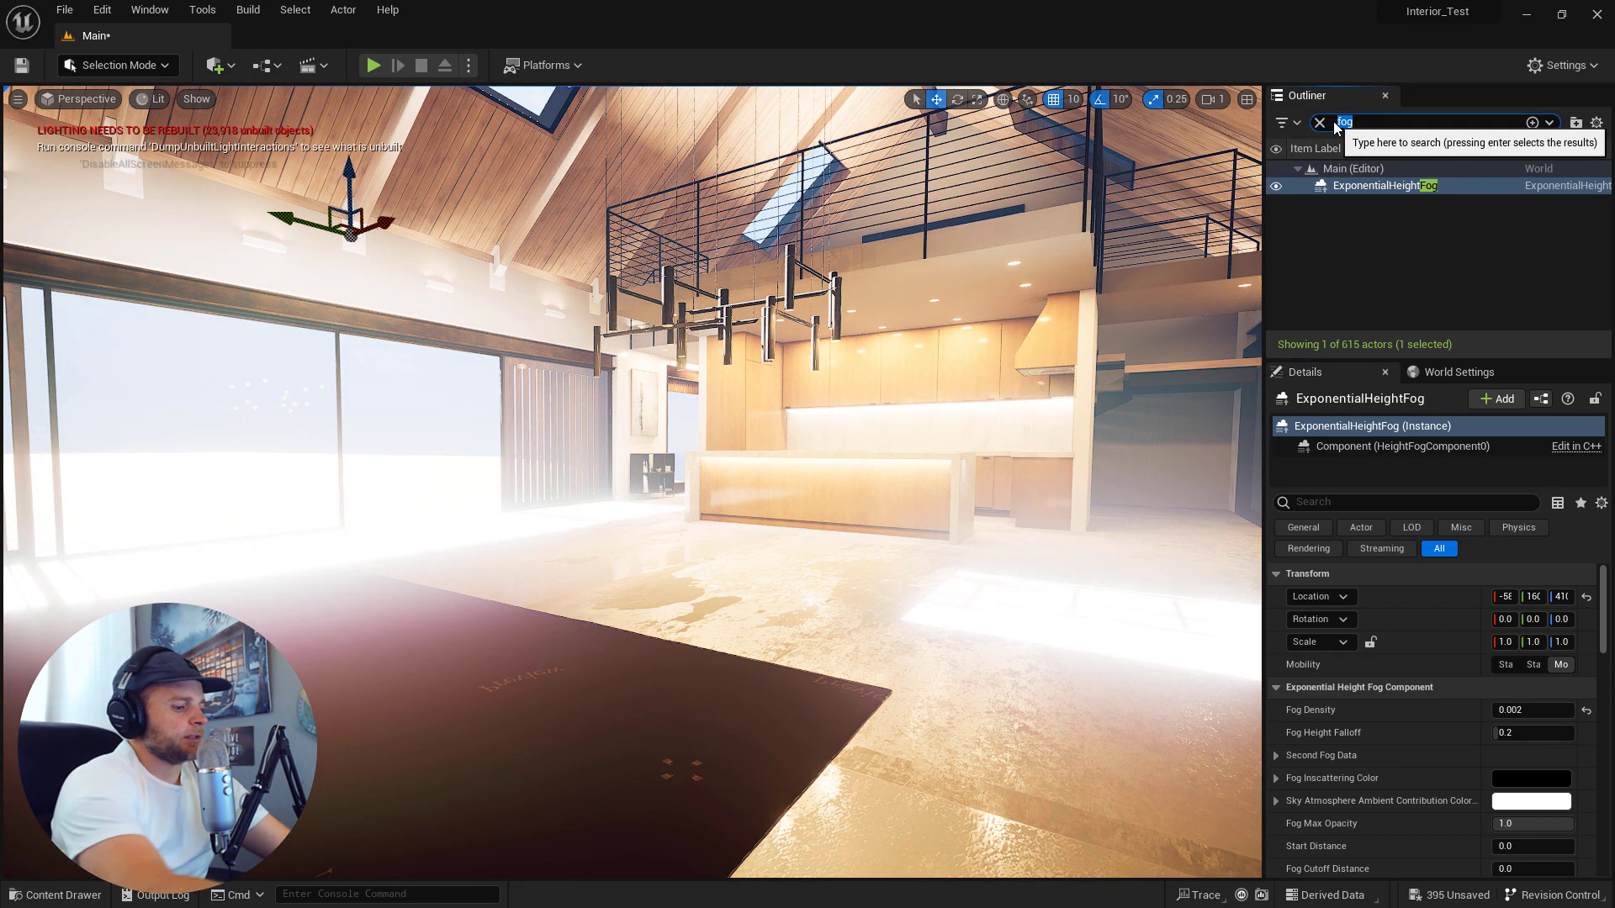
pyautogui.write('post')
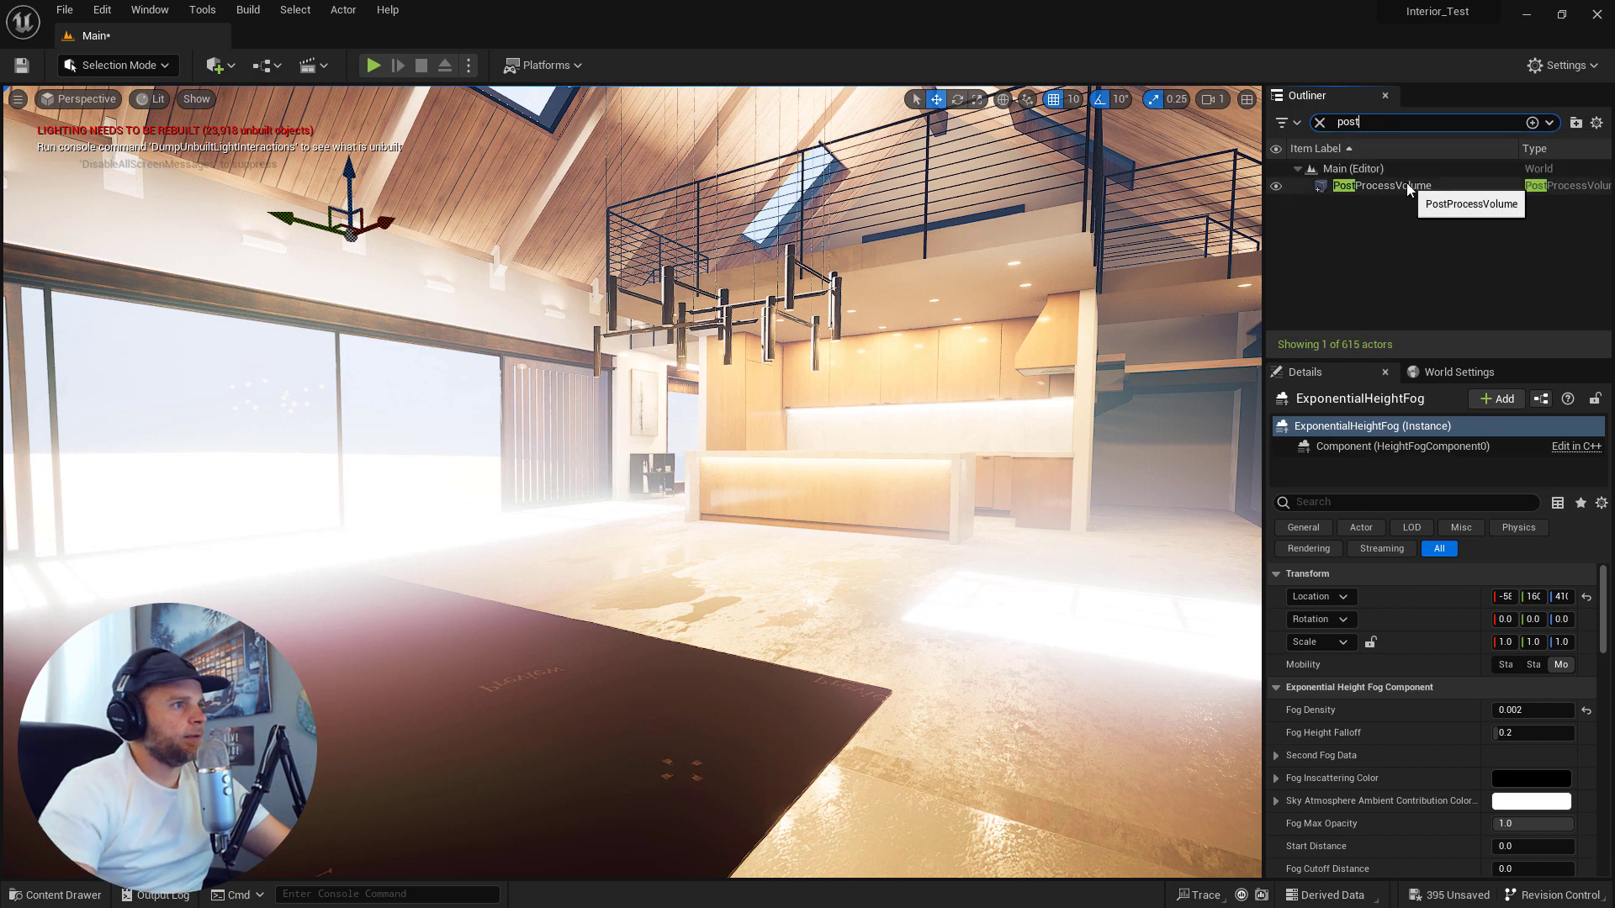
pyautogui.click(1406, 183)
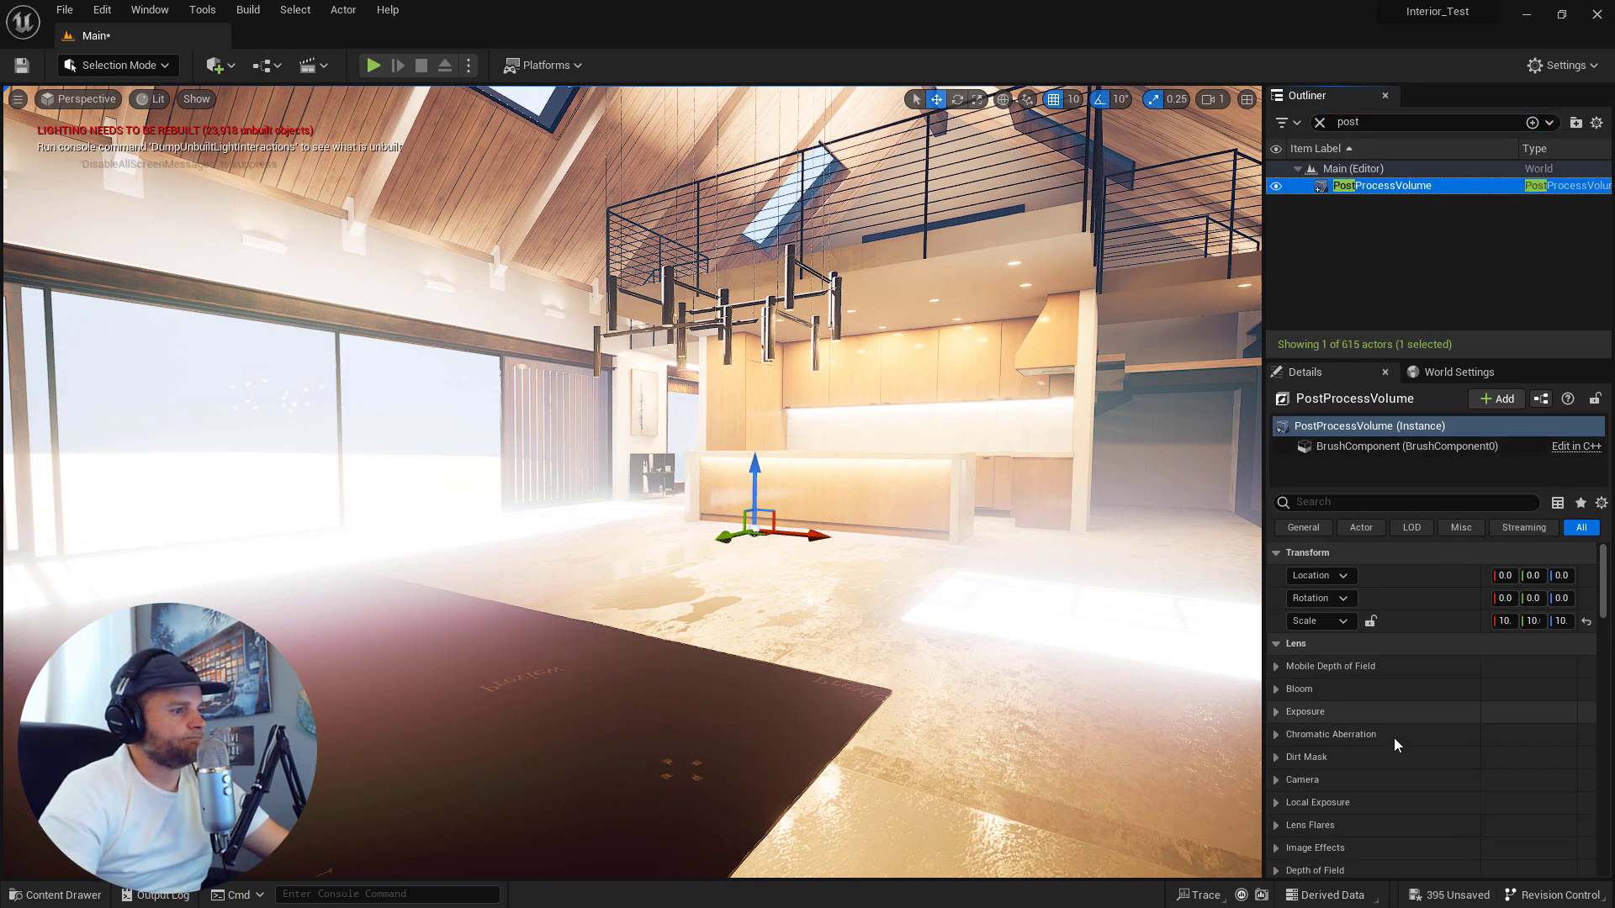
pyautogui.click(1357, 502)
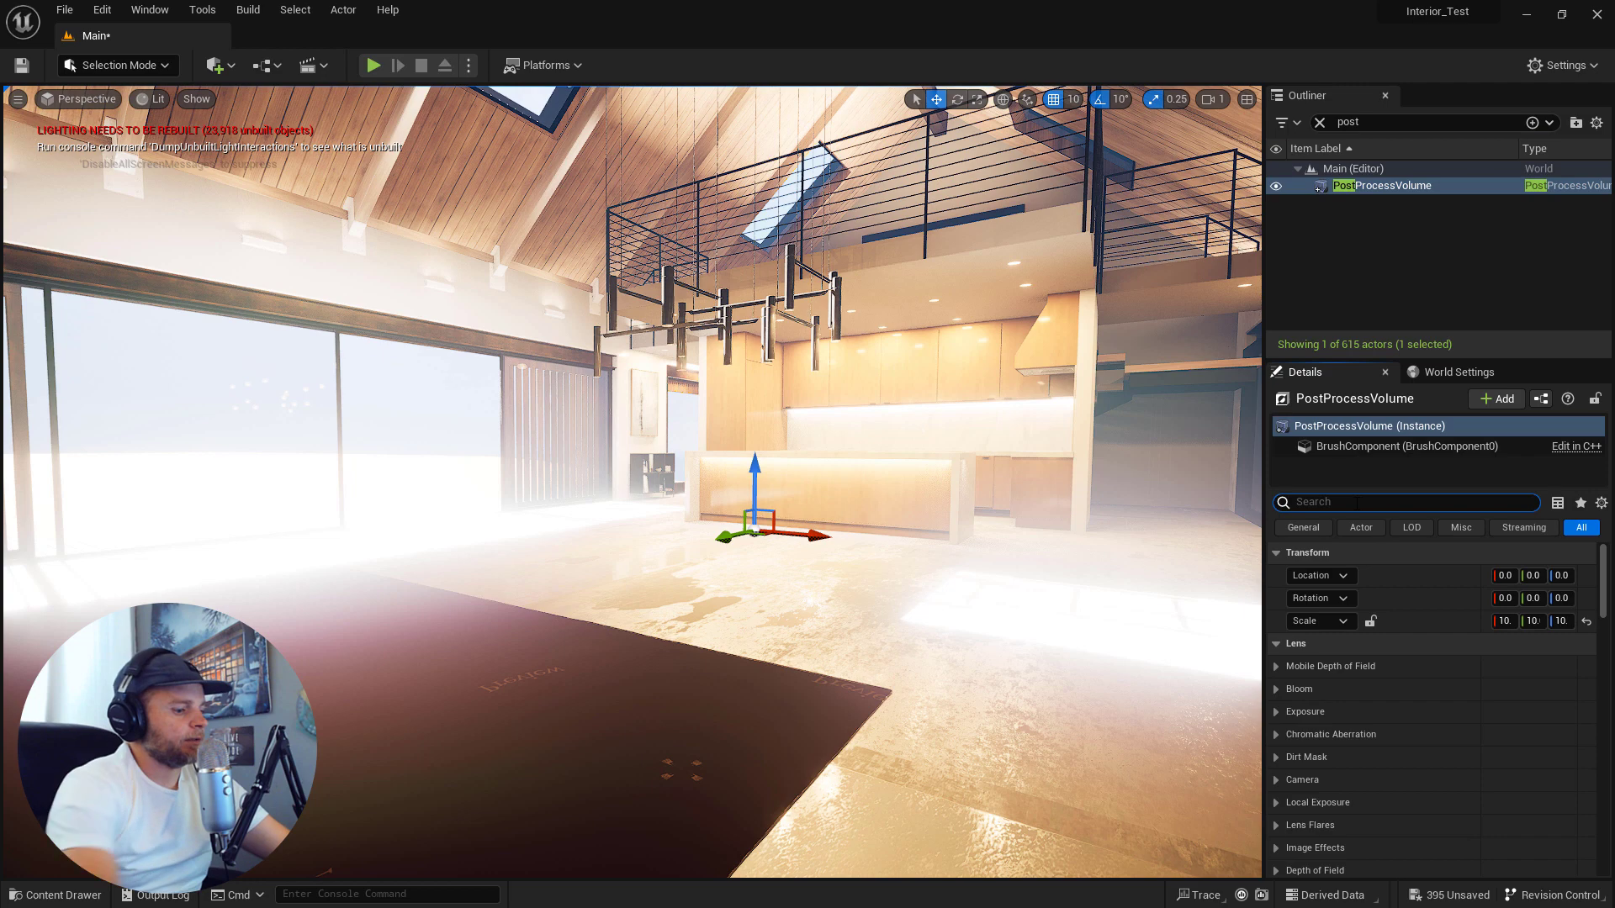
pyautogui.write('bloom')
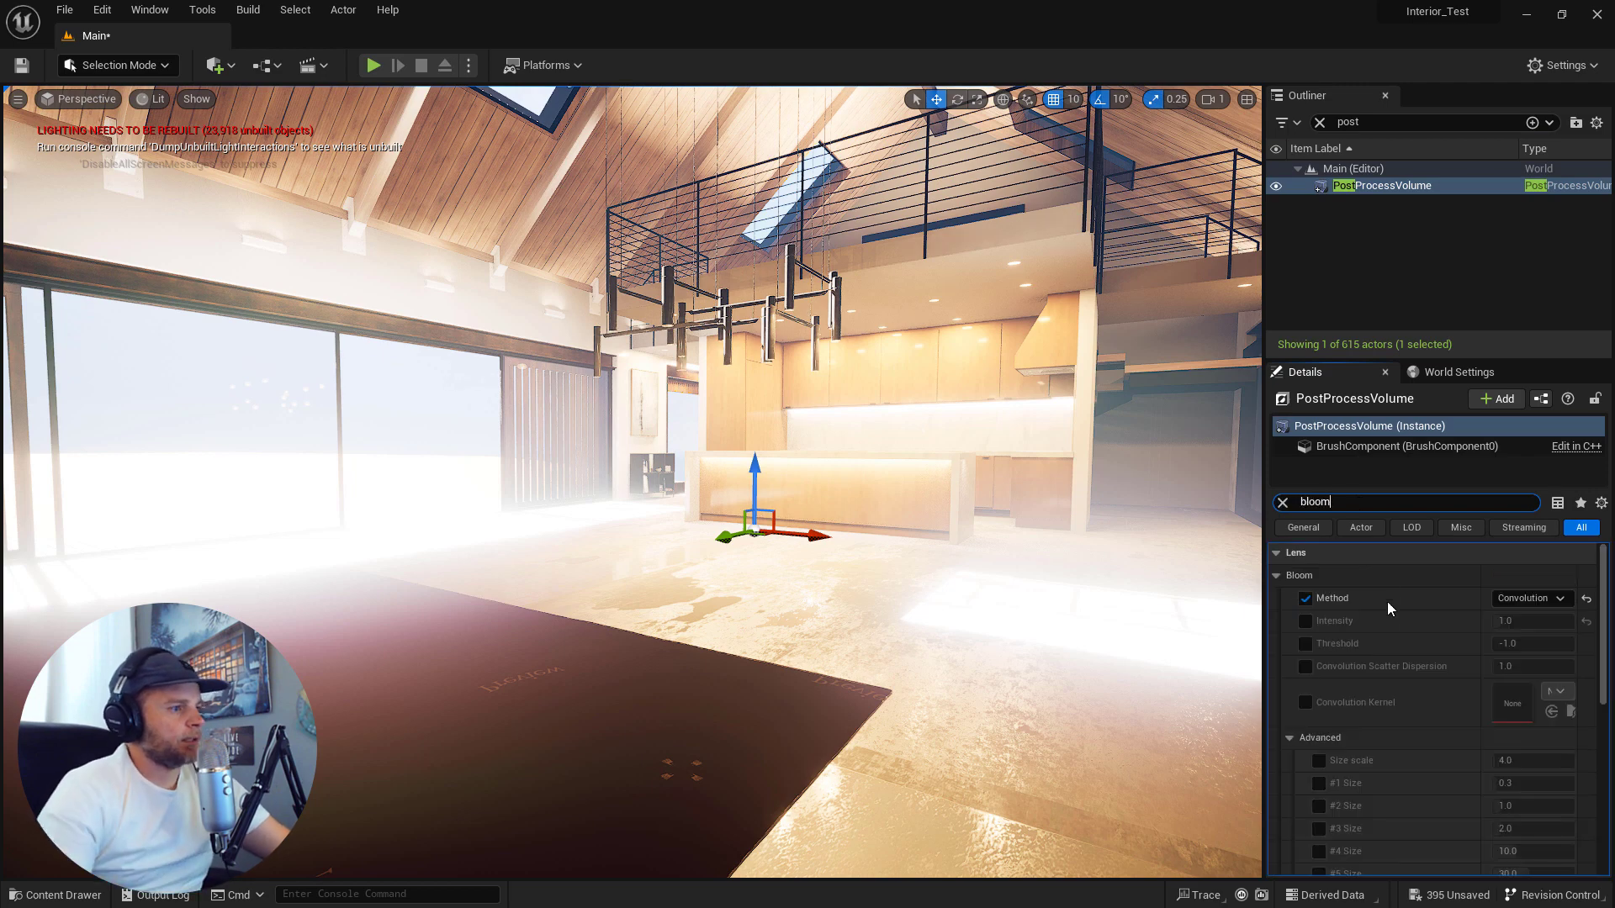
pyautogui.click(1306, 599)
pyautogui.click(1305, 620)
pyautogui.click(1514, 620)
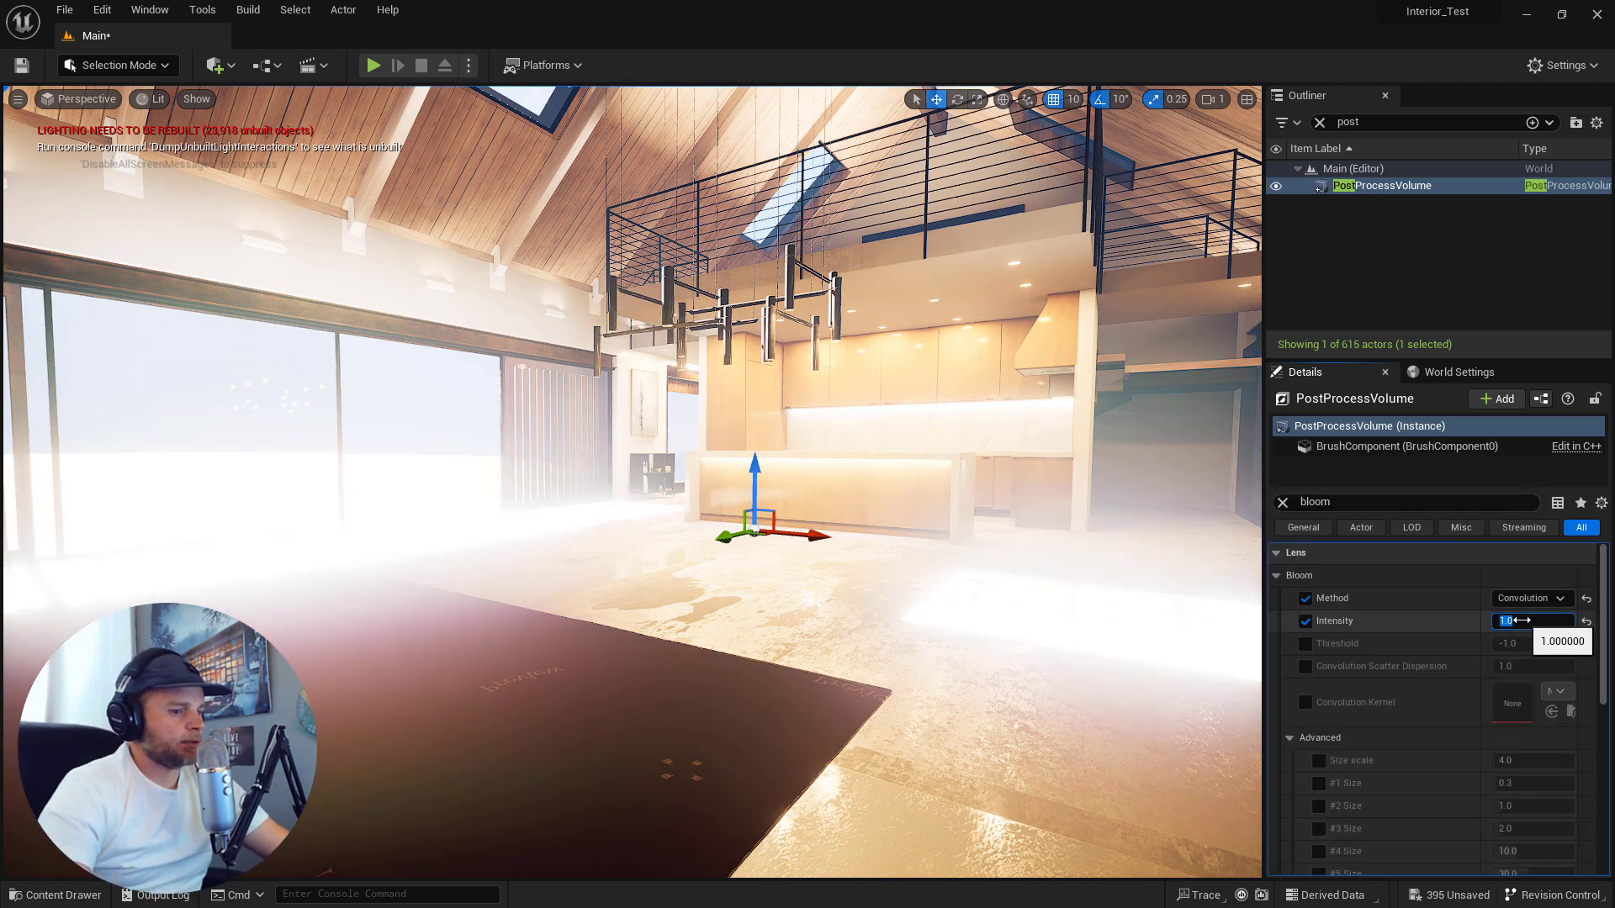
pyautogui.write('0.01')
pyautogui.press('Return')
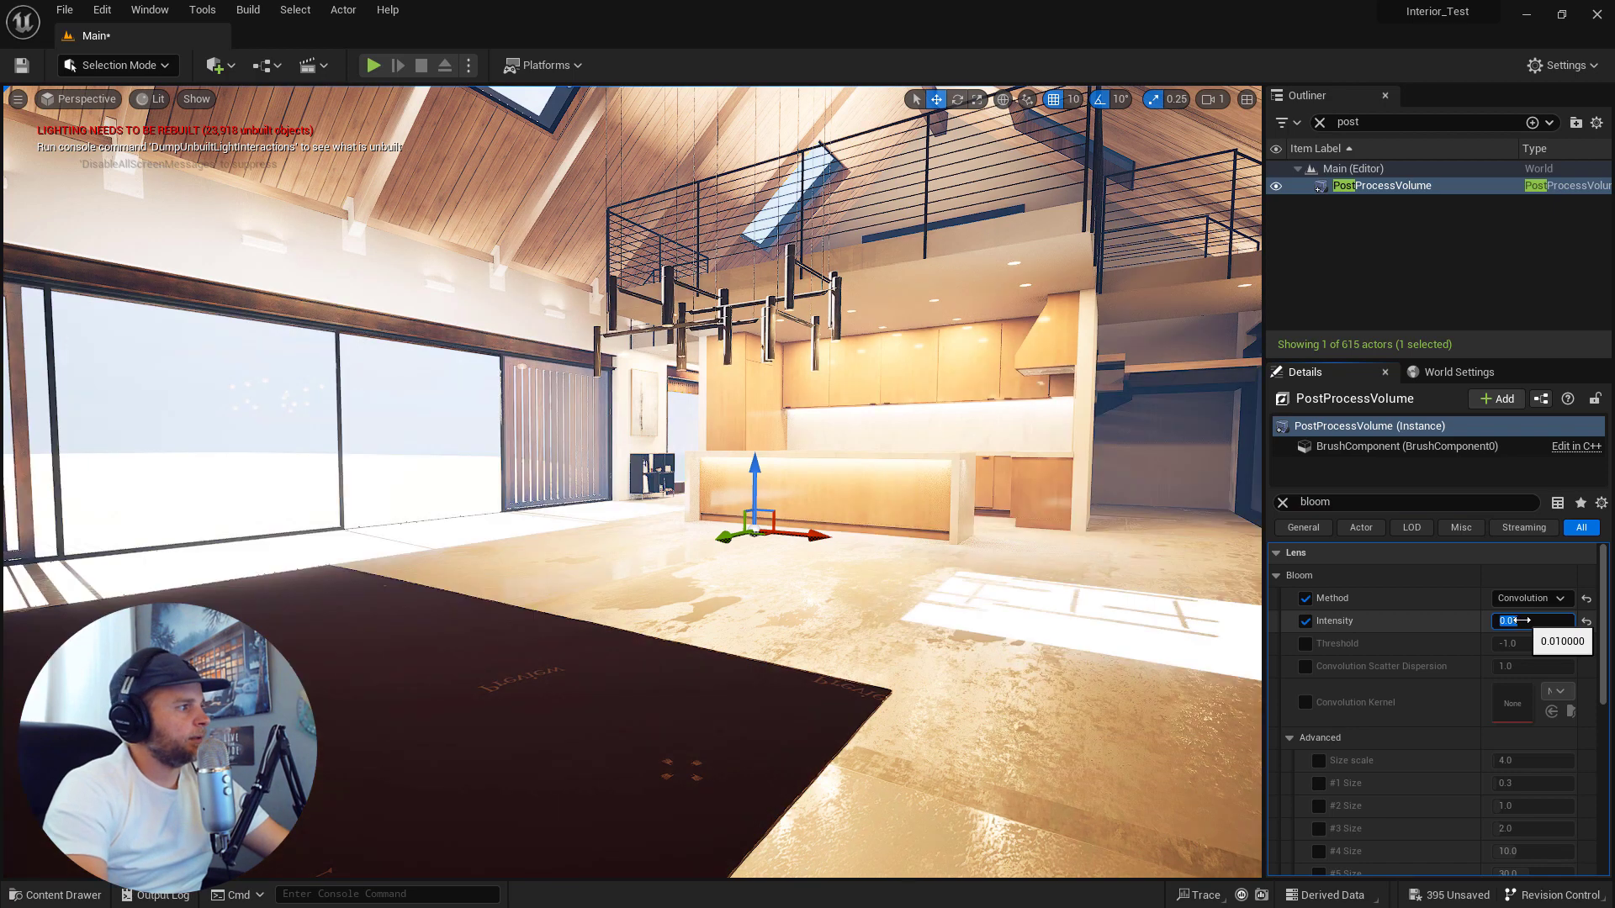
# - Examine the fireplace, windows, timber ceiling and kitchen from several viewpoints with the reduced bloom
pyautogui.moveTo(925, 471); pyautogui.dragTo(1093, 481, button='right')
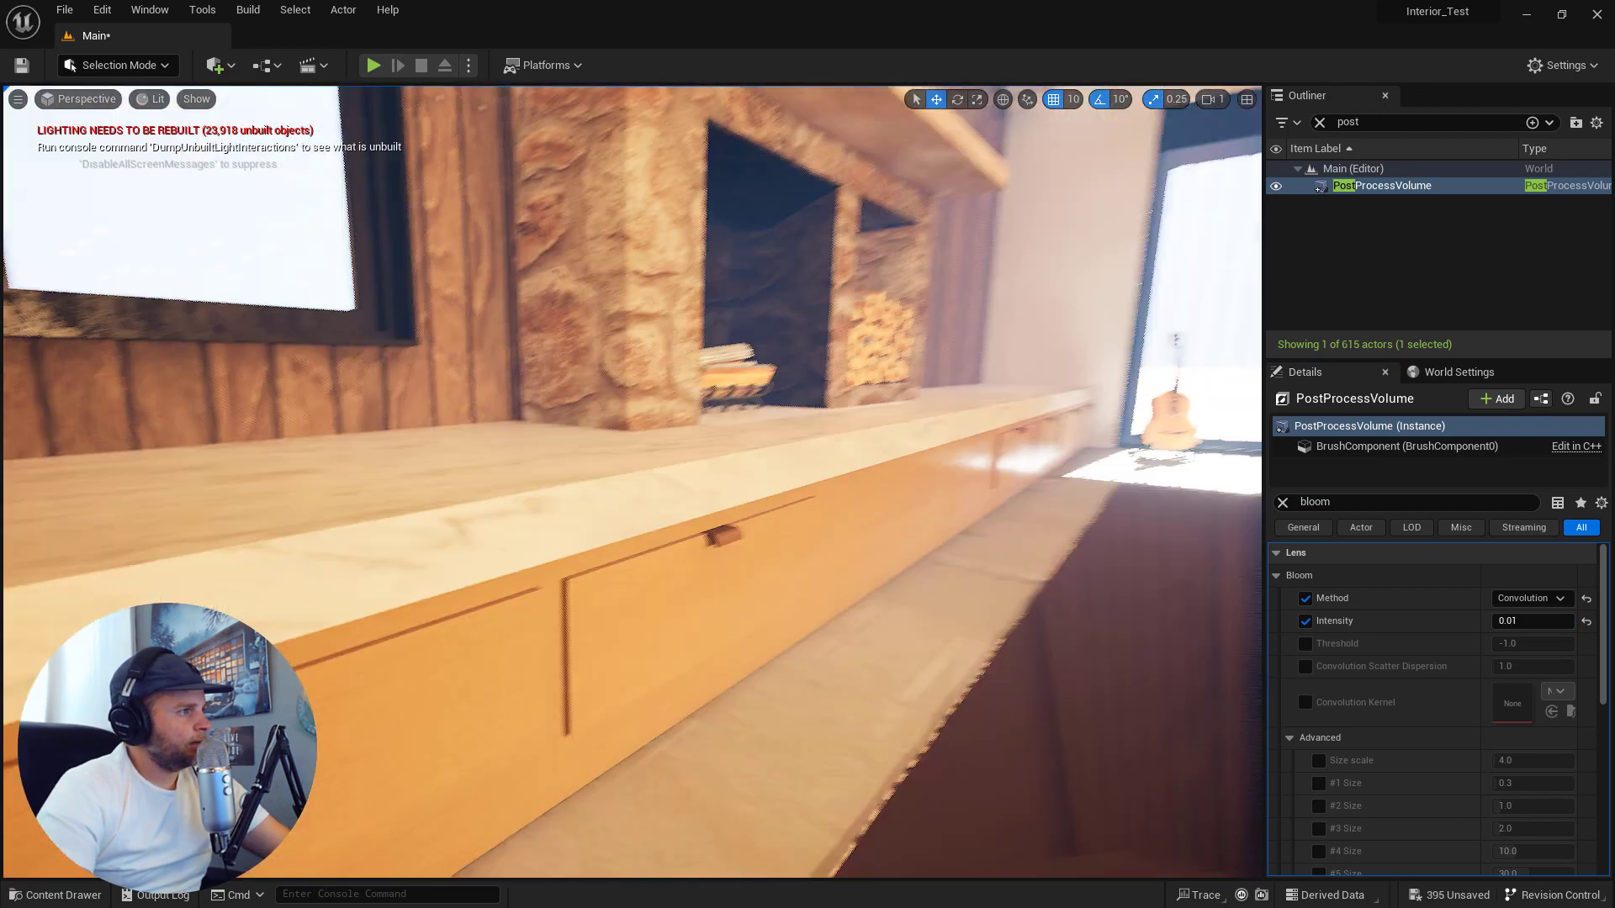
pyautogui.moveTo(673, 470); pyautogui.dragTo(874, 471, button='right')
pyautogui.moveTo(1110, 490); pyautogui.dragTo(1160, 492, button='right')
pyautogui.moveTo(630, 482); pyautogui.dragTo(858, 459, button='right')
pyautogui.moveTo(1177, 497)
pyautogui.mouseDown(button='right')
pyautogui.moveTo(1051, 494)
pyautogui.moveTo(1152, 495)
pyautogui.mouseUp(button='right')
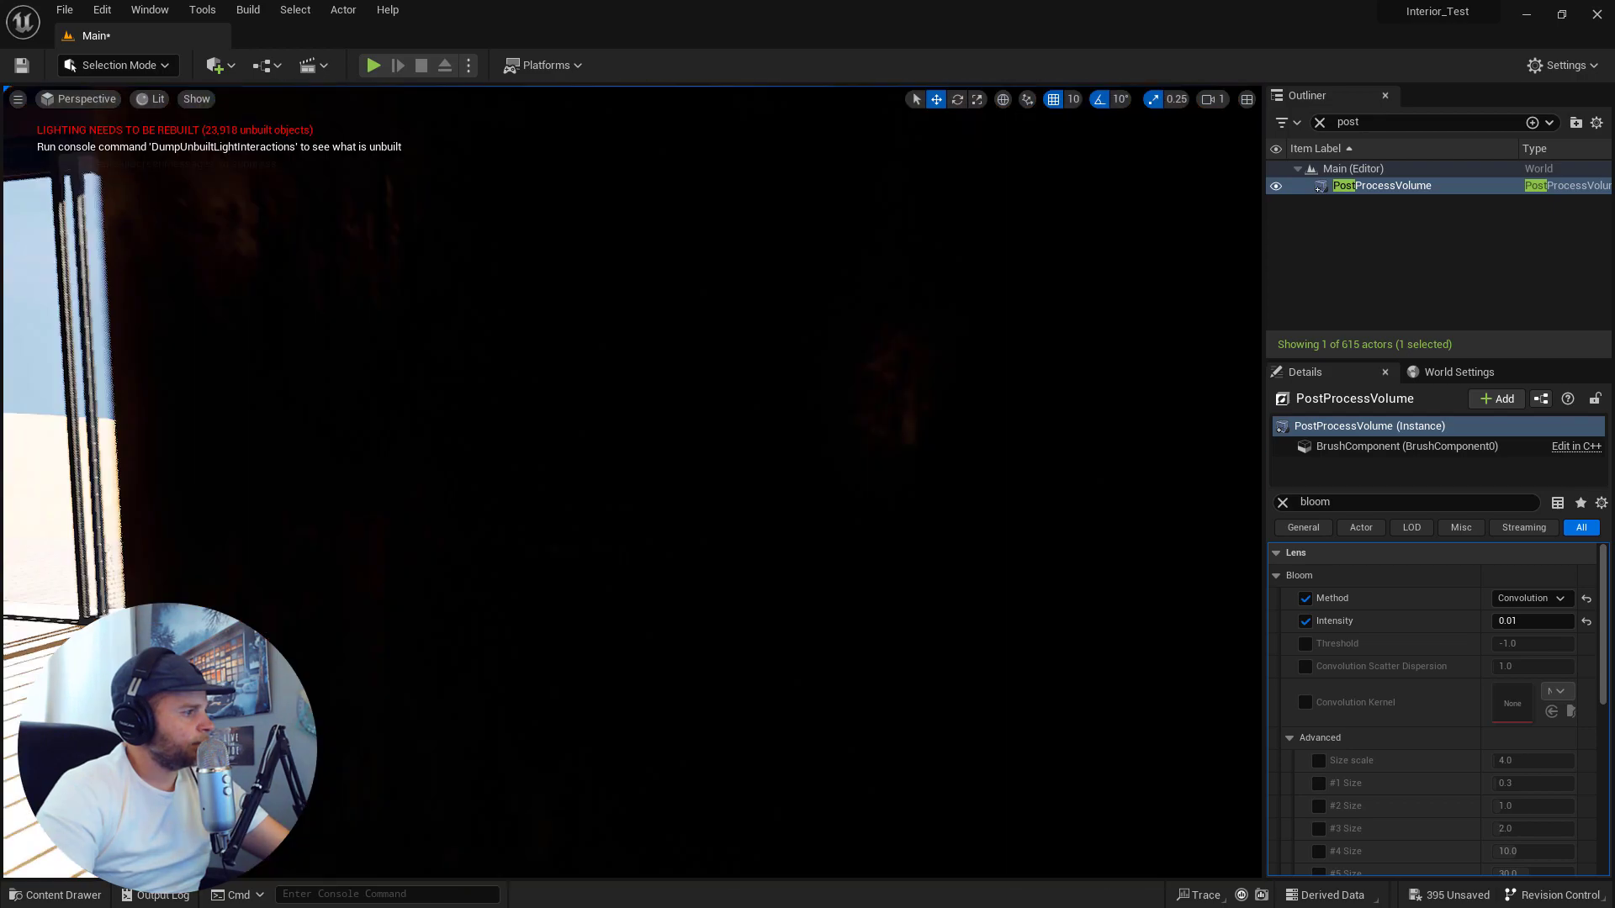
pyautogui.moveTo(632, 481); pyautogui.dragTo(633, 521, button='right')
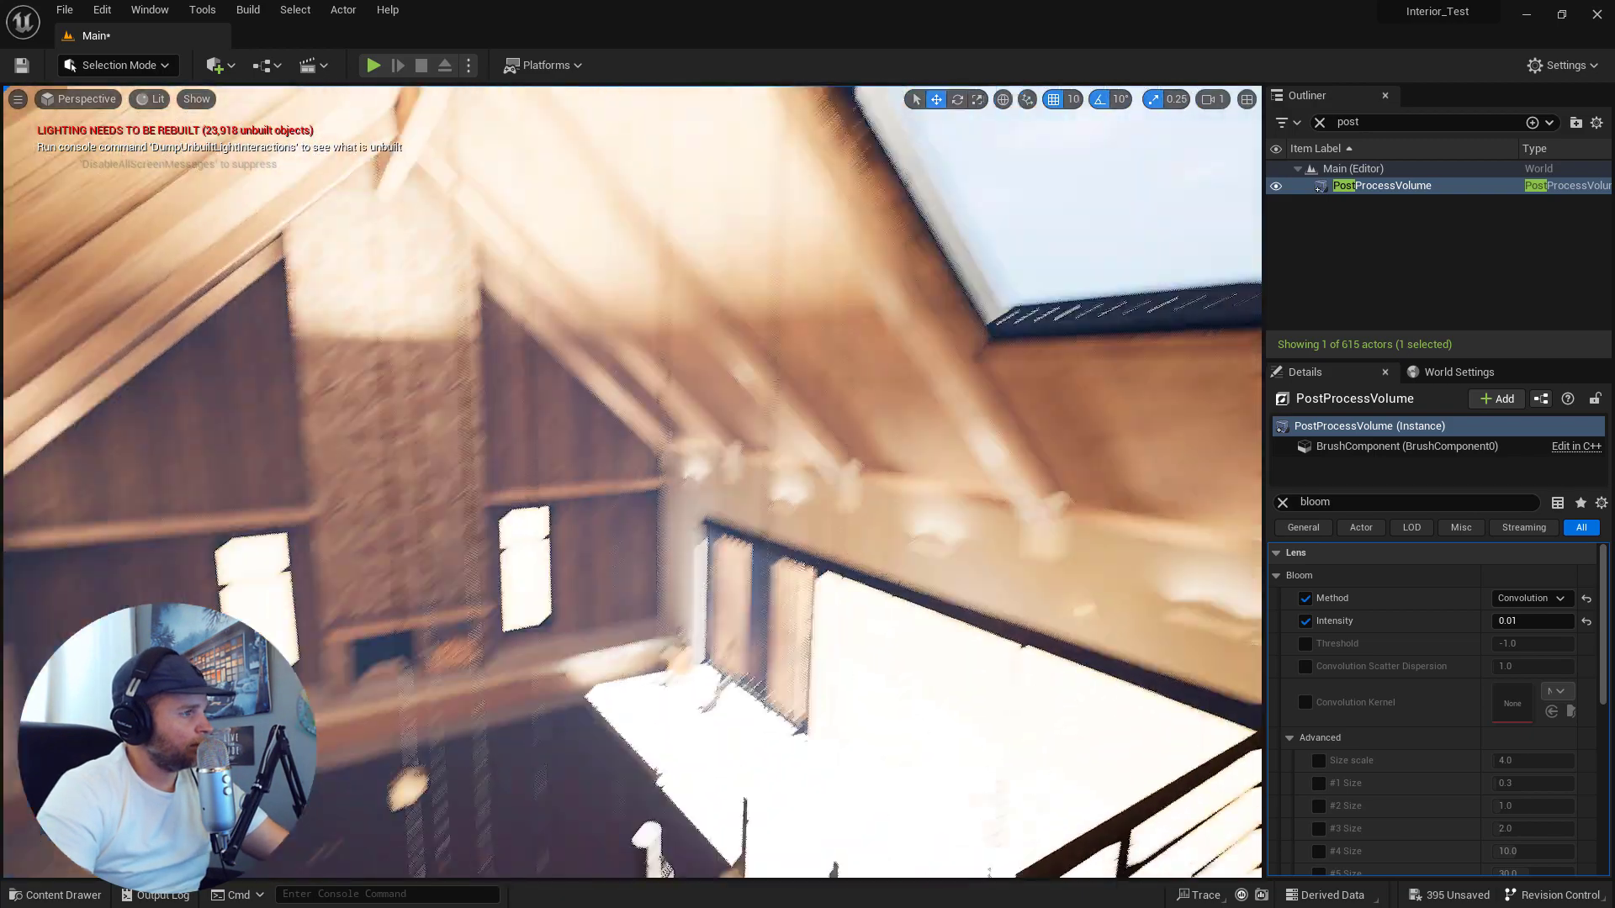
pyautogui.moveTo(632, 481); pyautogui.dragTo(730, 599, button='right')
pyautogui.press('w')
pyautogui.press('s')
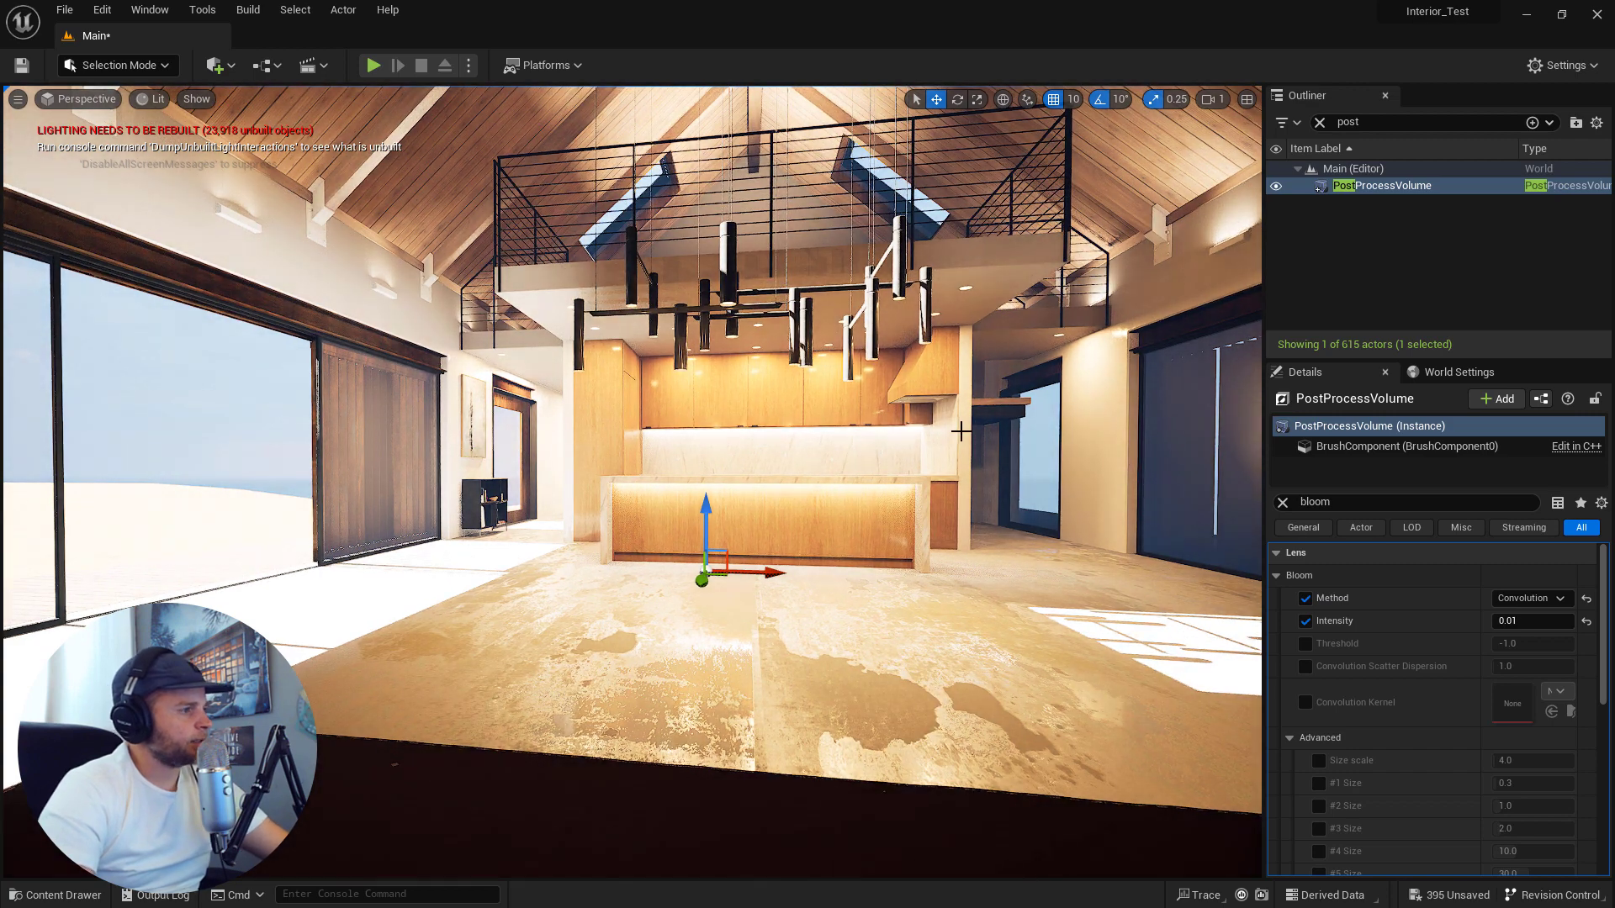
# - Open the Env. Light Mixer, review the SunSky, SkyLight and VolumetricCloud settings, and close it
pyautogui.click(150, 9)
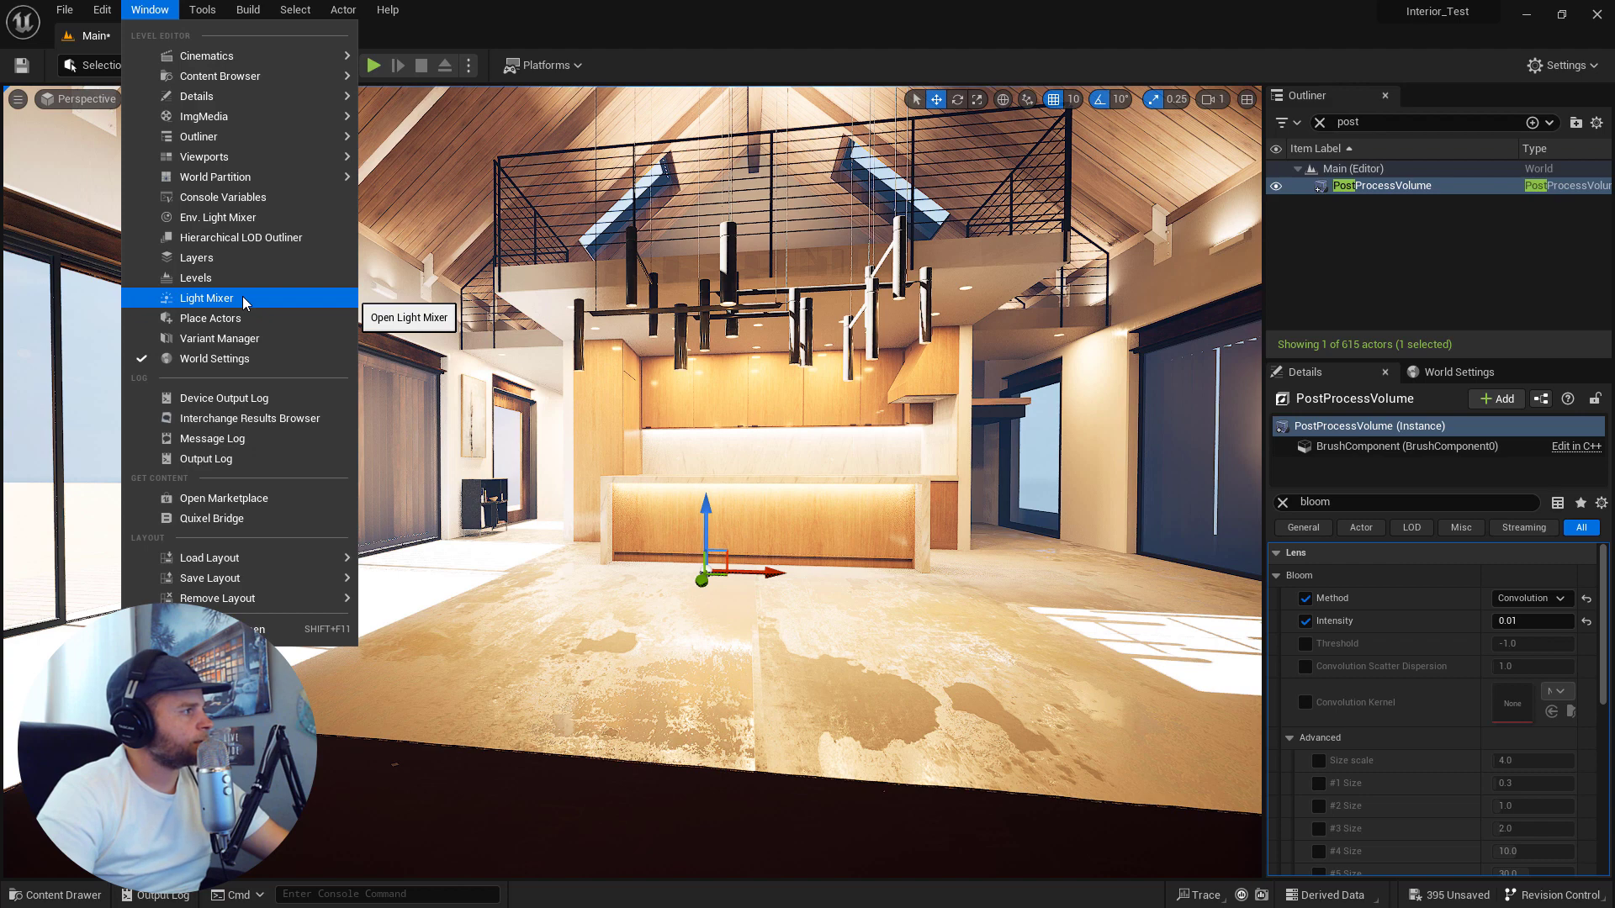
pyautogui.click(227, 217)
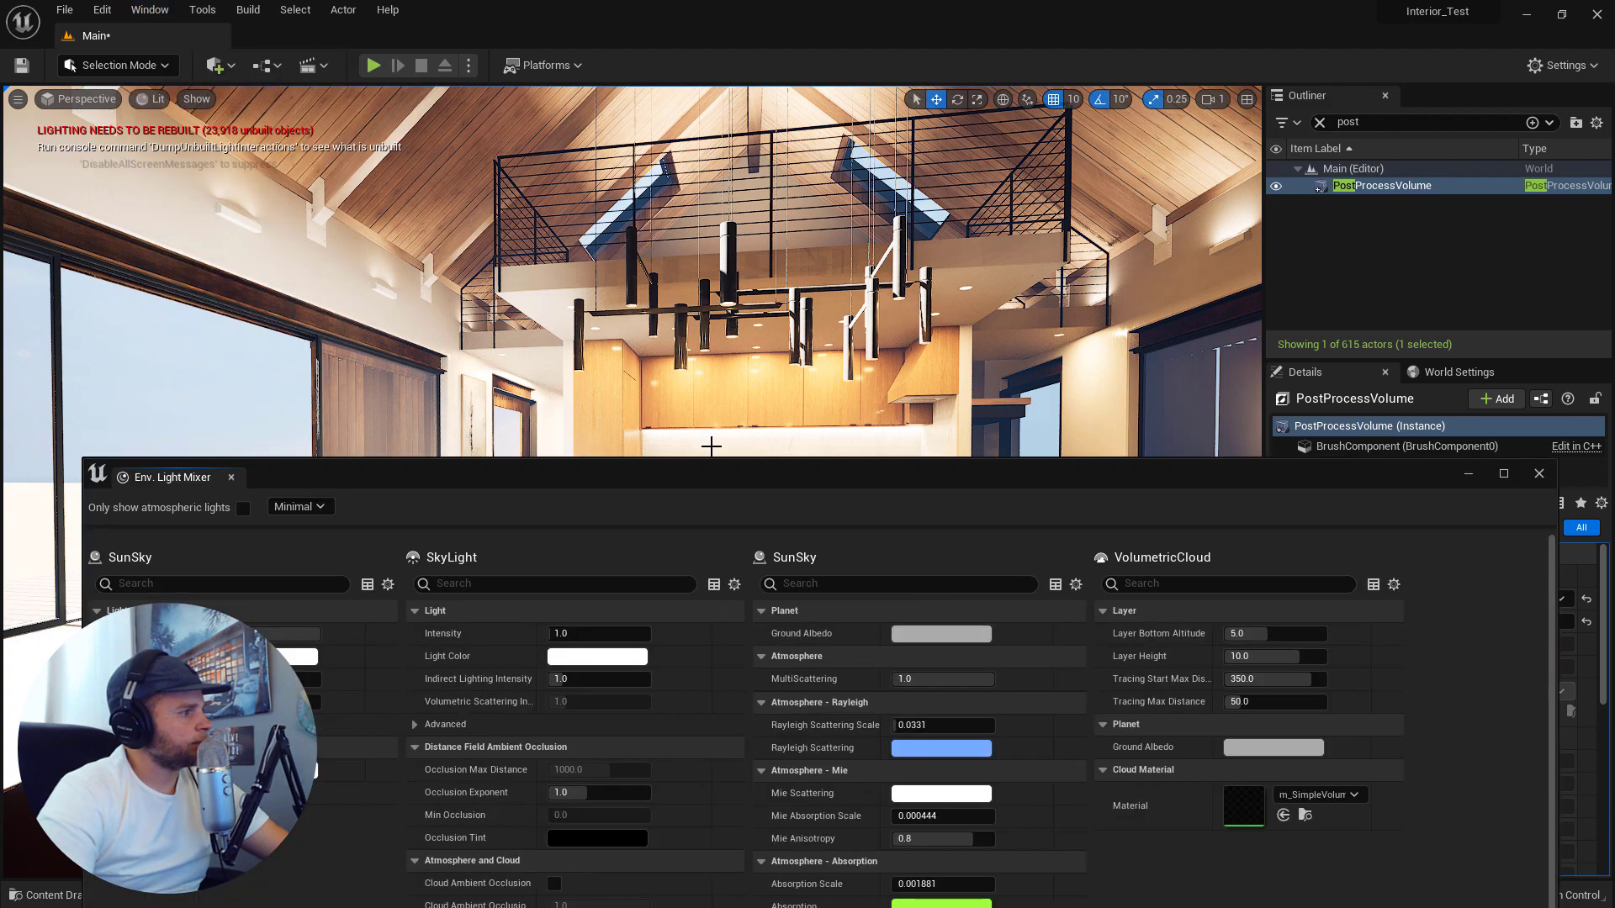
pyautogui.moveTo(734, 467); pyautogui.dragTo(765, 248)
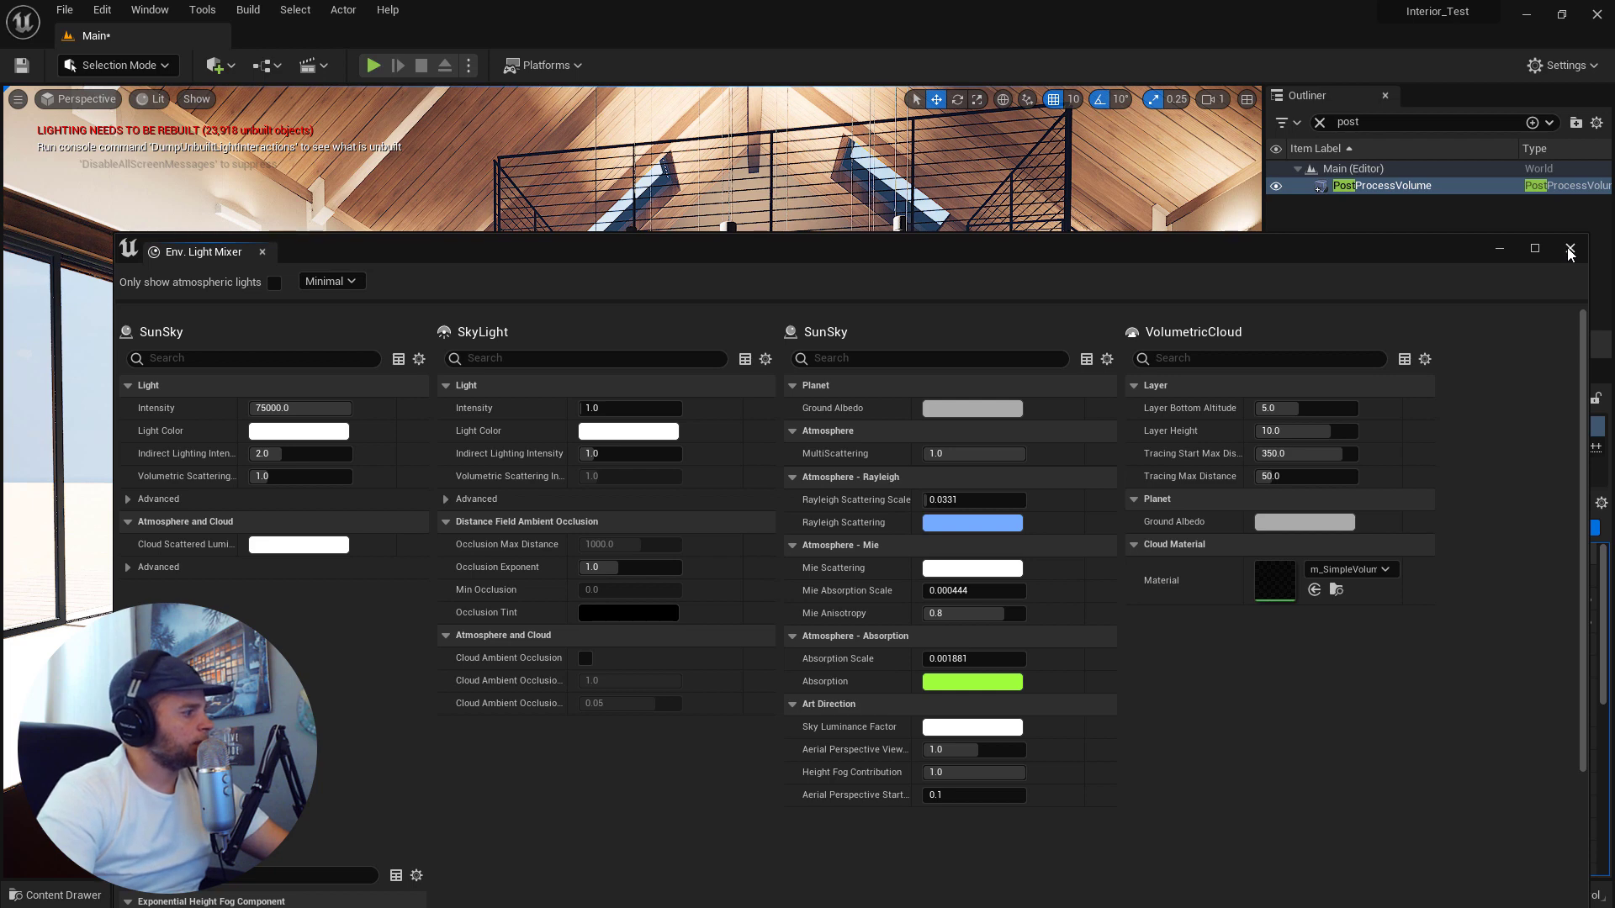
pyautogui.moveTo(1122, 253); pyautogui.dragTo(1013, 172)
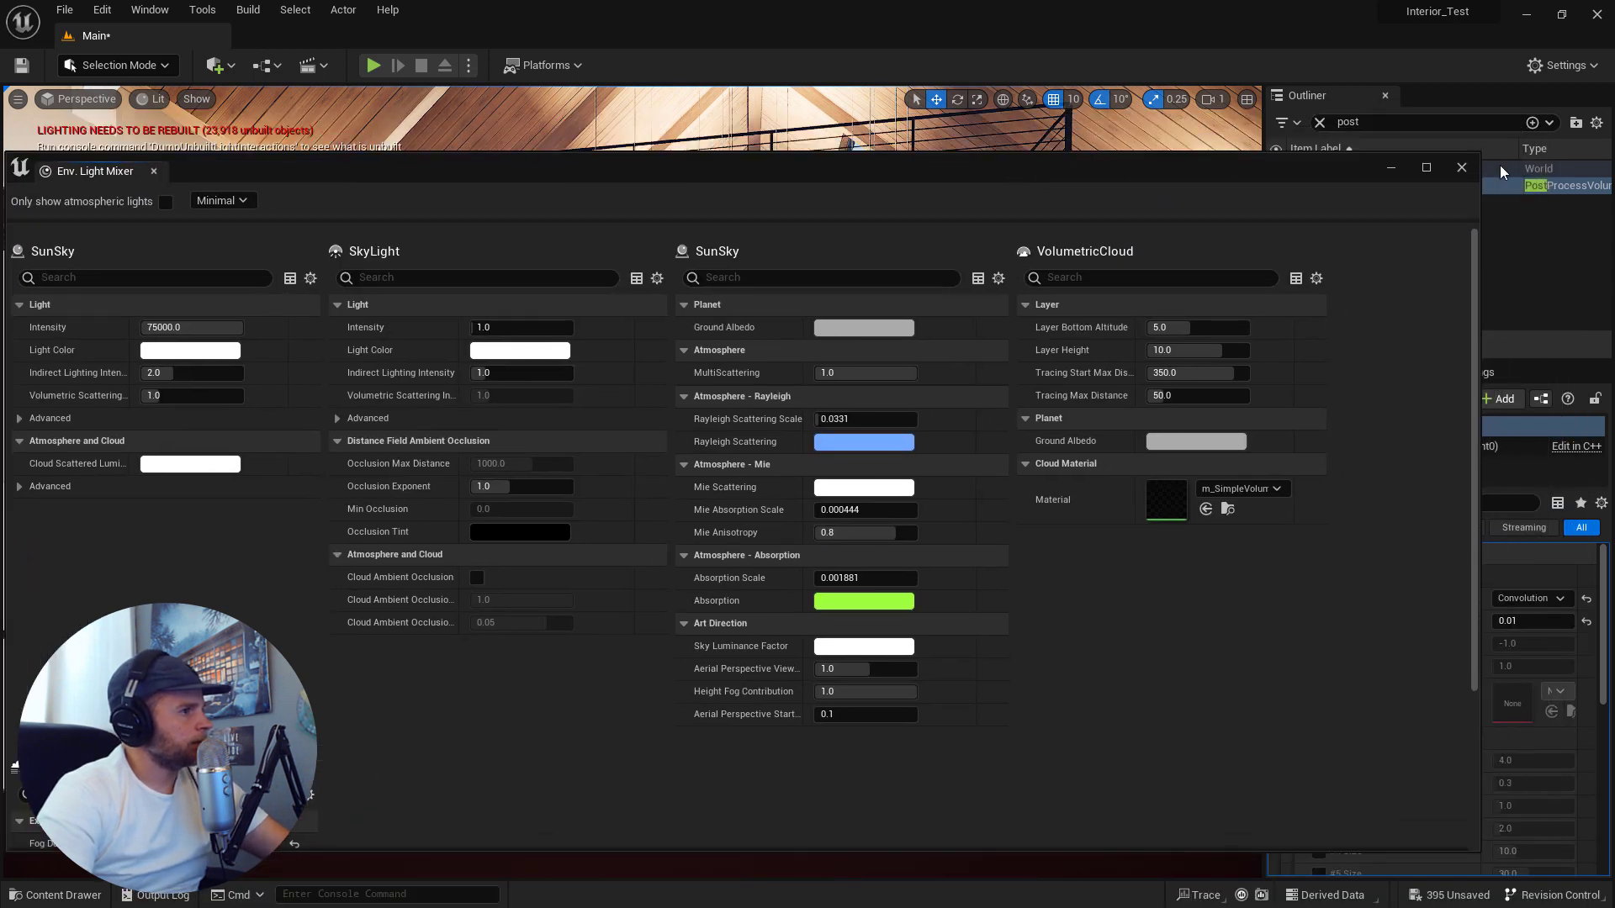
pyautogui.click(1460, 169)
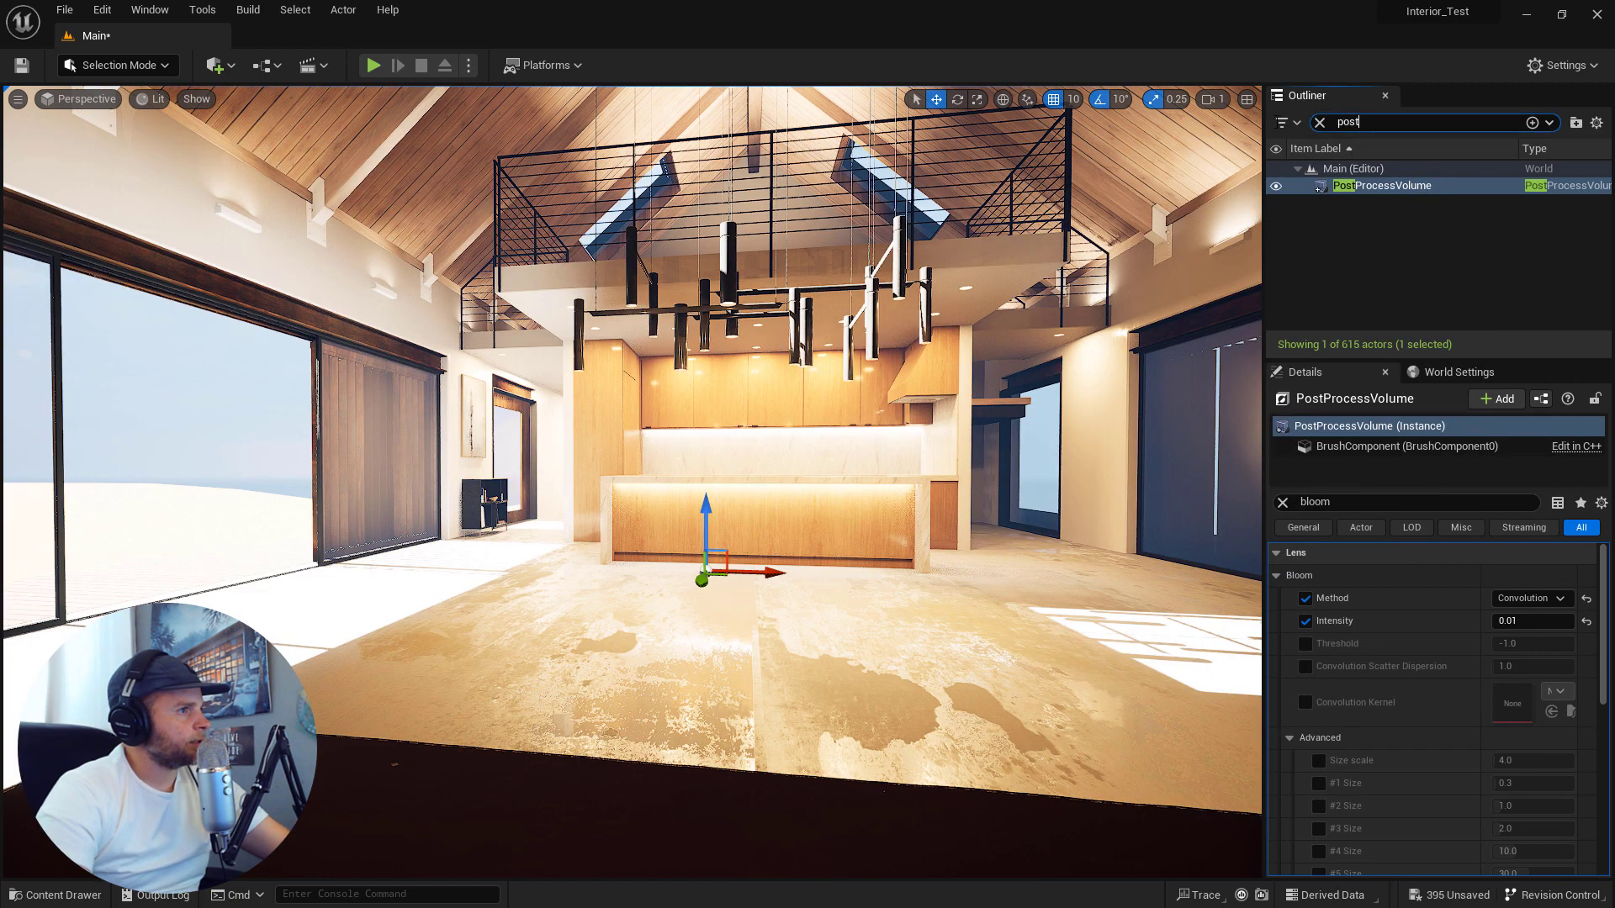
# - Find the sky and cloud actors and hide SkyLight, SunSky and VolumetricCloud
pyautogui.click(1346, 123)
pyautogui.write('sky')
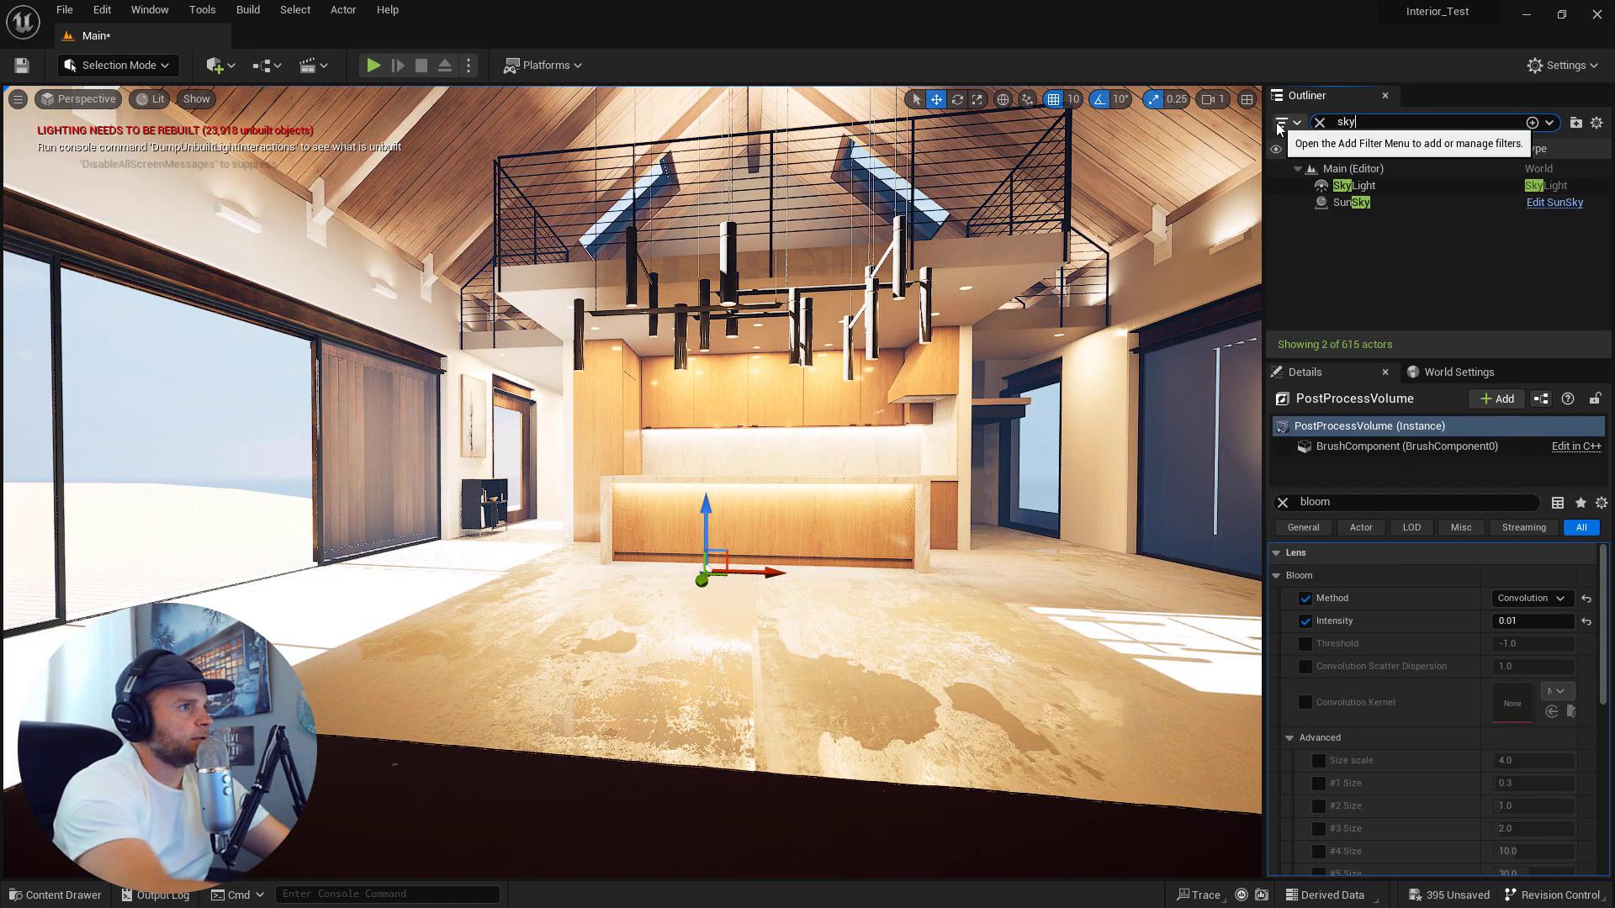
pyautogui.click(1276, 169)
pyautogui.click(1341, 123)
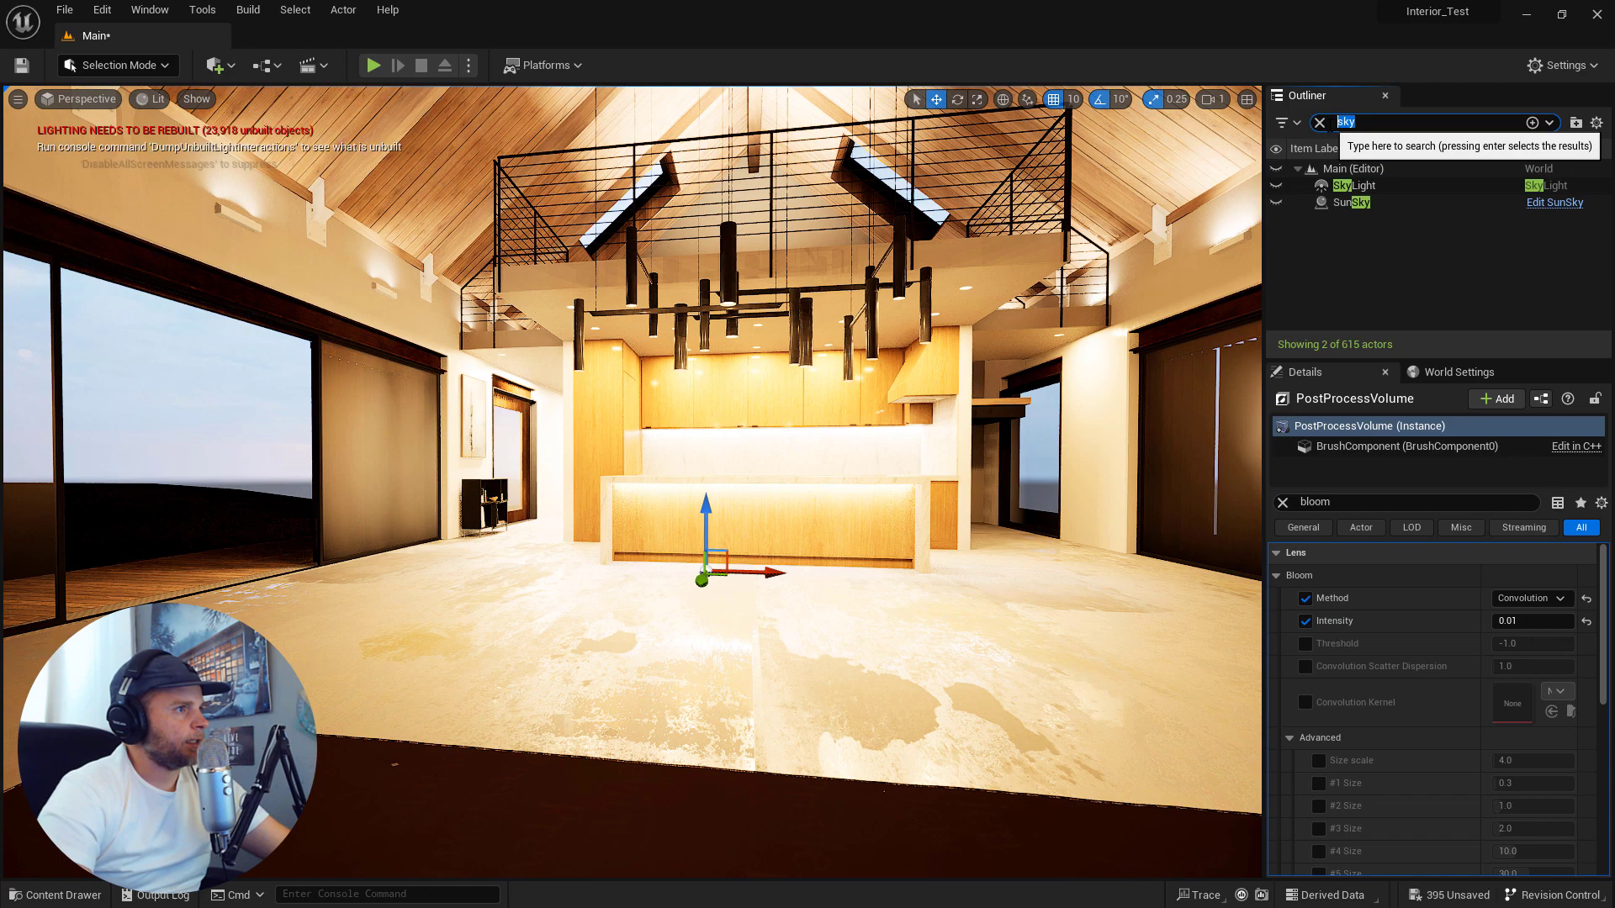
pyautogui.write('clou')
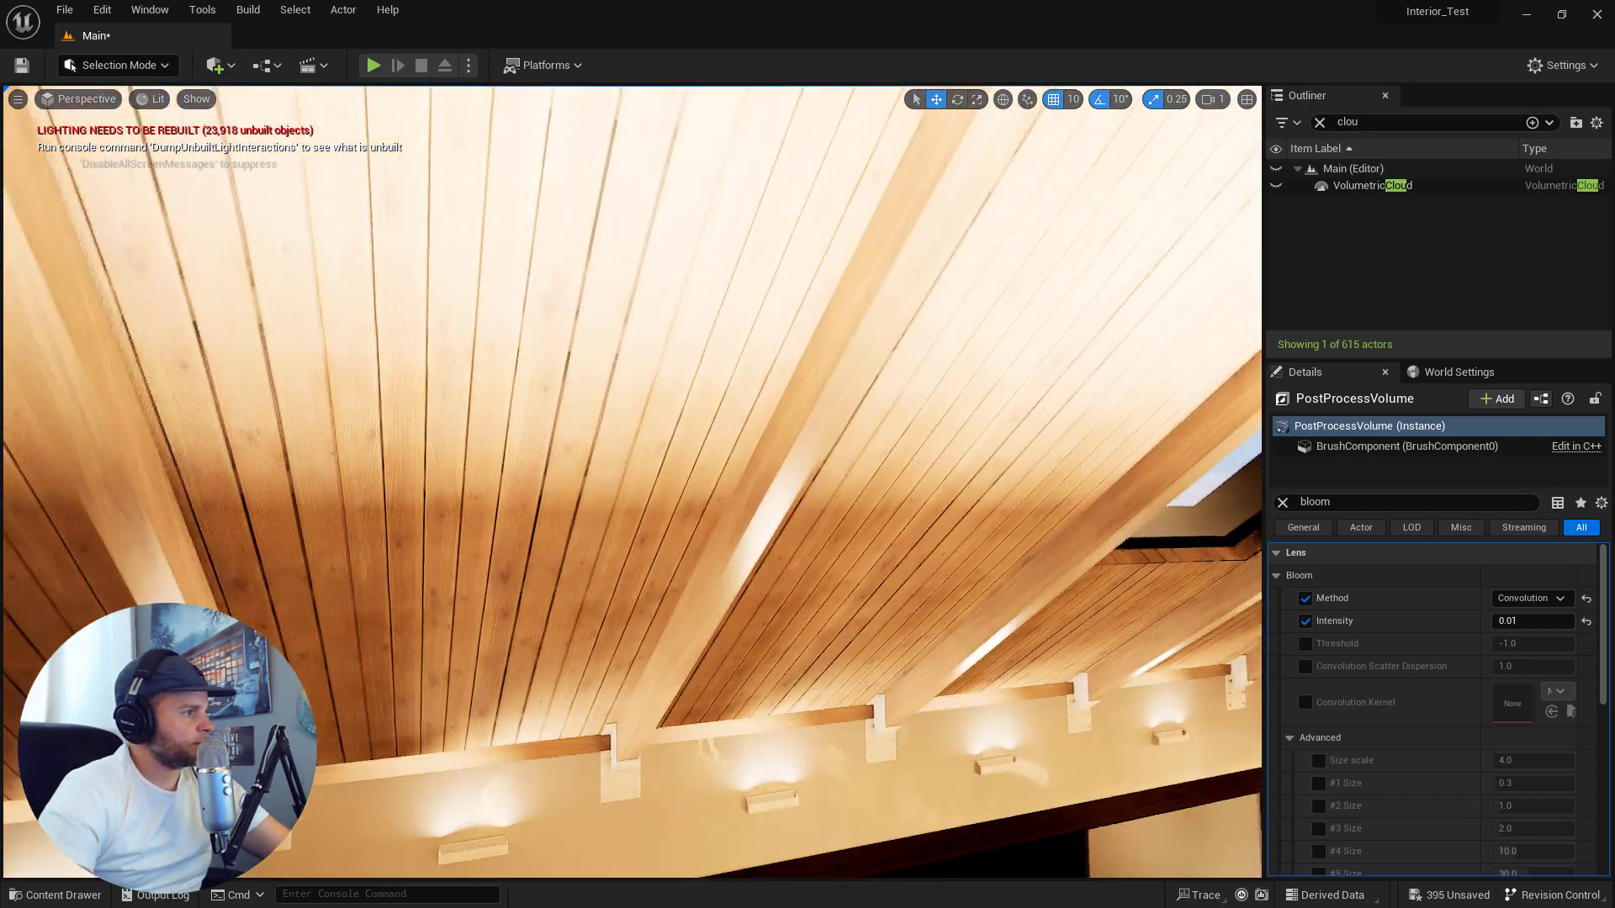
# - Inspect the house from outside and select the 492Background mesh around it
pyautogui.moveTo(632, 482); pyautogui.dragTo(706, 635, button='right')
pyautogui.press('w')
pyautogui.press('s')
pyautogui.moveTo(605, 420); pyautogui.dragTo(605, 202, button='right')
pyautogui.click(1217, 249)
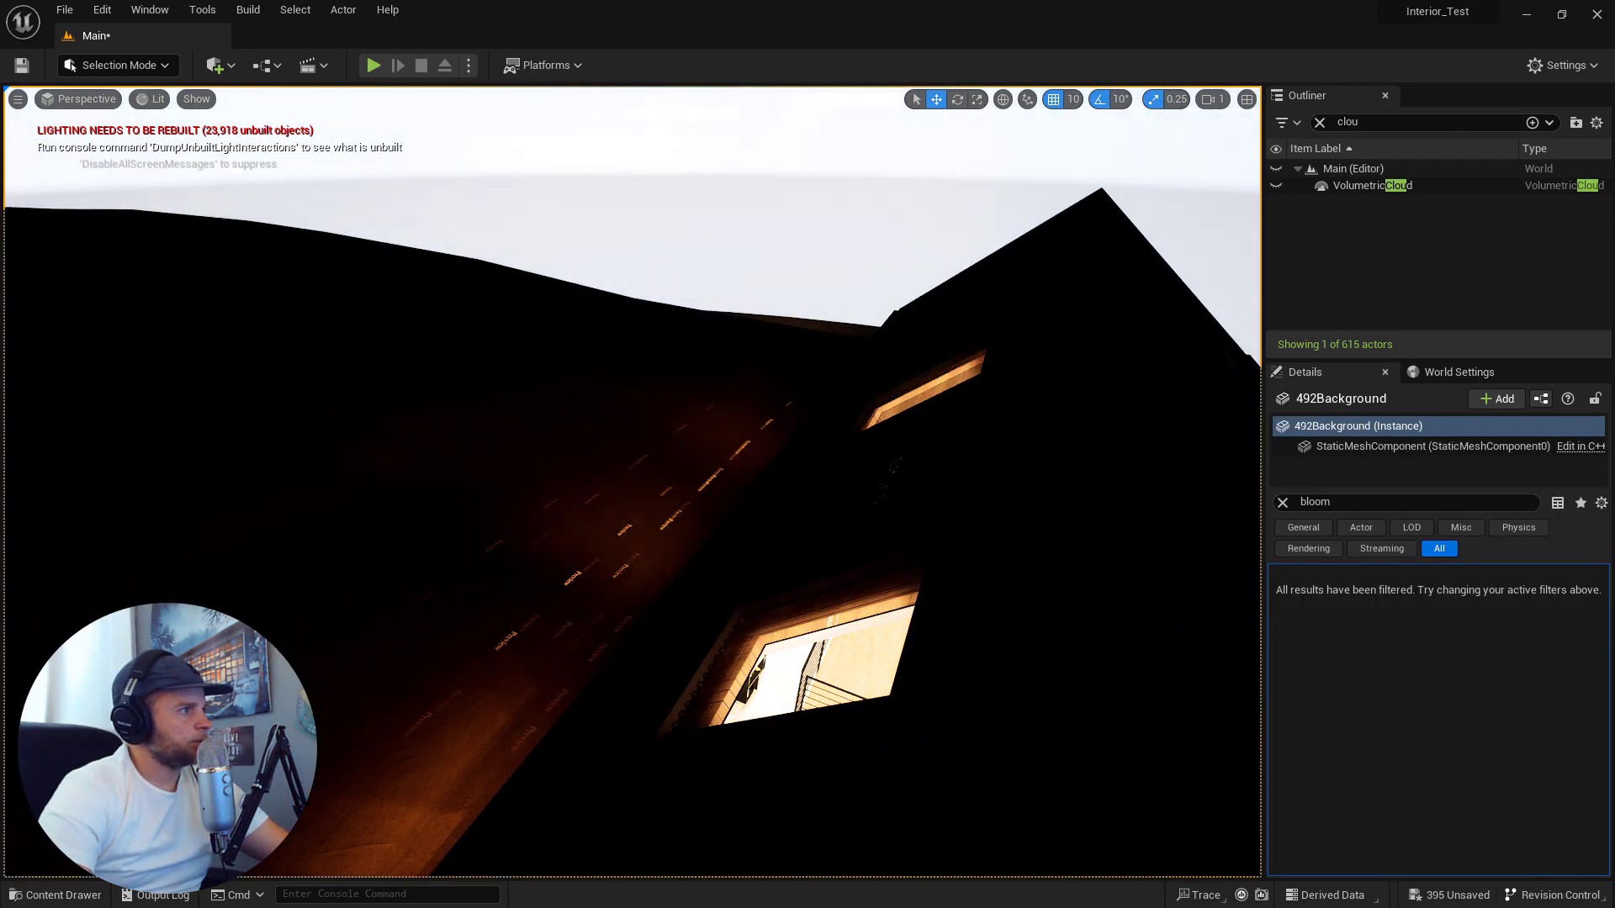
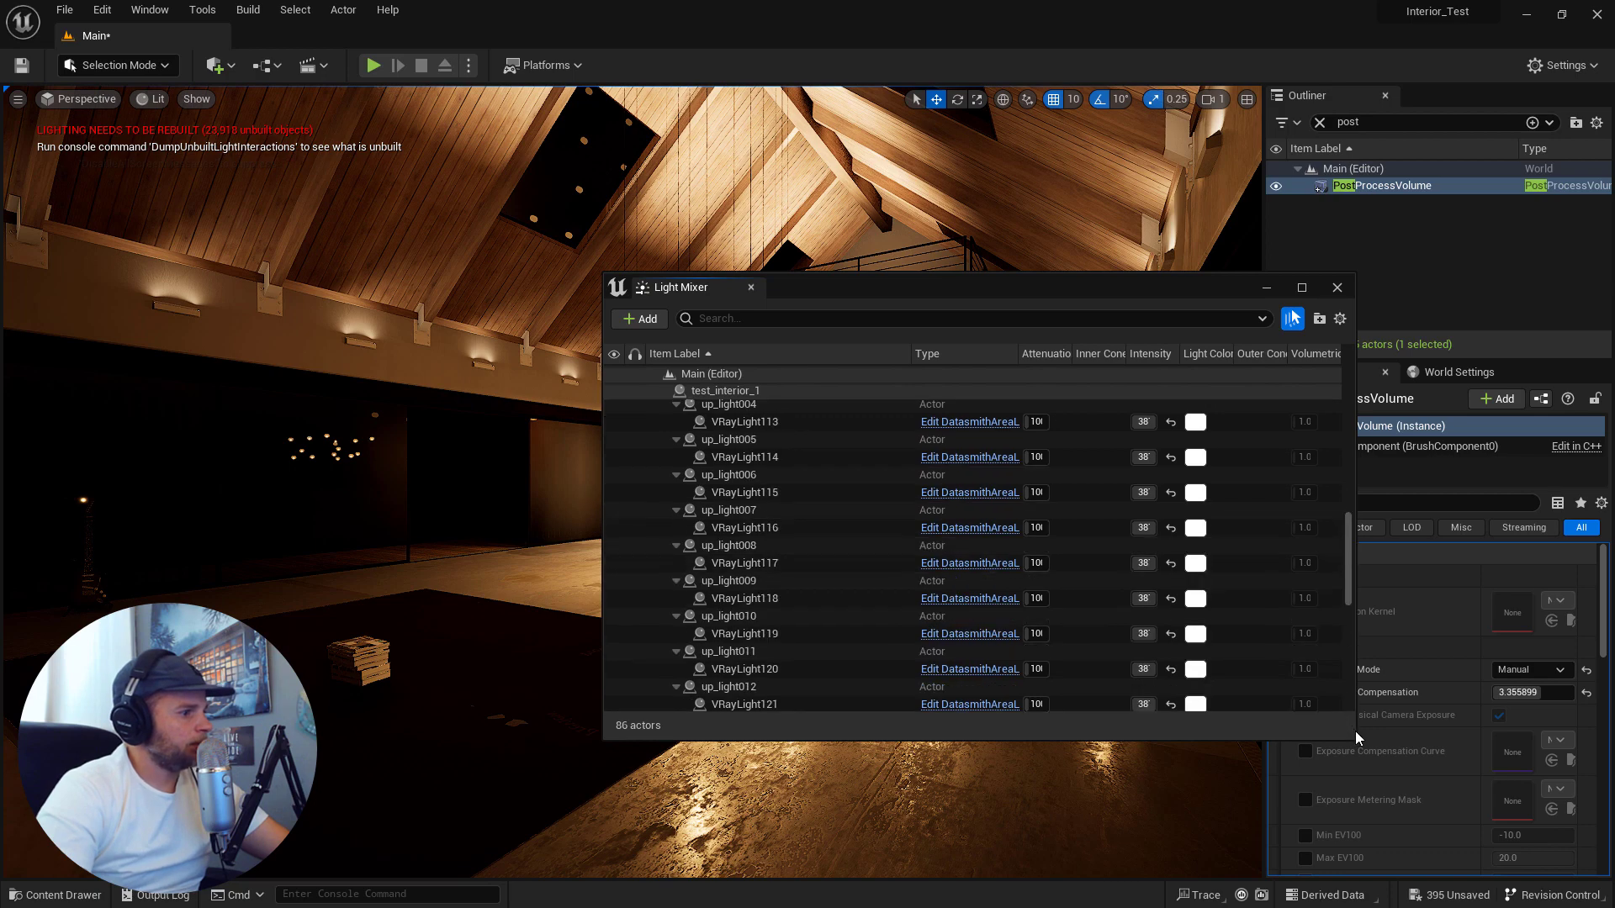
# - Enlarge the Light Mixer, collapse the light groups from Group4034 through up_light010, and review the list of imported lights
pyautogui.moveTo(1353, 739); pyautogui.dragTo(1565, 874)
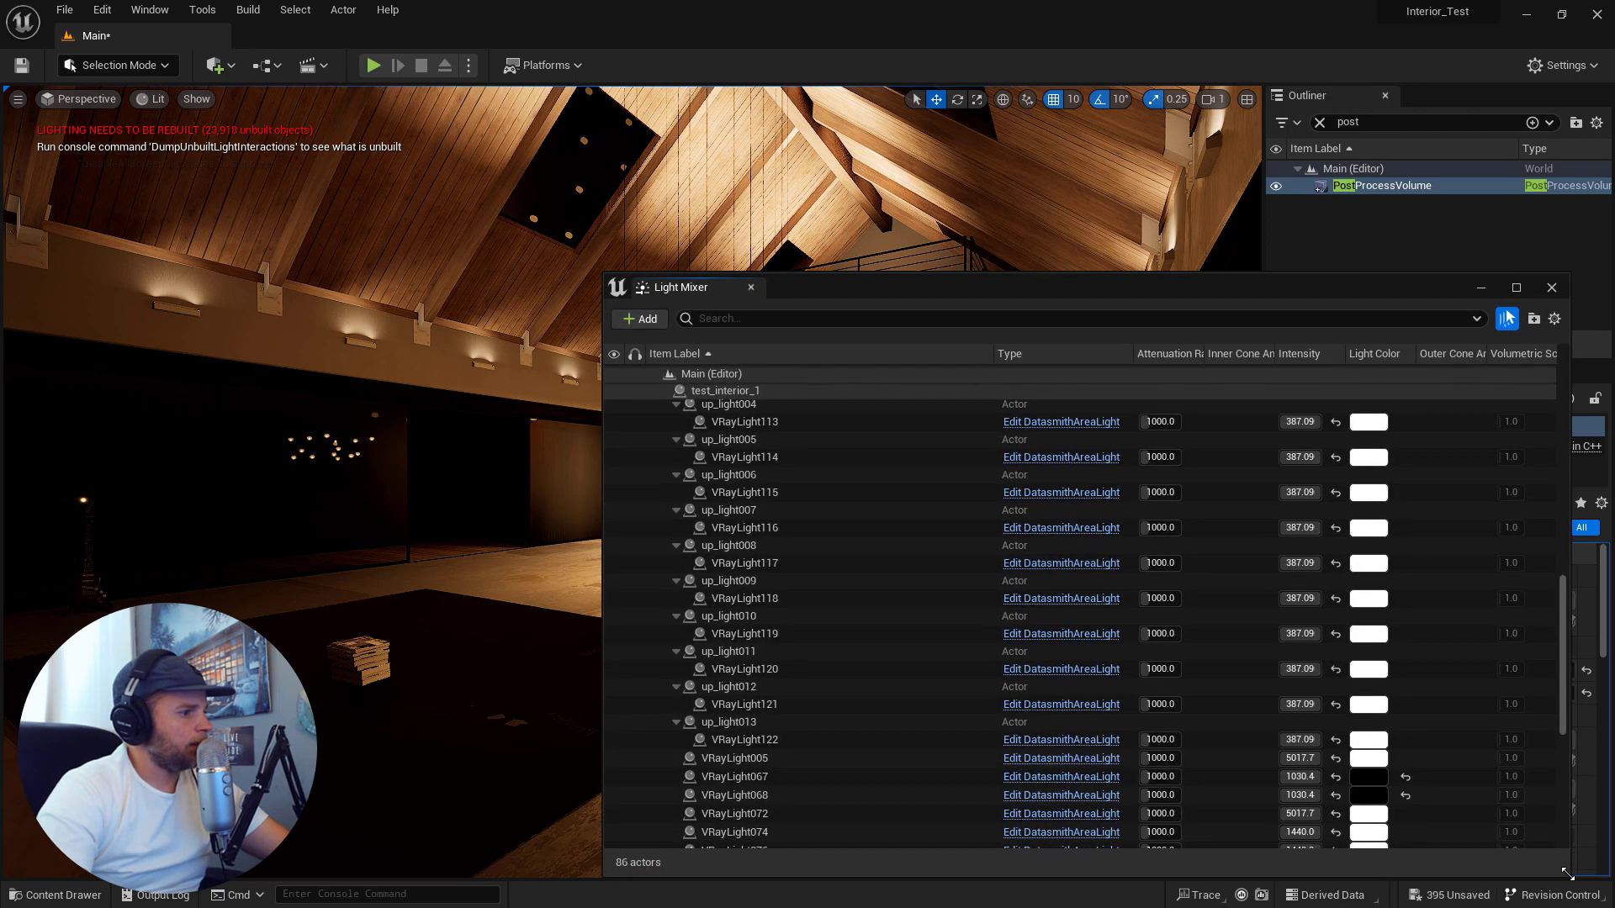
pyautogui.moveTo(1557, 717); pyautogui.dragTo(1558, 457)
pyautogui.click(676, 426)
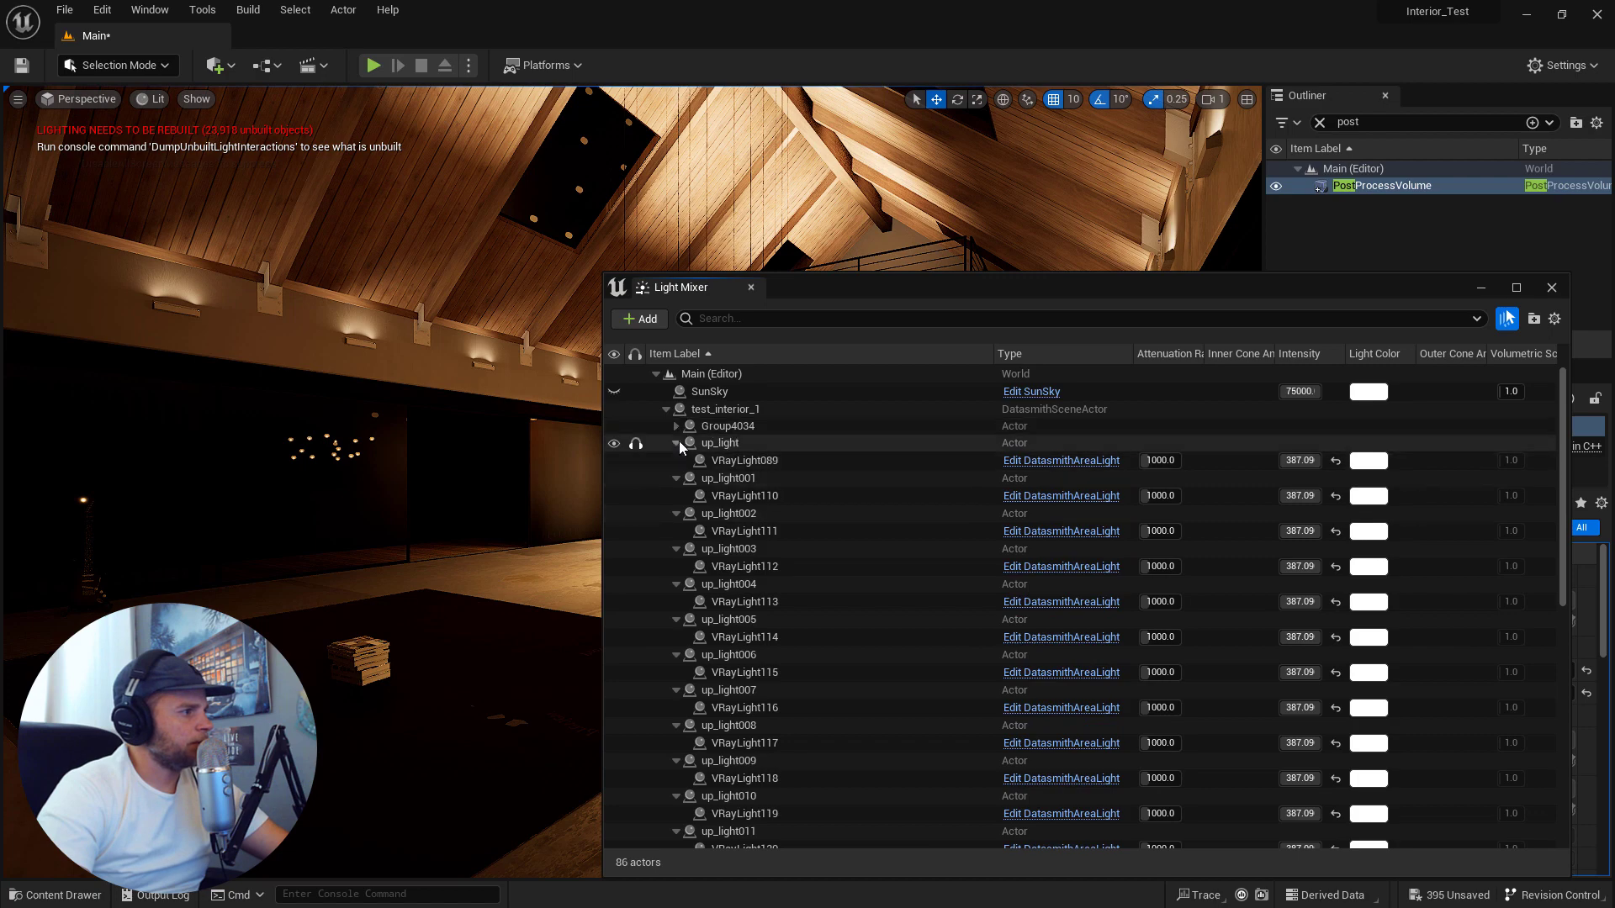
pyautogui.click(678, 442)
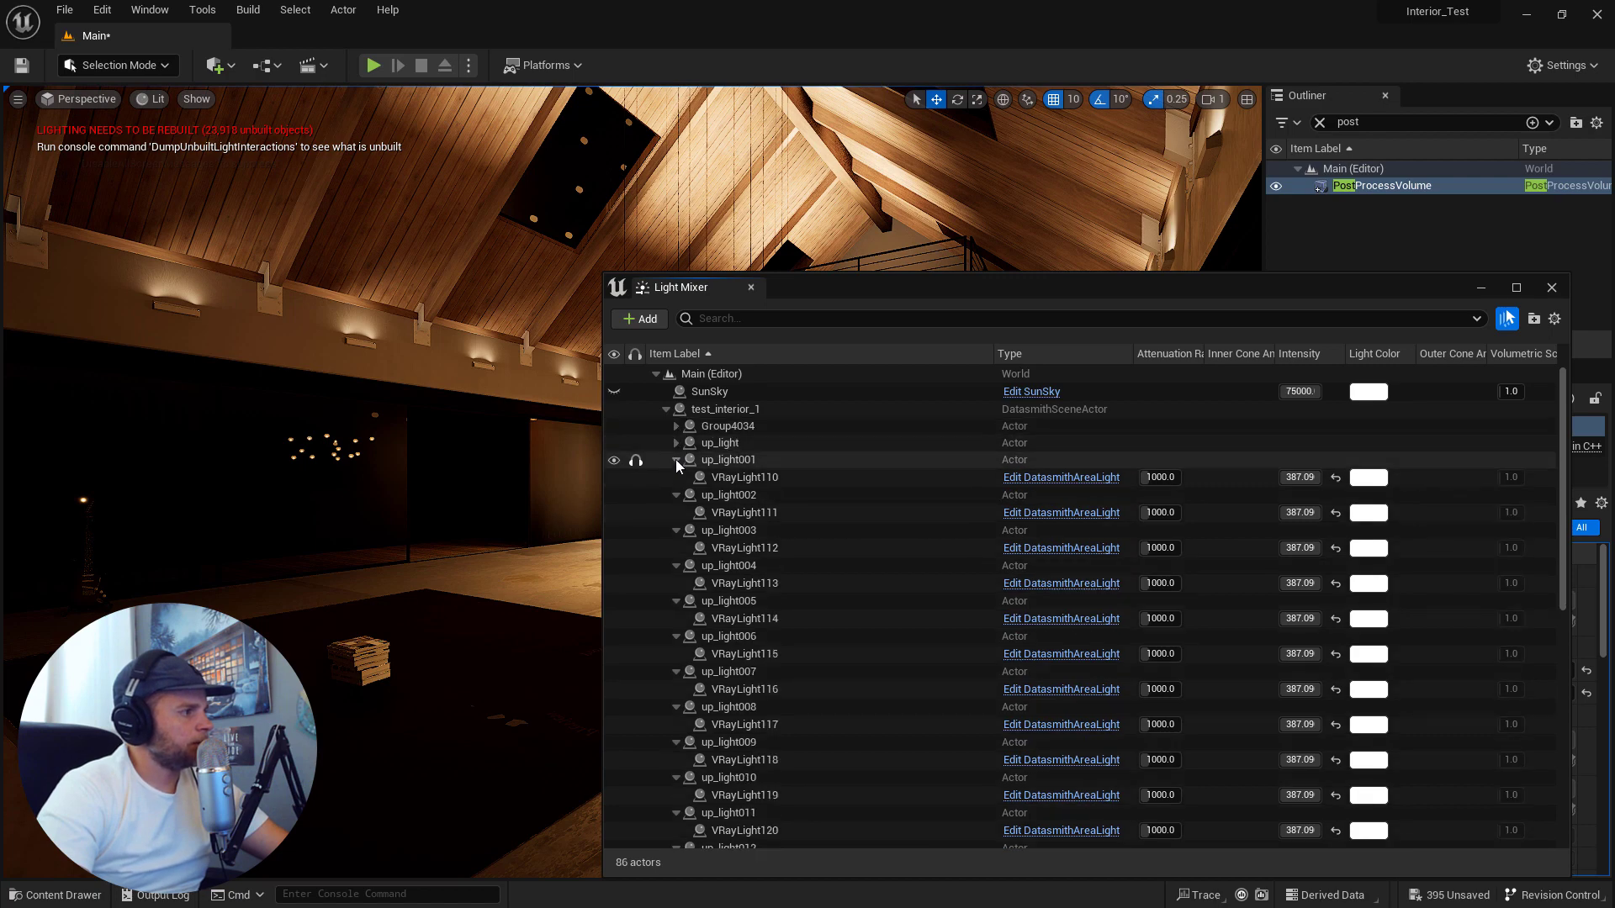
pyautogui.click(674, 459)
pyautogui.click(676, 477)
pyautogui.click(677, 494)
pyautogui.click(678, 511)
pyautogui.click(678, 528)
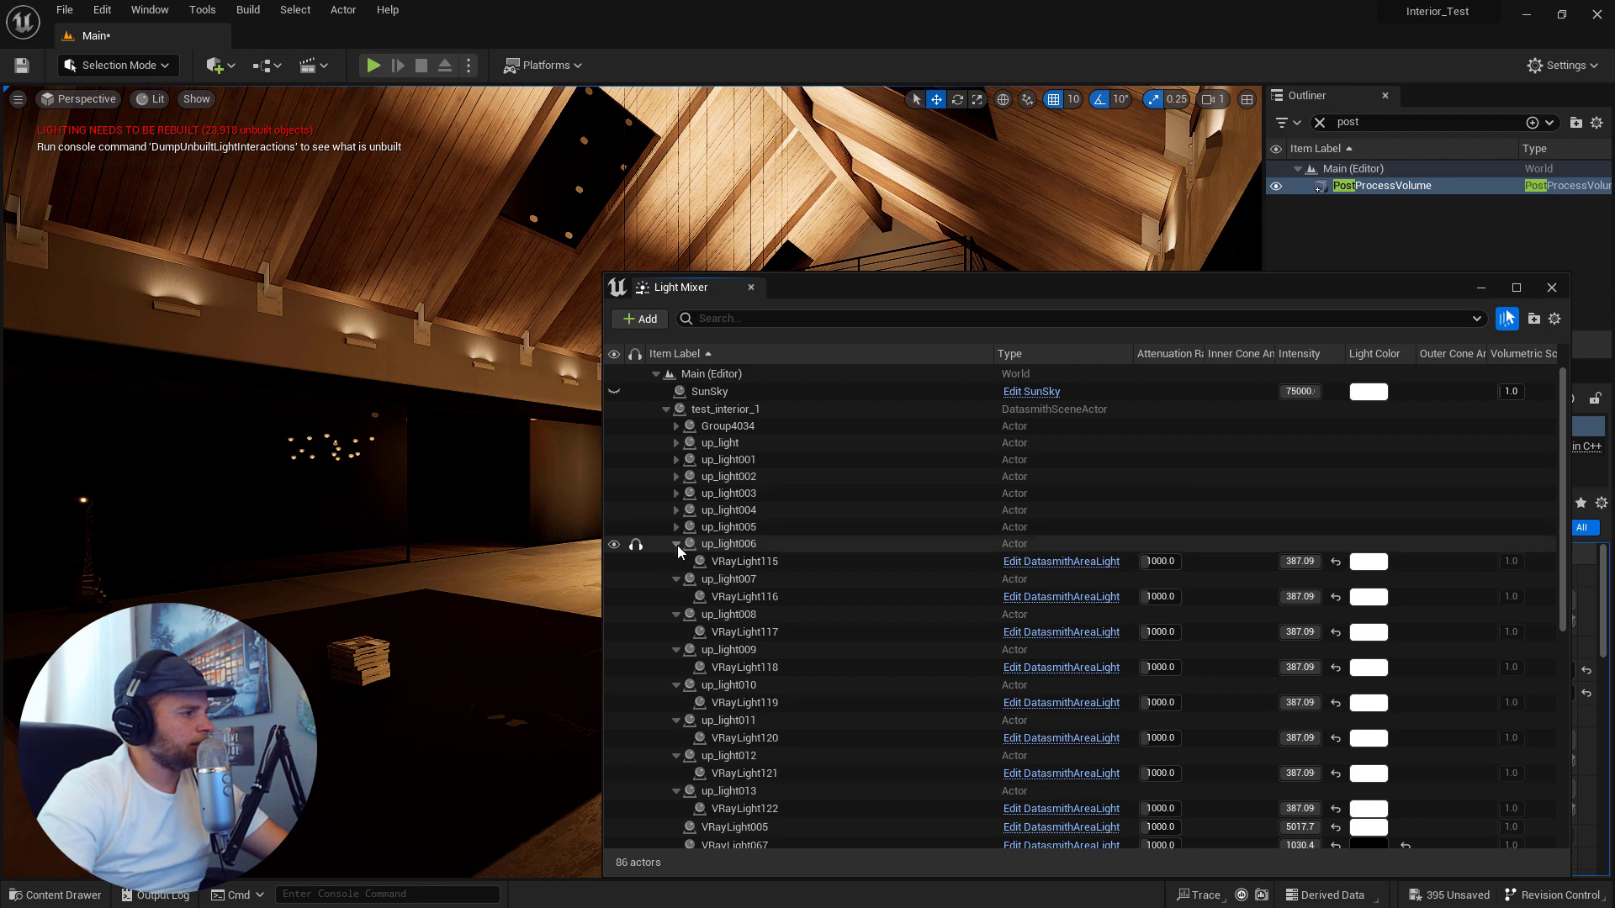
pyautogui.click(678, 545)
pyautogui.click(677, 561)
pyautogui.click(677, 578)
pyautogui.click(677, 595)
pyautogui.click(677, 611)
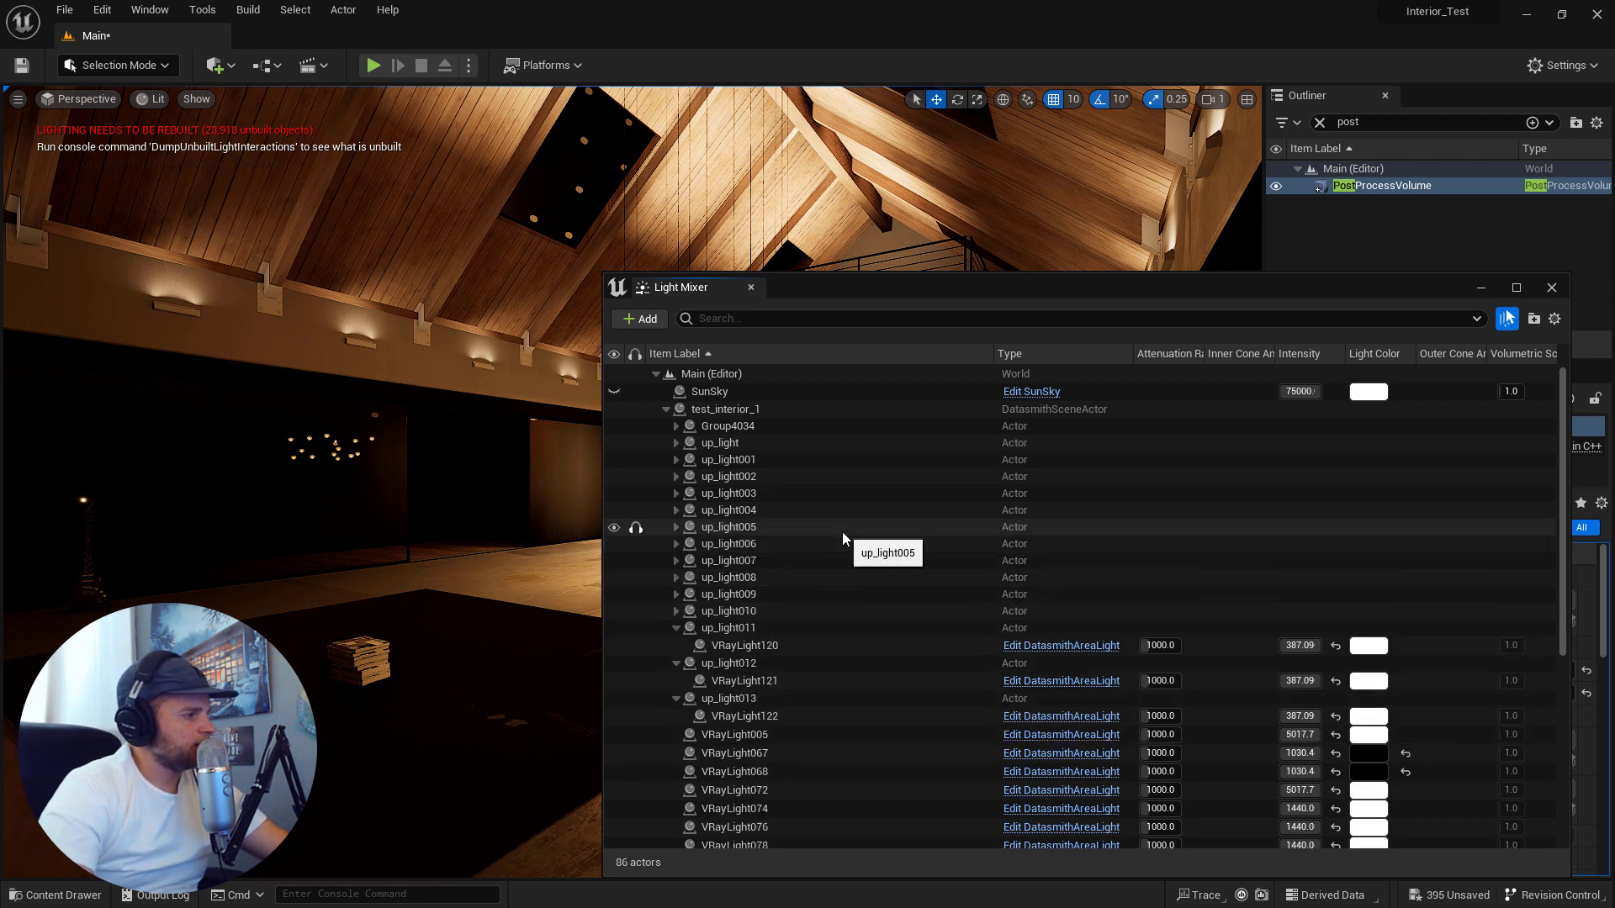
pyautogui.scroll(-3, 842, 533)
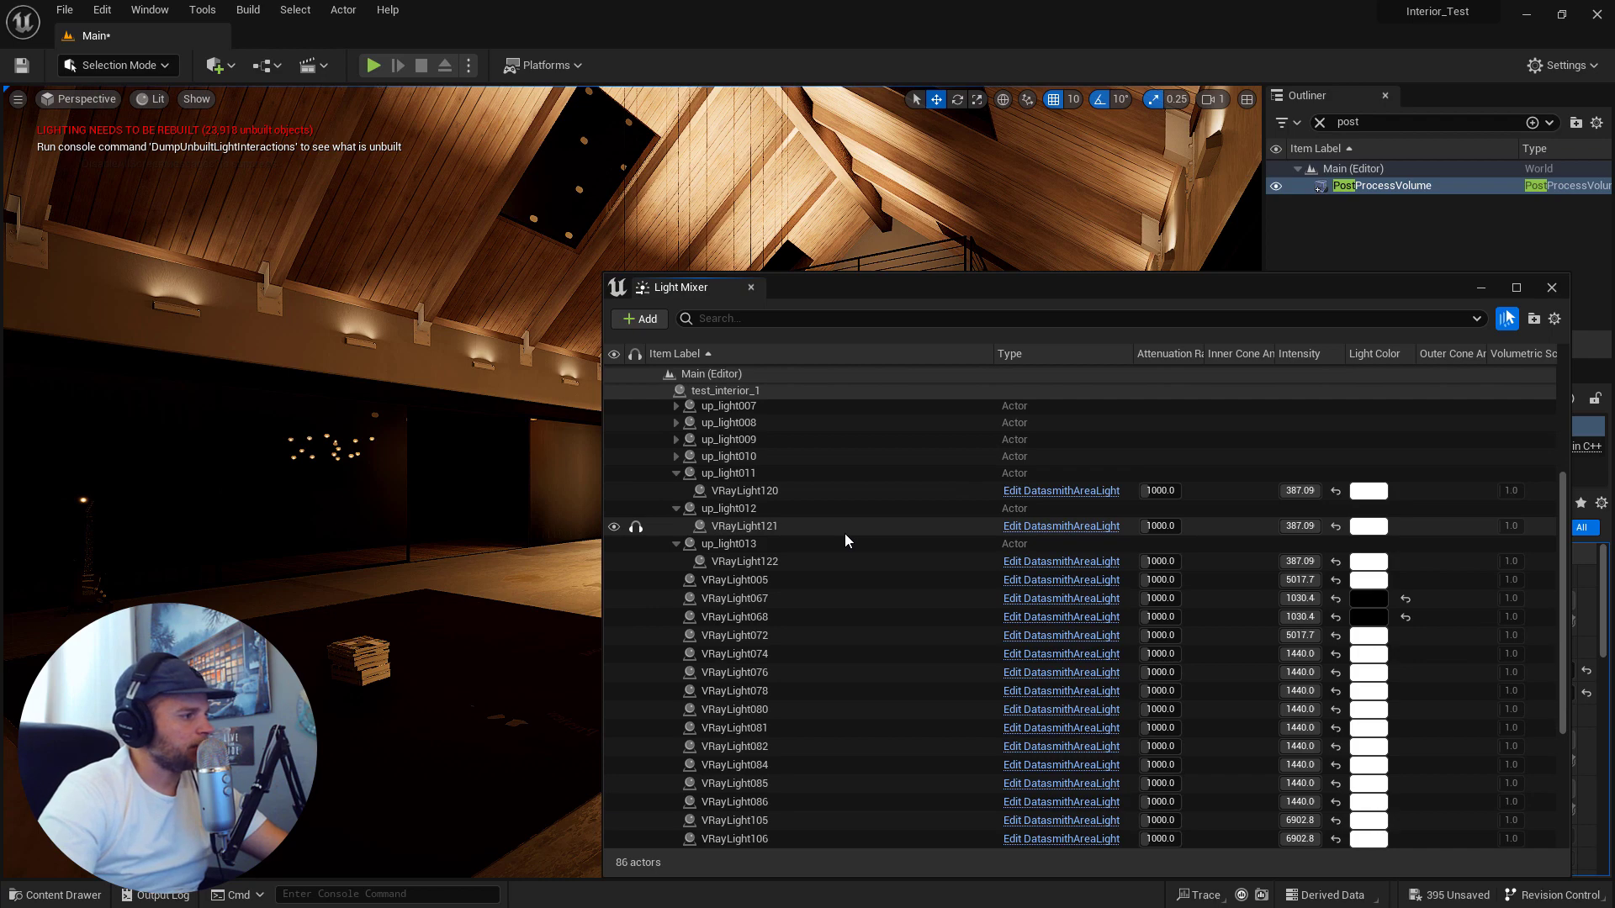
pyautogui.scroll(-1, 844, 533)
pyautogui.scroll(5, 775, 572)
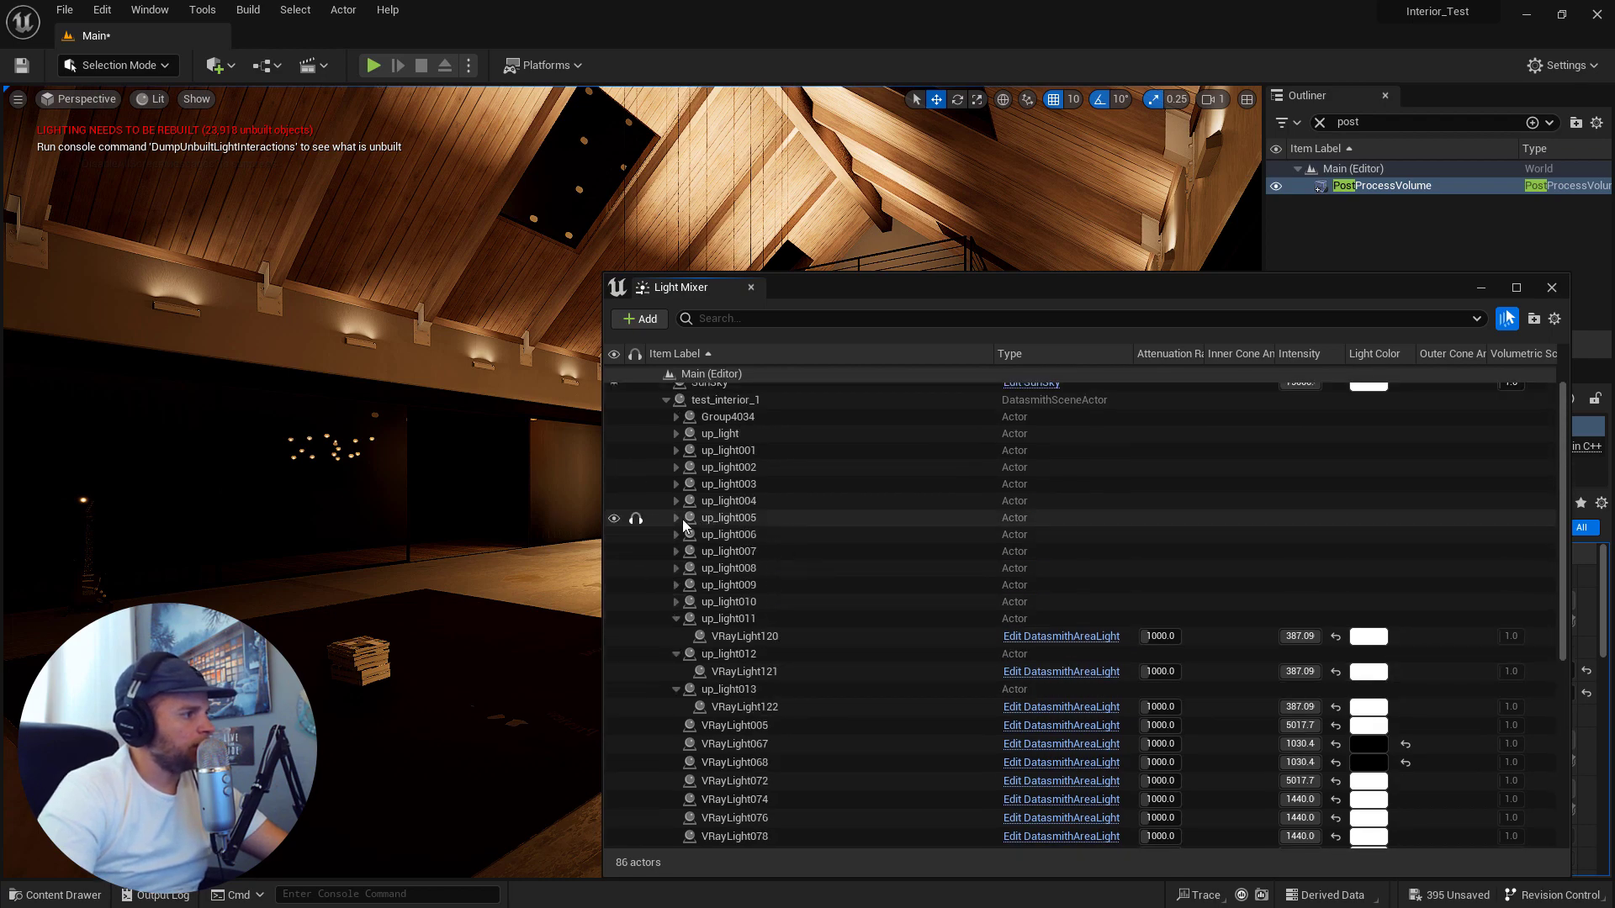
# - Try an attenuation radius of 8.0 on VRayLight114 under up_light005 and reset it to the default
pyautogui.click(676, 517)
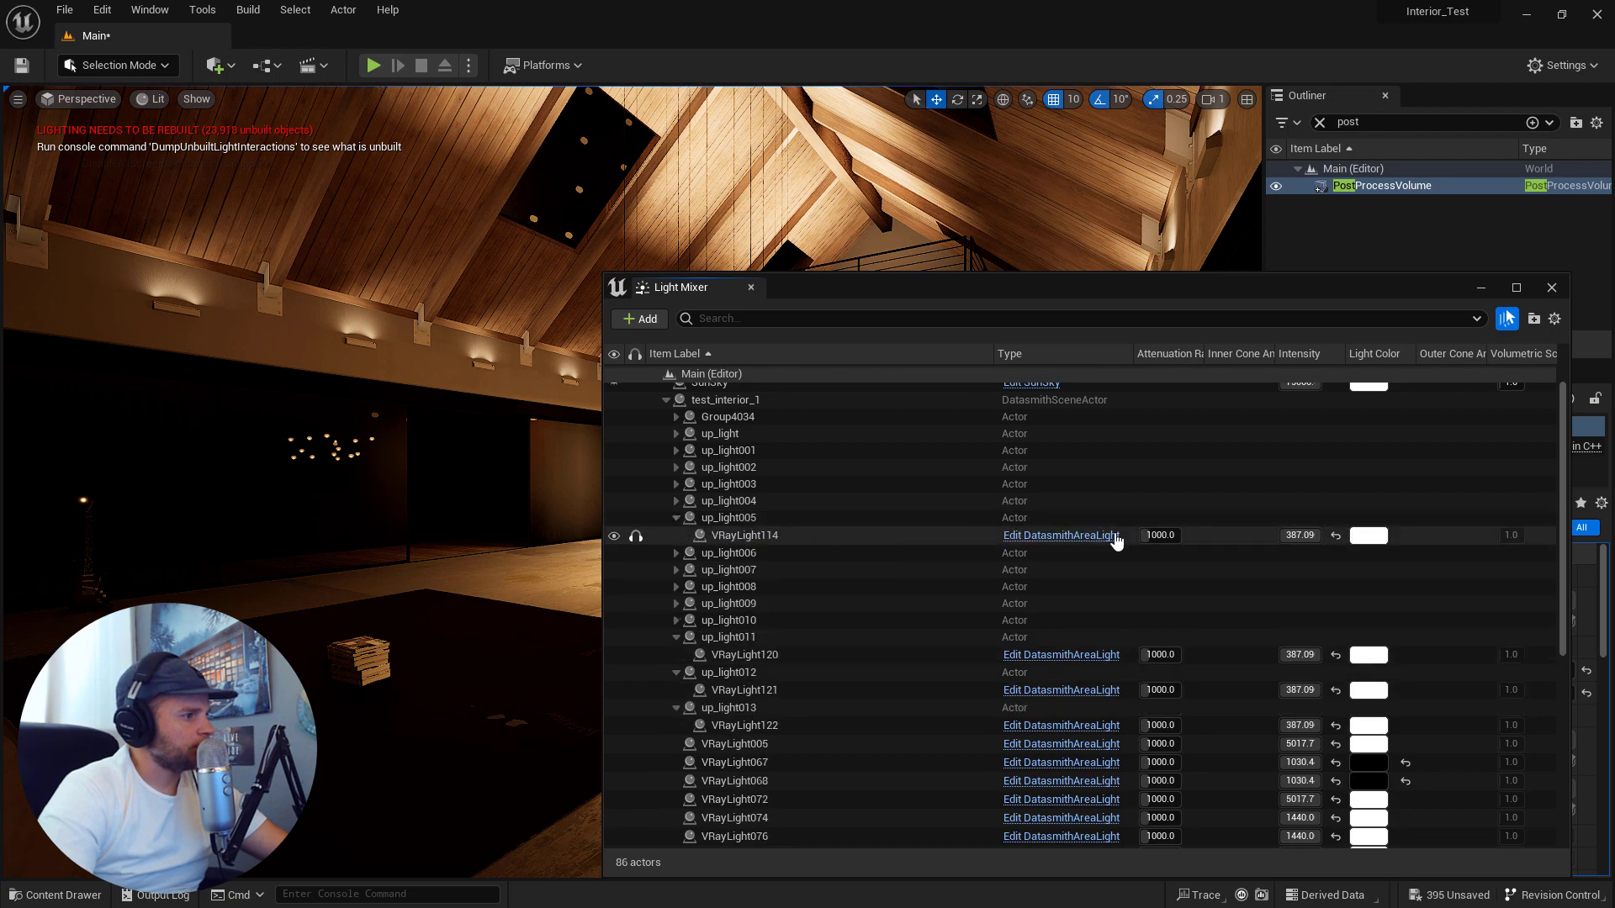
pyautogui.moveTo(1148, 536); pyautogui.dragTo(1131, 536)
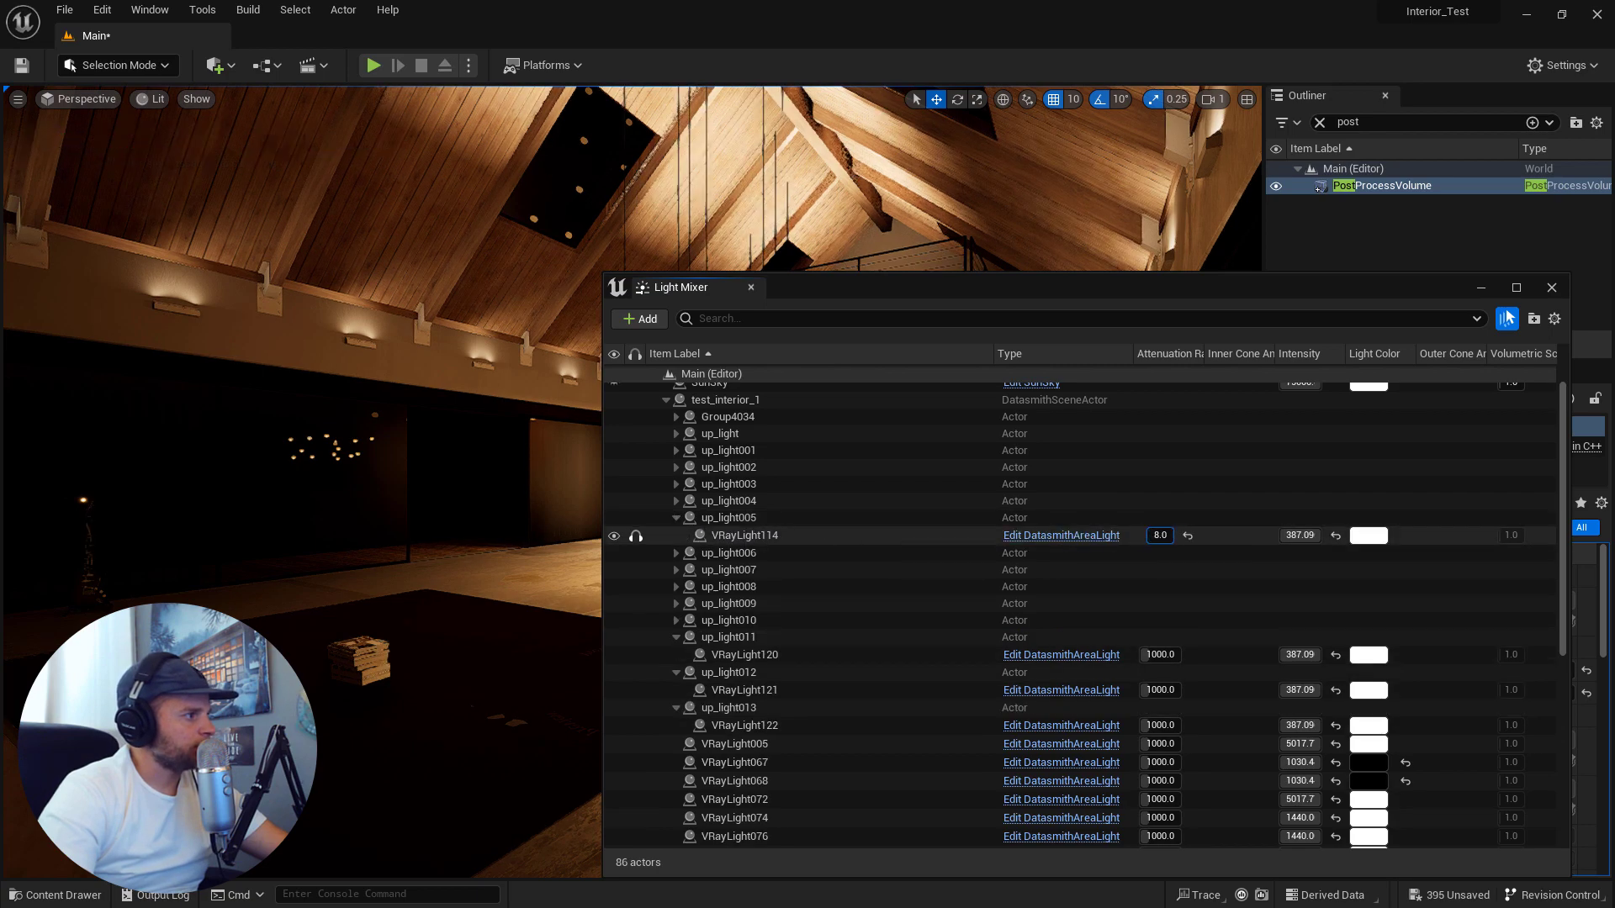
pyautogui.click(1186, 535)
# - Reset VRayLight114's intensity, try 3874, set it to 387 and close the Light Mixer
pyautogui.scroll(1, 1258, 549)
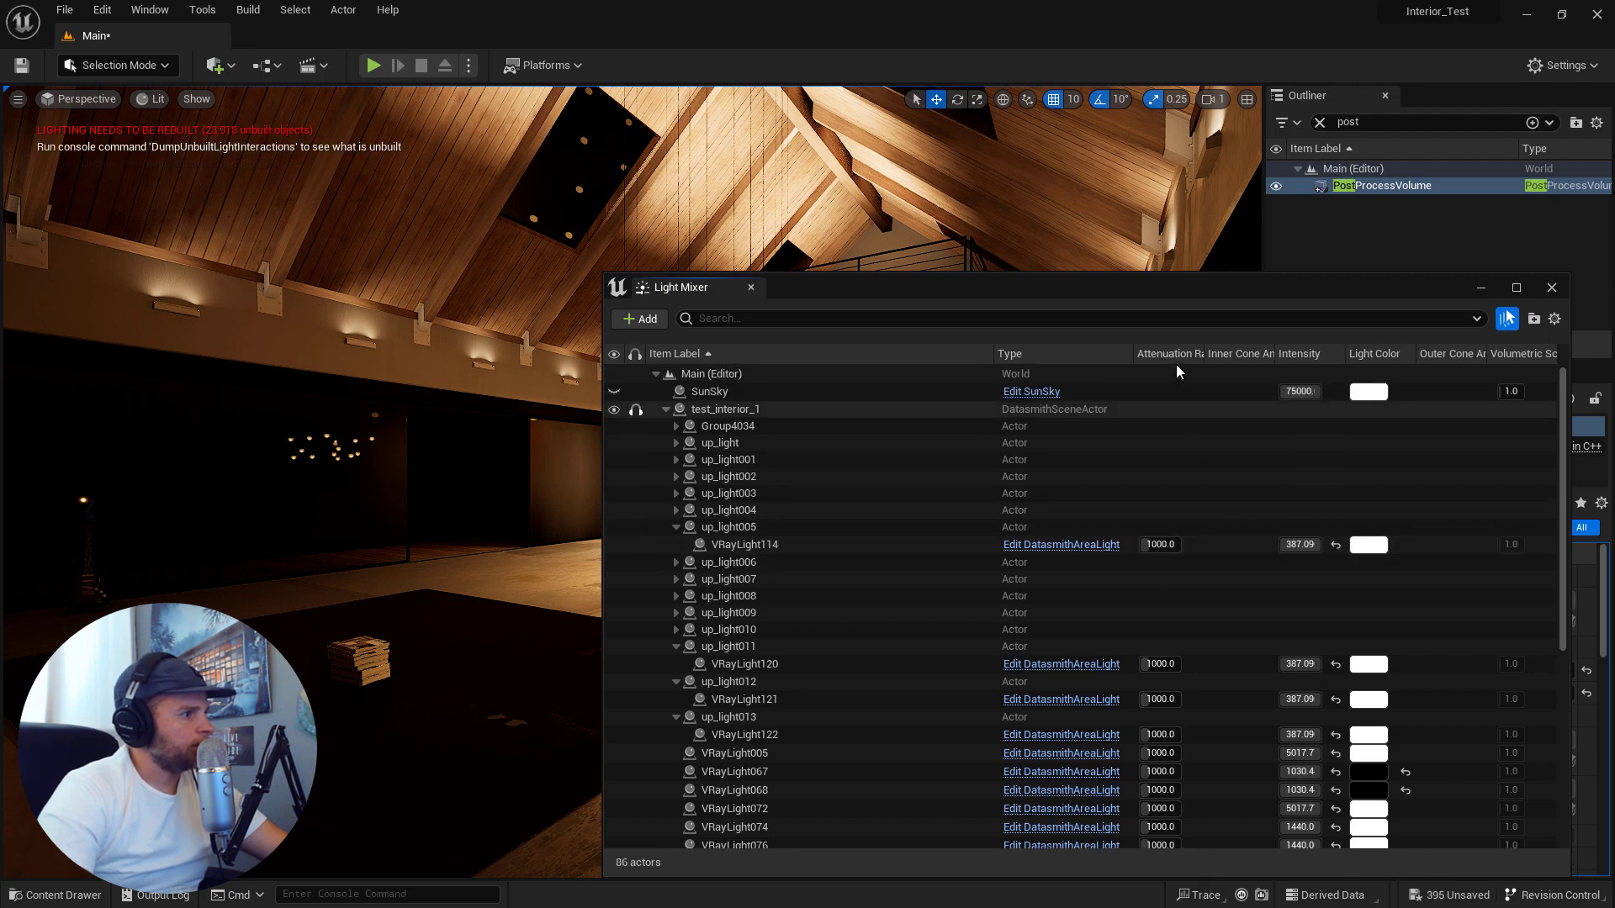
pyautogui.click(1336, 545)
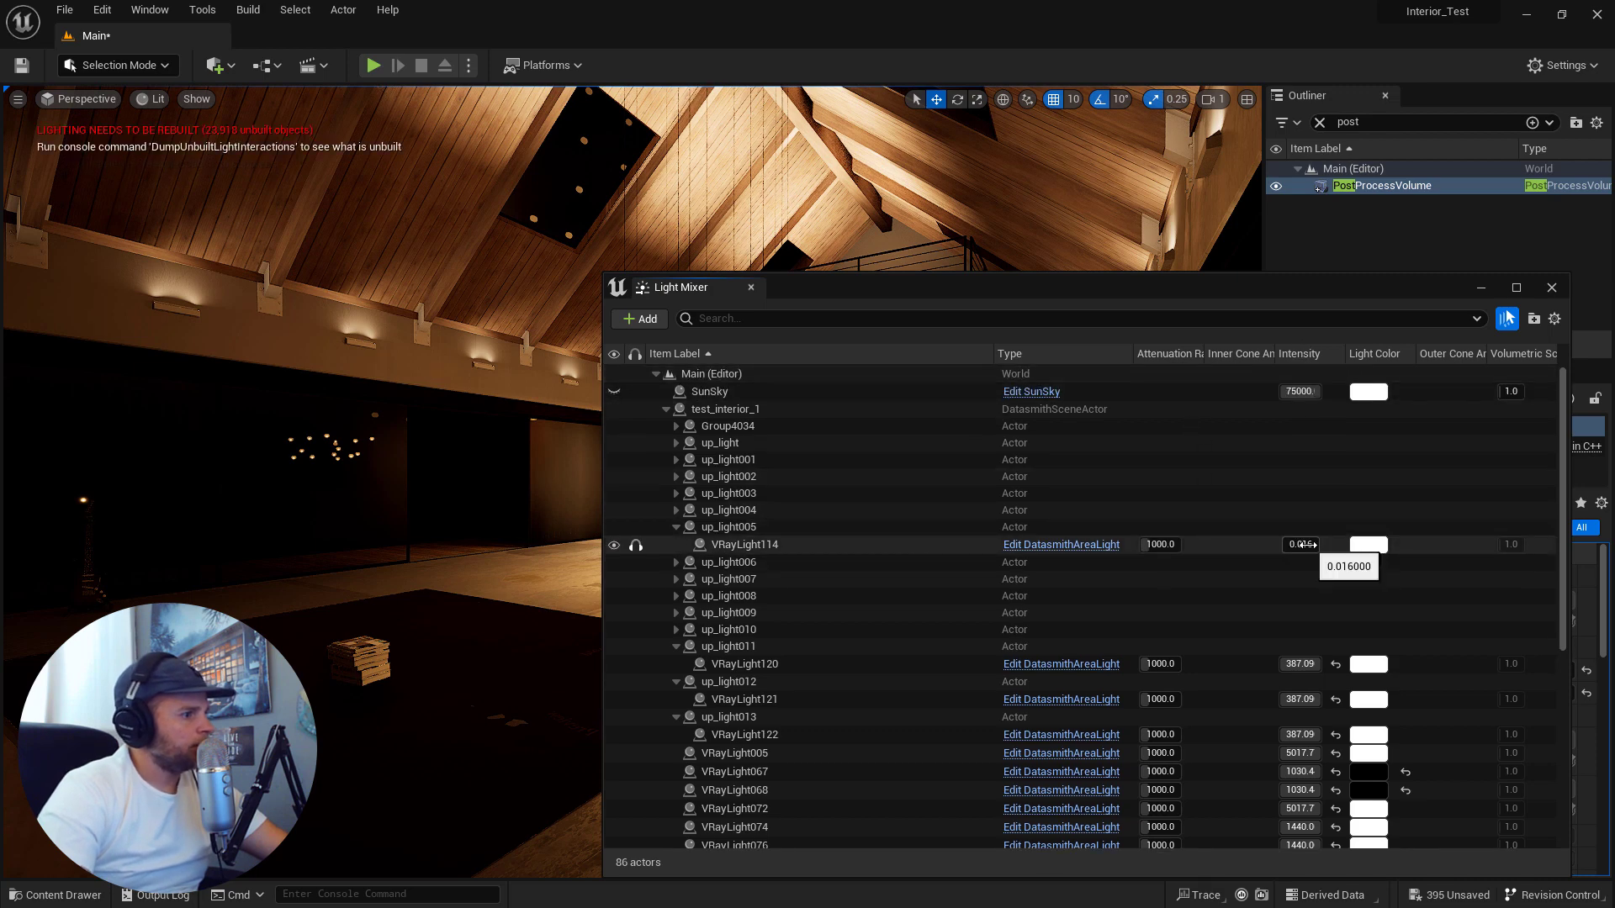
pyautogui.click(1300, 563)
pyautogui.write('3874')
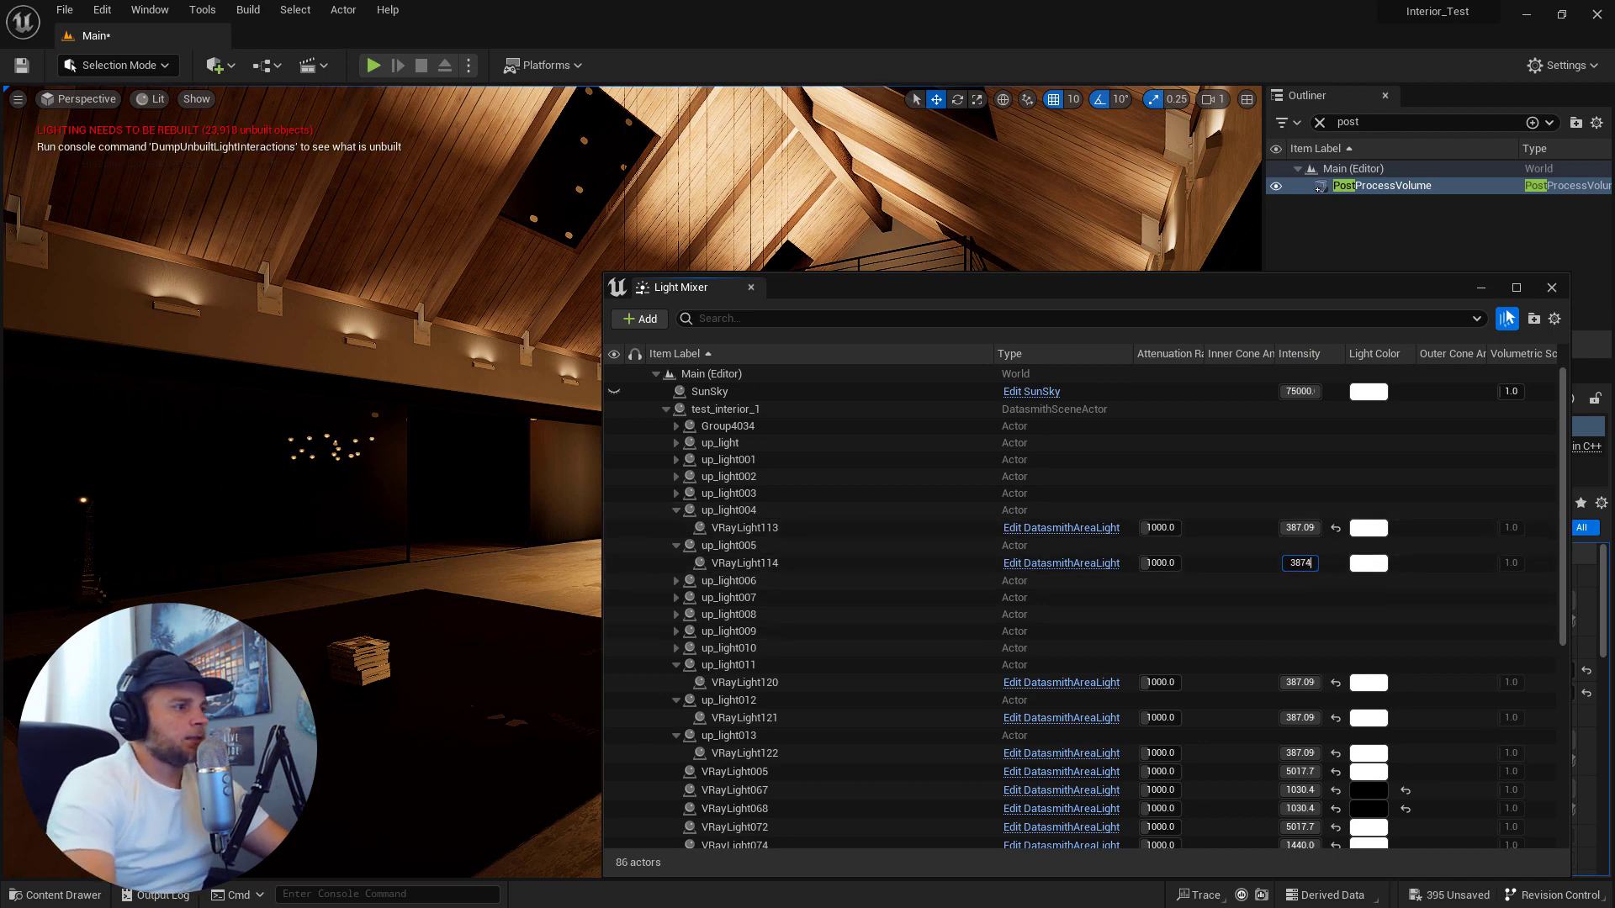
pyautogui.press('Return')
pyautogui.write('387')
pyautogui.press('Return')
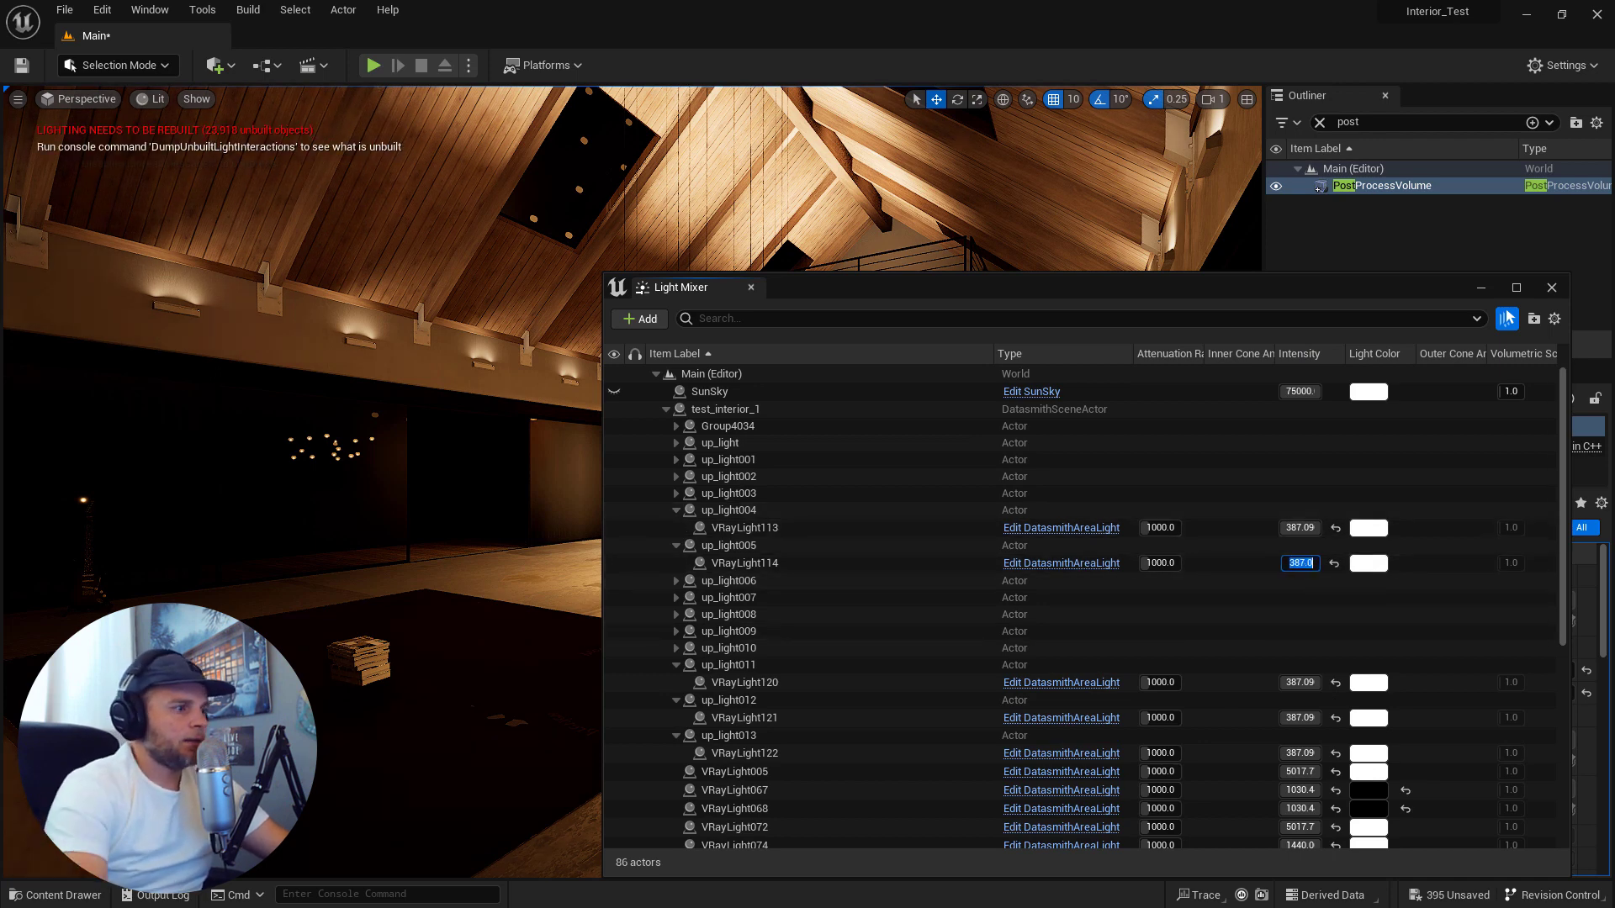
pyautogui.click(1559, 282)
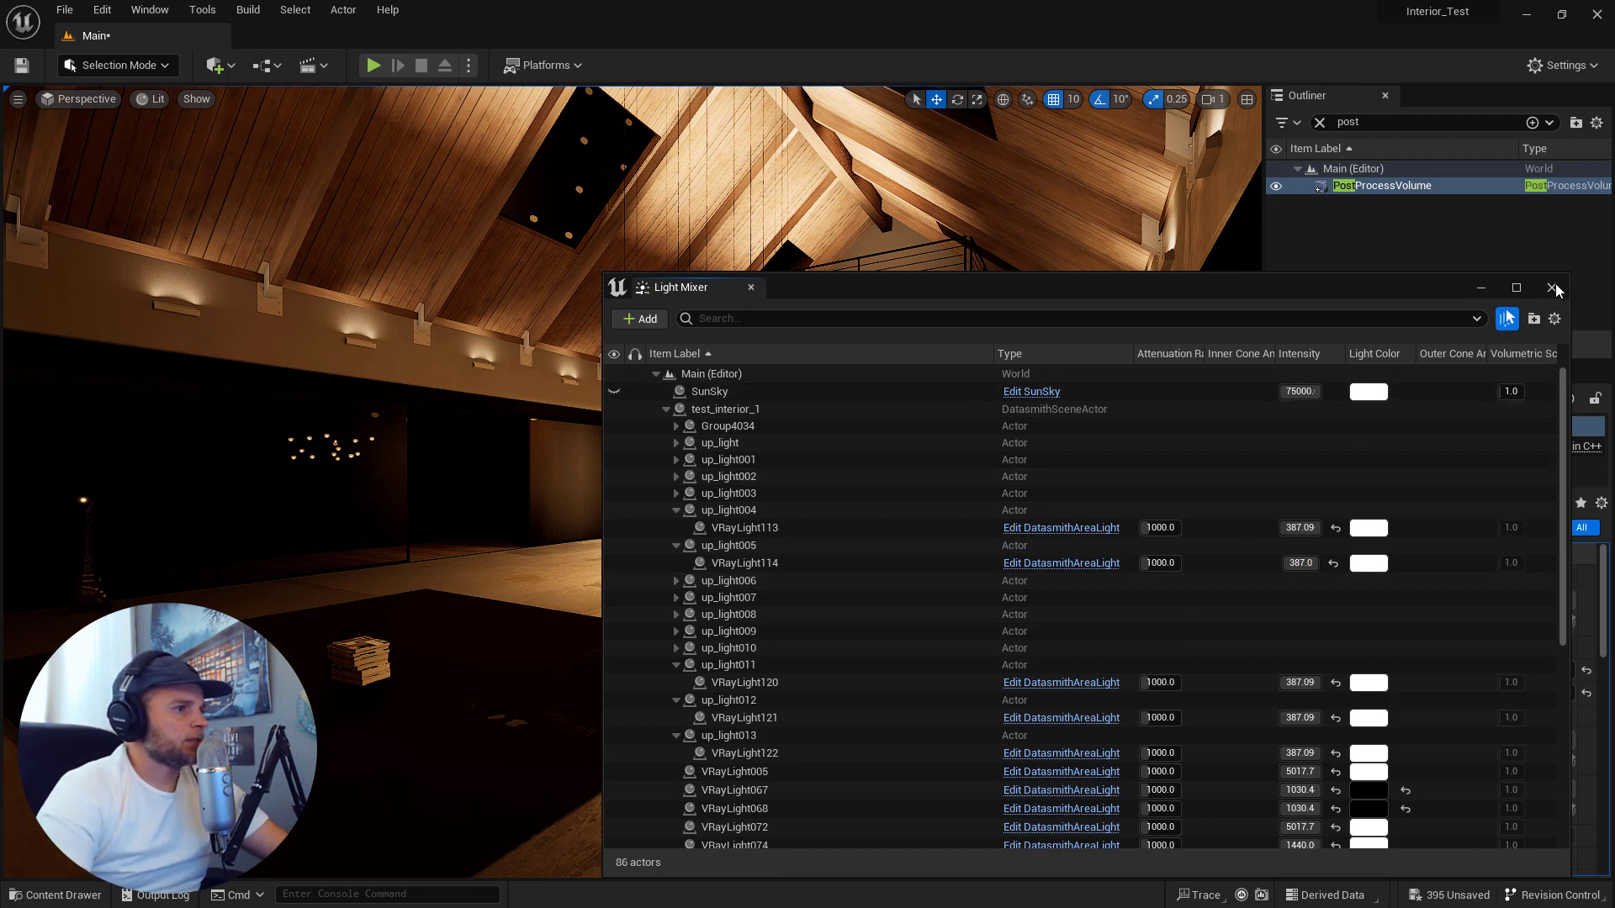
# - Close the Light Mixer and place an HDRI Backdrop on the living room floor in front of the kitchen island
pyautogui.click(1553, 287)
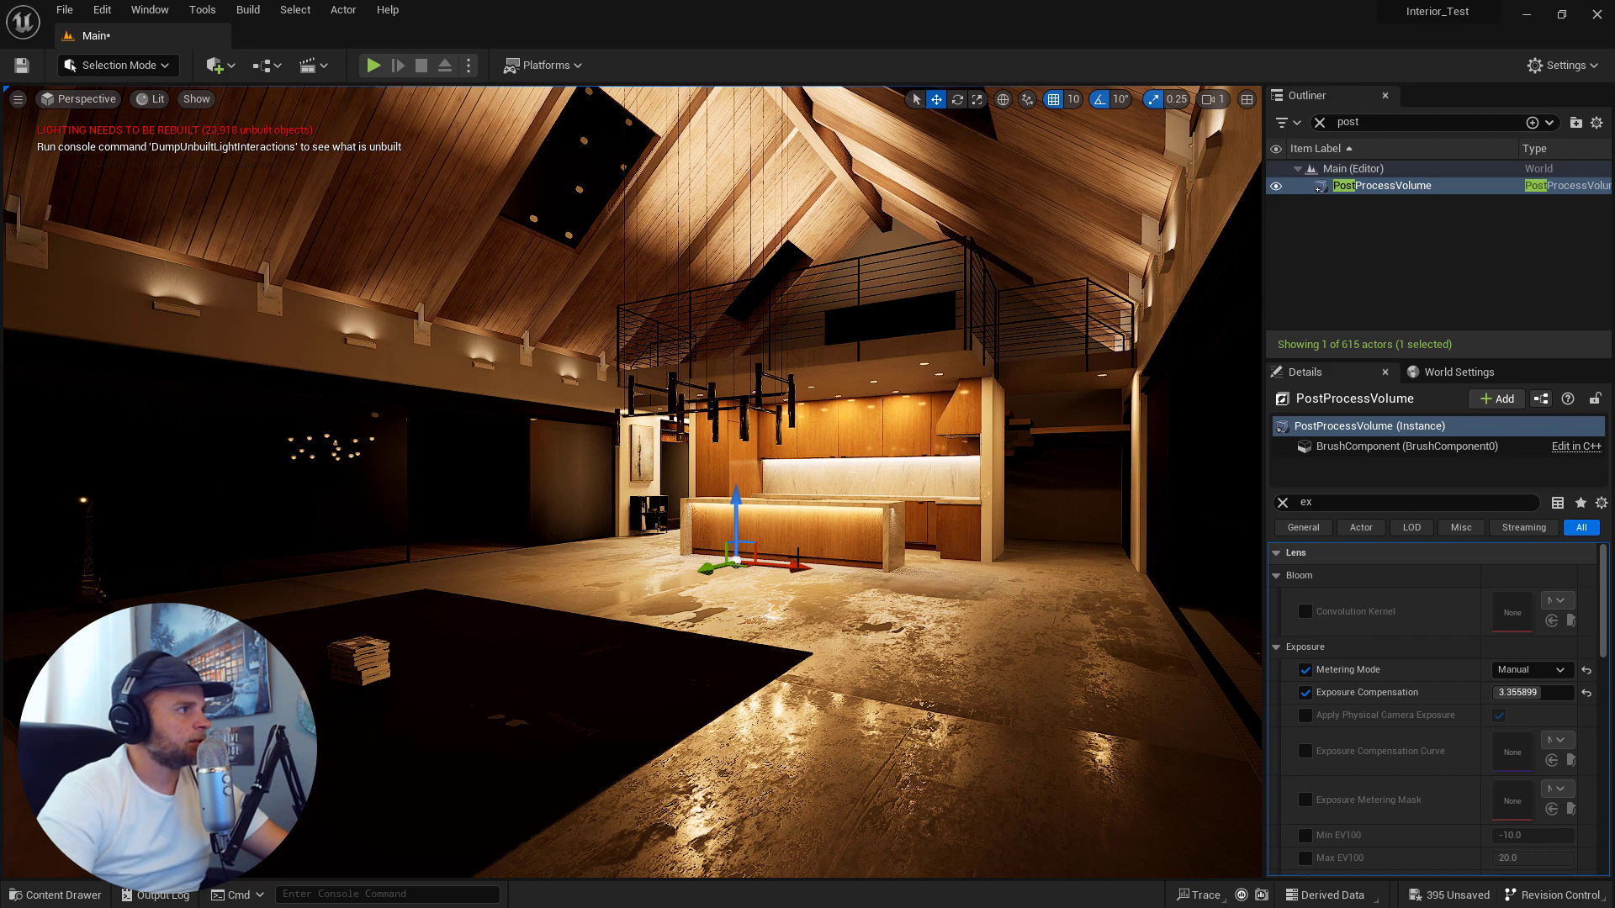
pyautogui.moveTo(794, 567); pyautogui.dragTo(798, 601, button='right')
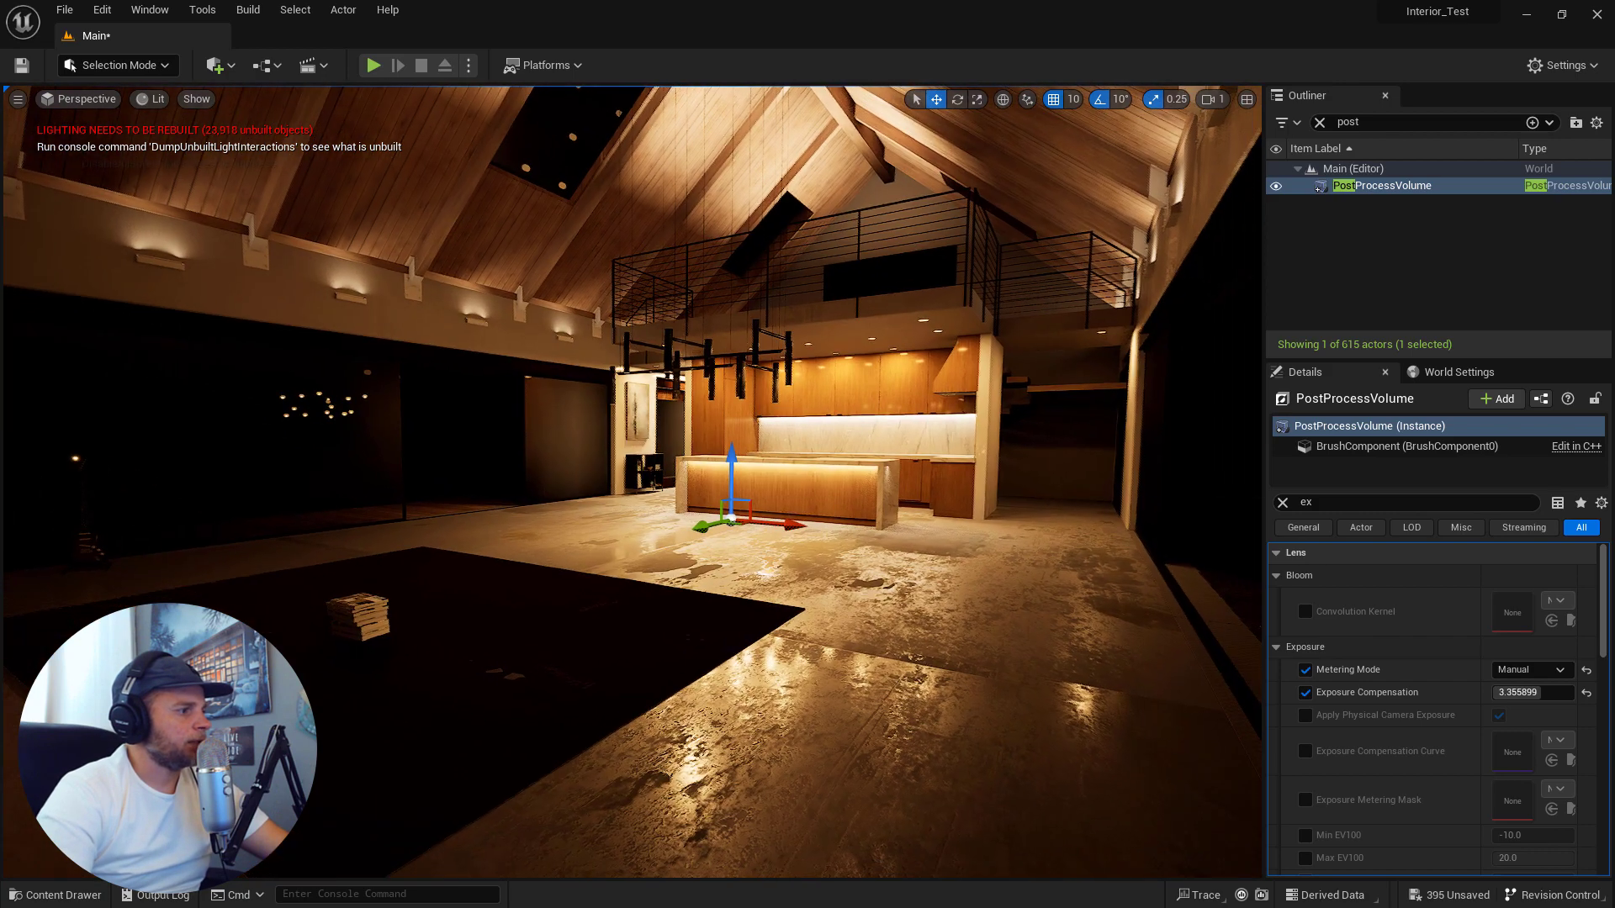
pyautogui.click(220, 67)
pyautogui.moveTo(288, 259)
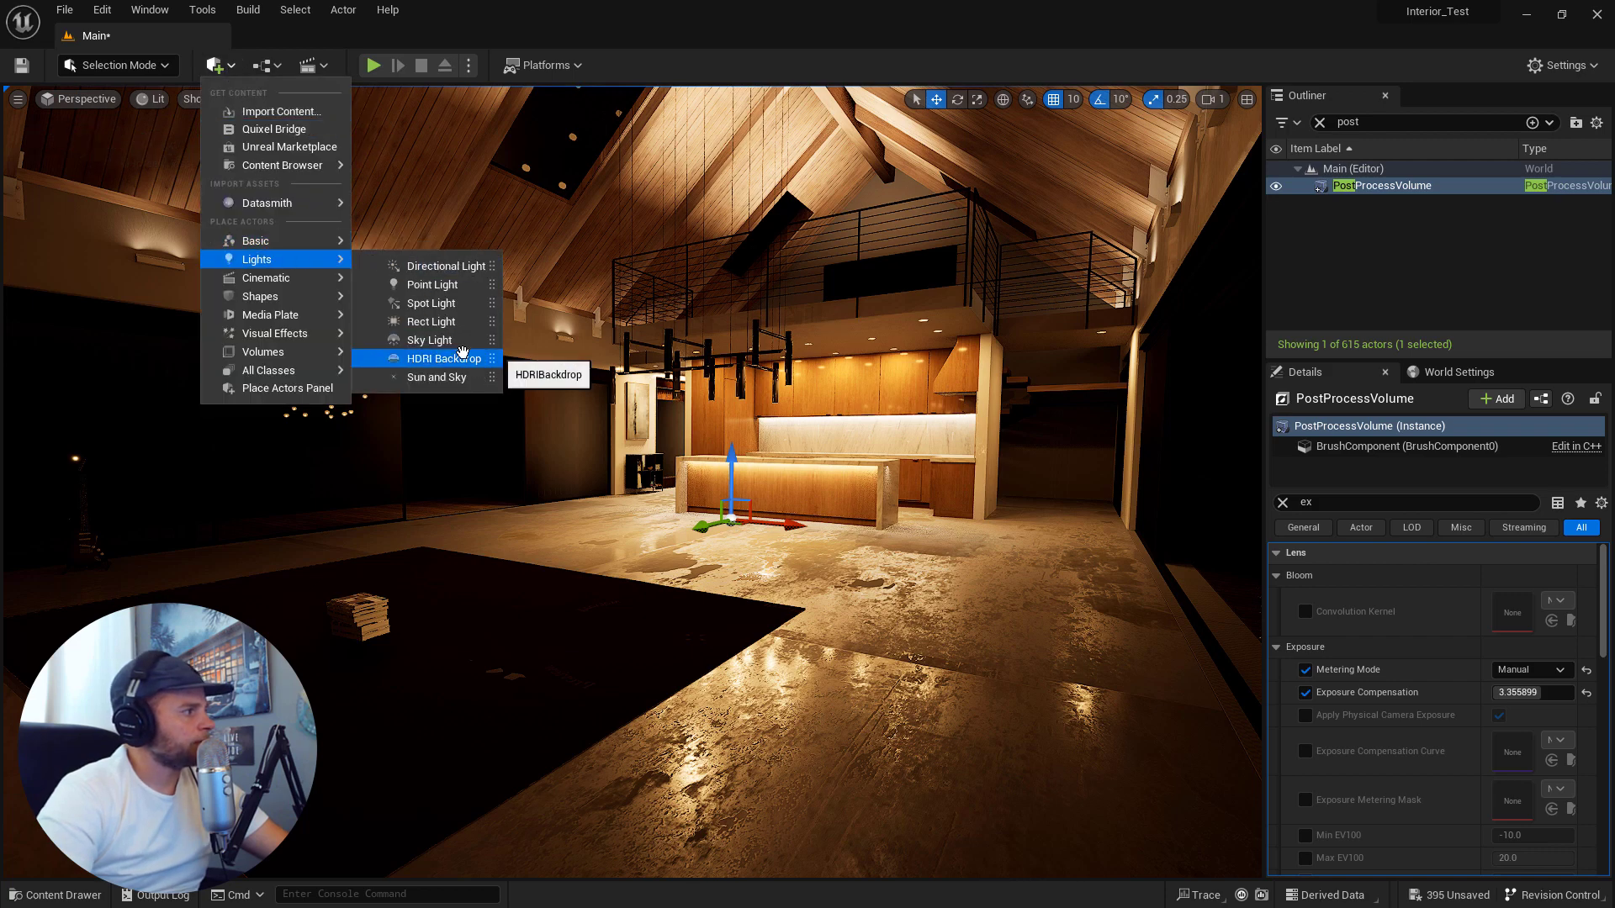
pyautogui.moveTo(465, 356); pyautogui.dragTo(678, 509)
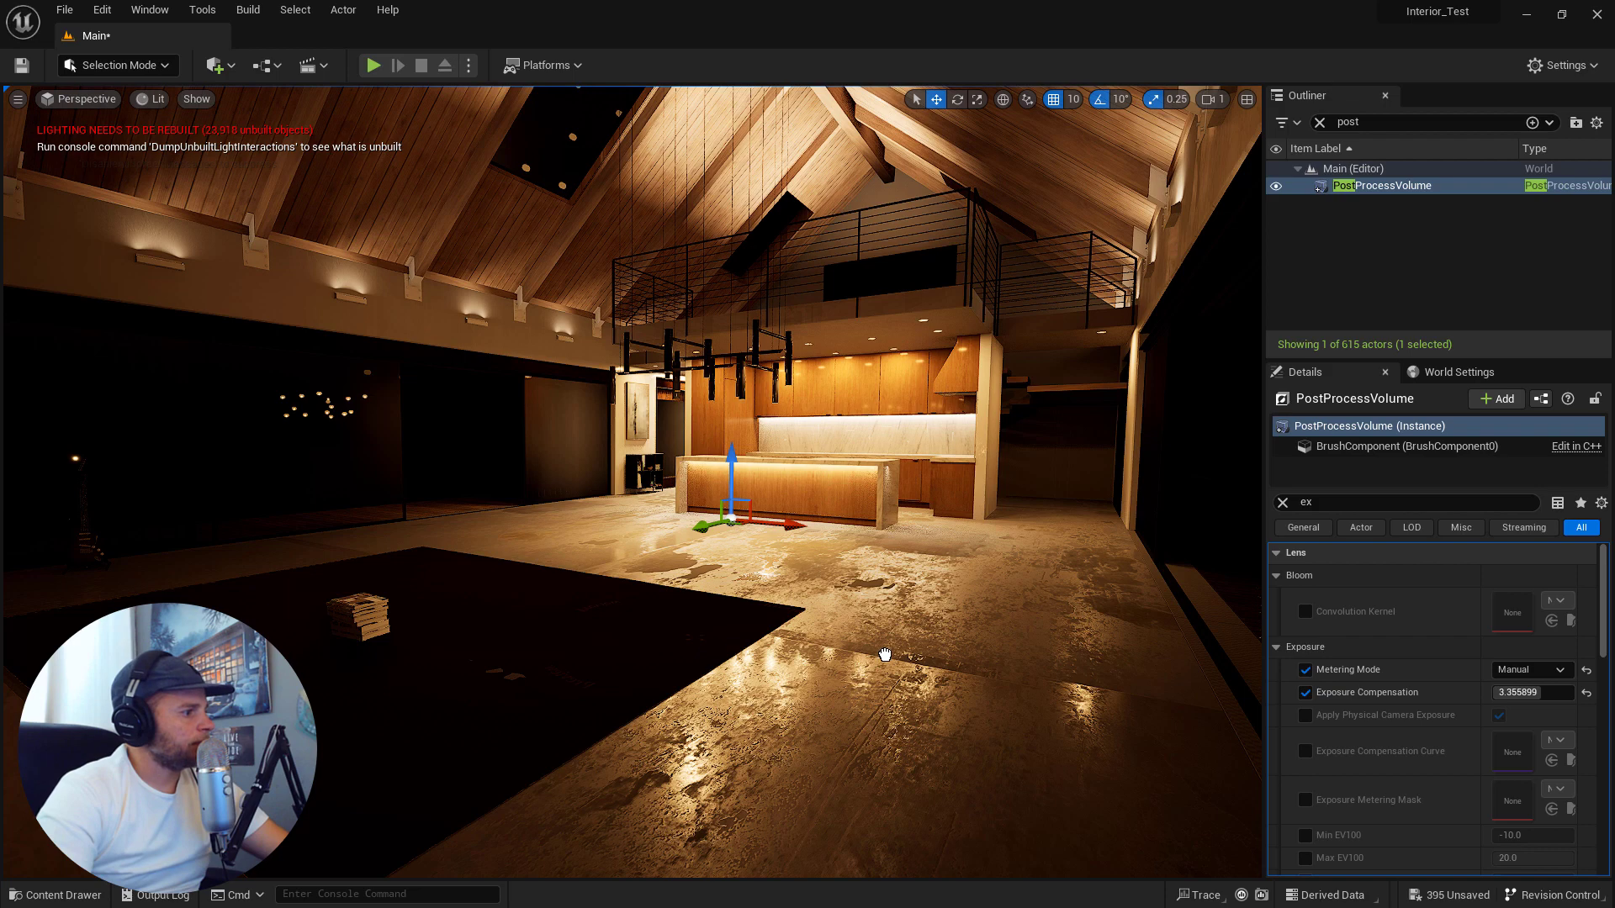
pyautogui.moveTo(884, 654); pyautogui.dragTo(884, 641)
pyautogui.moveTo(887, 570); pyautogui.dragTo(858, 710)
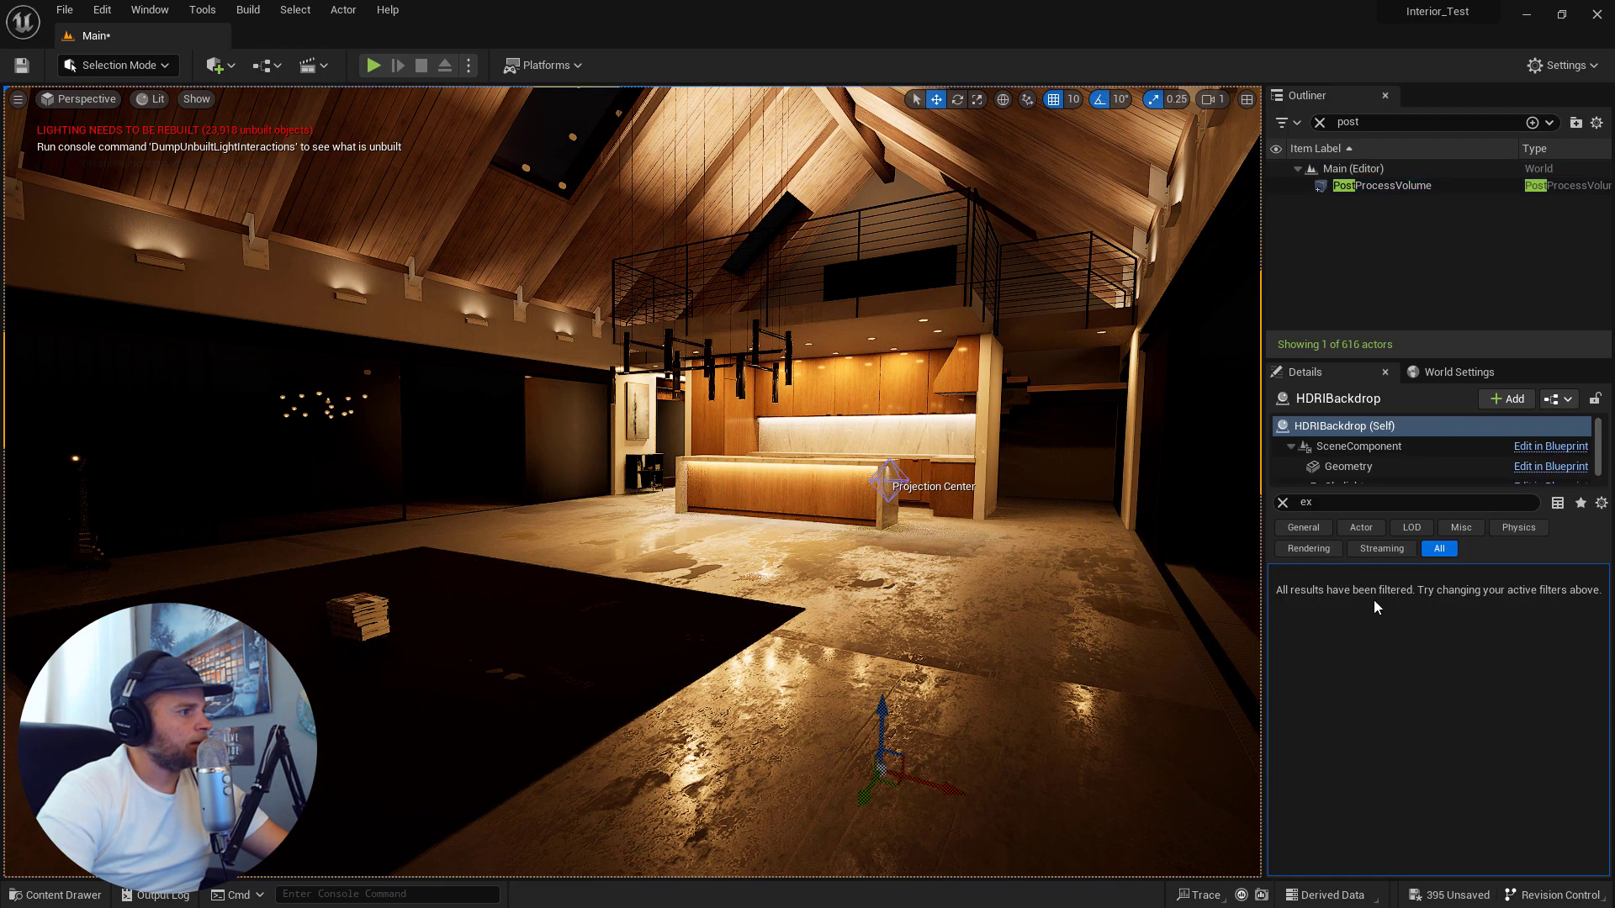
# - Clear the property filter in the details and set the HDRI backdrop's size to 1500
pyautogui.click(1282, 502)
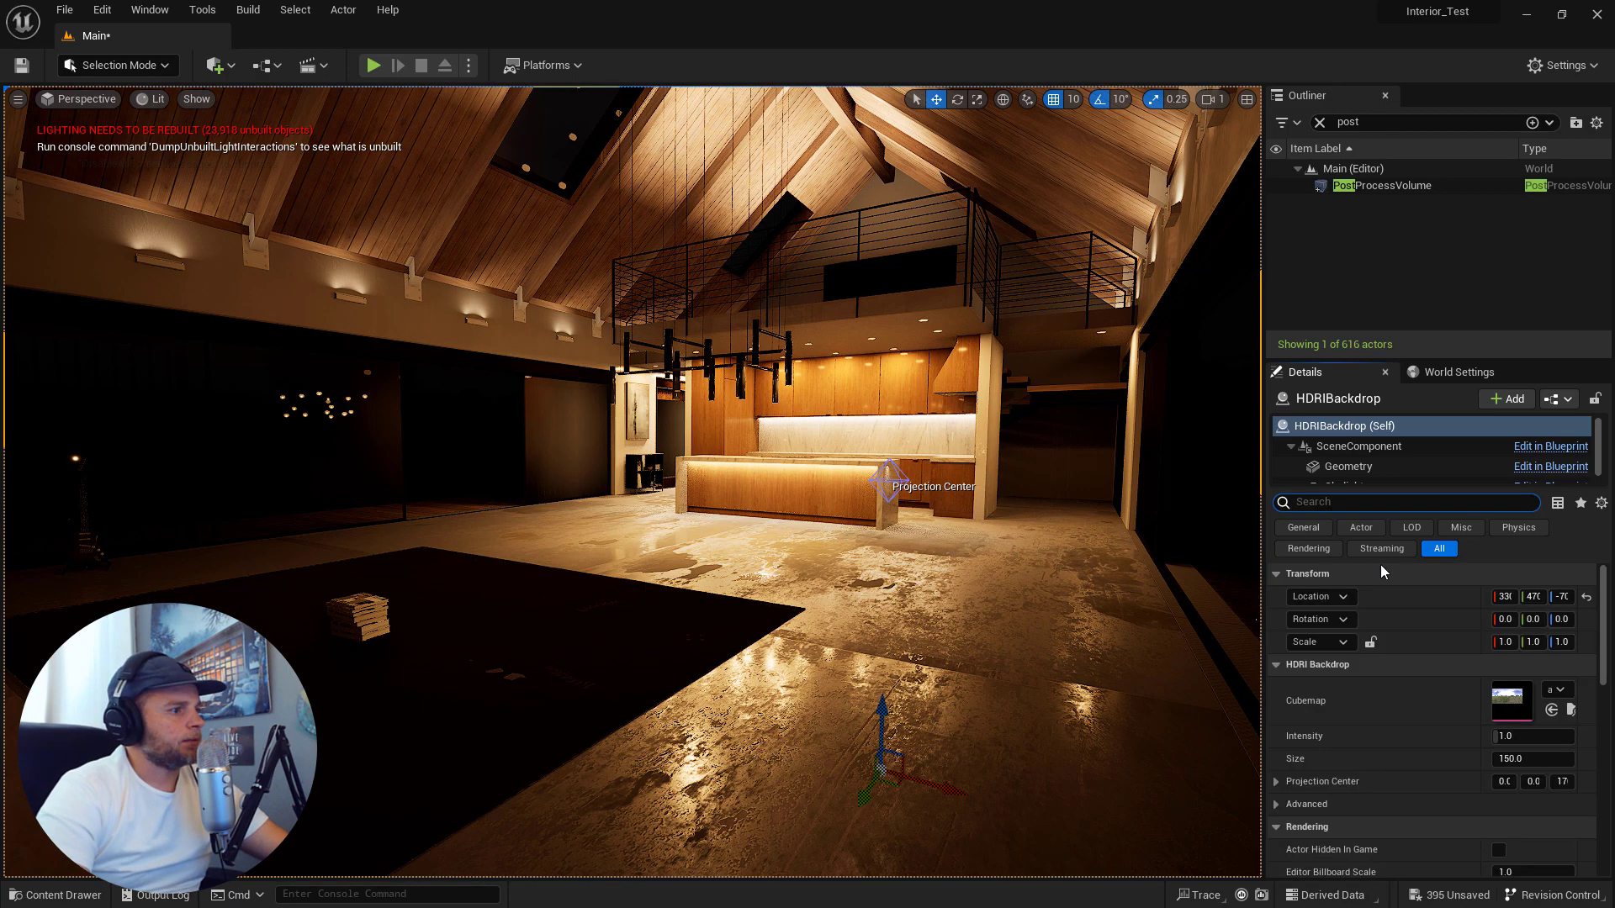
pyautogui.click(1524, 758)
pyautogui.write('150')
pyautogui.press('Return')
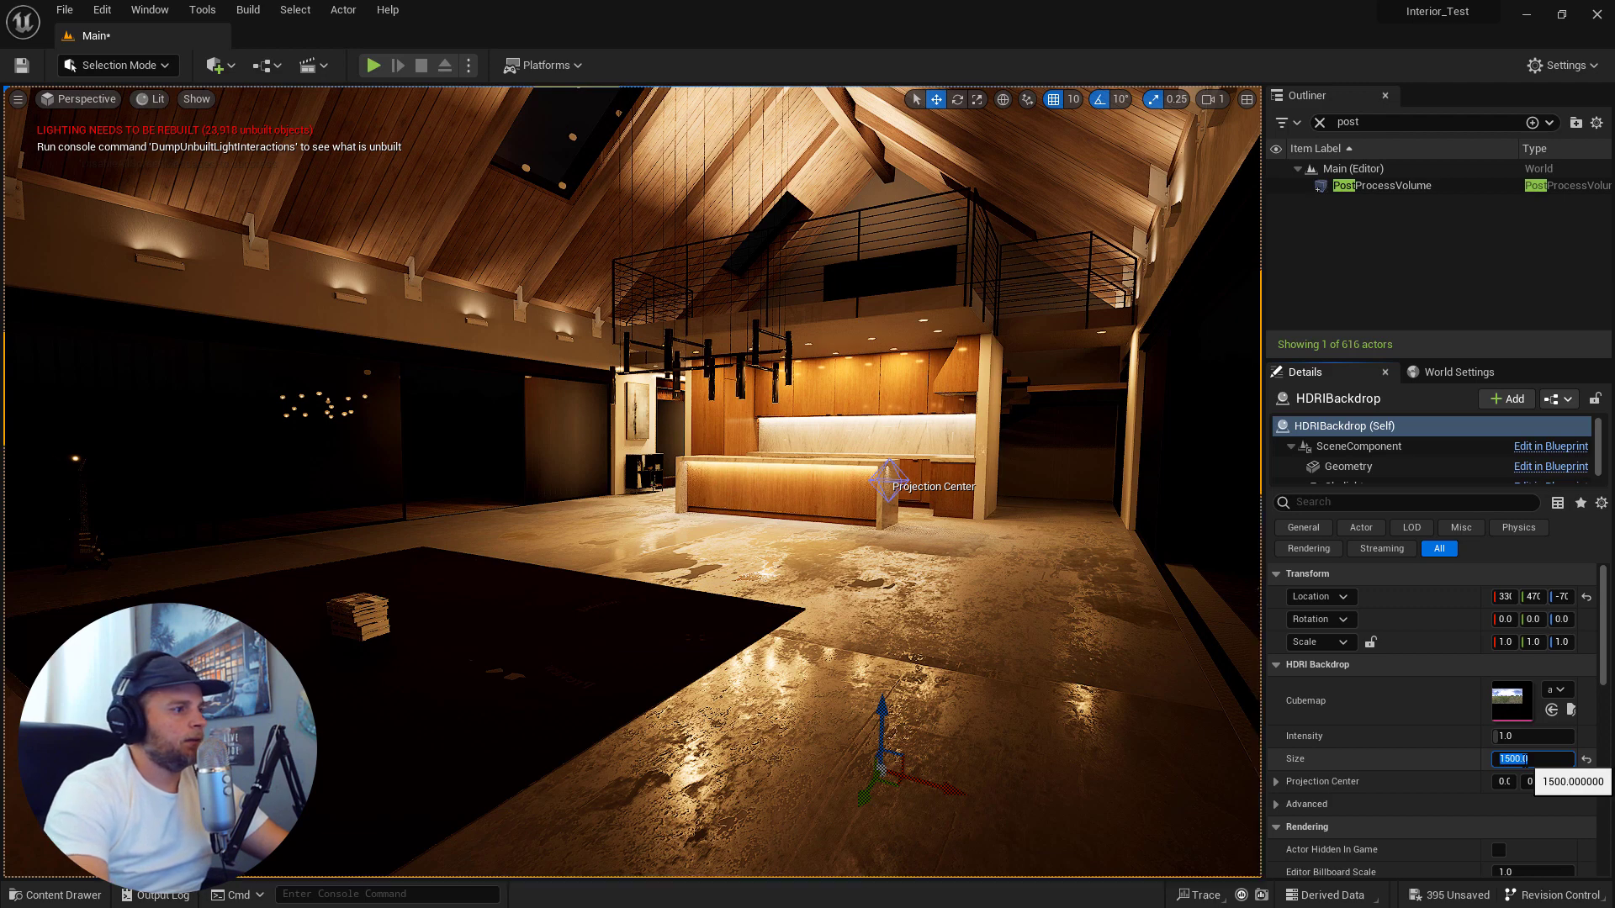
# - Try an intensity of 20 on the HDRI backdrop and raise it to 500
pyautogui.click(1513, 735)
pyautogui.write('20')
pyautogui.press('Return')
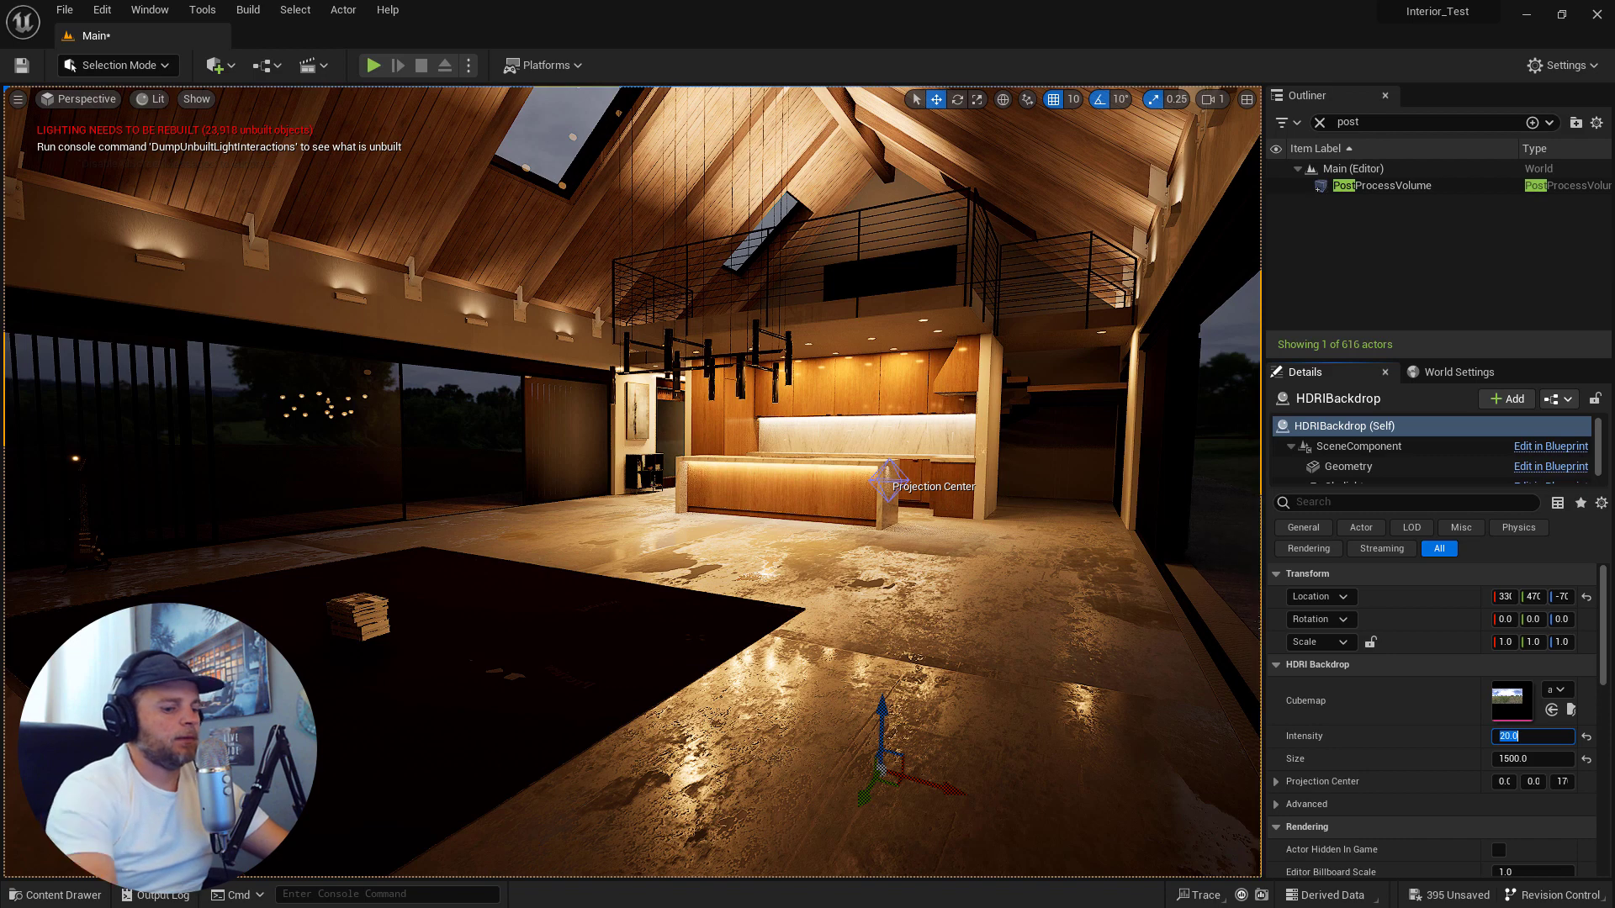
pyautogui.write('500')
pyautogui.press('Return')
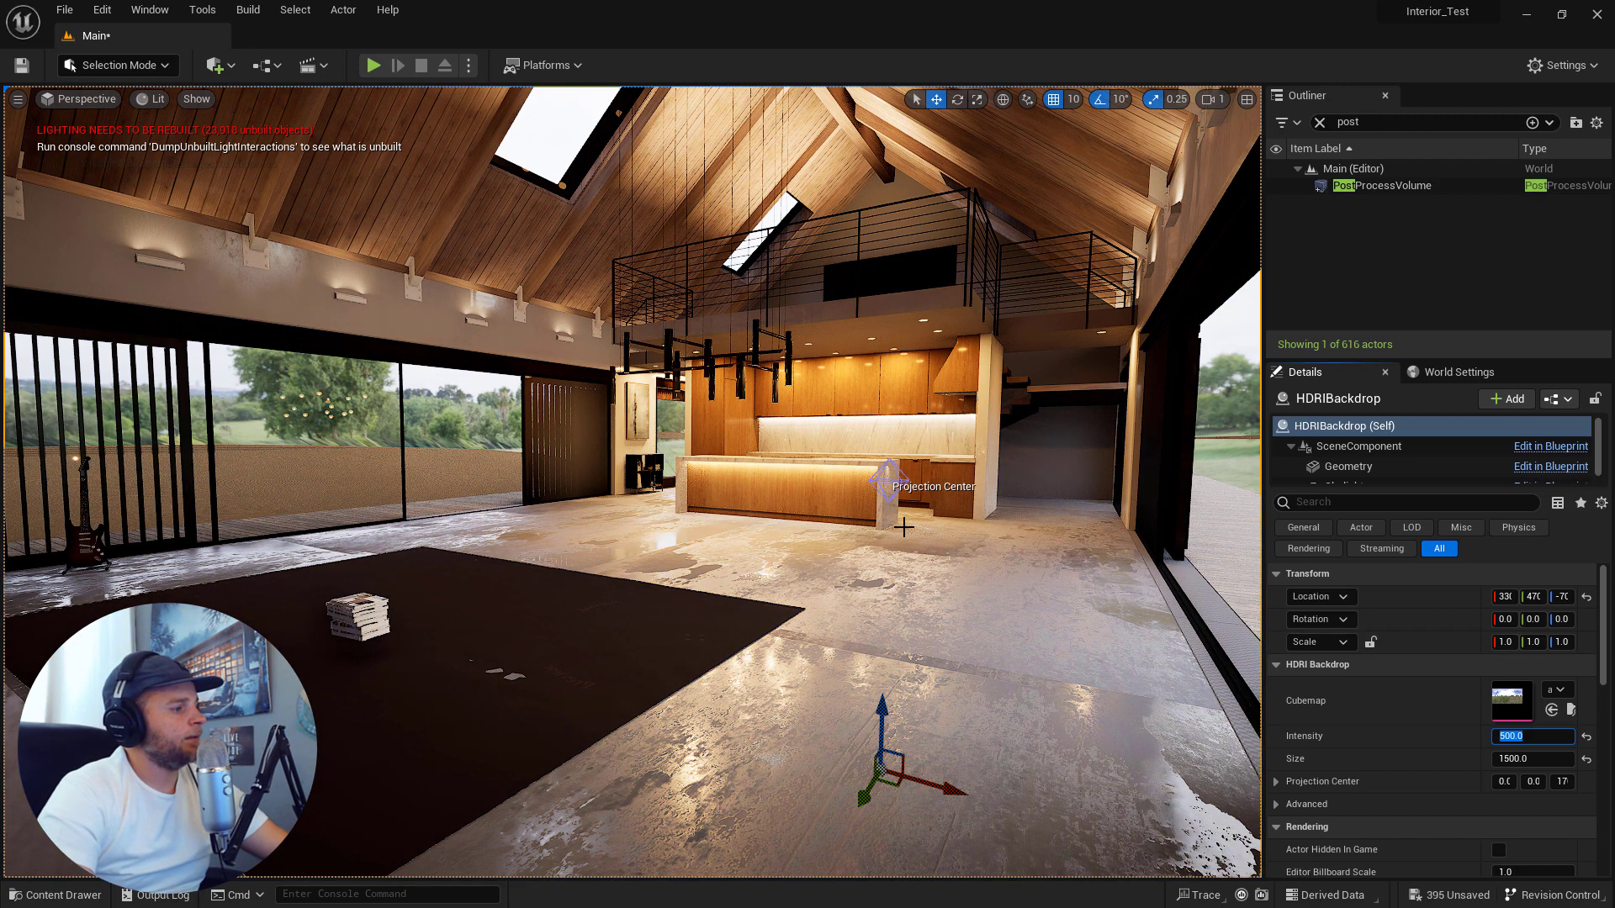
# - Examine the living room, kitchen and window views under the HDRI backdrop lighting from several viewpoints
pyautogui.moveTo(631, 479); pyautogui.dragTo(816, 368, button='right')
pyautogui.press('w')
pyautogui.press('a')
pyautogui.press('s')
pyautogui.moveTo(646, 439)
pyautogui.mouseDown(button='right')
pyautogui.moveTo(671, 439)
pyautogui.moveTo(676, 420)
pyautogui.moveTo(676, 450)
pyautogui.moveTo(698, 429)
pyautogui.moveTo(665, 411)
pyautogui.moveTo(606, 424)
pyautogui.moveTo(629, 424)
pyautogui.mouseUp(button='right')
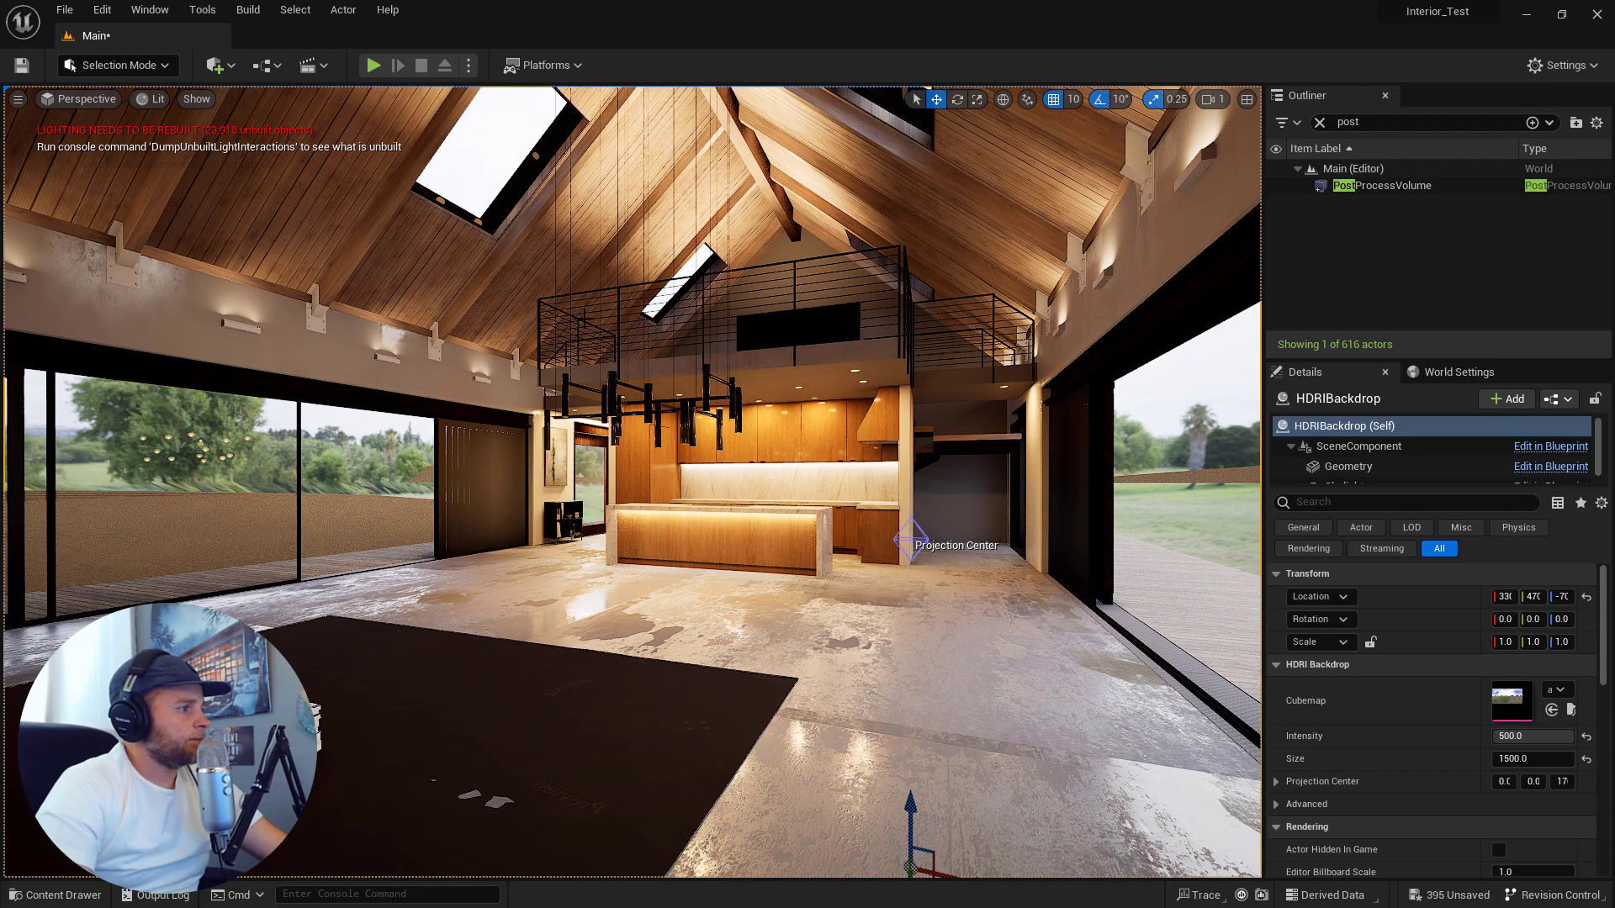
pyautogui.press('w')
pyautogui.moveTo(994, 683)
pyautogui.mouseDown(button='right')
pyautogui.moveTo(976, 682)
pyautogui.moveTo(994, 683)
pyautogui.mouseUp(button='right')
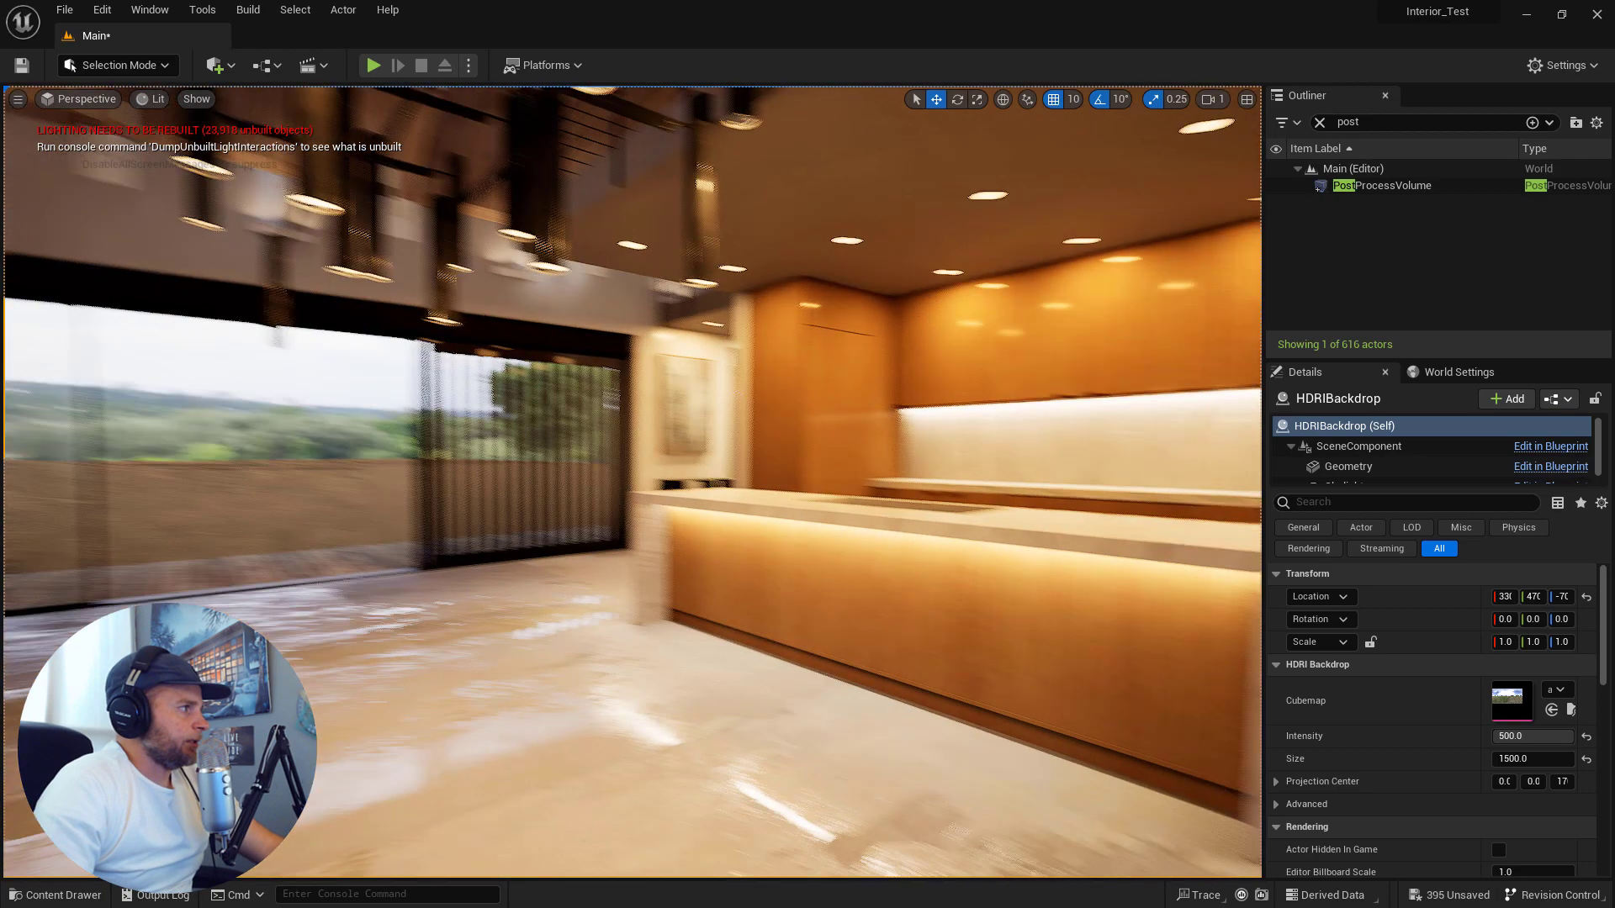
pyautogui.moveTo(994, 683); pyautogui.dragTo(994, 682, button='right')
pyautogui.press('s')
pyautogui.moveTo(411, 376); pyautogui.dragTo(411, 376, button='right')
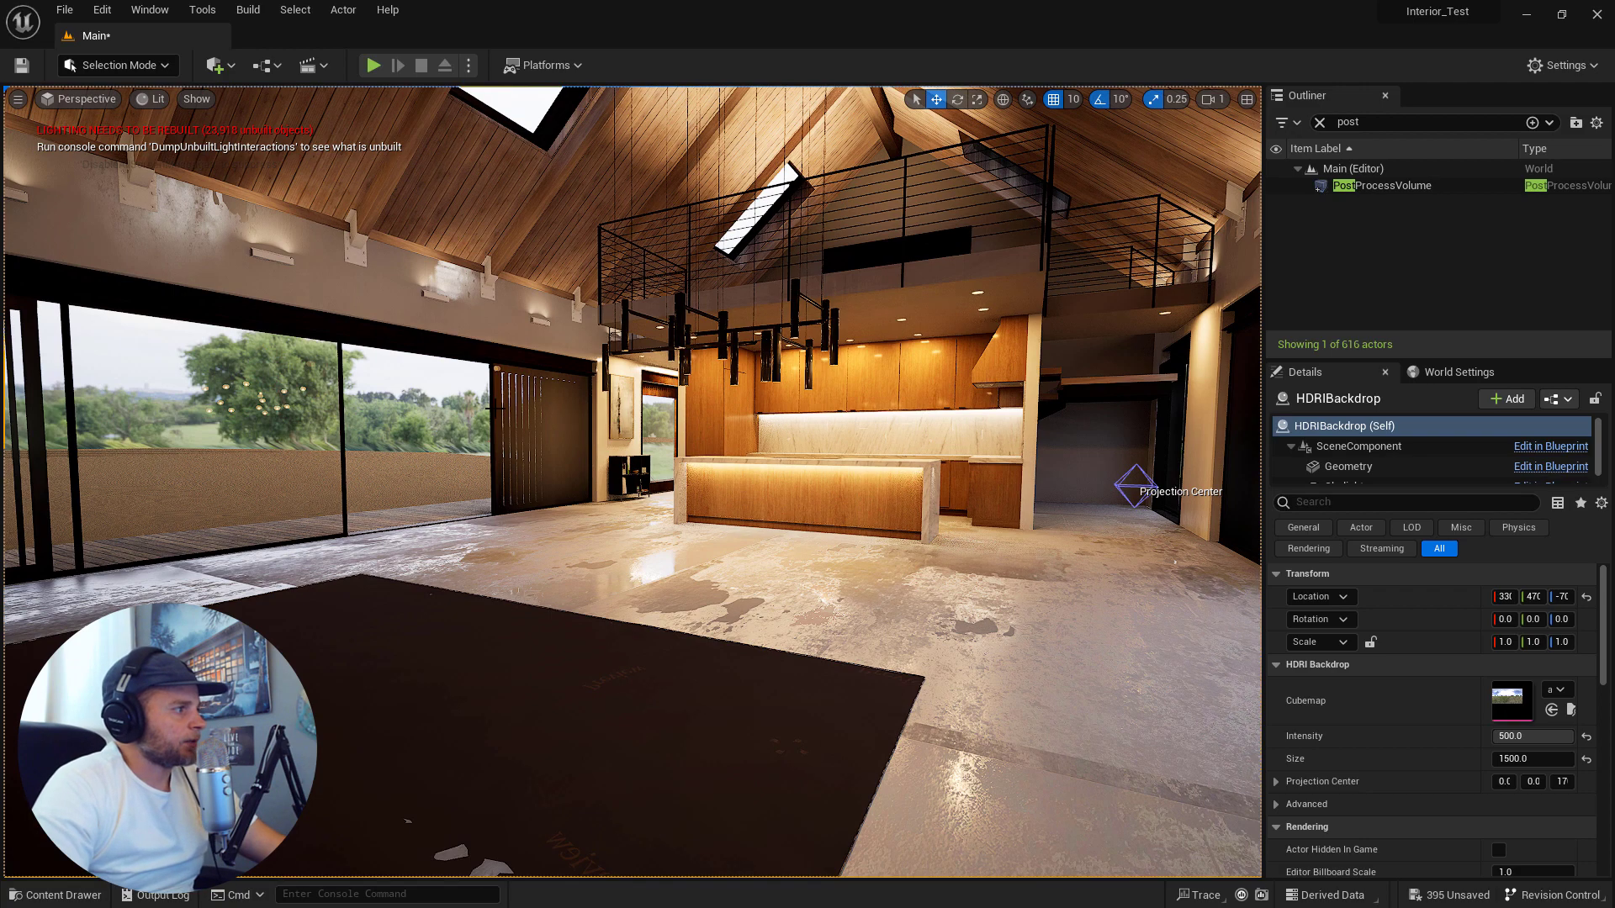
pyautogui.moveTo(848, 544); pyautogui.dragTo(848, 544, button='right')
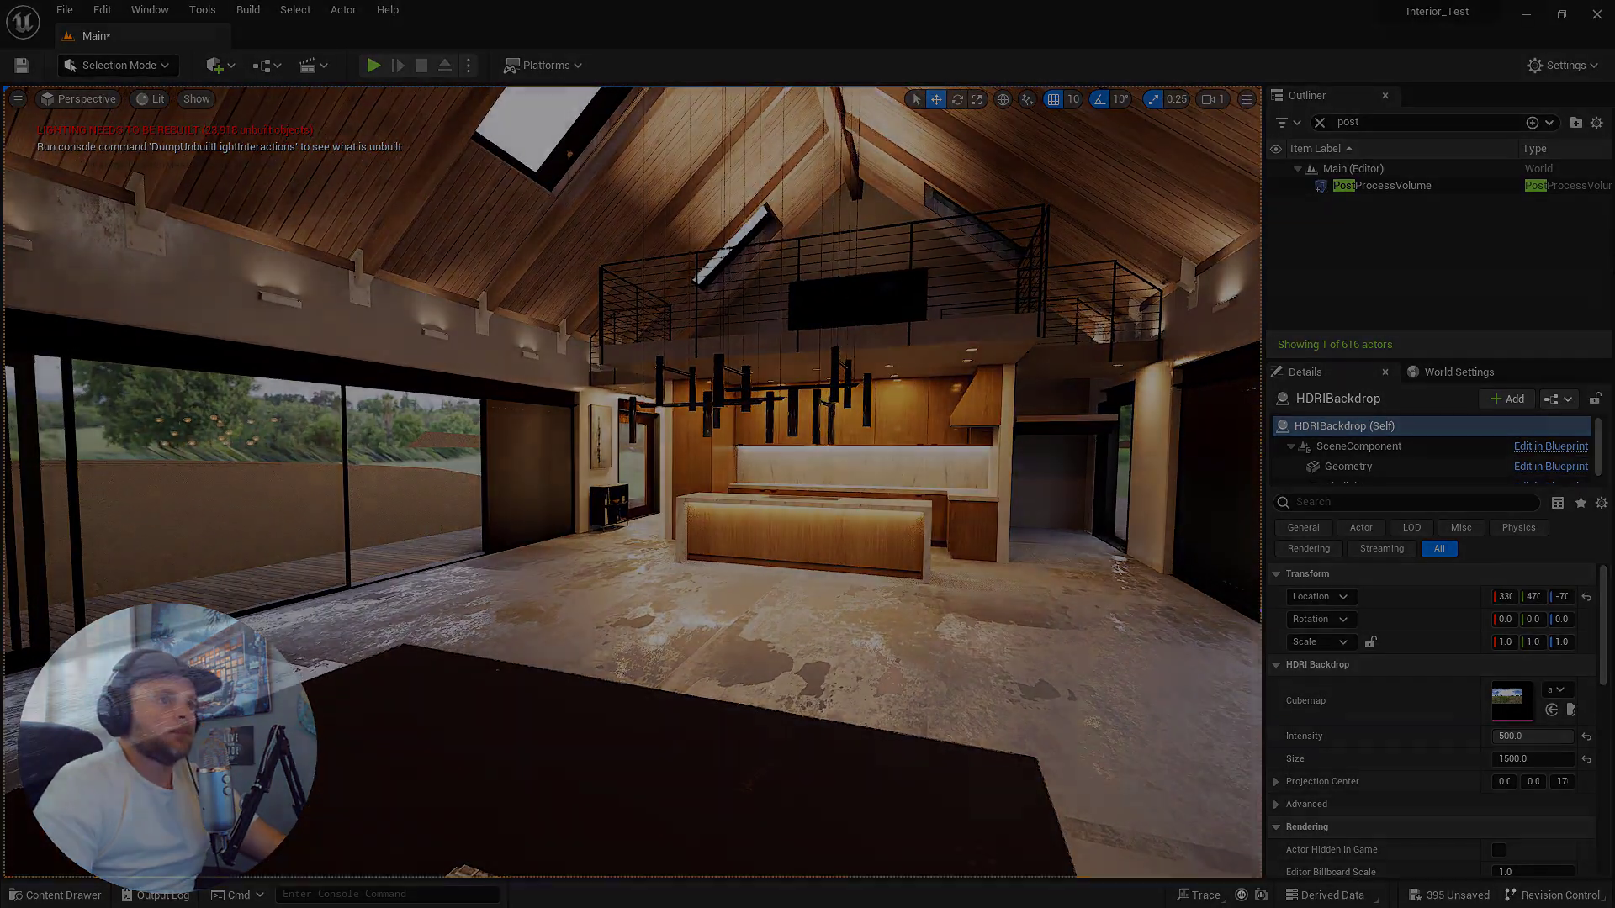